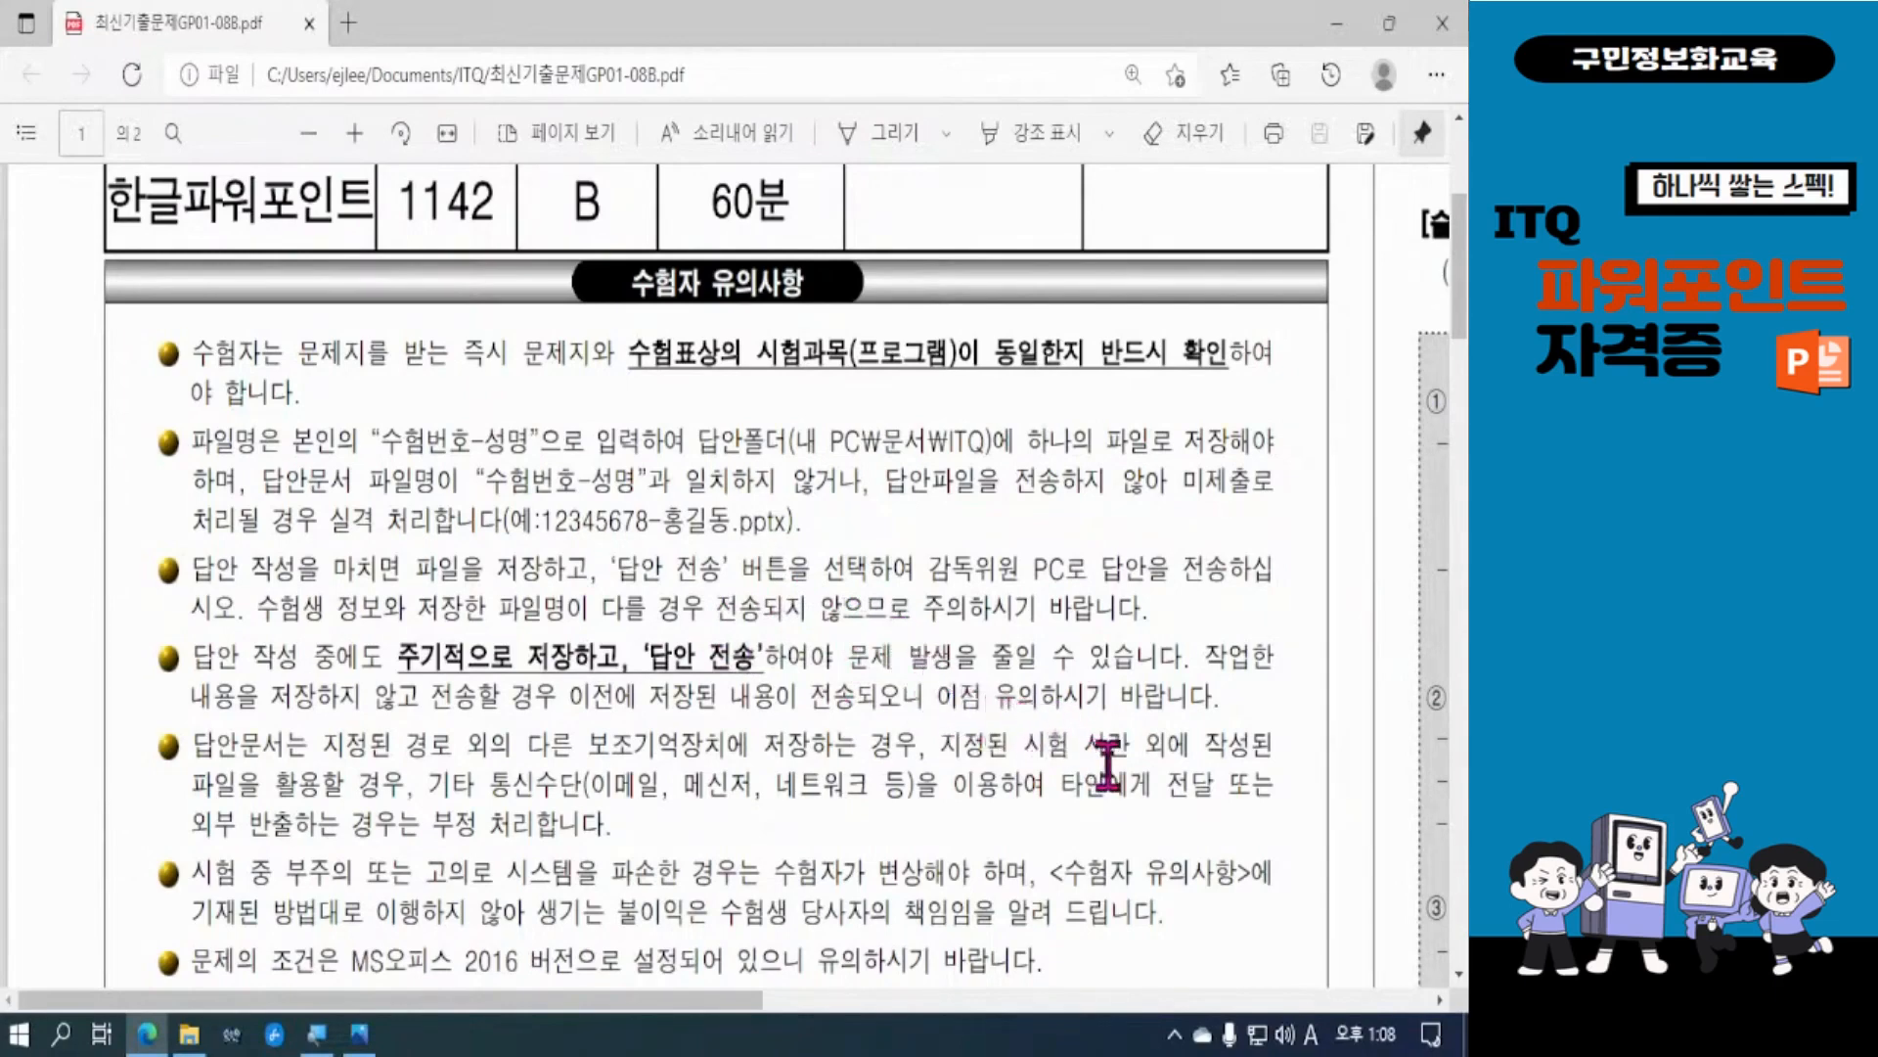
Step: Read the examinee notes and the answer-writing guidelines in the exam PDF, including the slide size rule
scroll(1095, 753, down, 1)
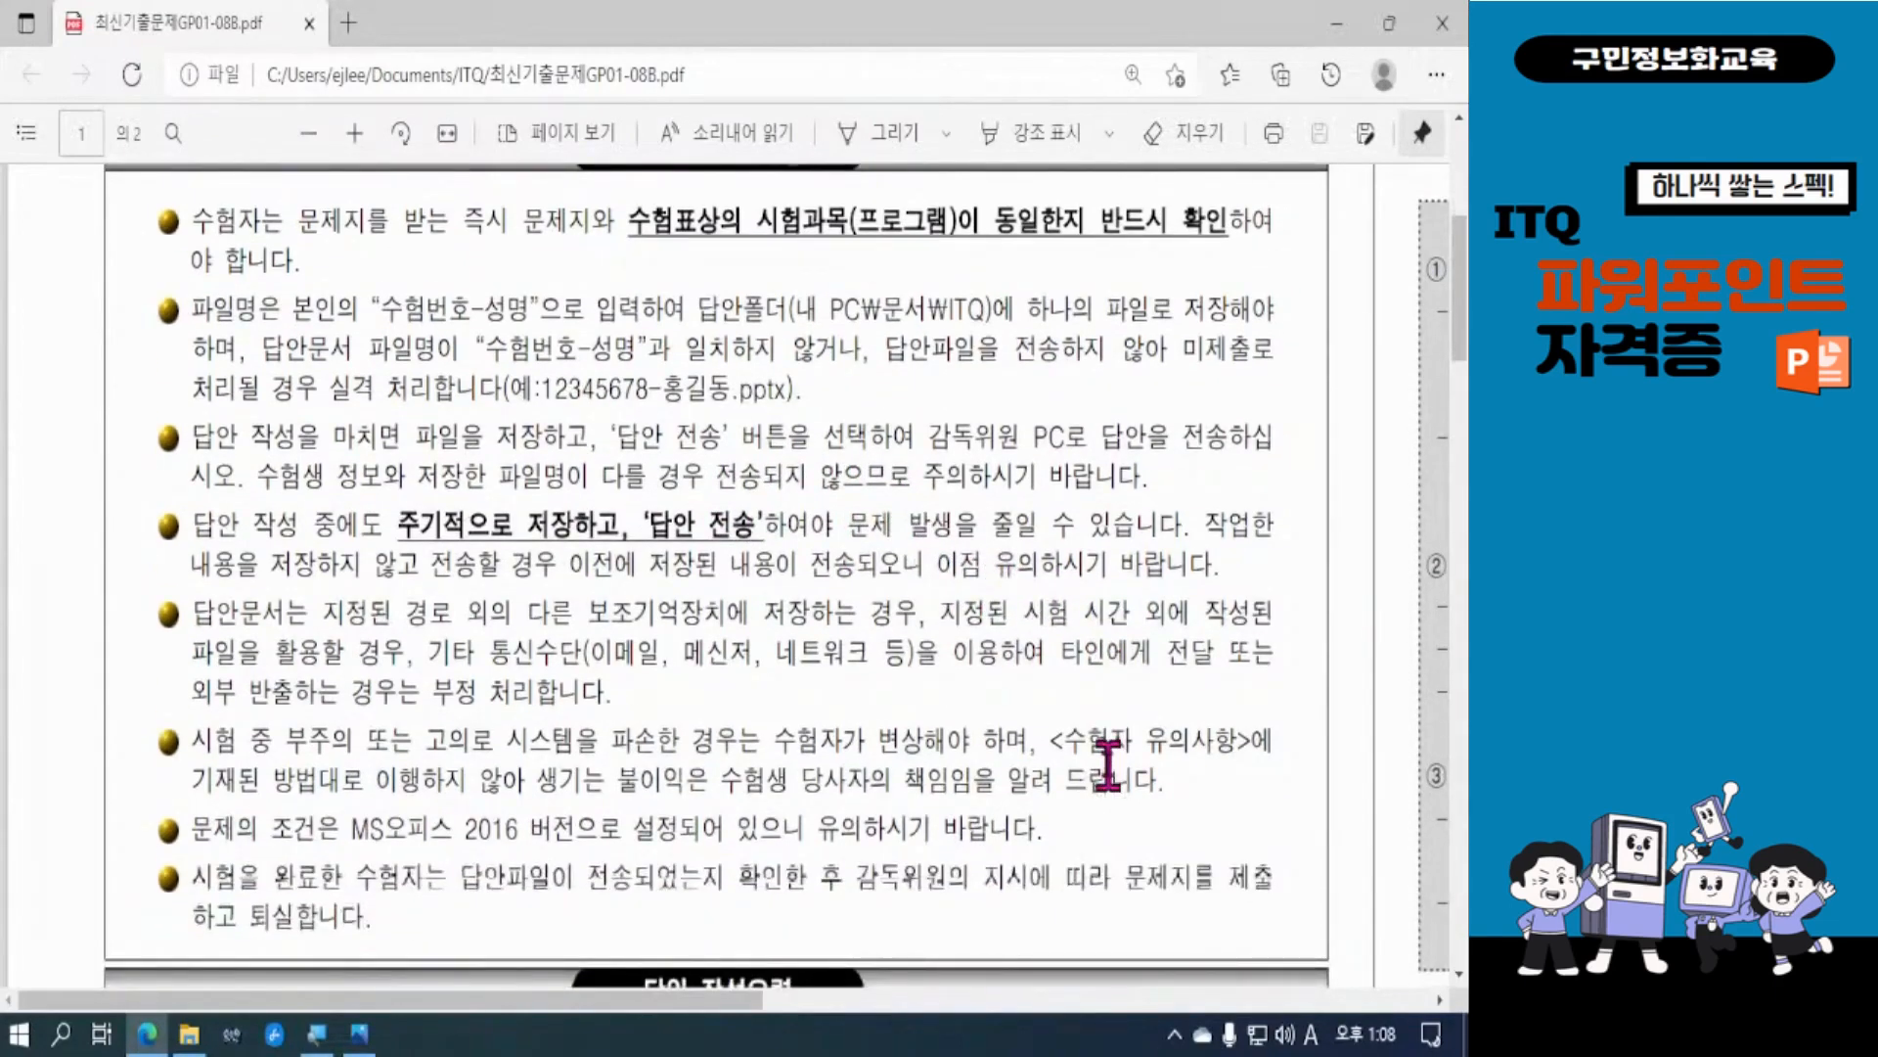
scroll(1108, 763, down, 1)
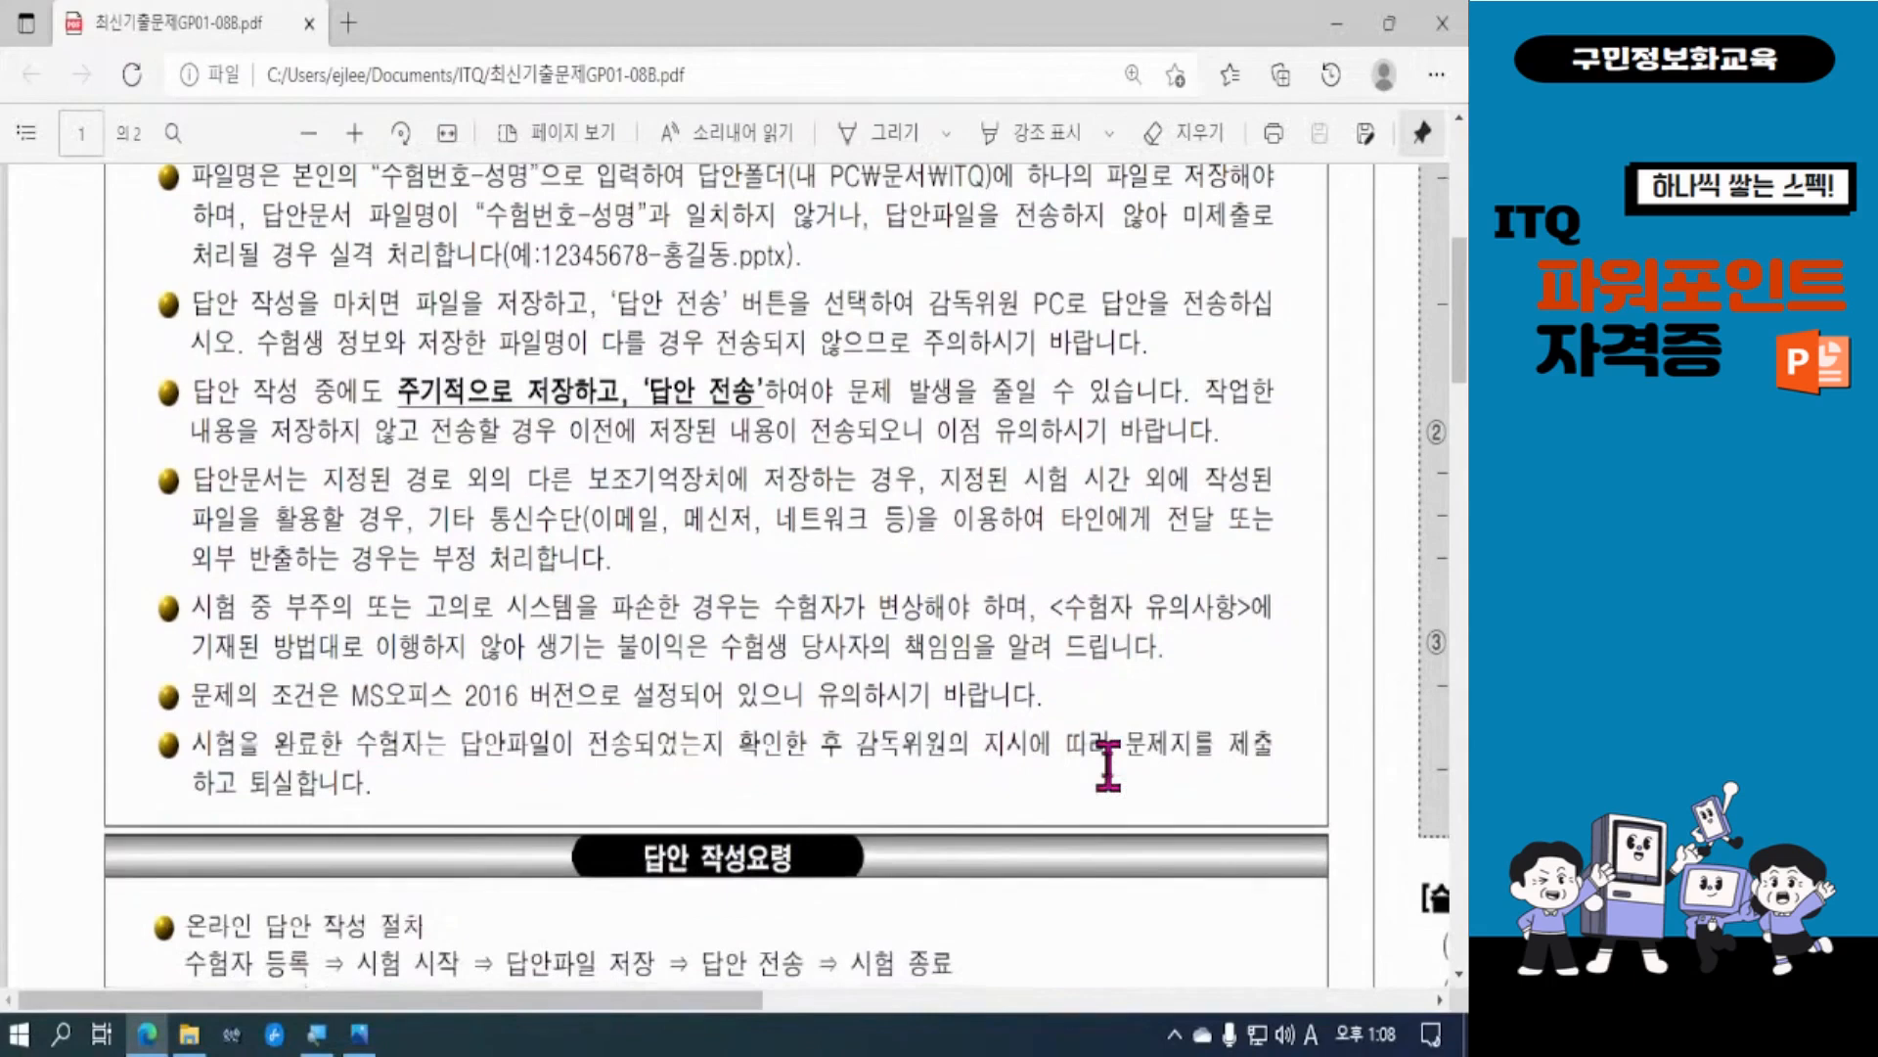
scroll(1107, 763, down, 2)
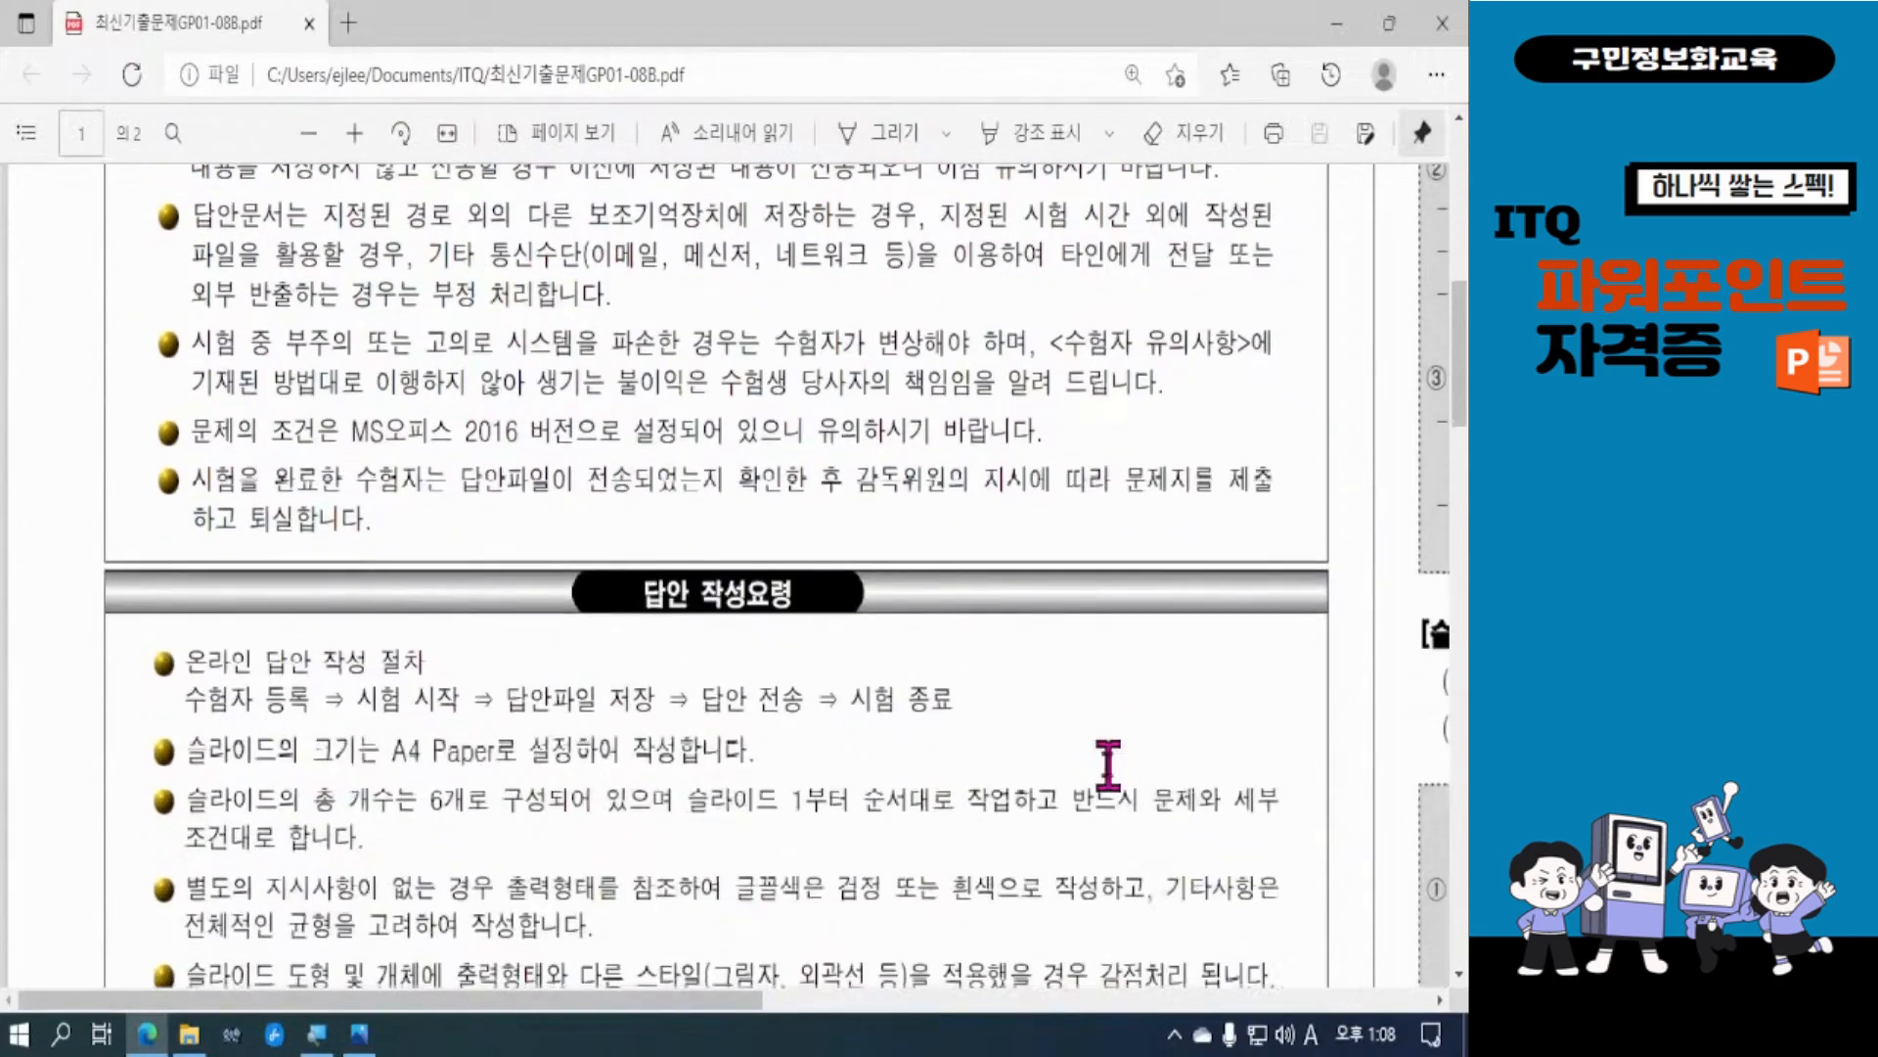
scroll(1108, 763, down, 1)
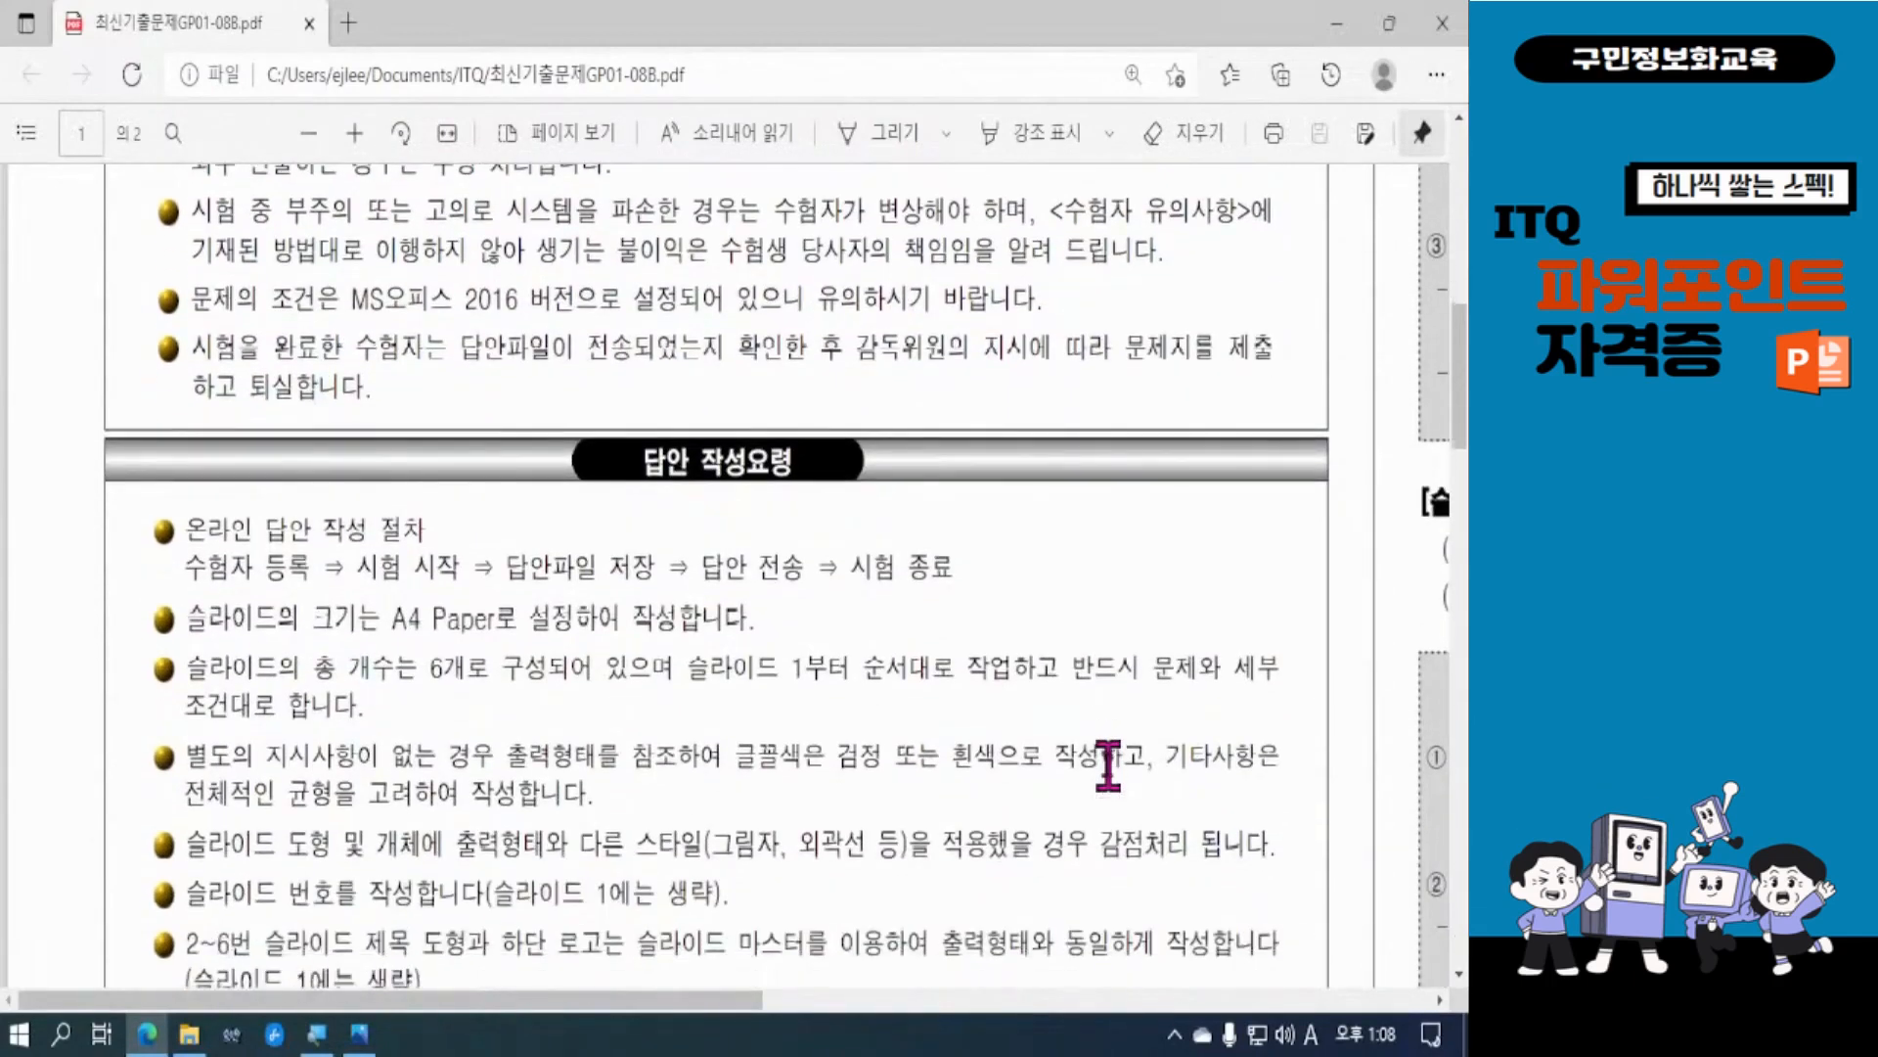
scroll(1107, 763, down, 2)
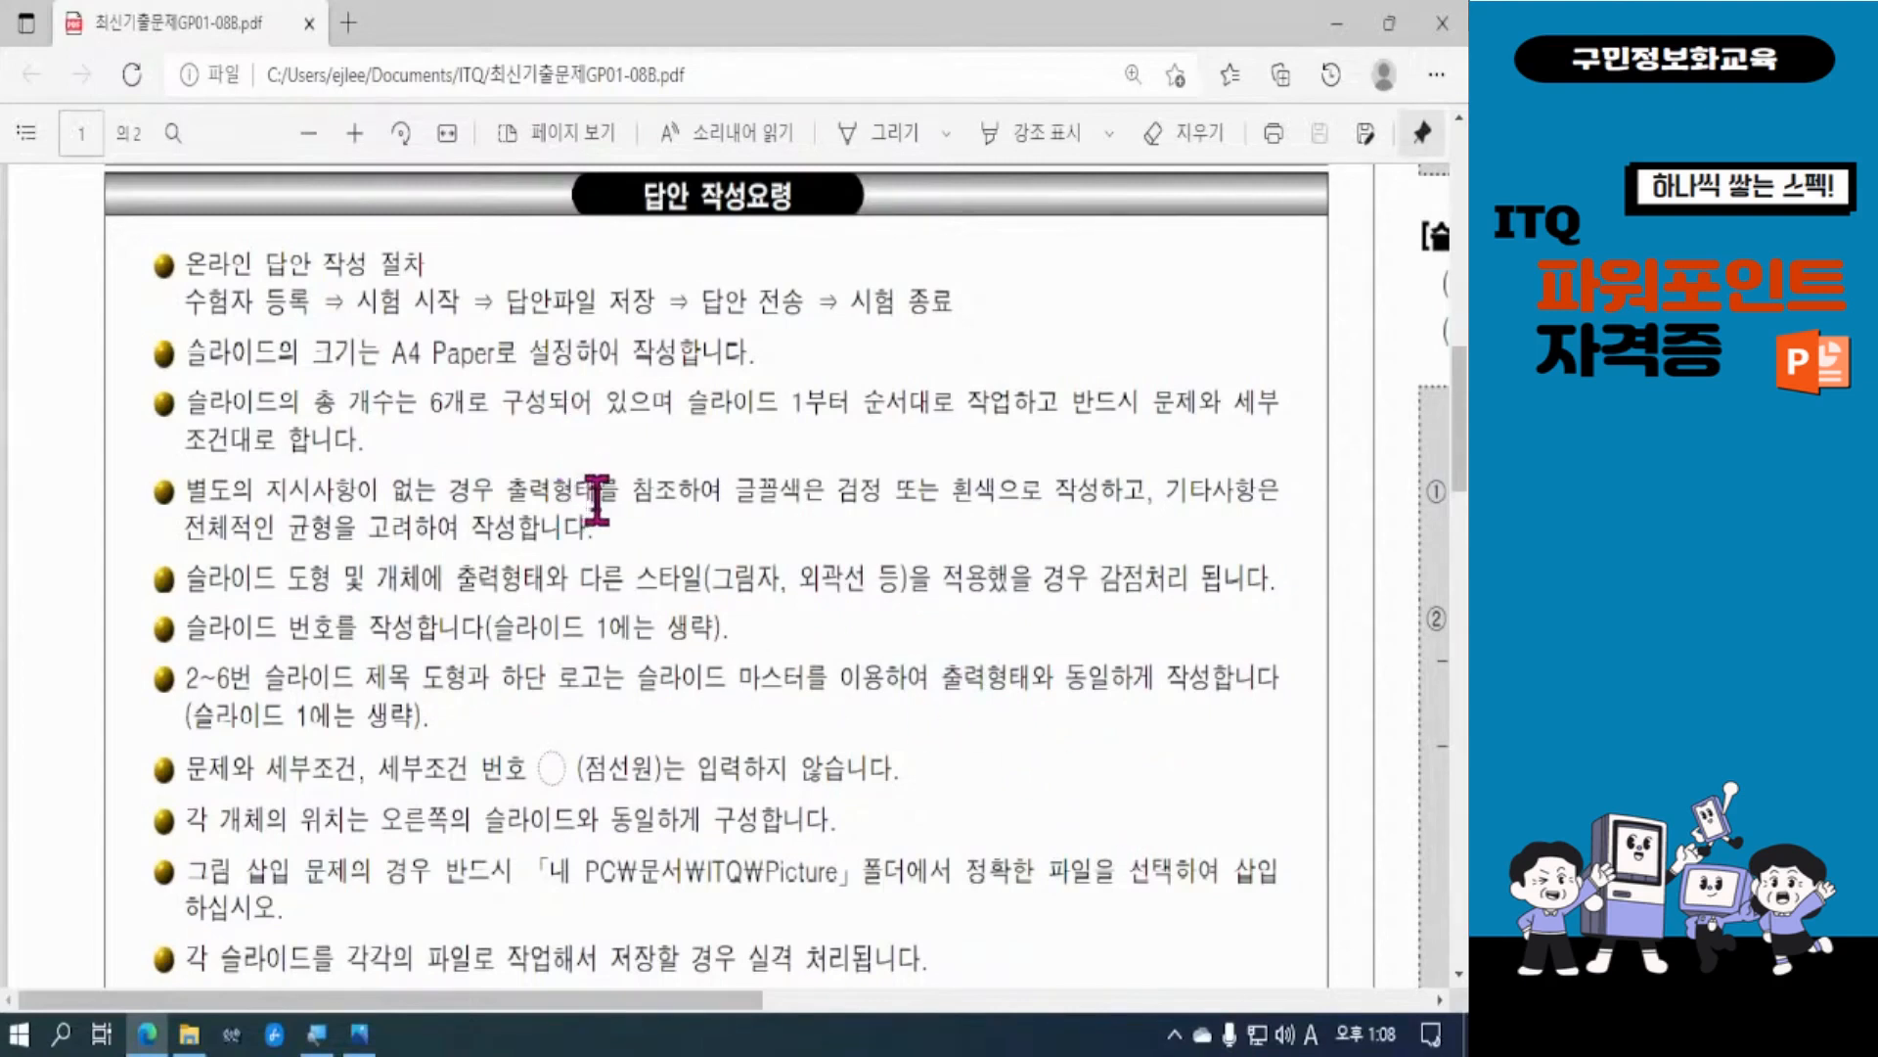
drag(185, 350, 507, 372)
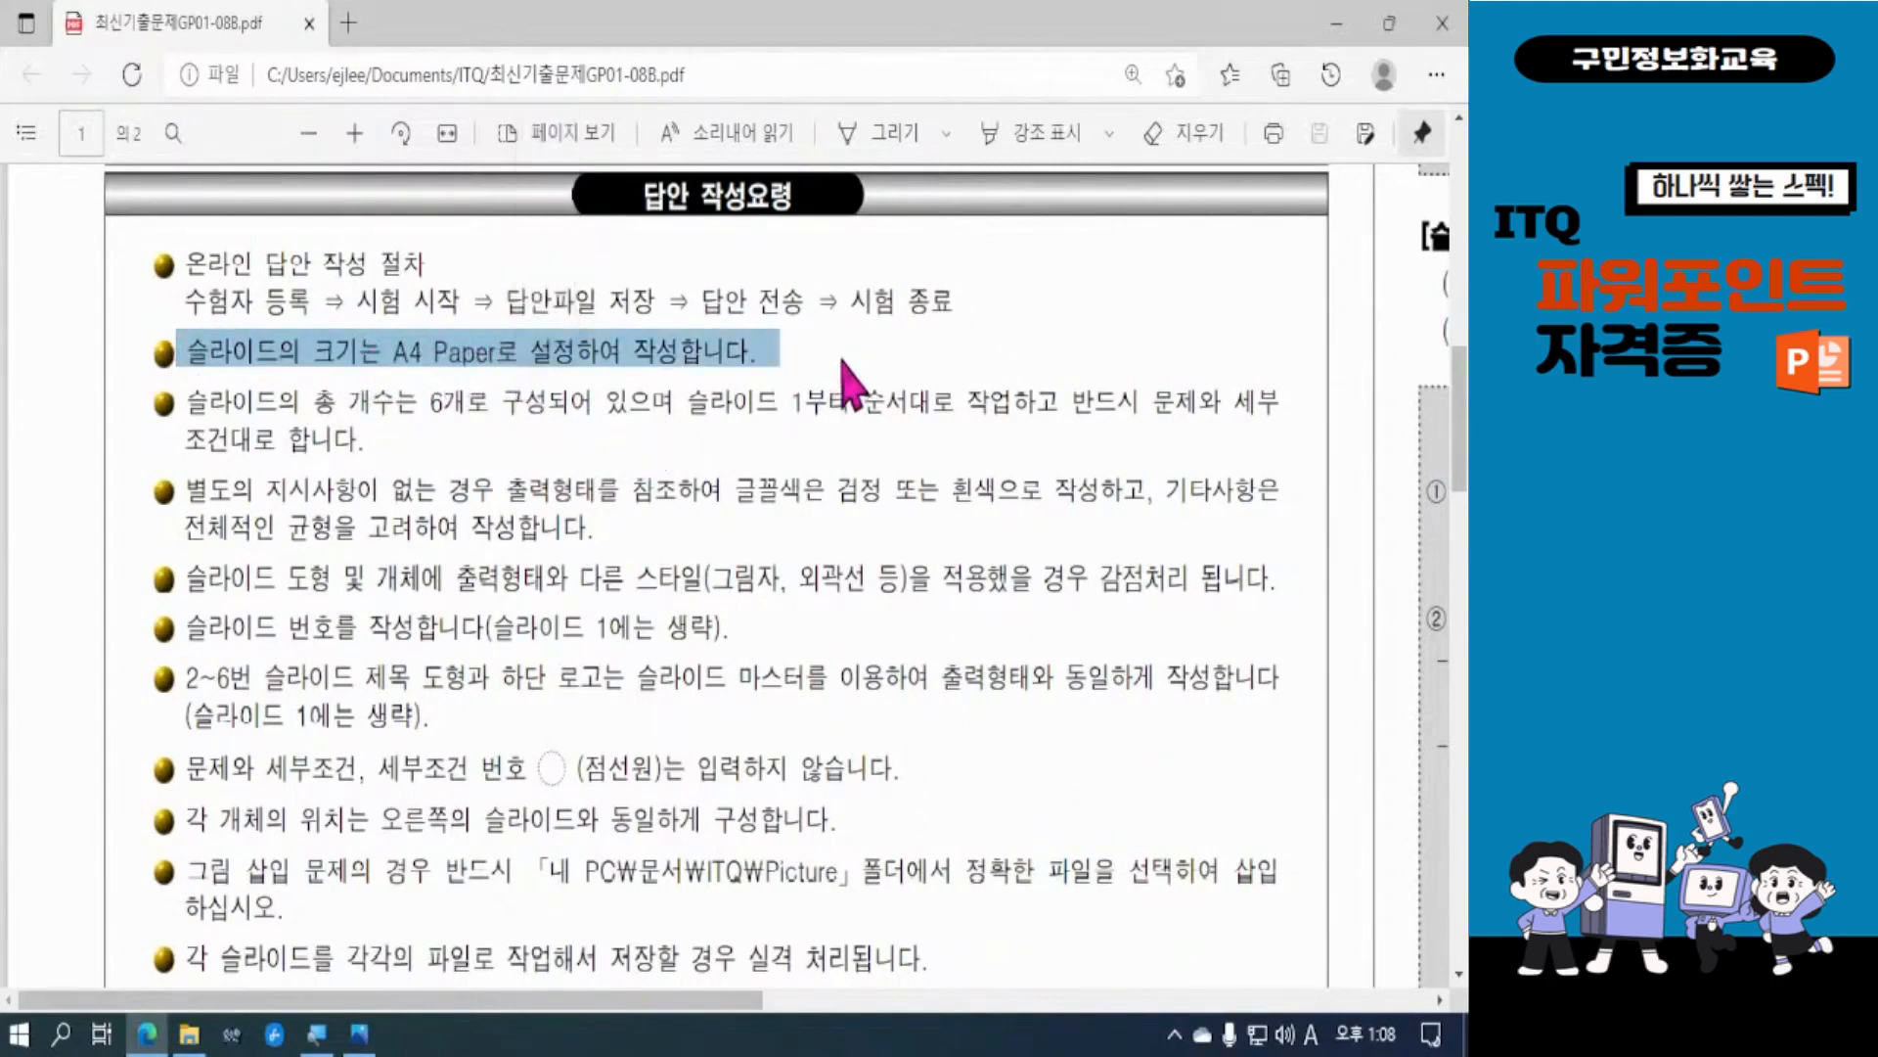
click(783, 392)
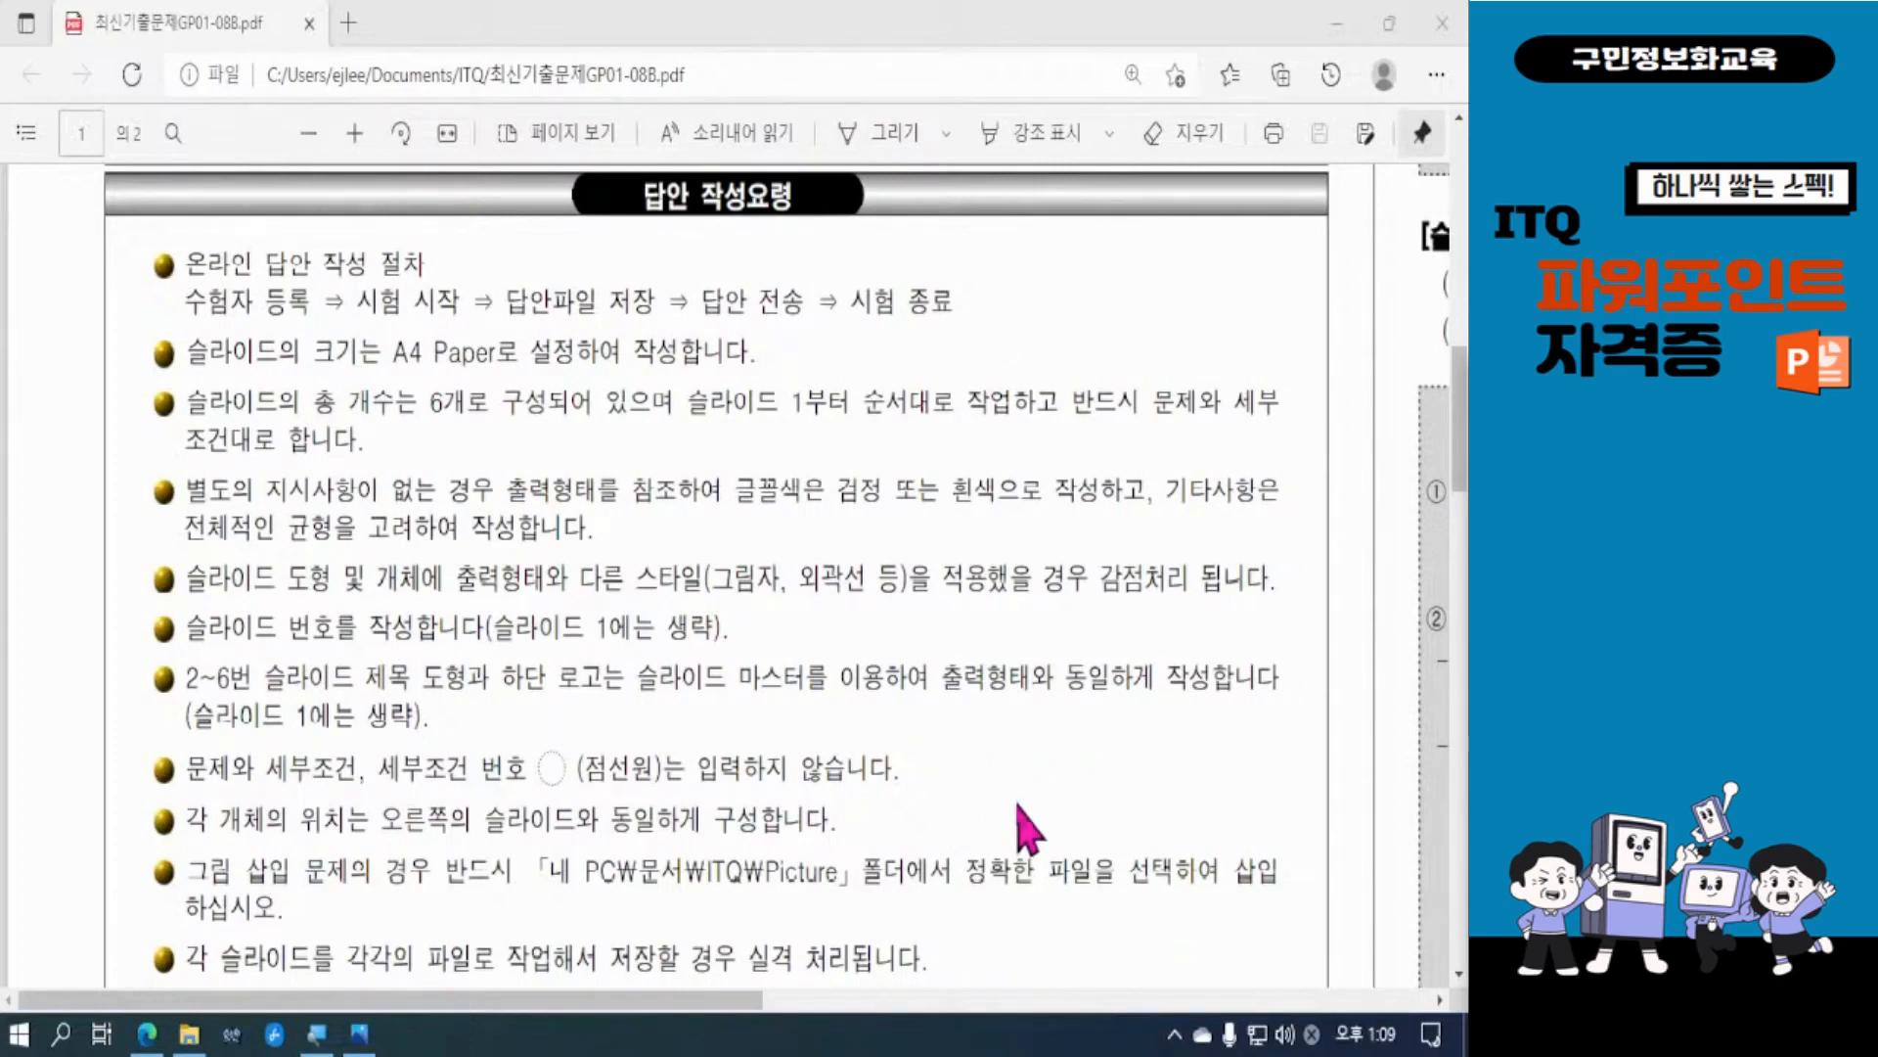
scroll(1022, 829, down, 4)
scroll(968, 773, up, 1)
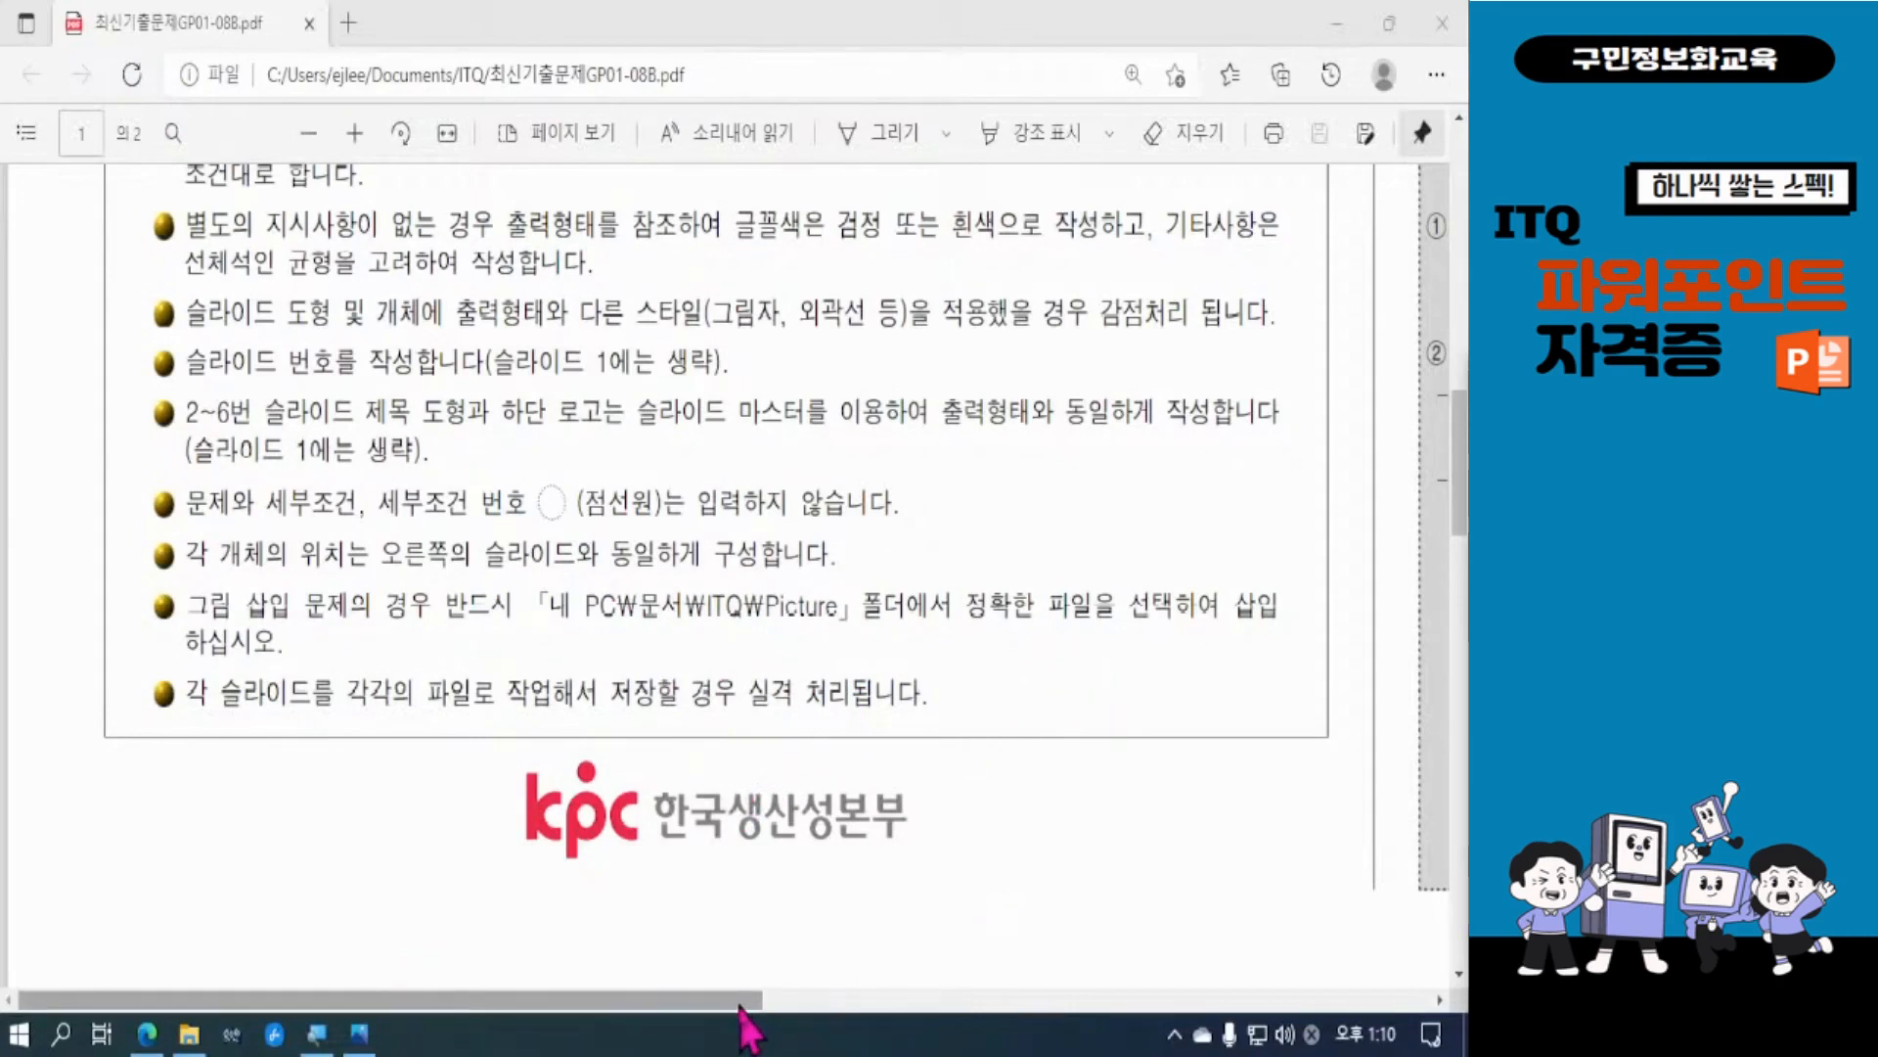
Step: Review the overall composition requirements in the exam PDF, covering slide size and slide master, above the Slide 1 cover design task
drag(741, 1005, 1414, 1010)
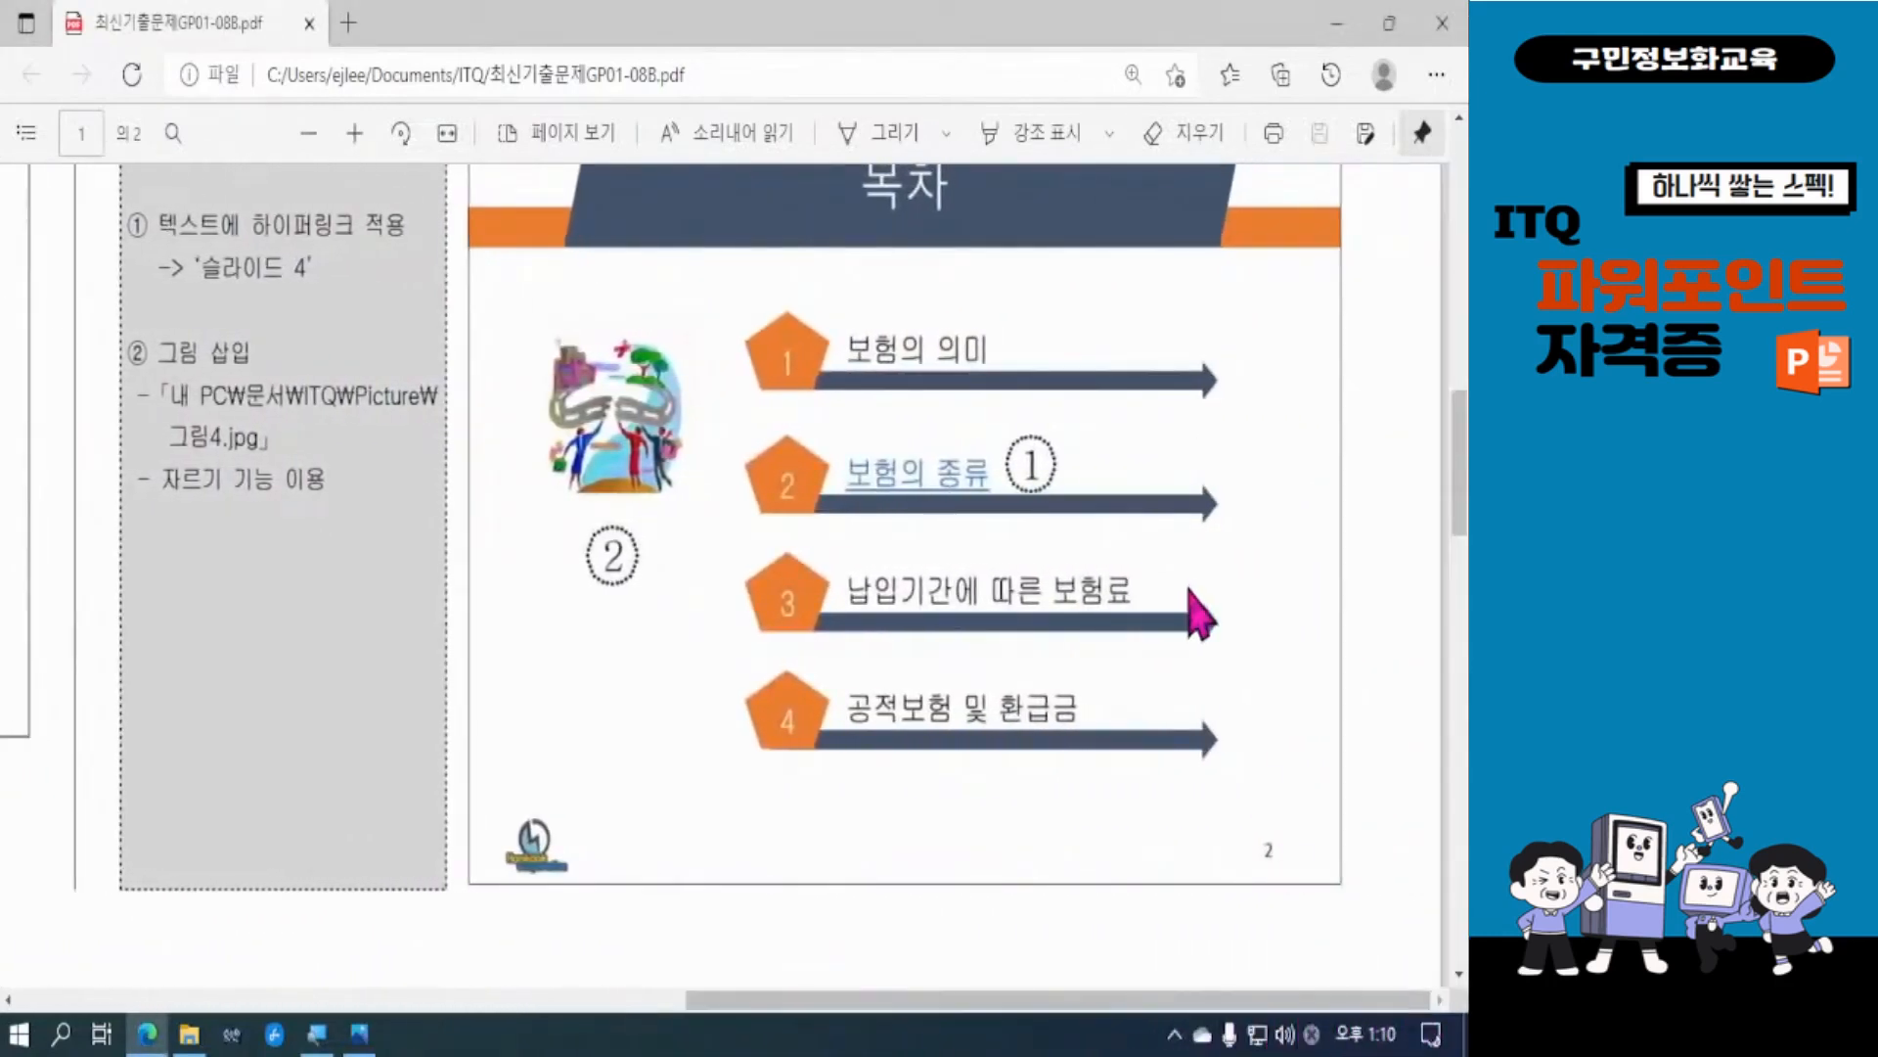
scroll(1195, 615, up, 5)
scroll(1196, 614, up, 8)
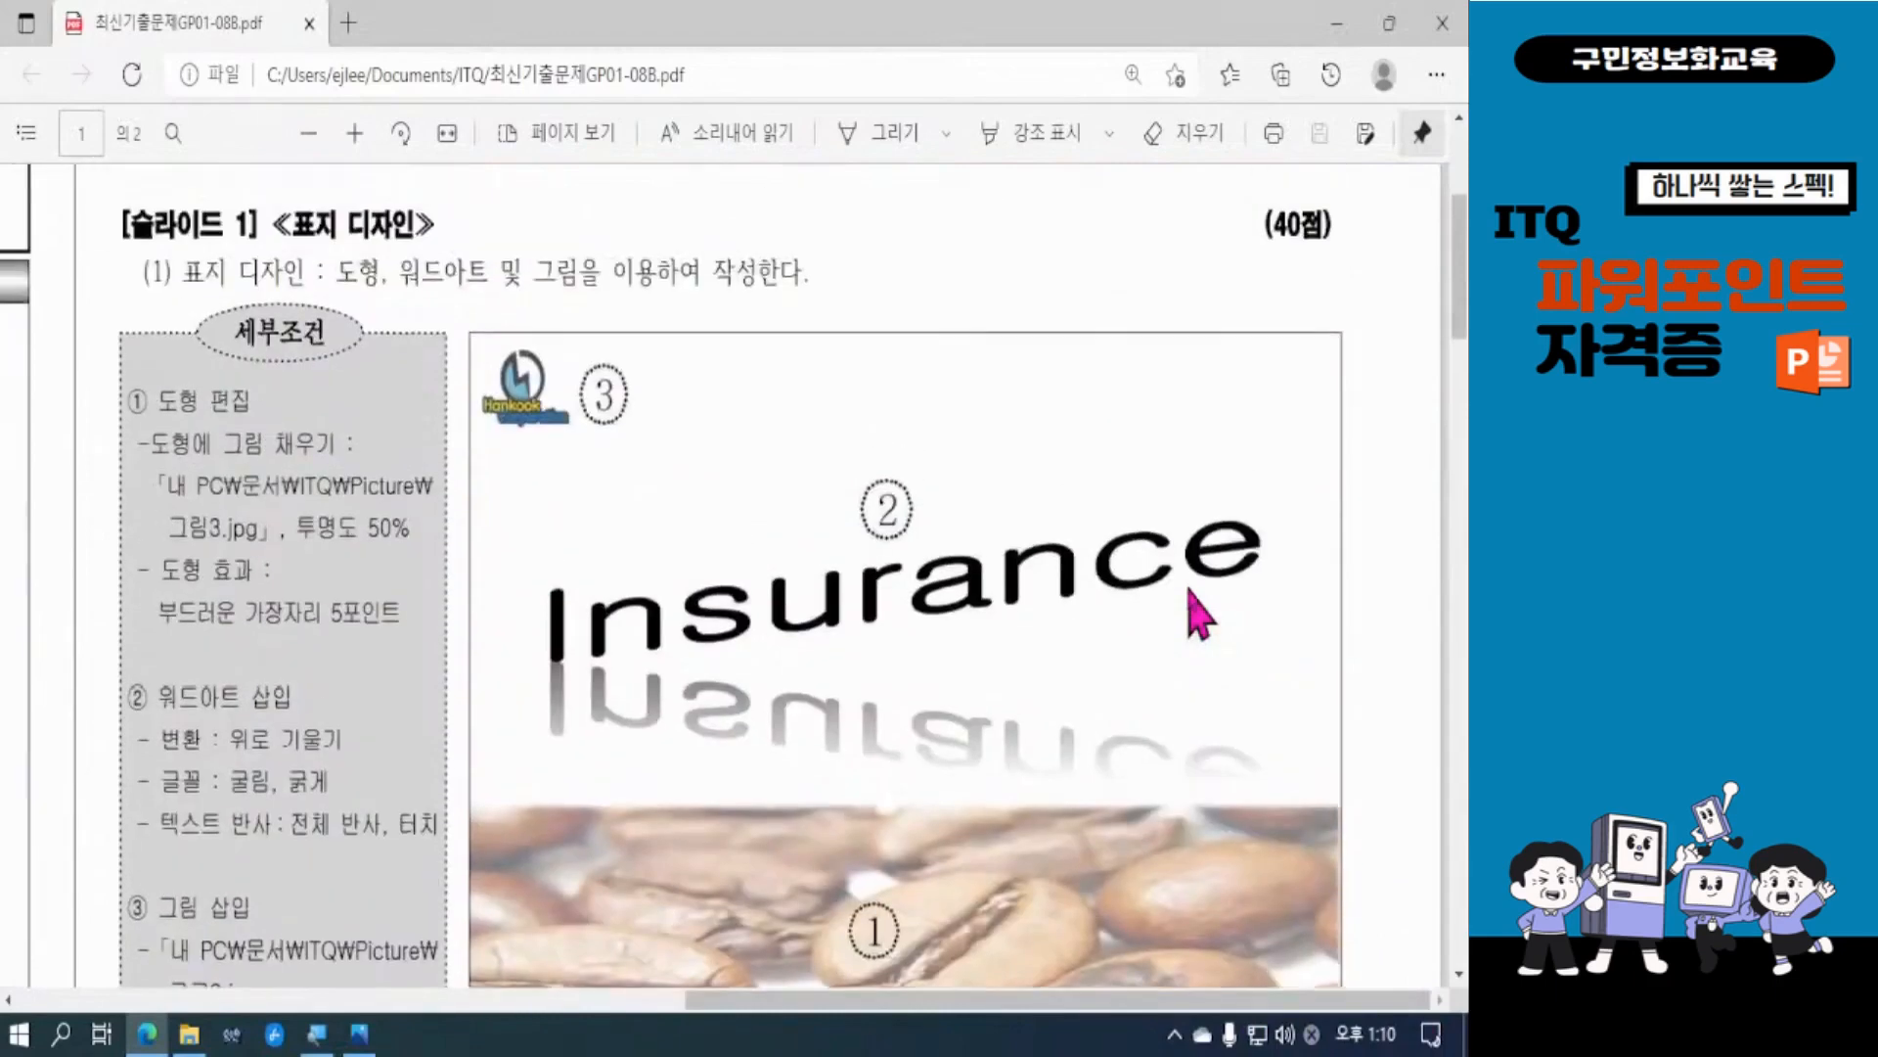
scroll(1195, 614, up, 3)
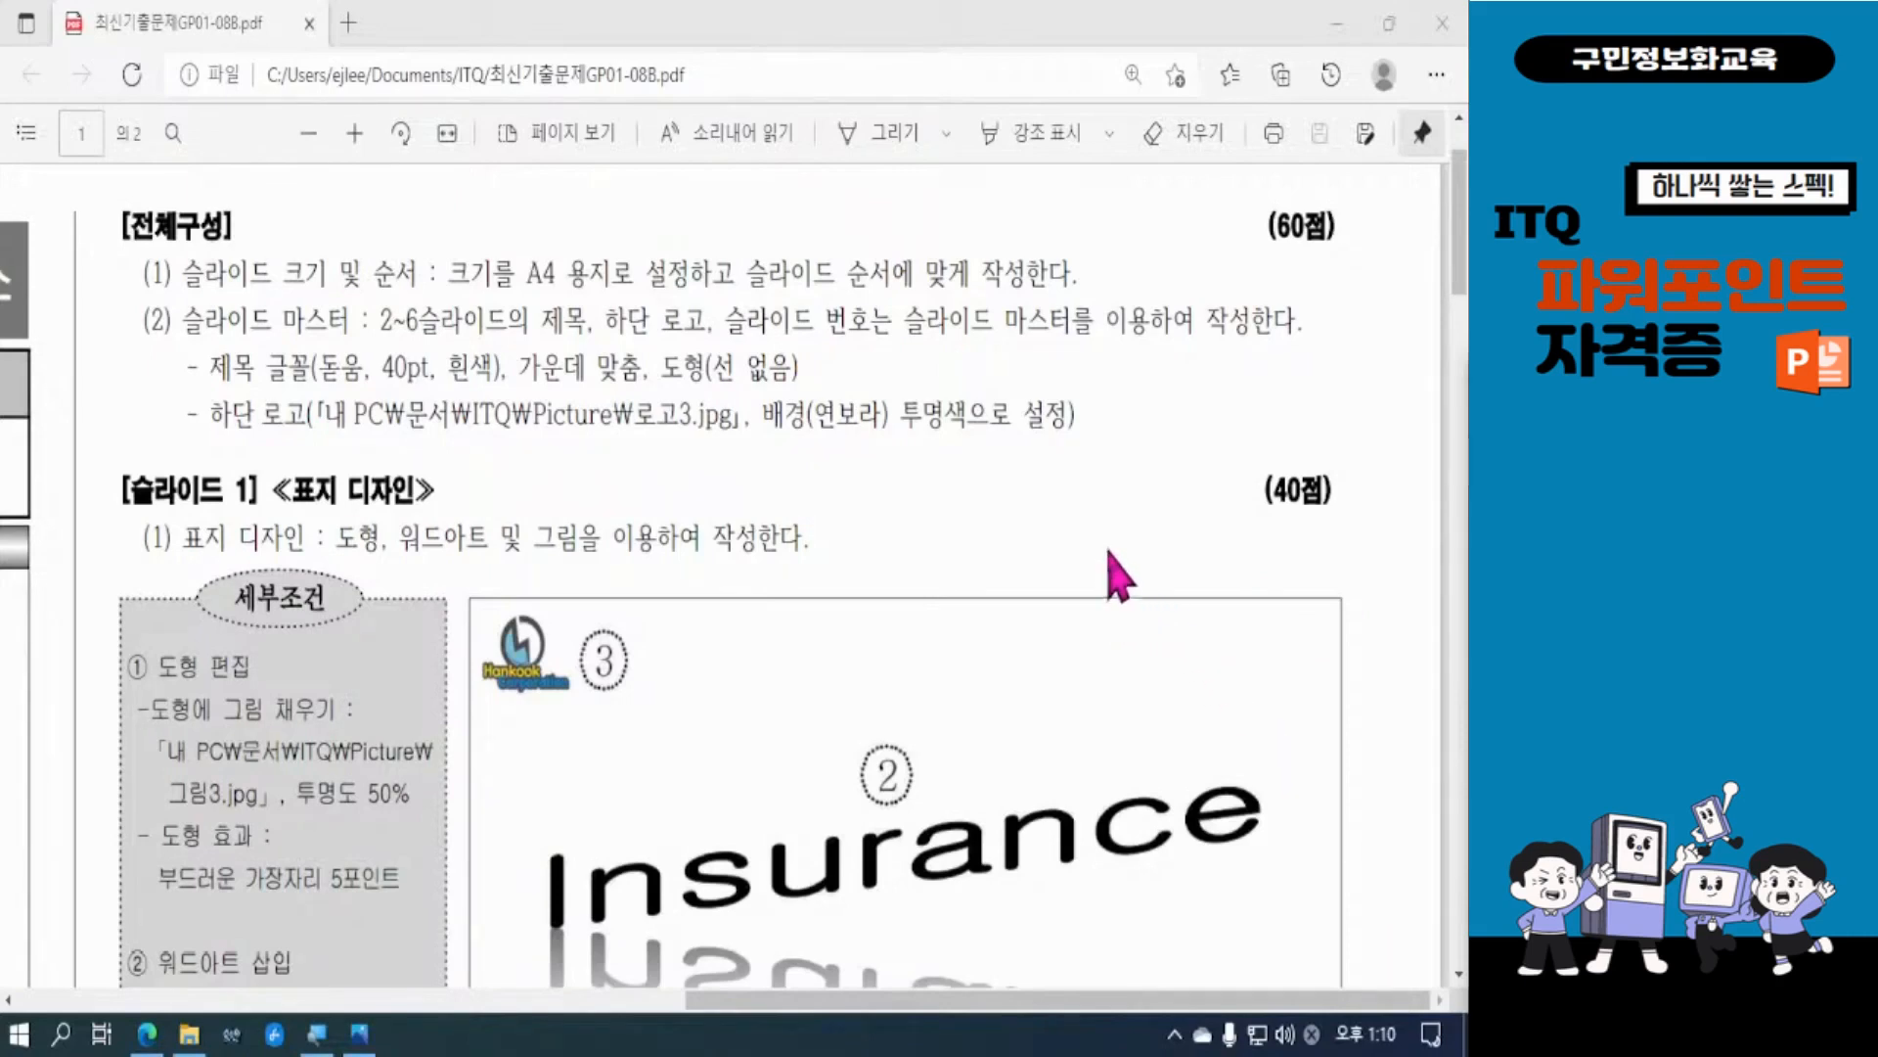
scroll(1120, 577, up, 1)
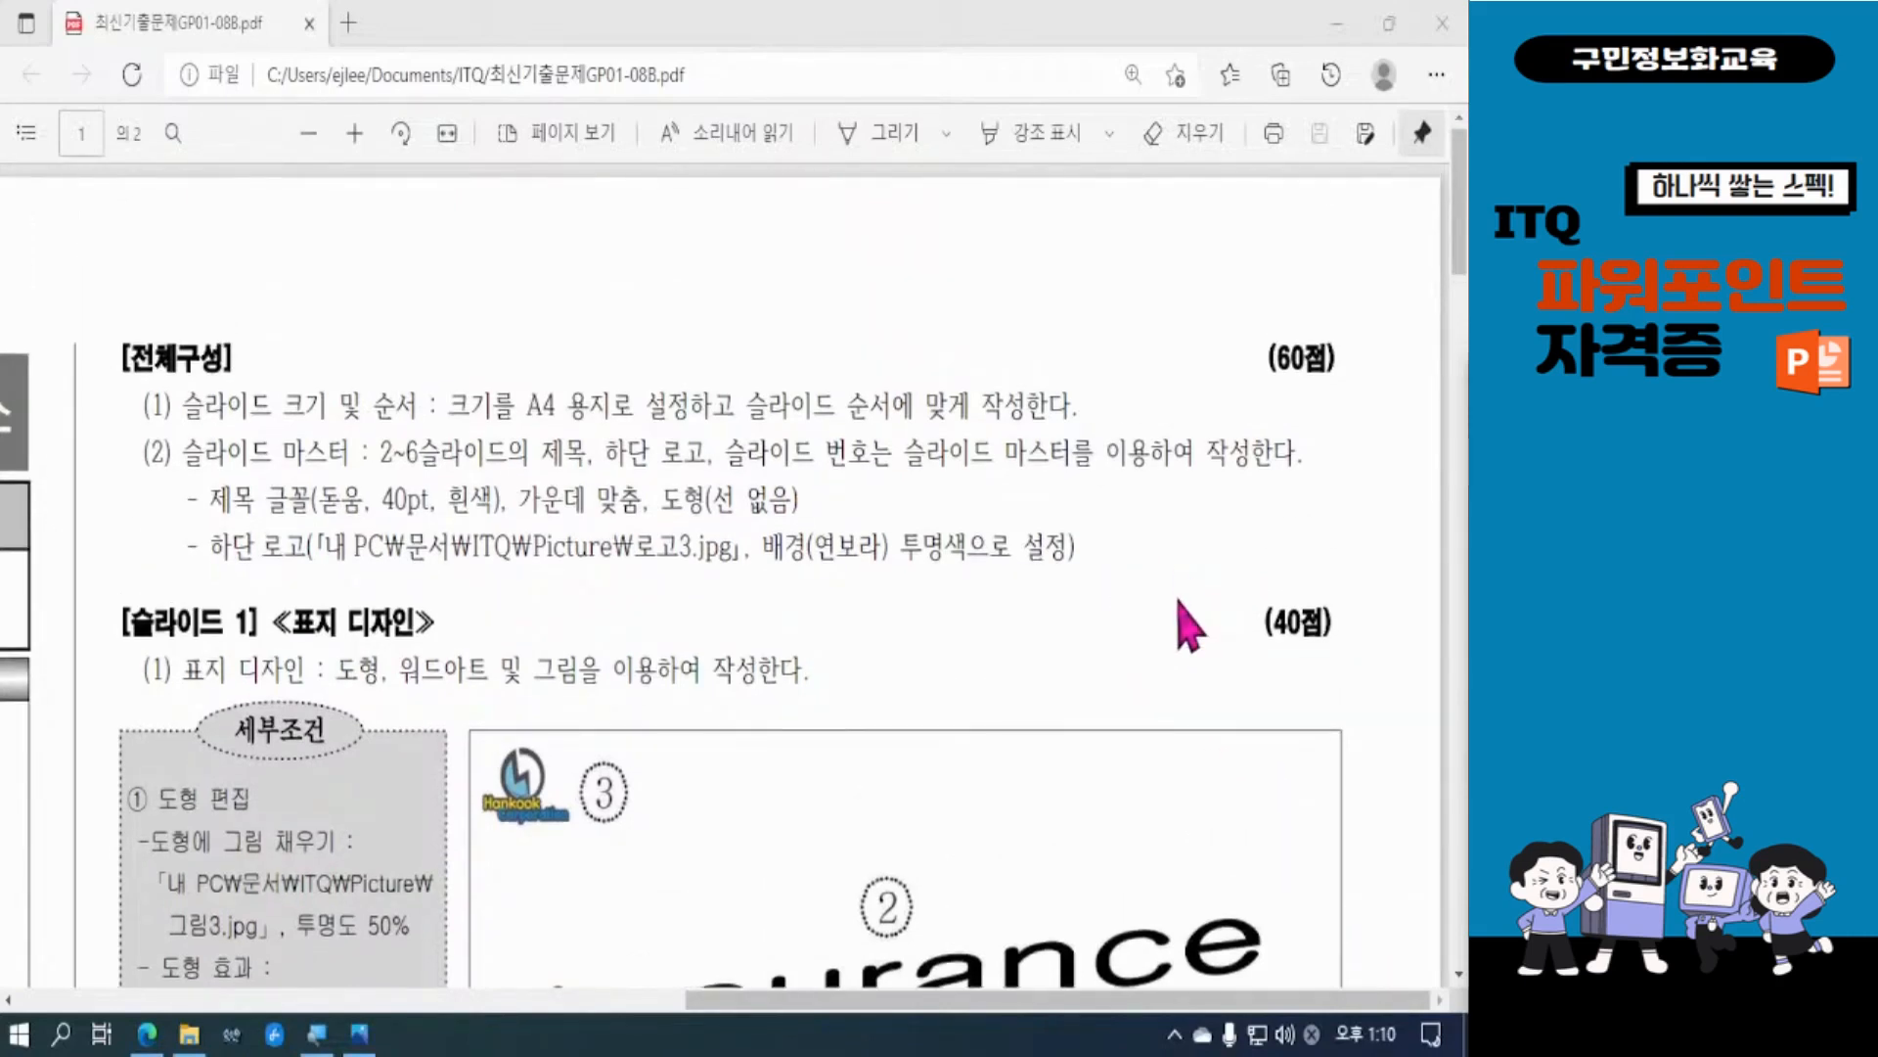
scroll(1189, 626, down, 1)
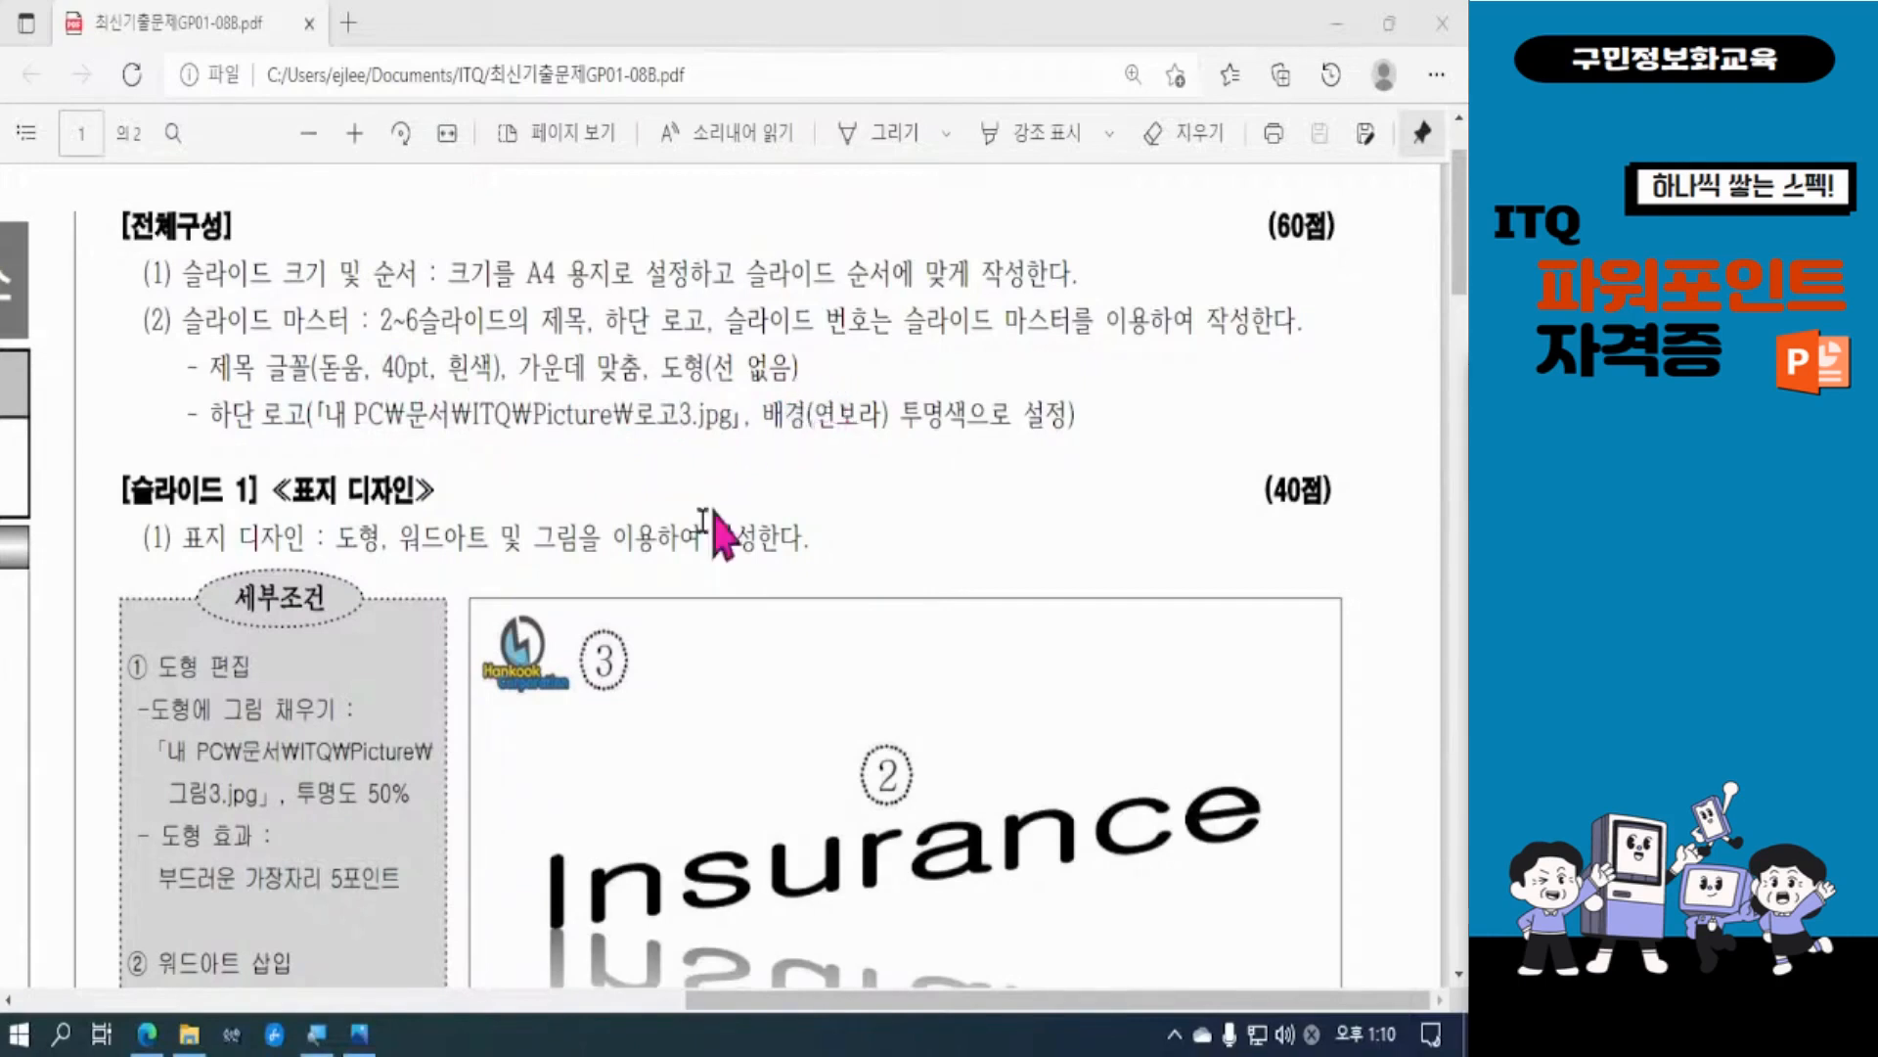
Step: Launch PowerPoint 2016 and create a new blank presentation
click(20, 1034)
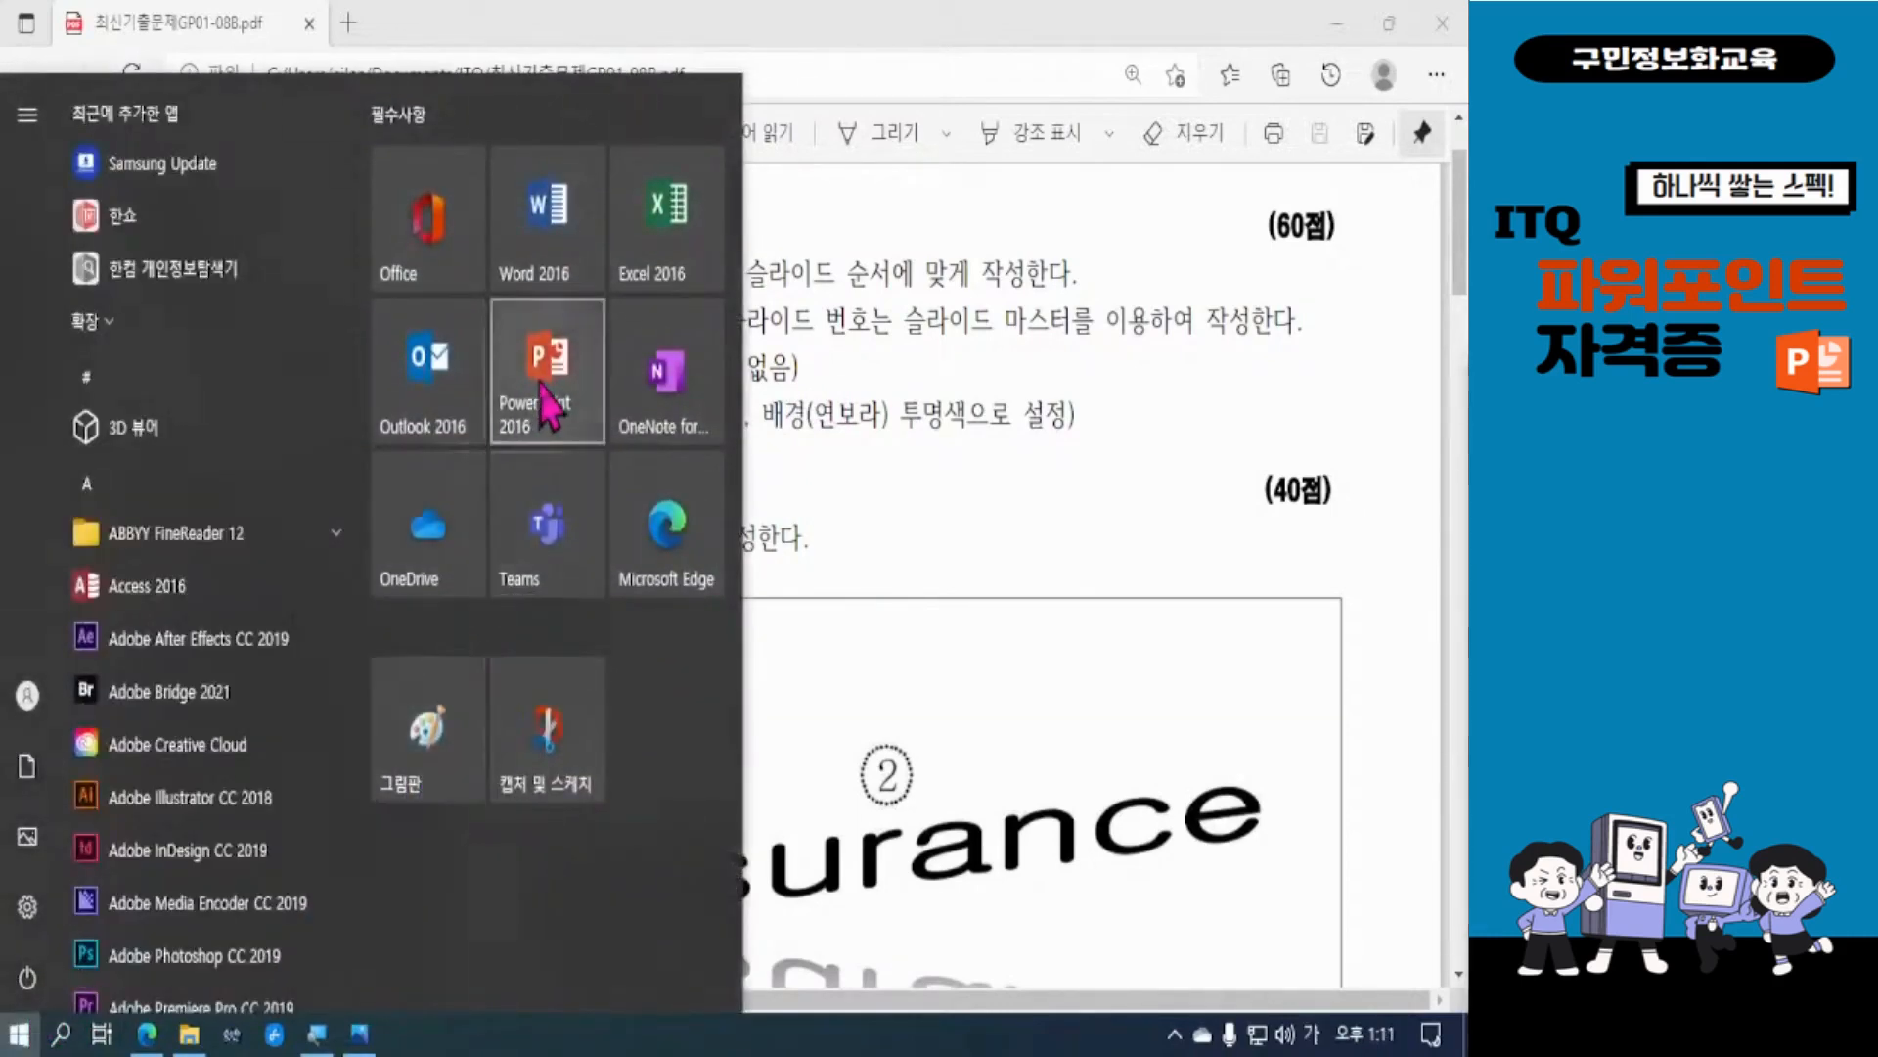
click(548, 406)
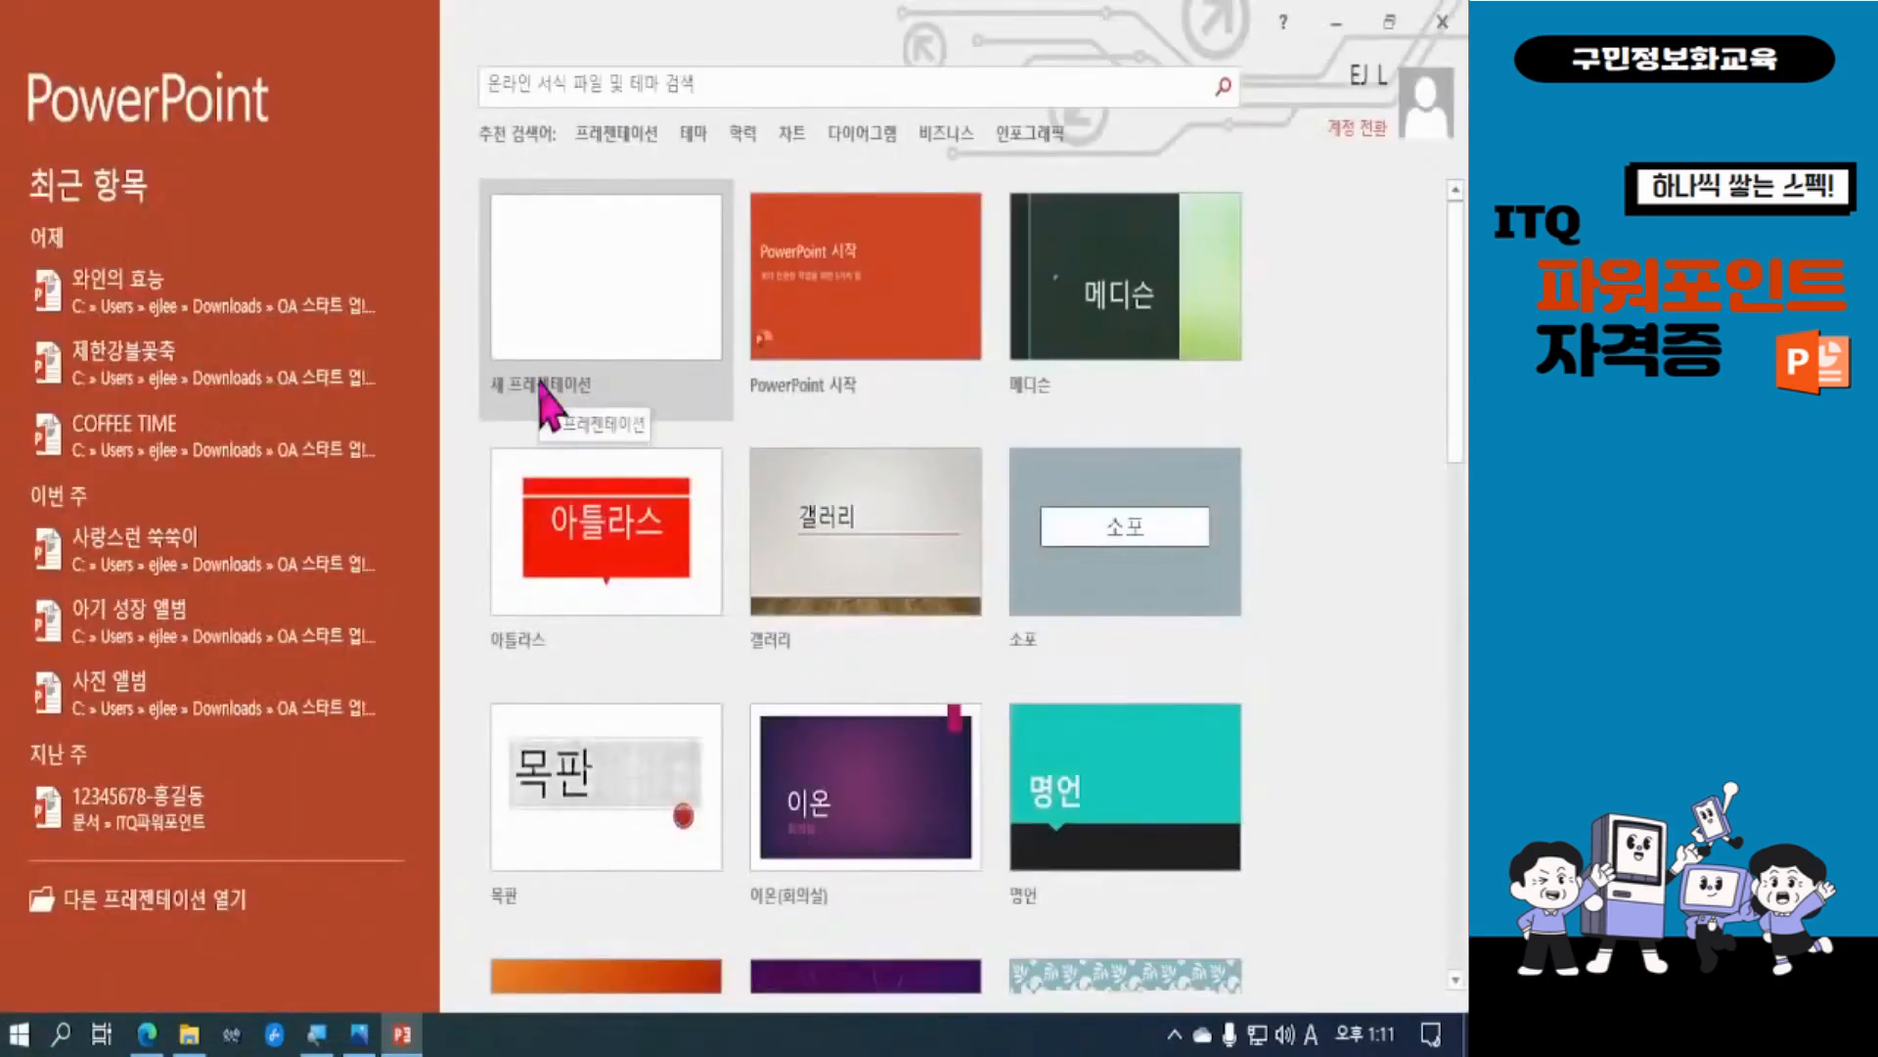
click(618, 306)
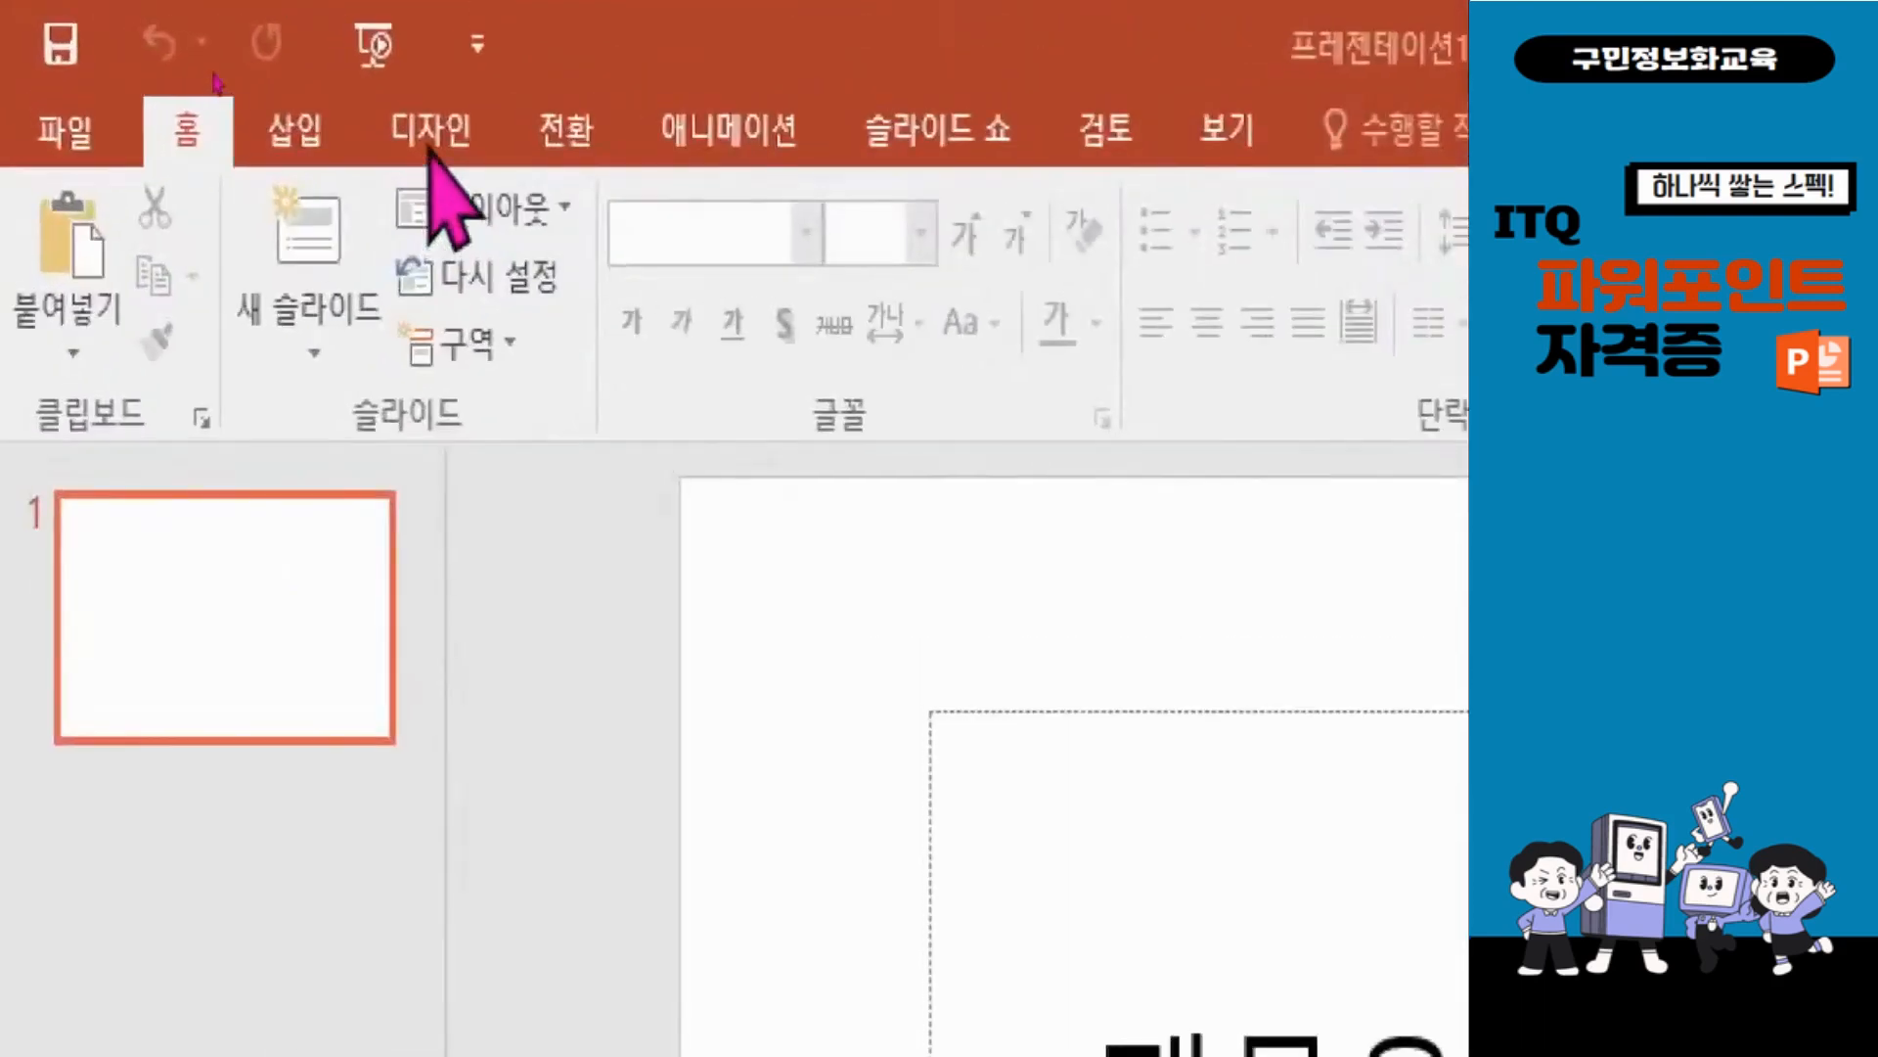
Step: Set the presentation's custom slide size to A4 paper (210x297mm)
click(321, 101)
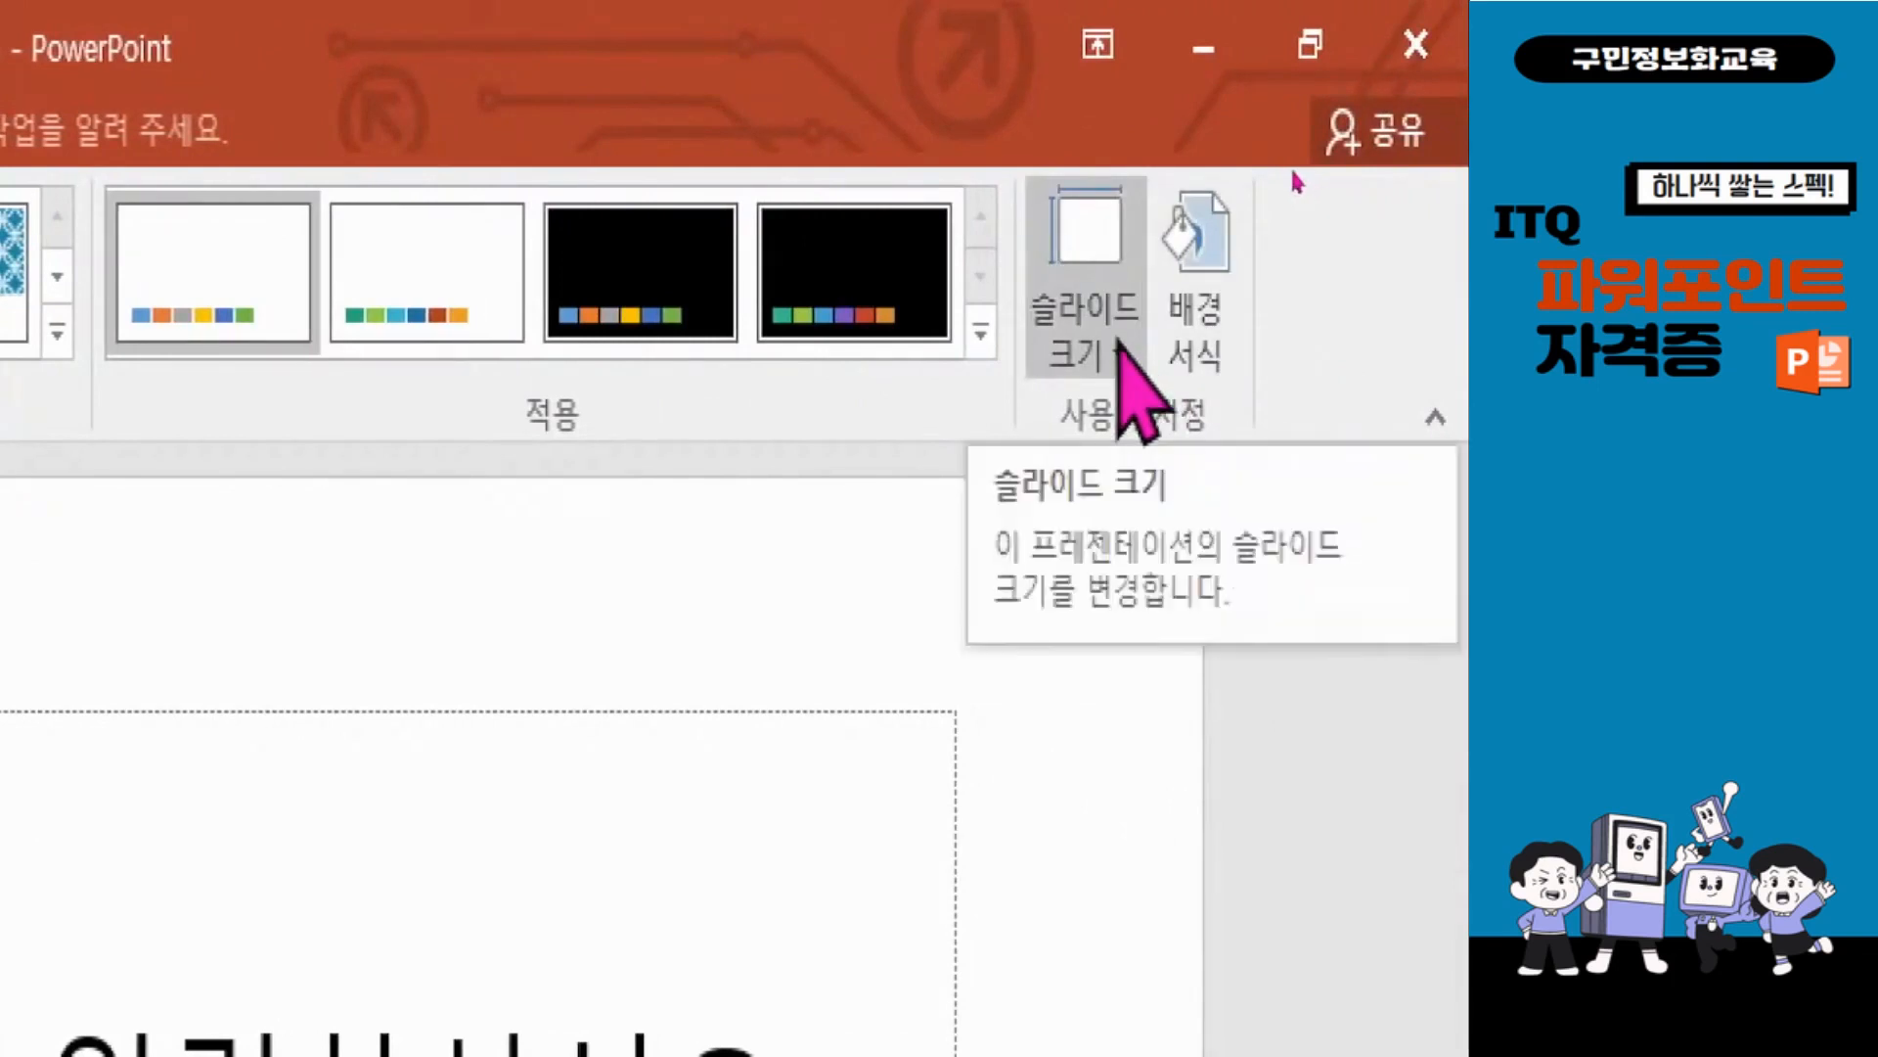
click(1118, 343)
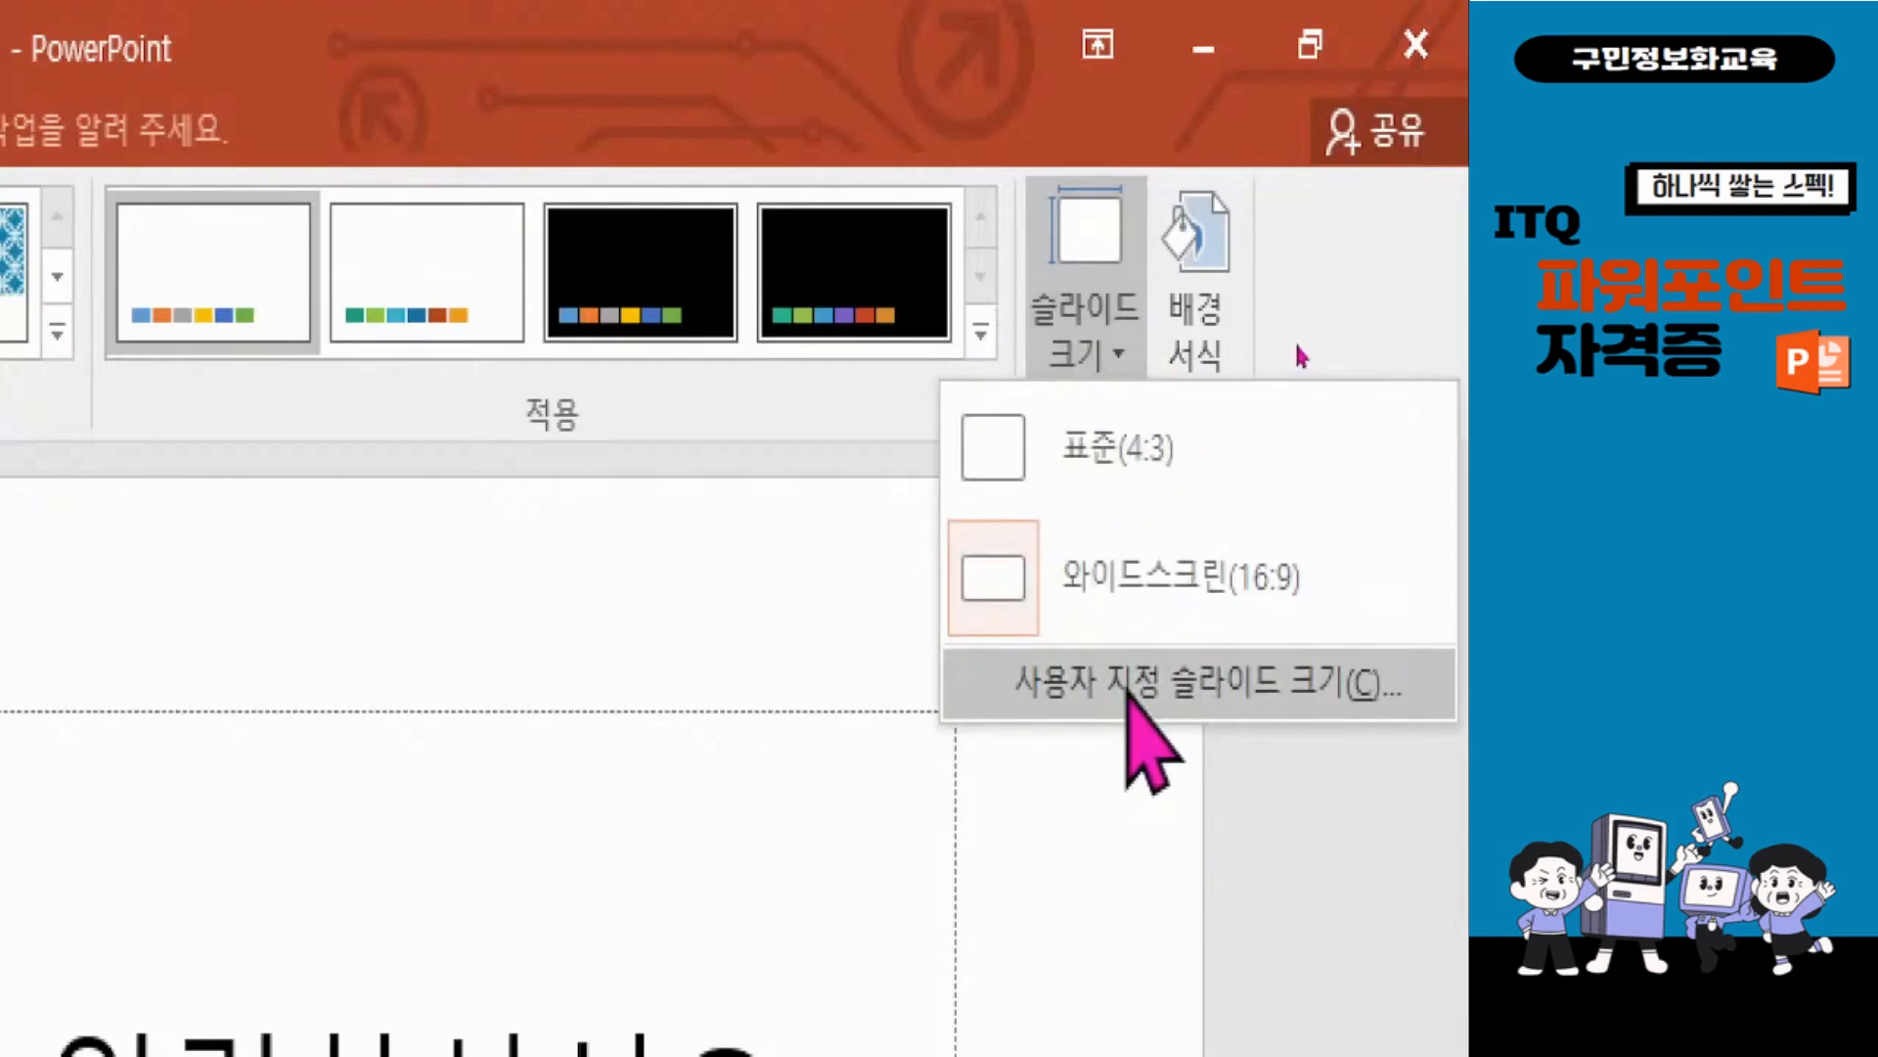
click(1130, 683)
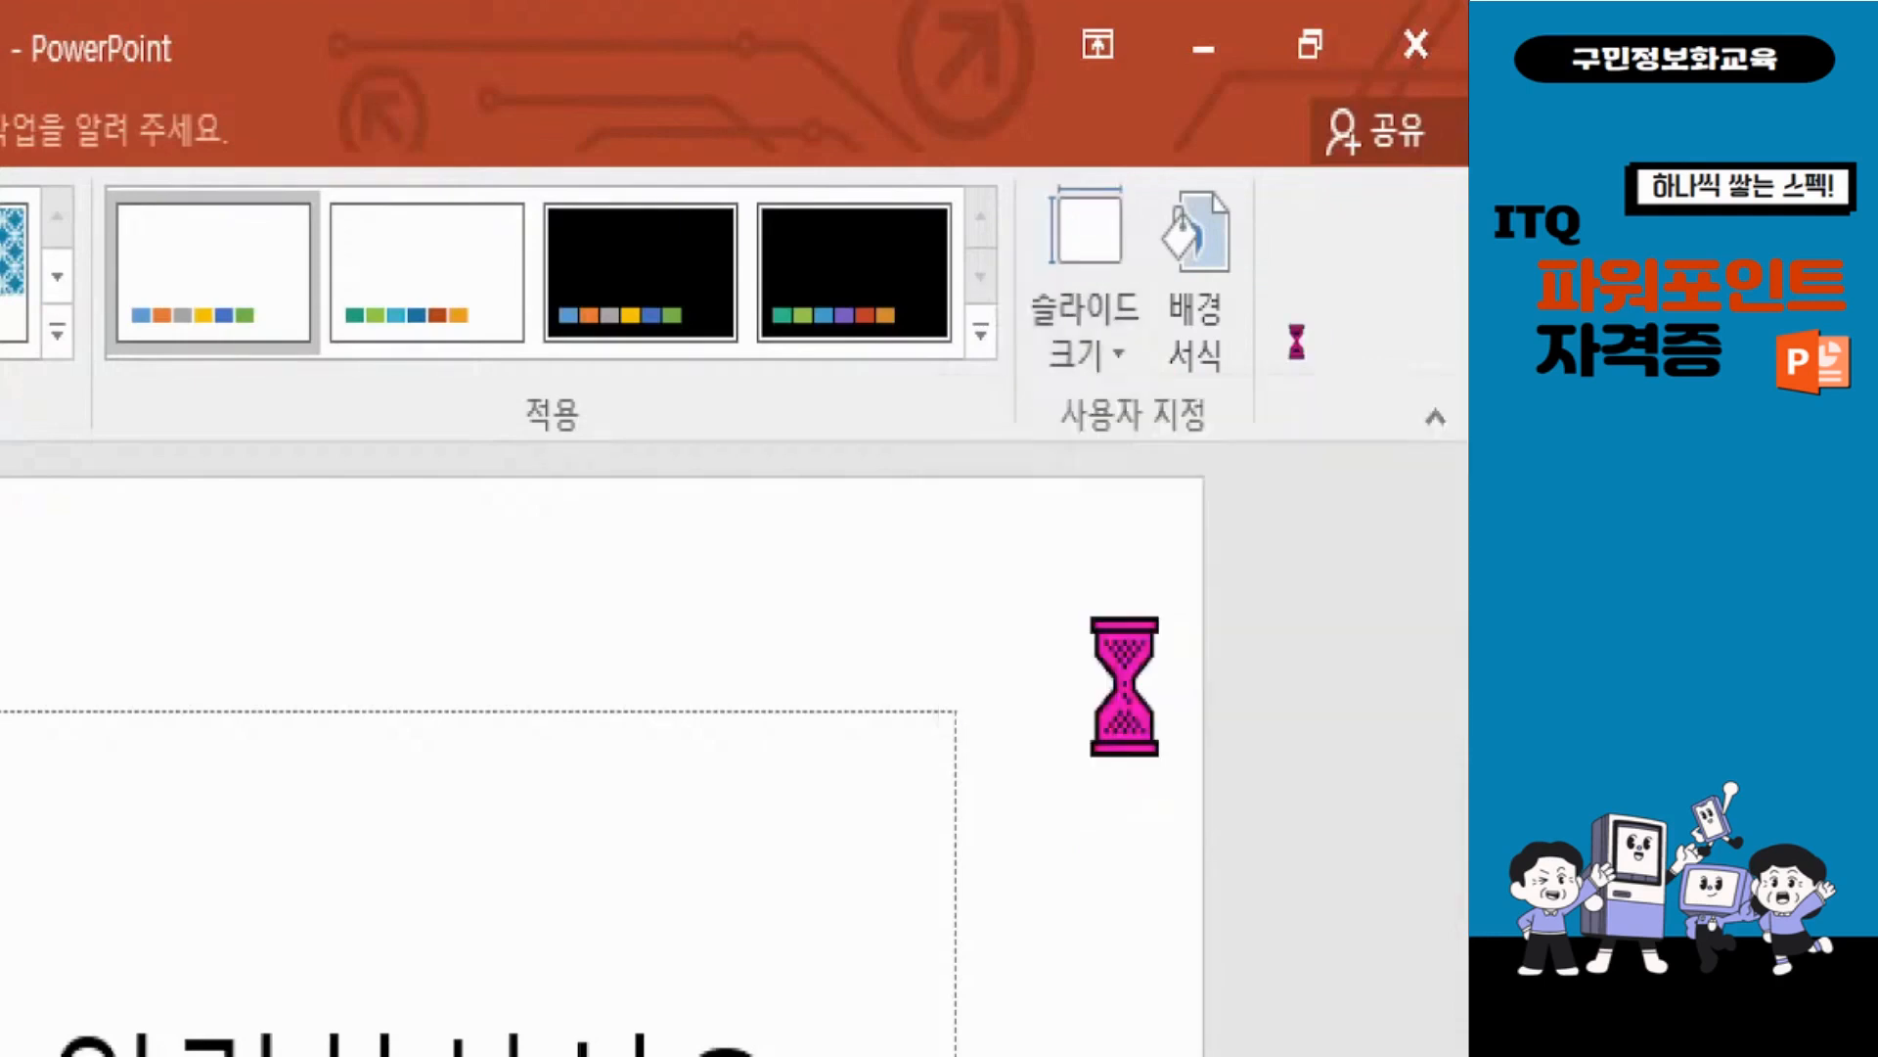
drag(584, 538, 901, 236)
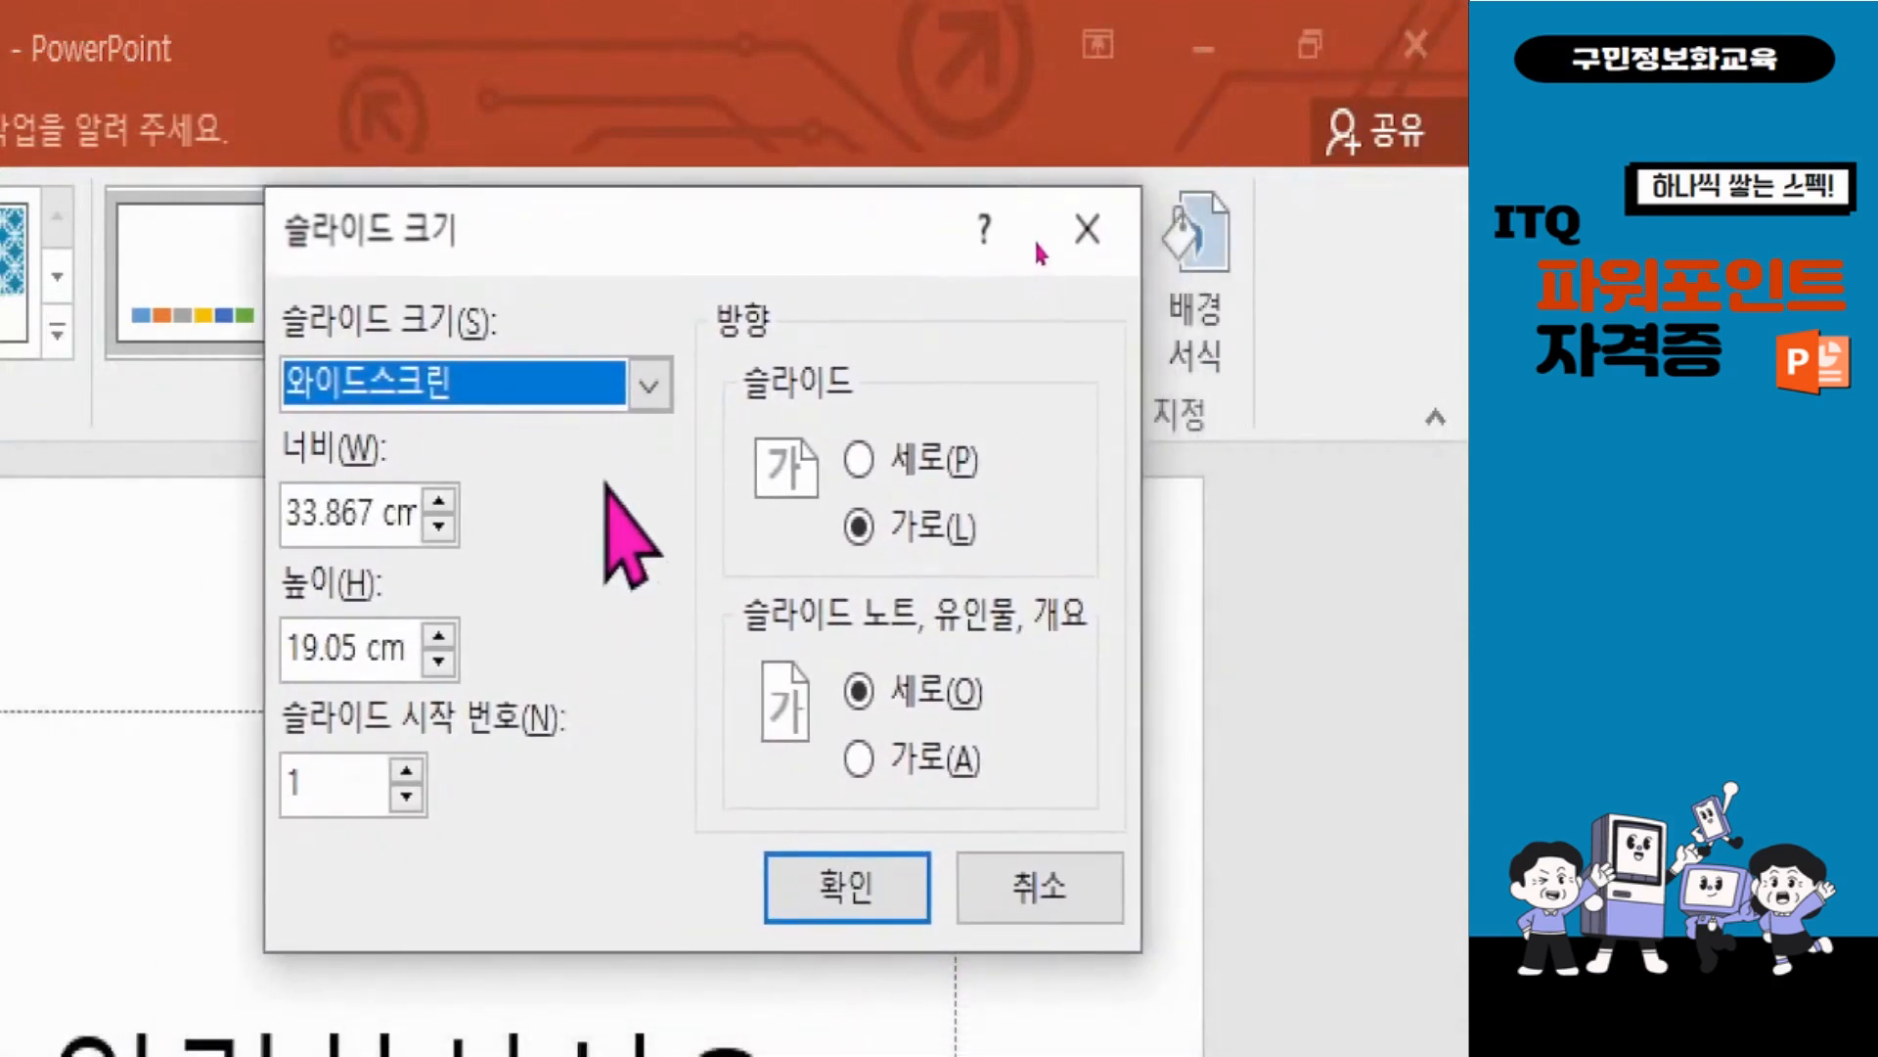
click(650, 385)
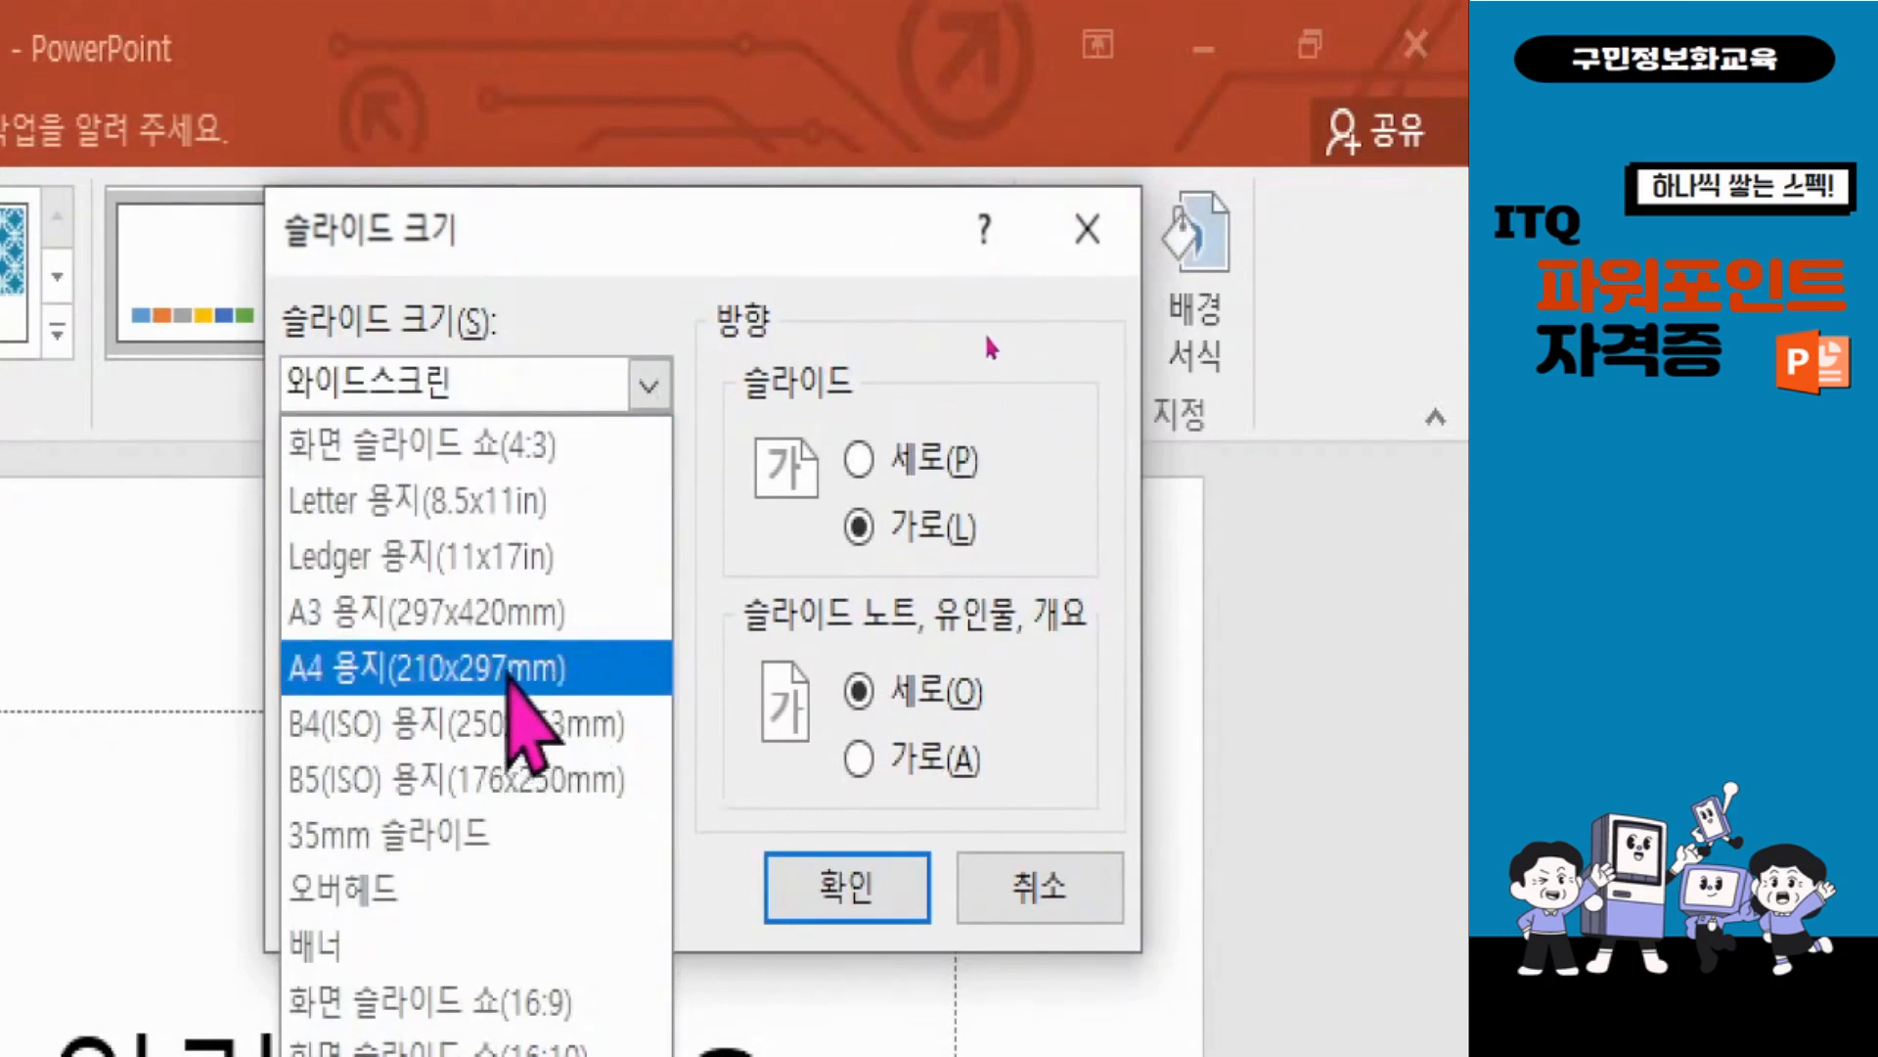
click(536, 668)
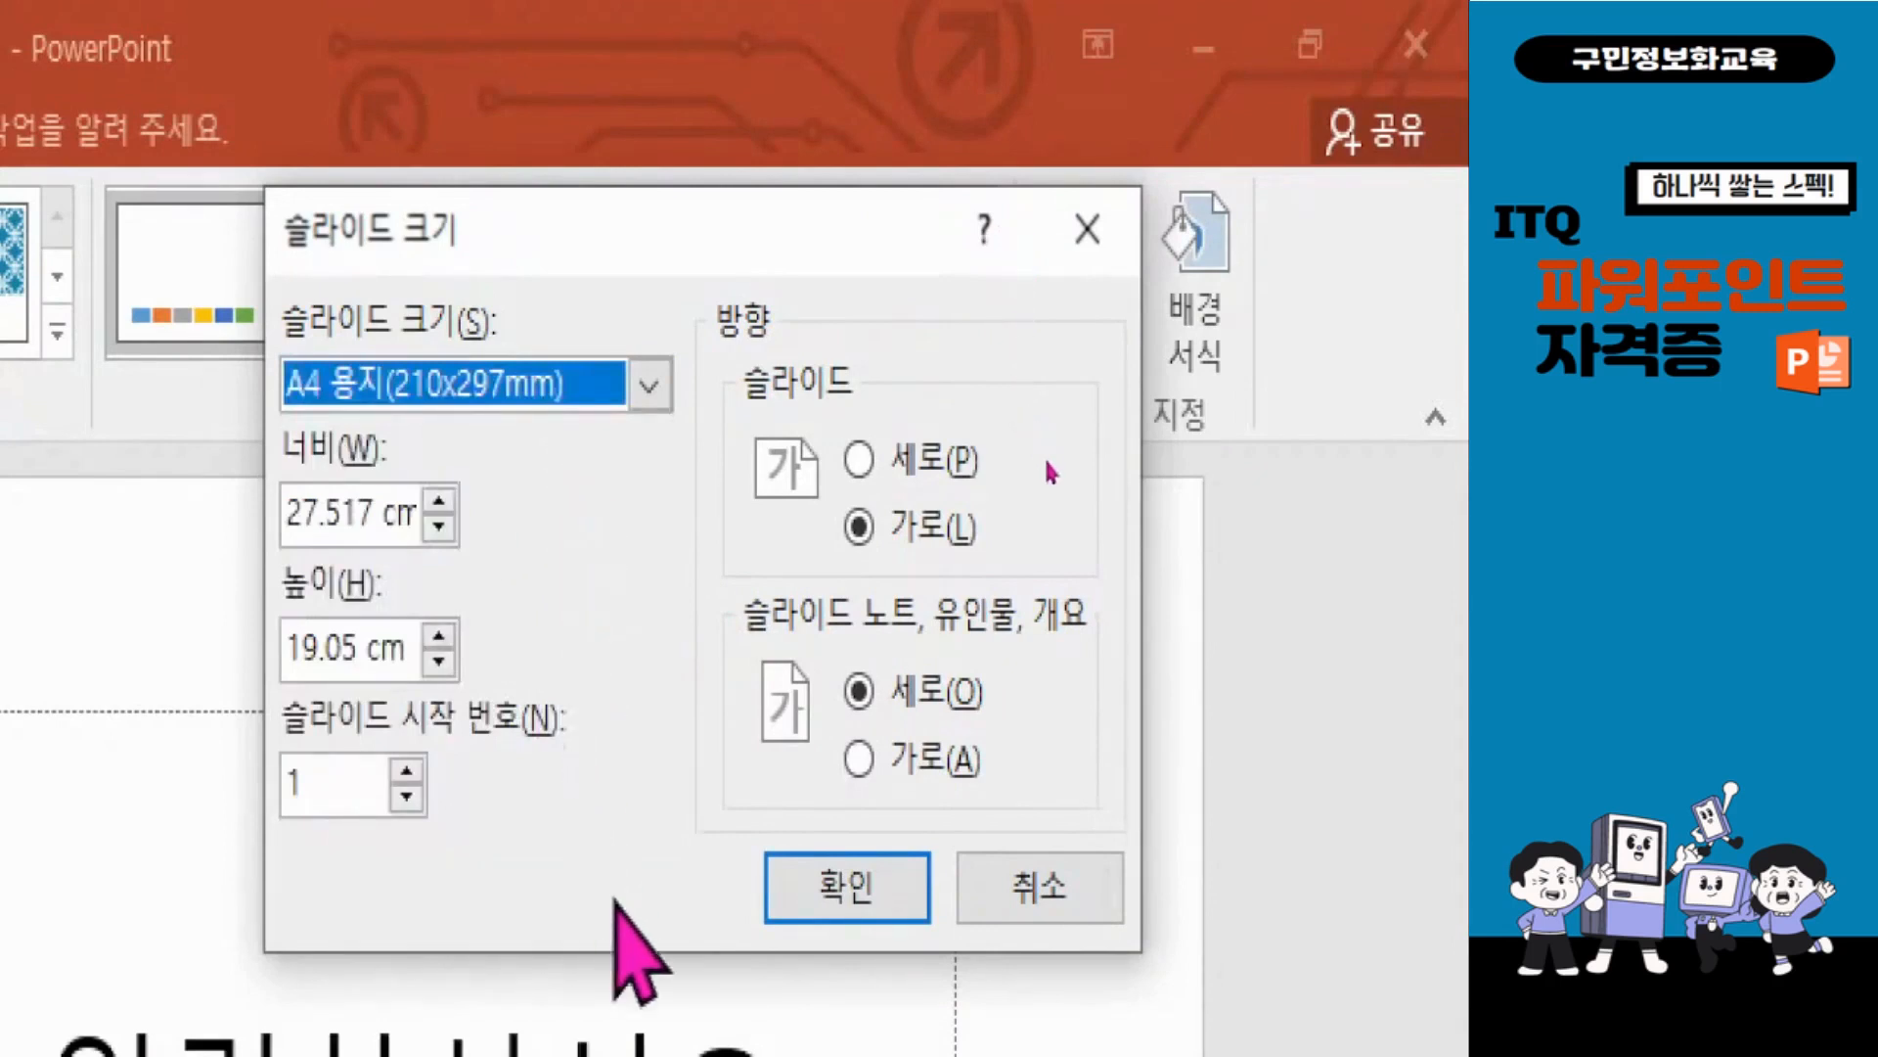
click(869, 902)
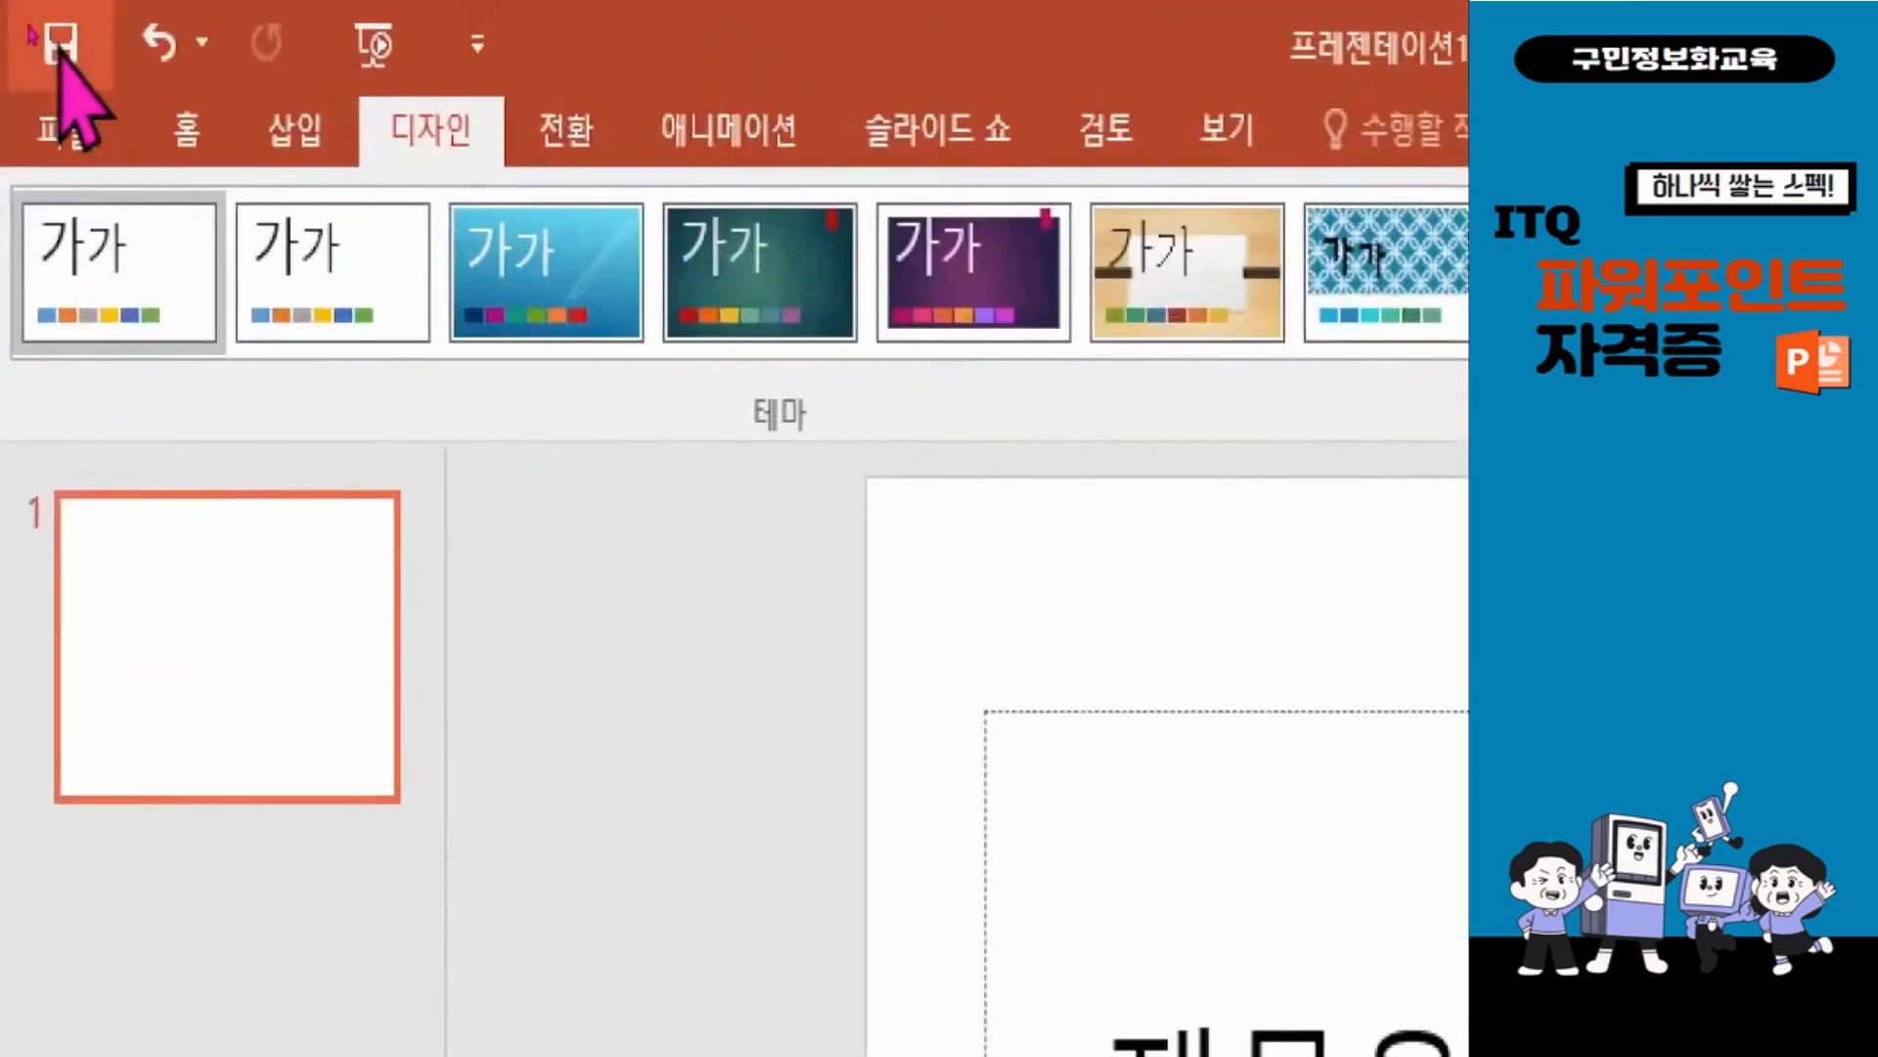
Step: Save the presentation in the ITQ folder under Documents, using the examinee's number and name joined by a hyphen as the file name
click(59, 45)
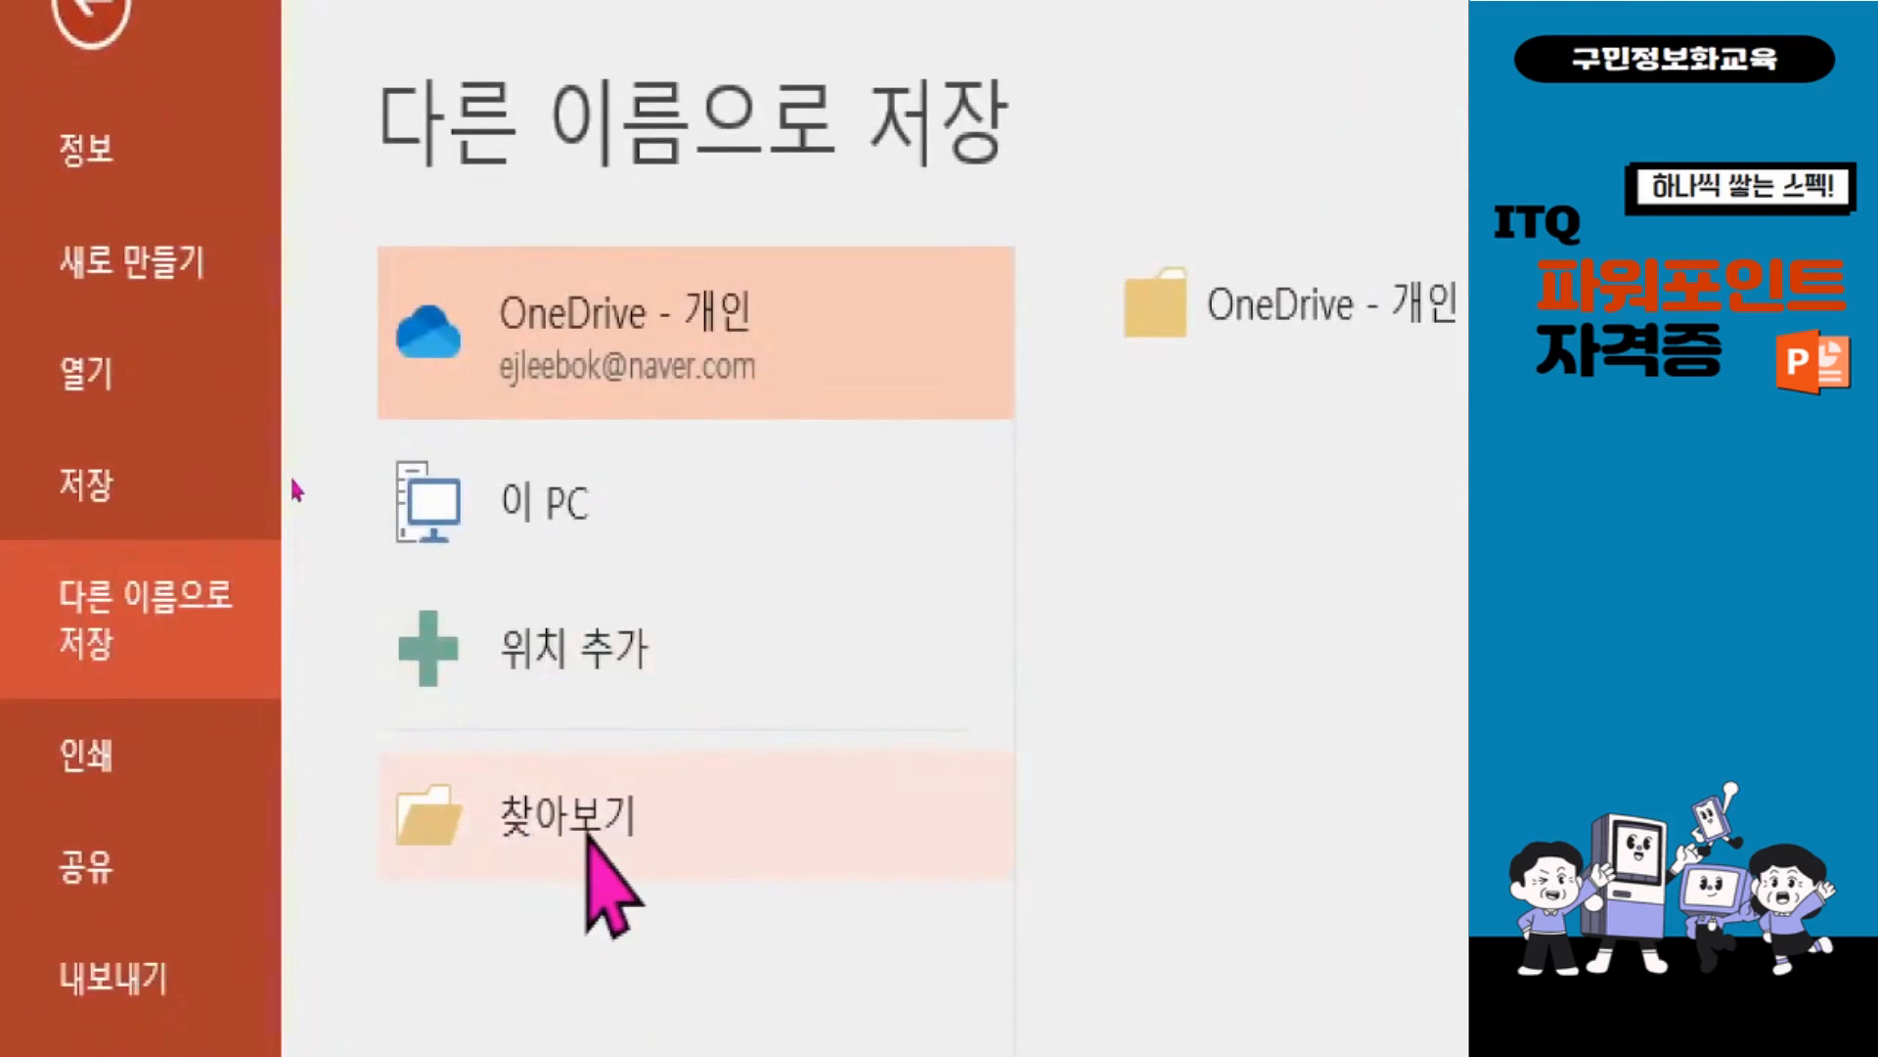
click(589, 834)
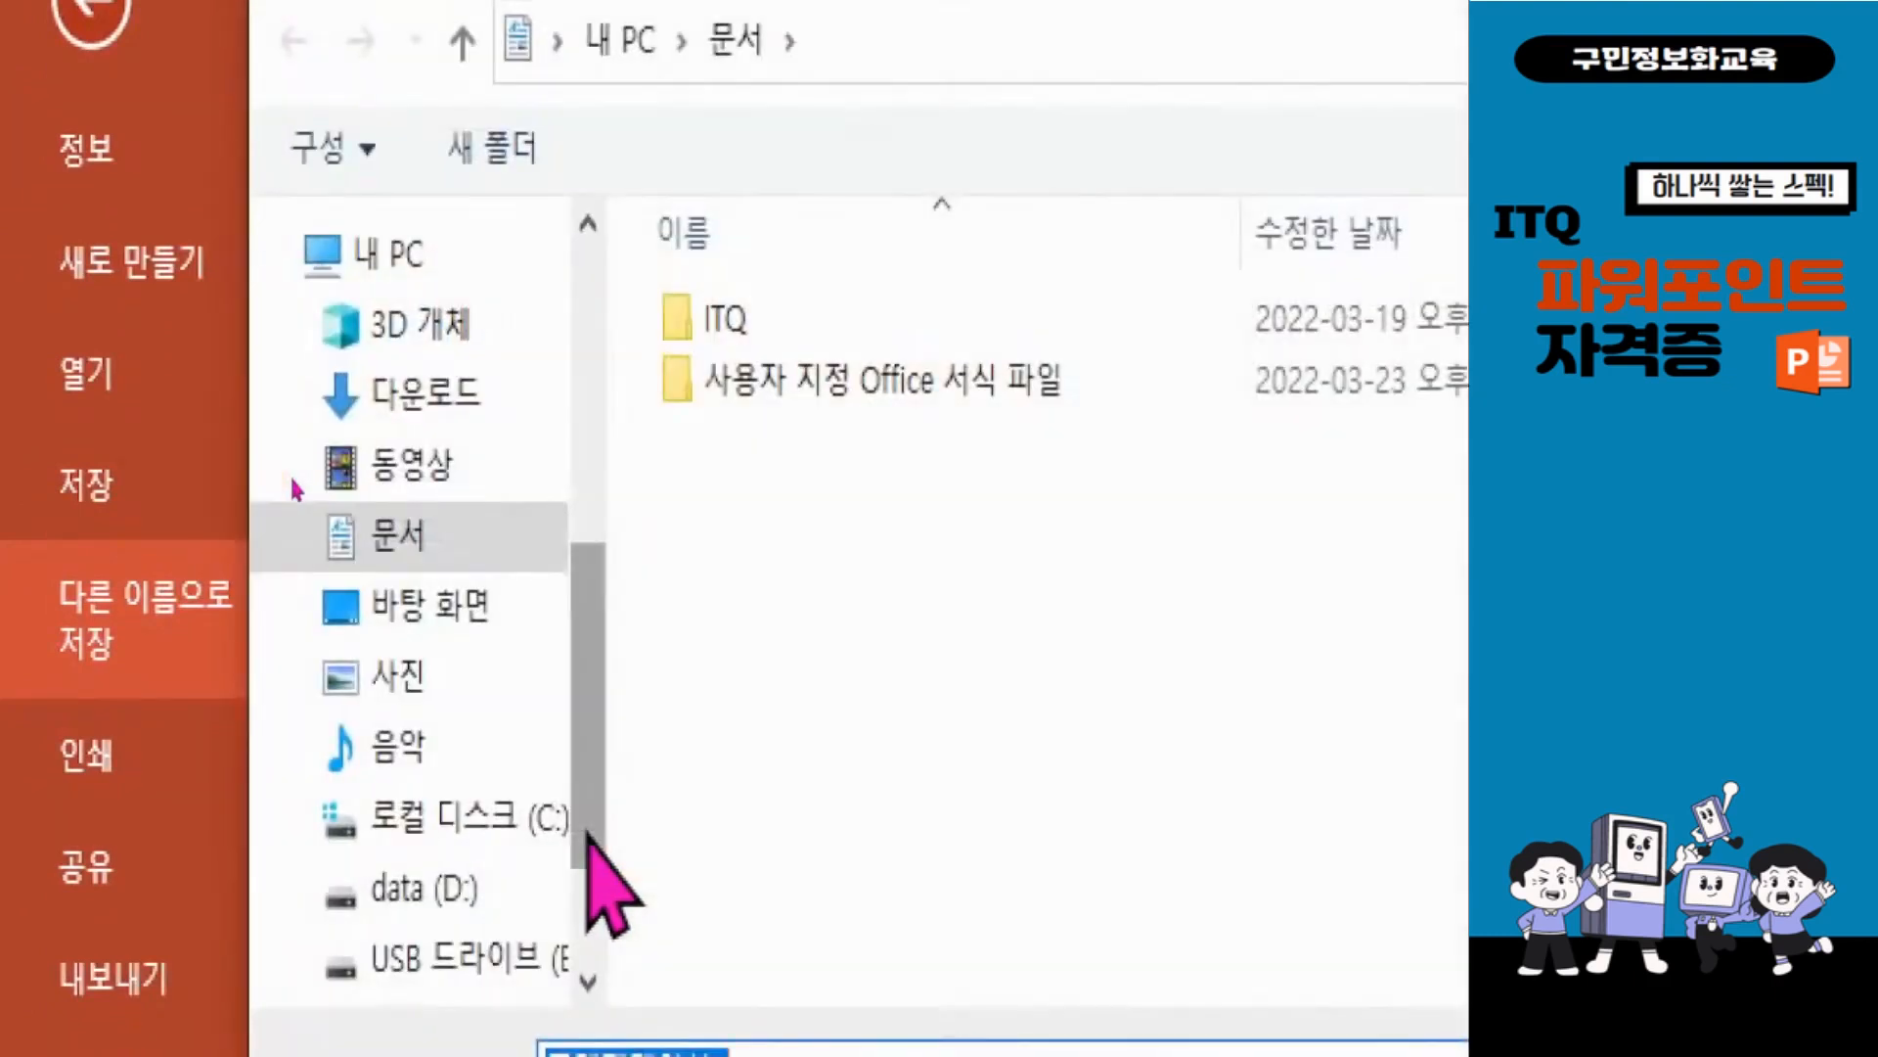
click(422, 535)
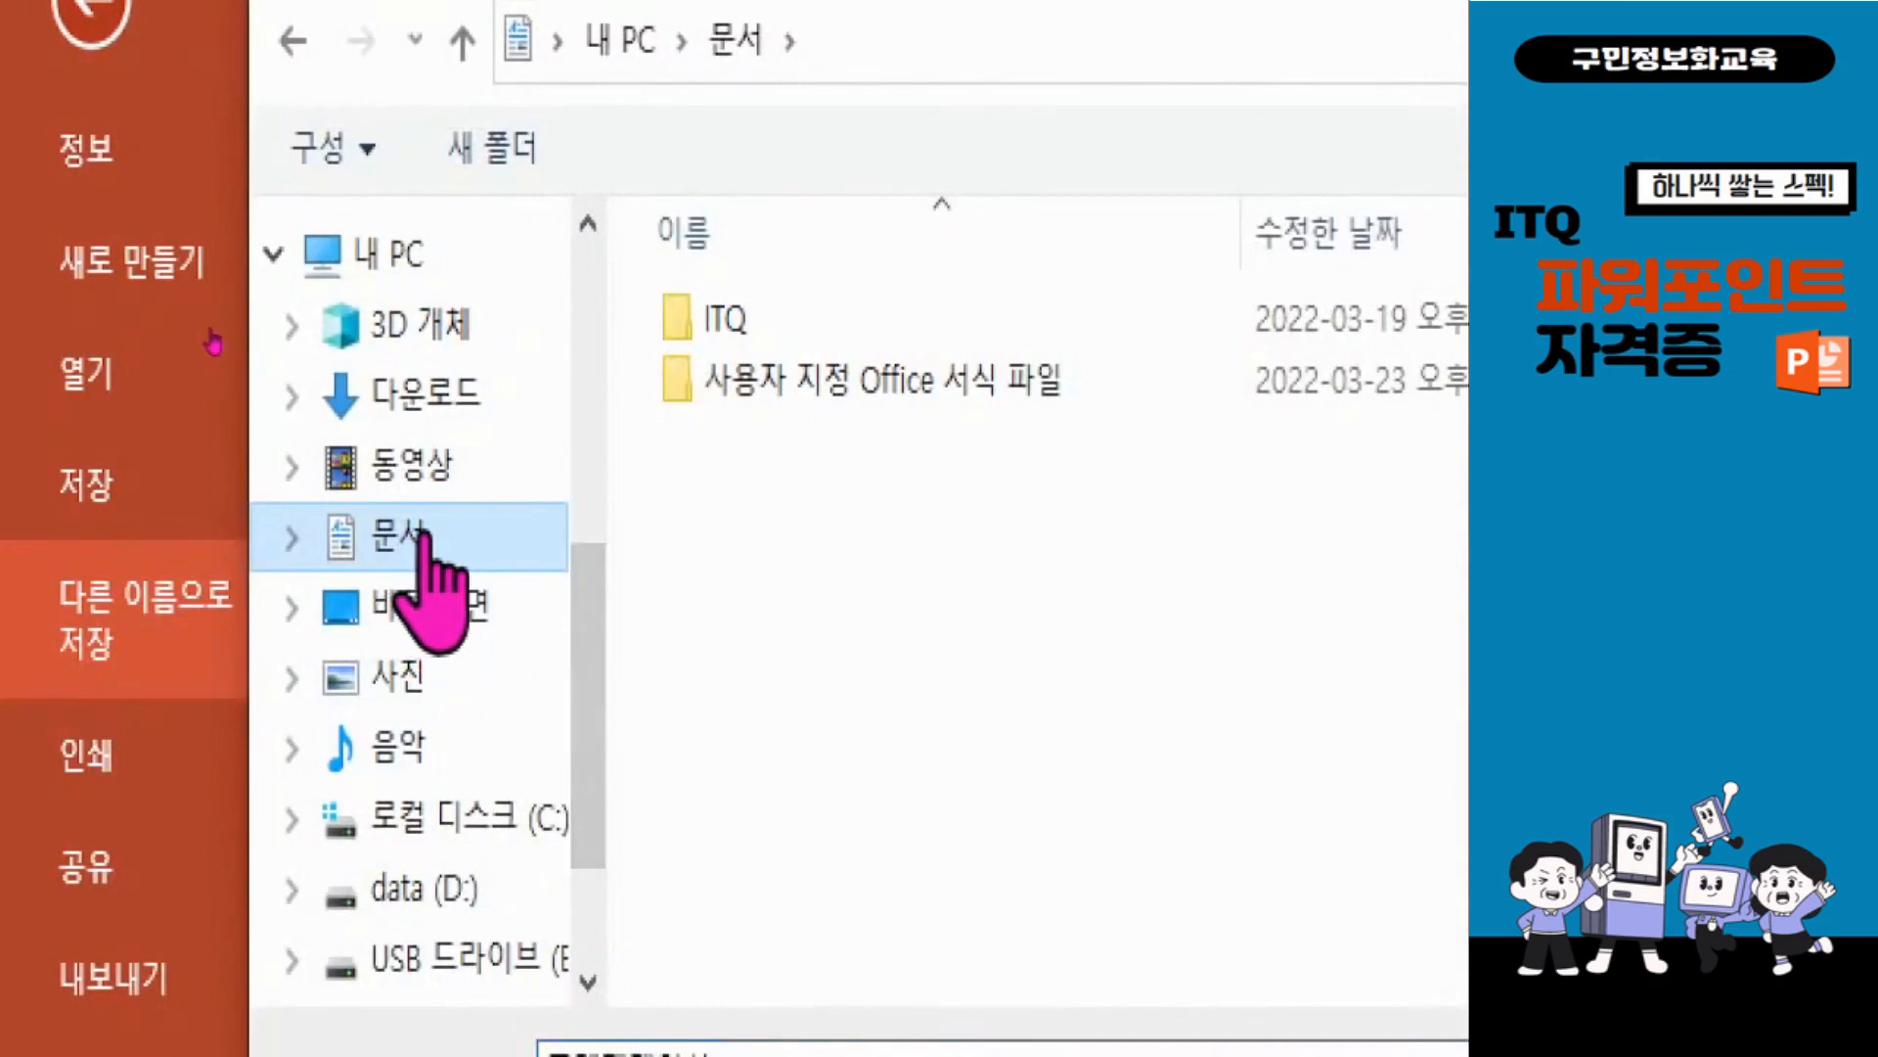
double_click(686, 323)
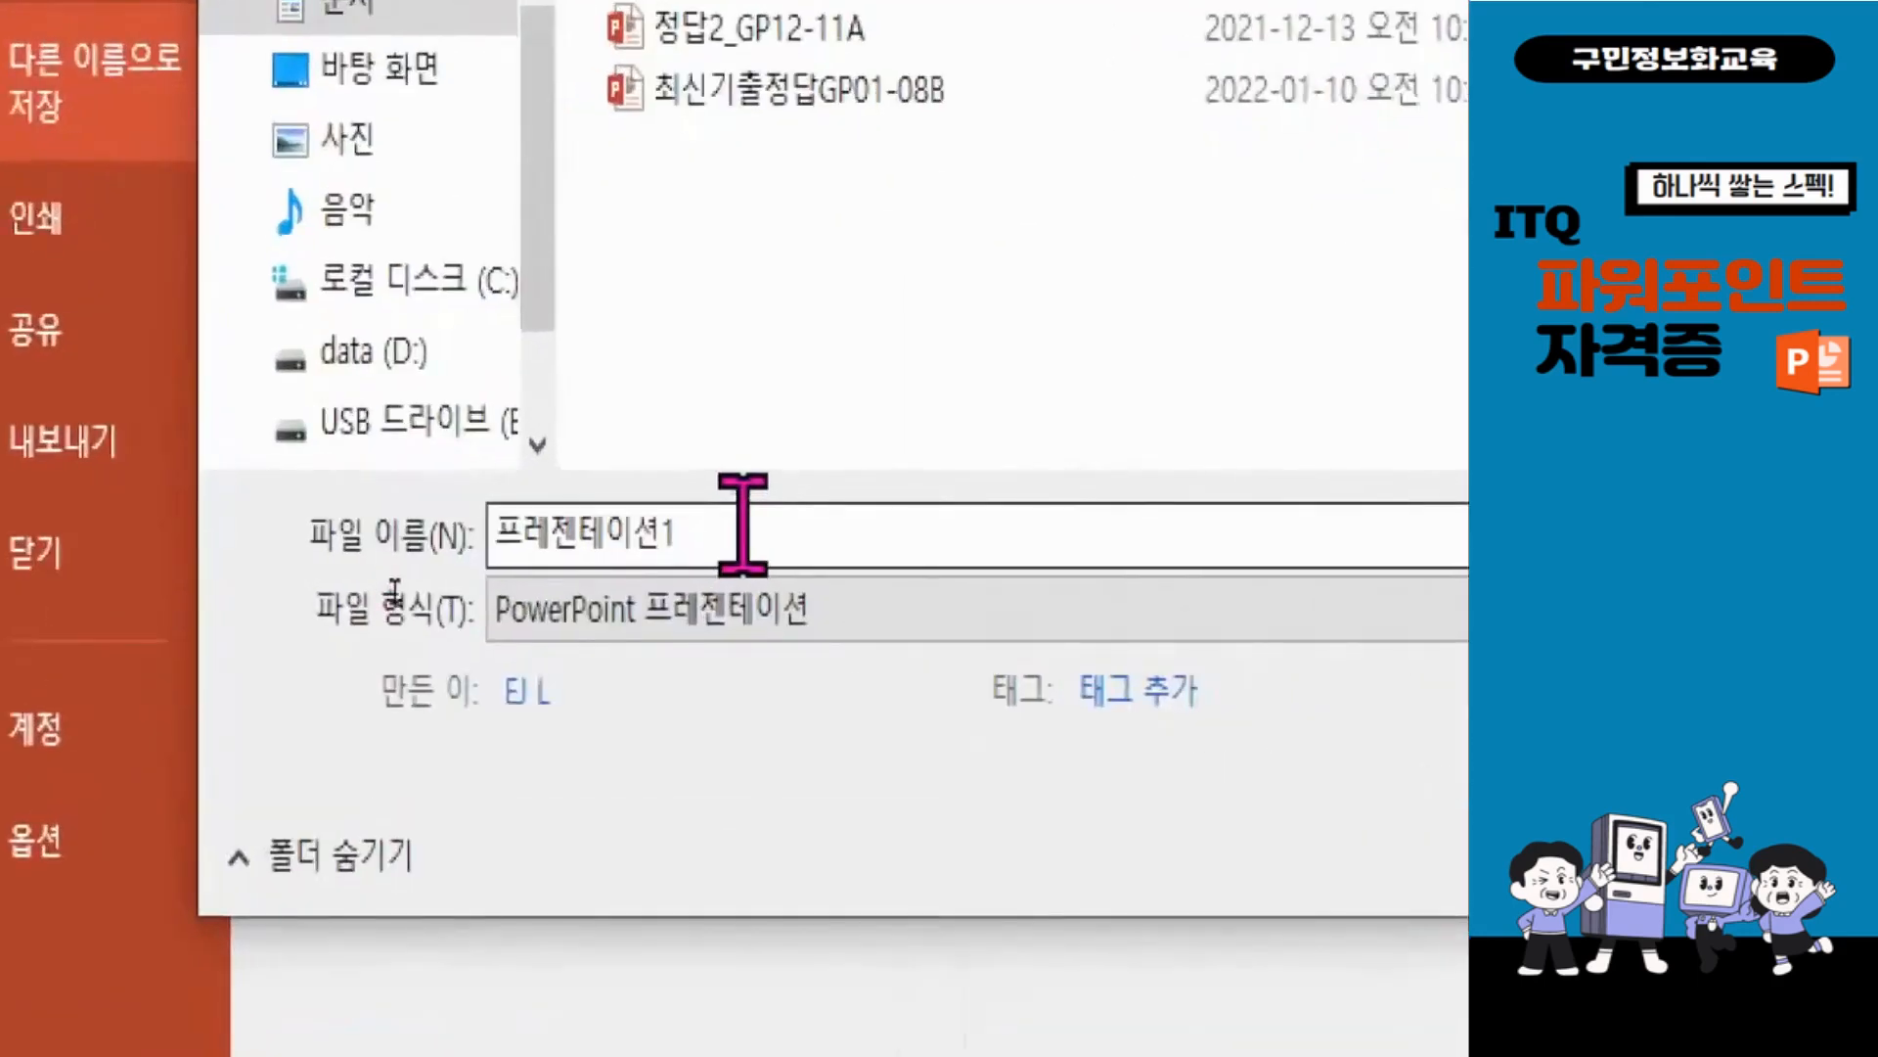
double_click(743, 523)
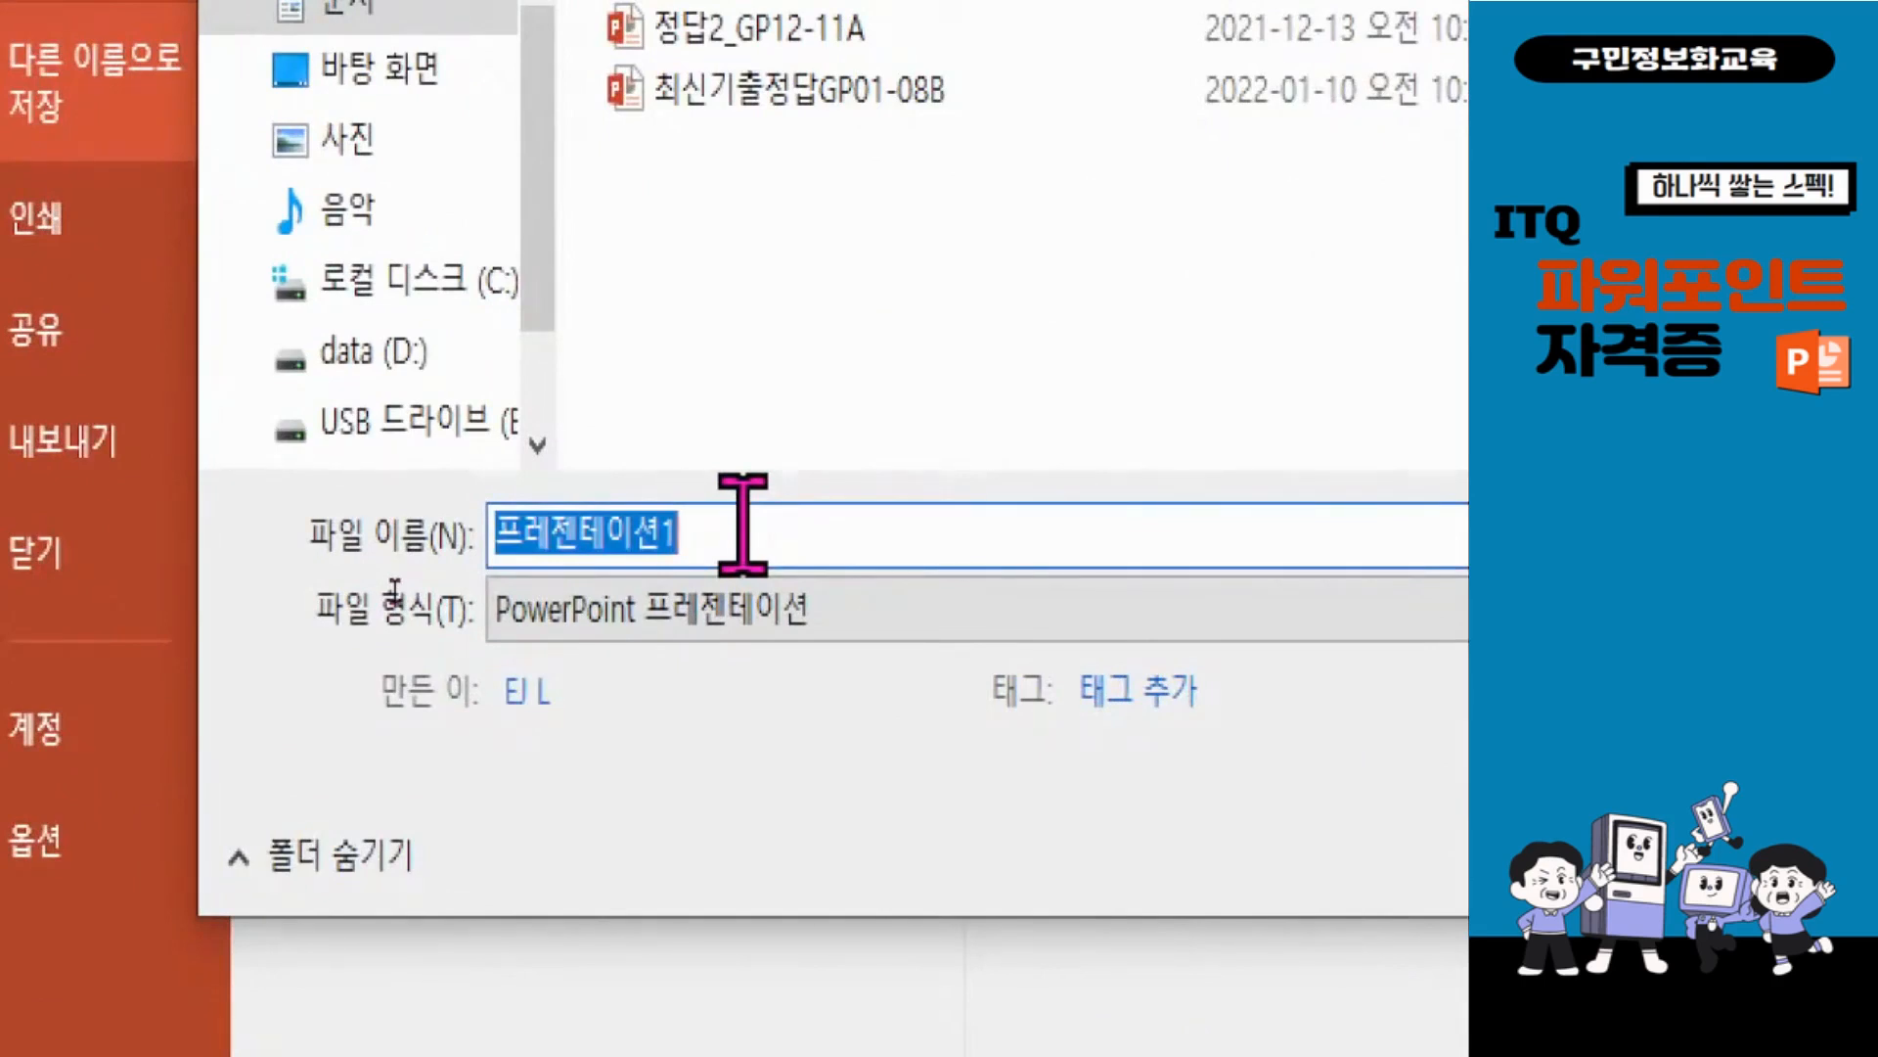
text(1234)
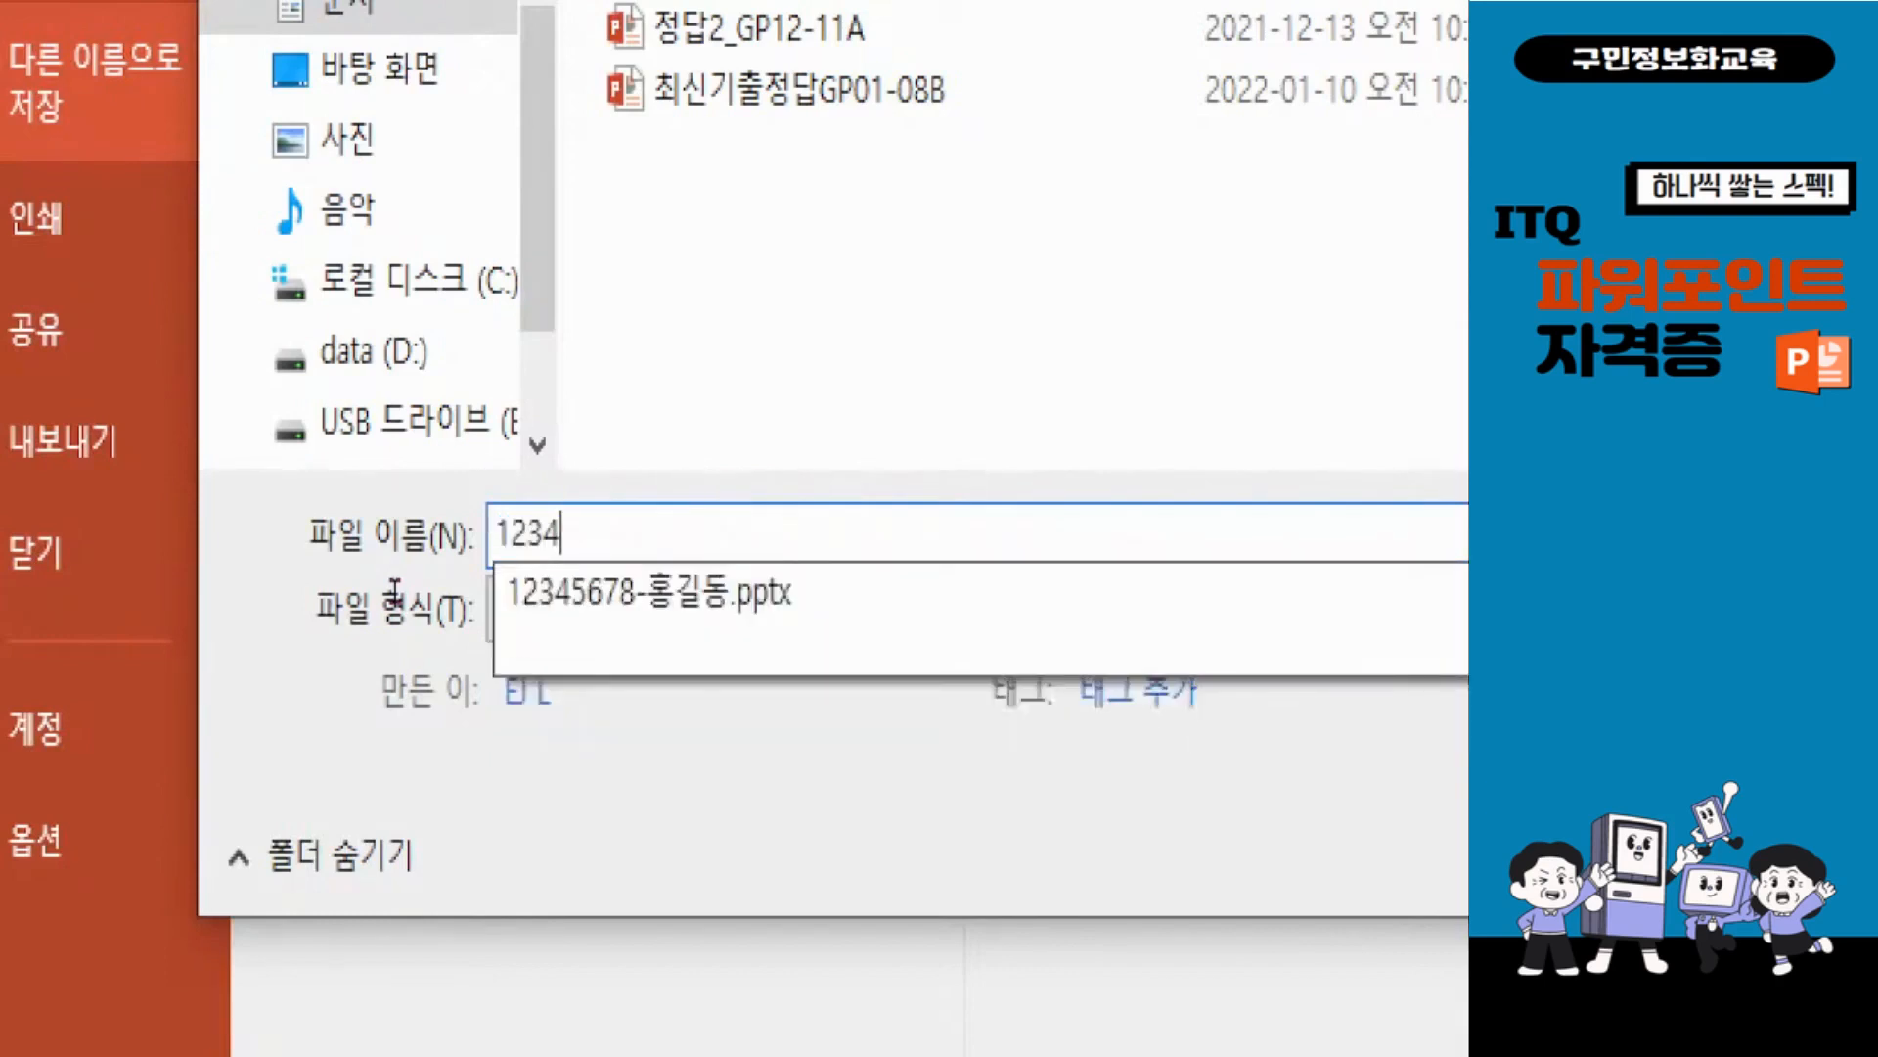
text(5678)
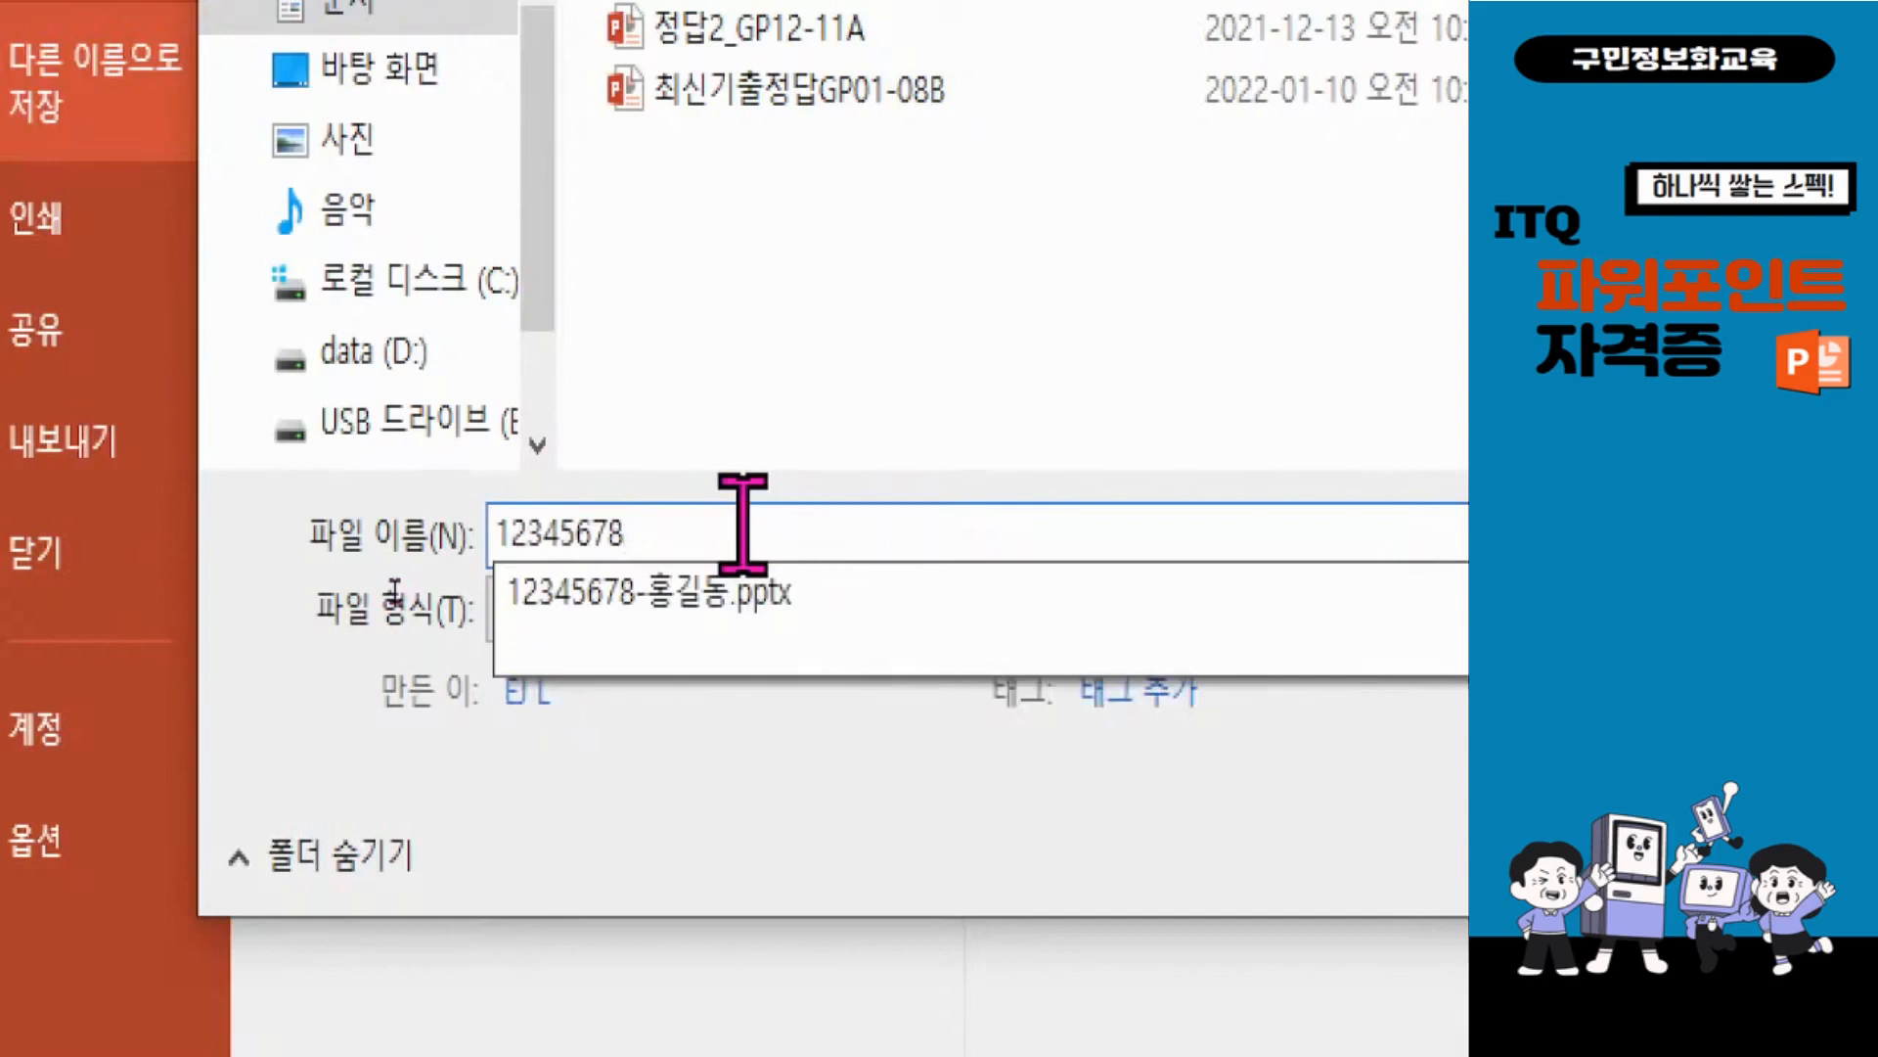
text(-성춘향)
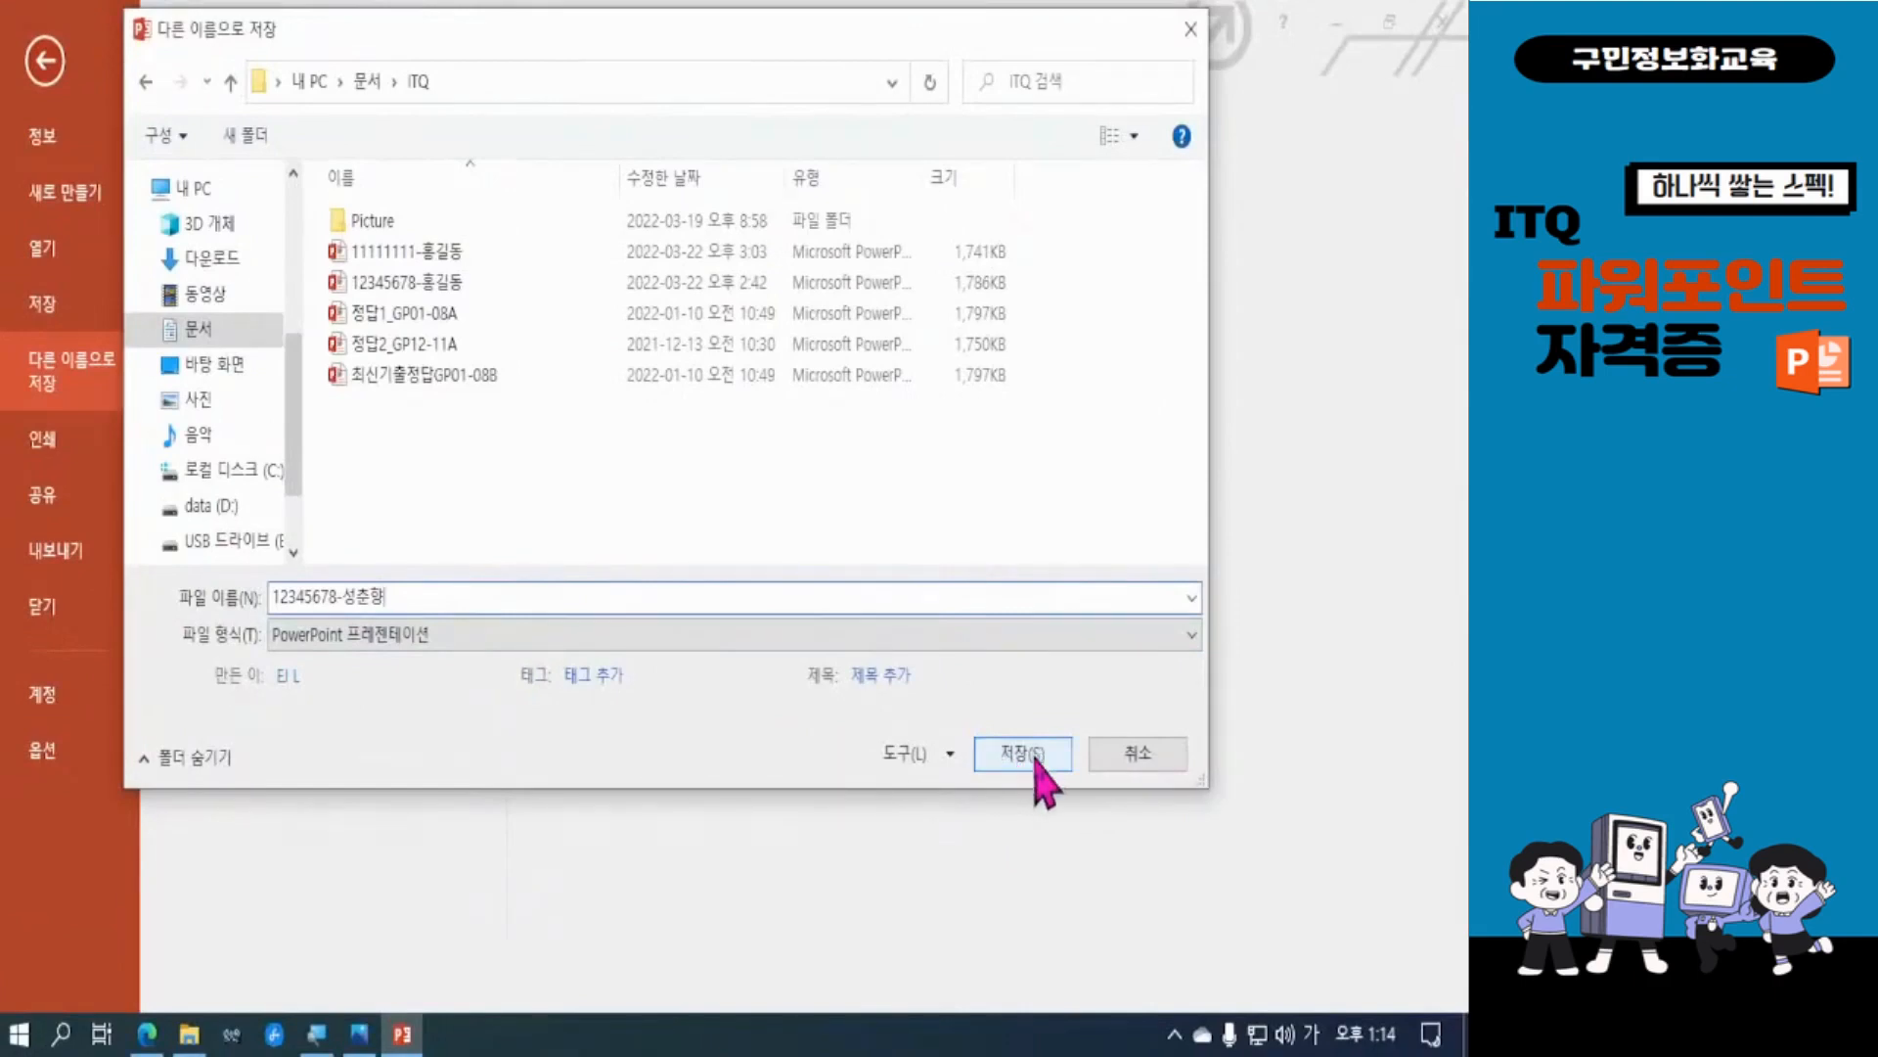
click(1035, 764)
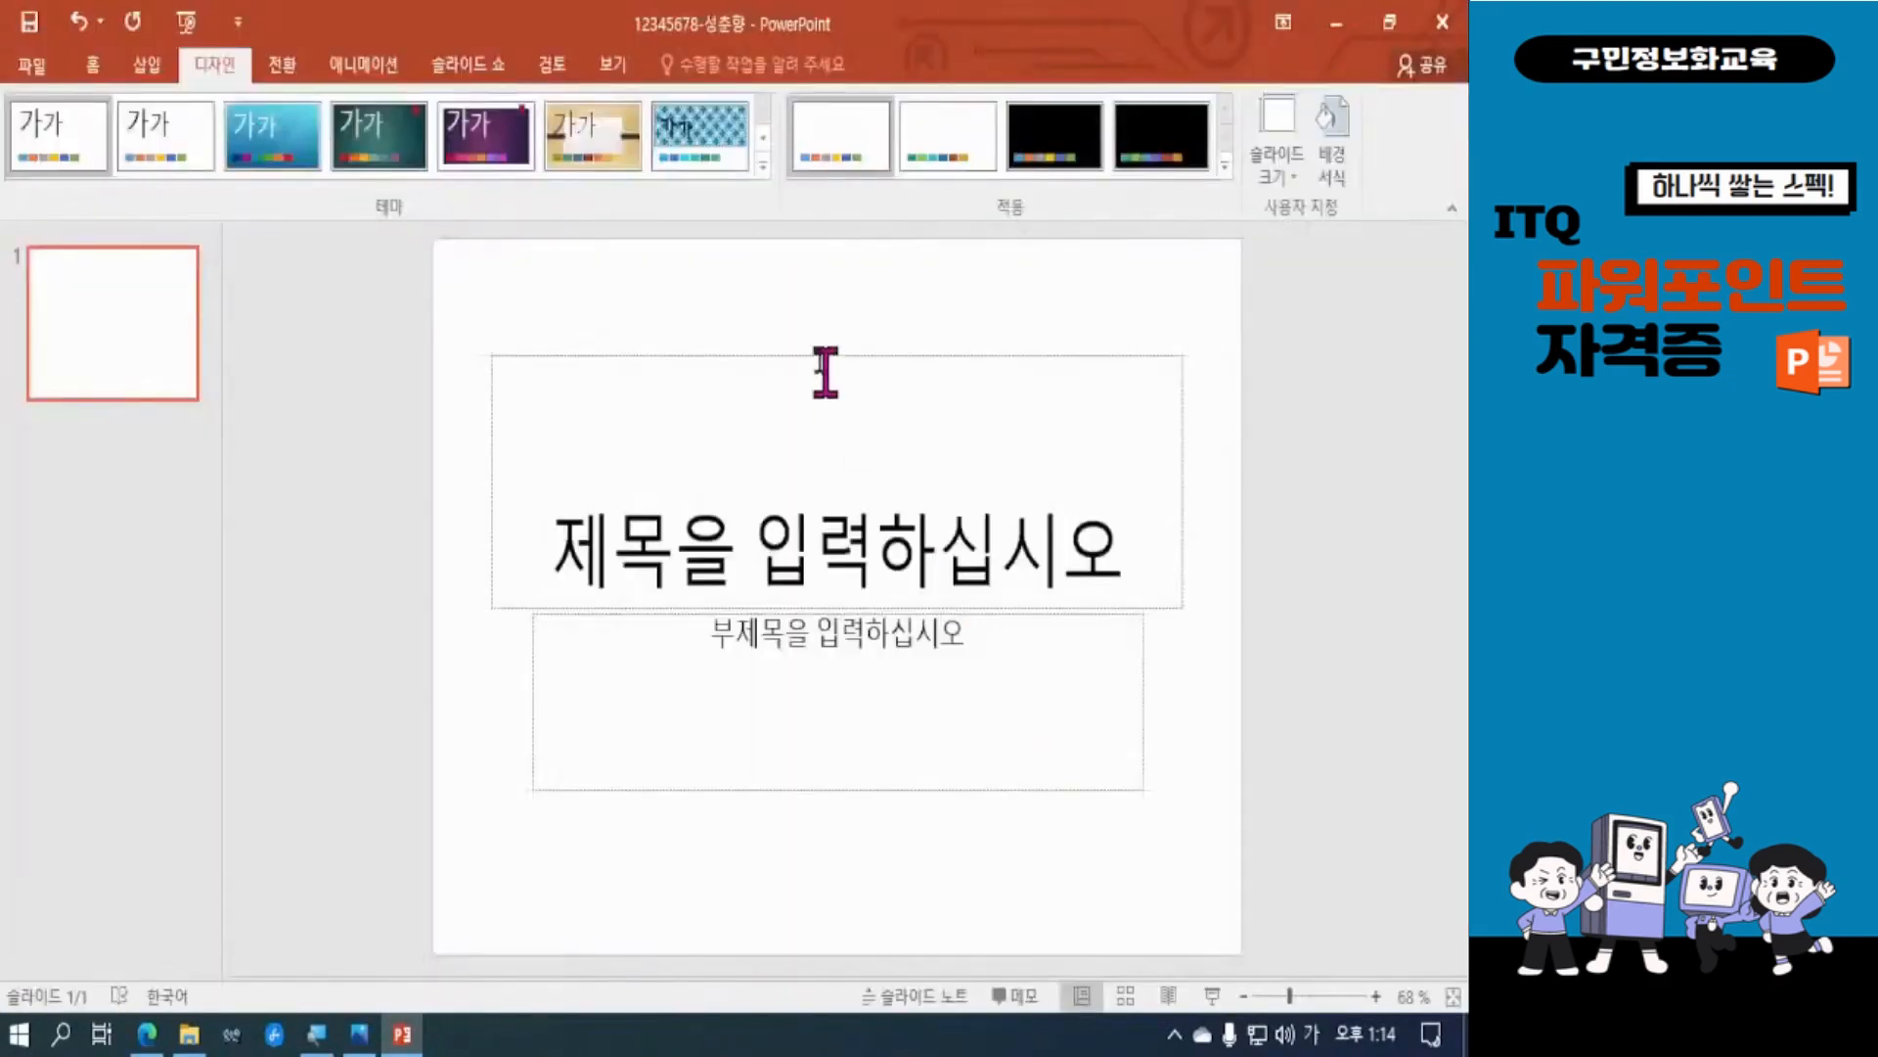
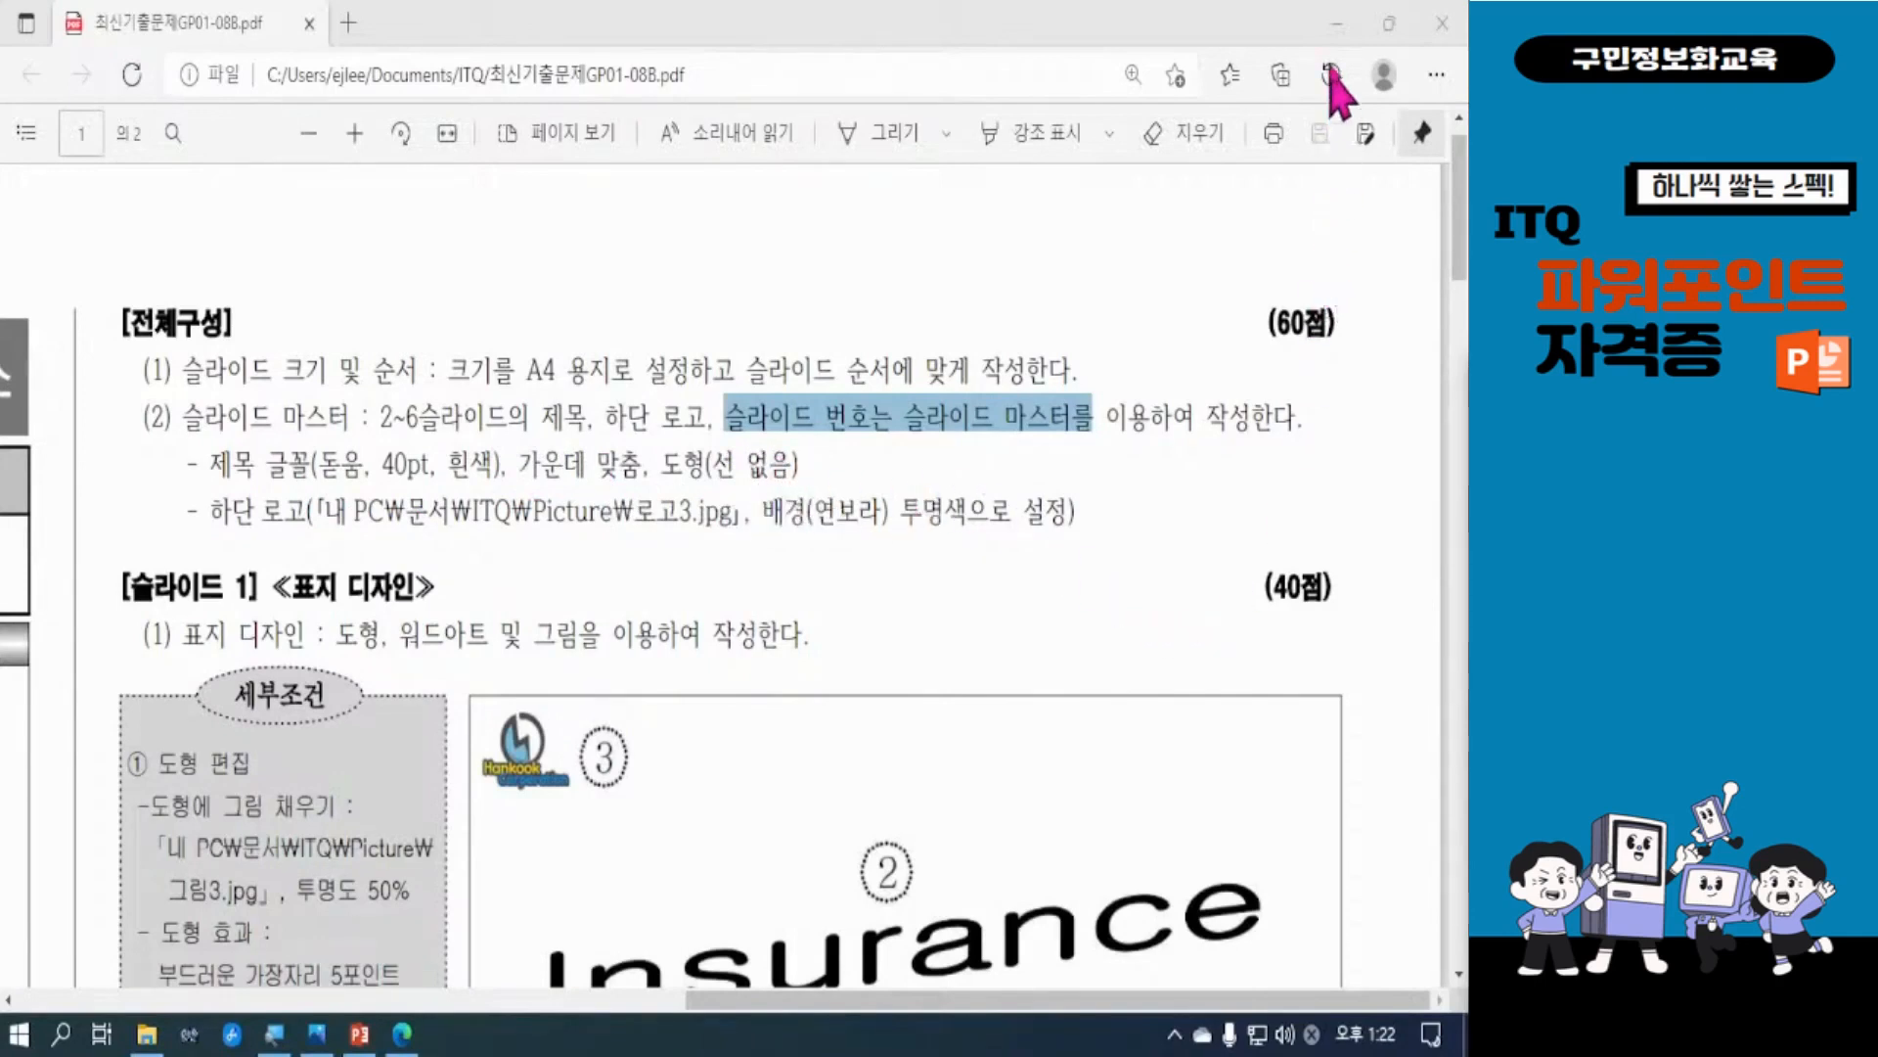
Step: Switch to PowerPoint and resize the master title placeholder, raising its upper edge to the slide's top and pulling its lower edge up
click(1335, 30)
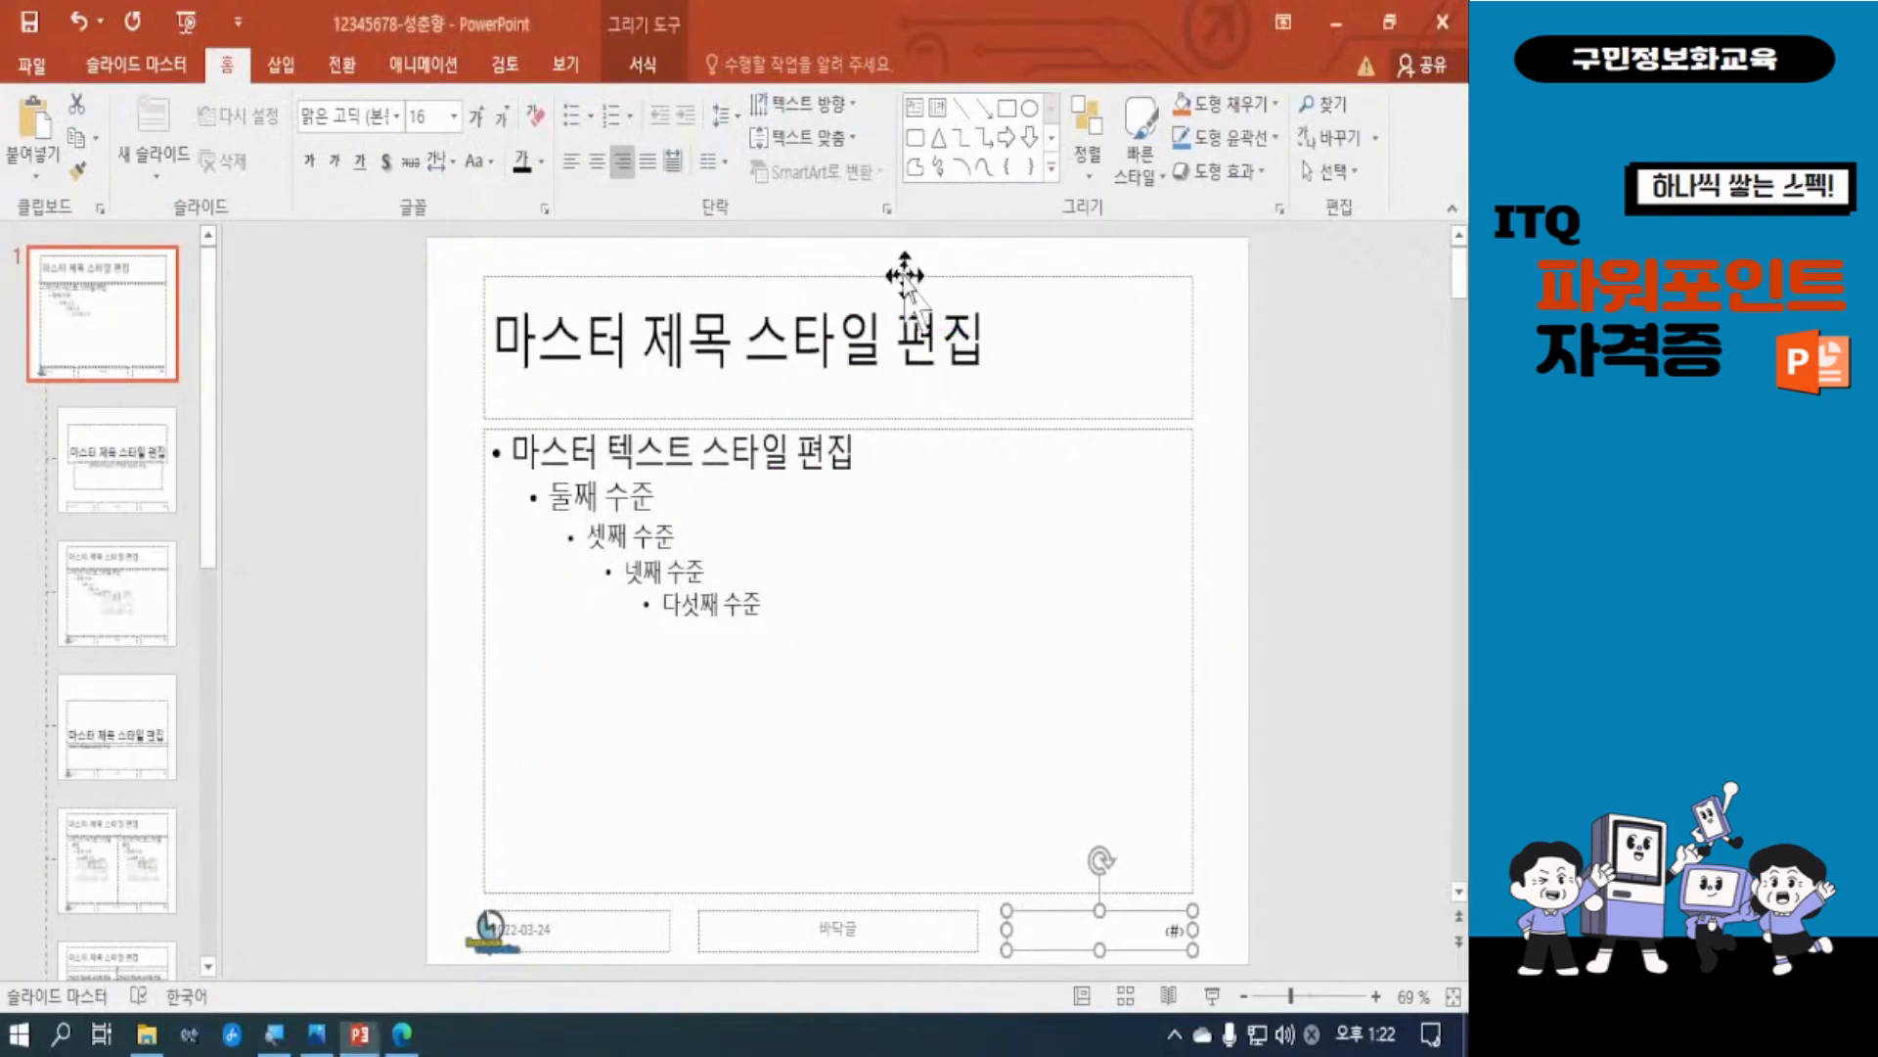
click(905, 275)
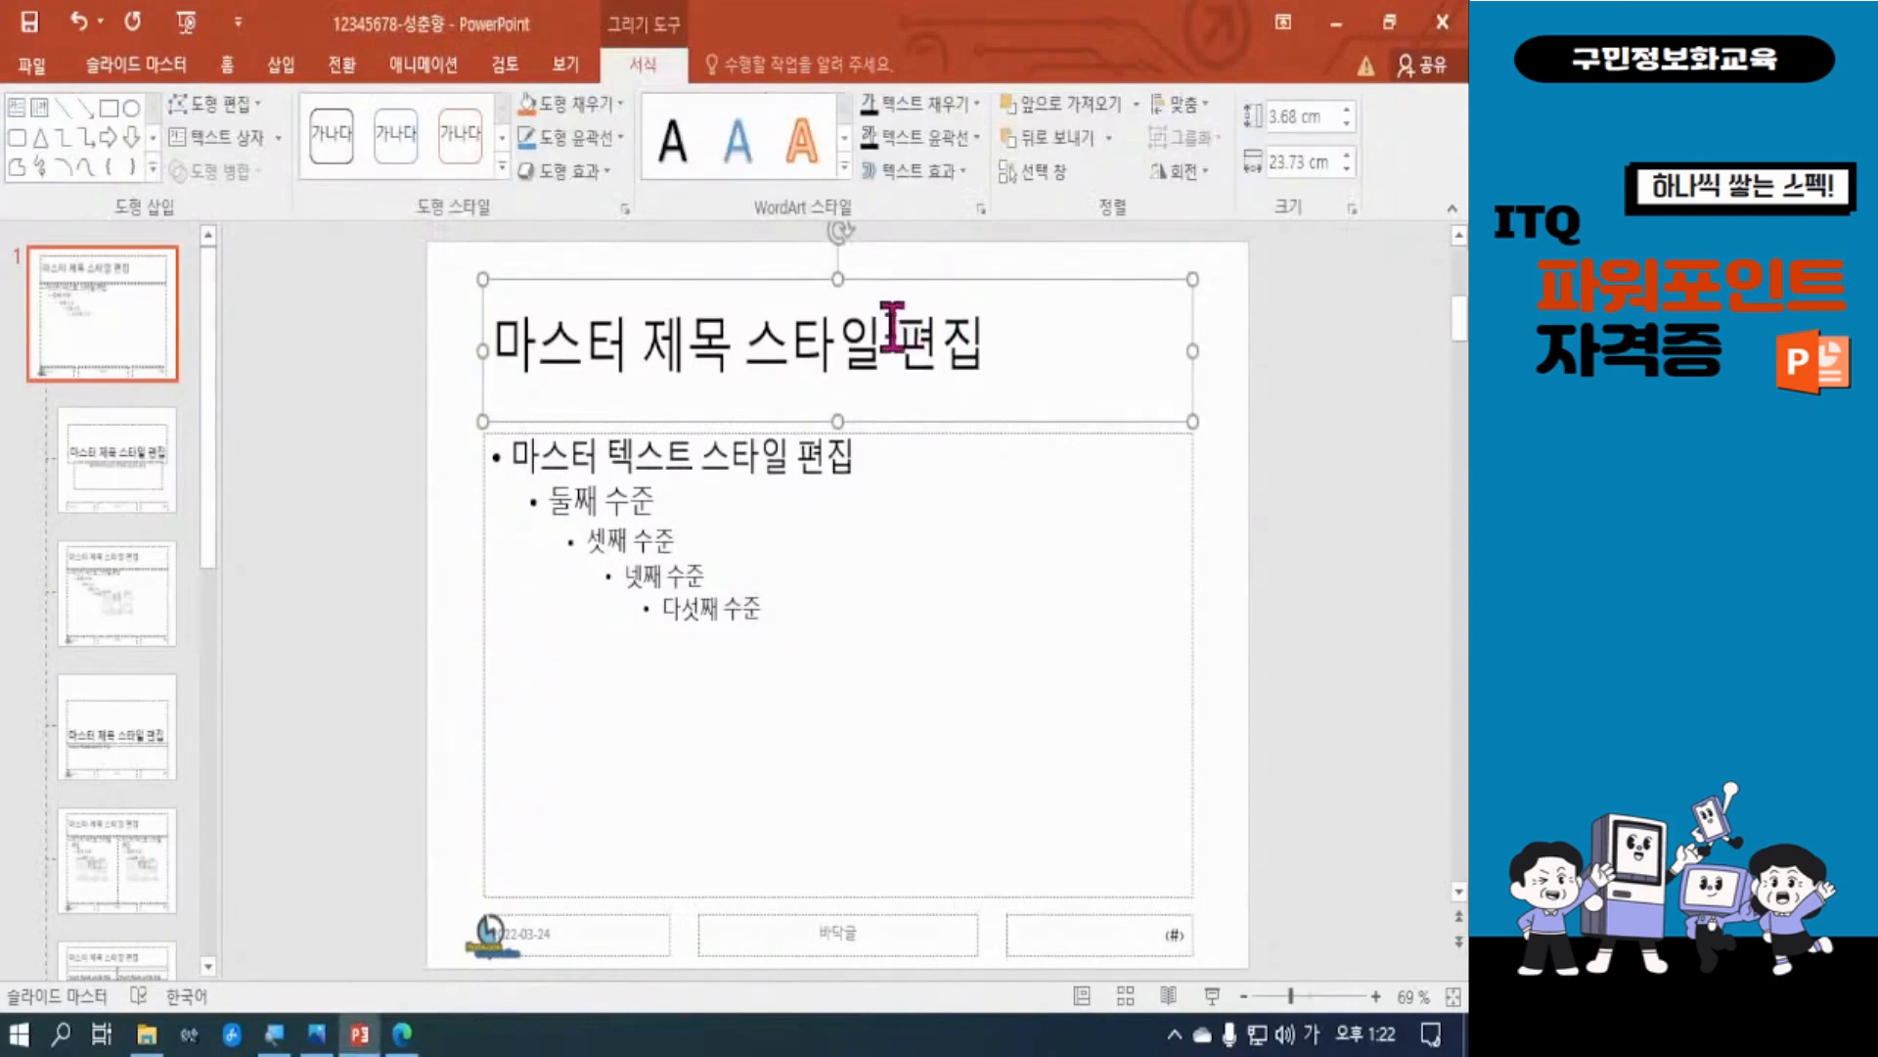
drag(841, 280, 837, 240)
drag(839, 421, 850, 373)
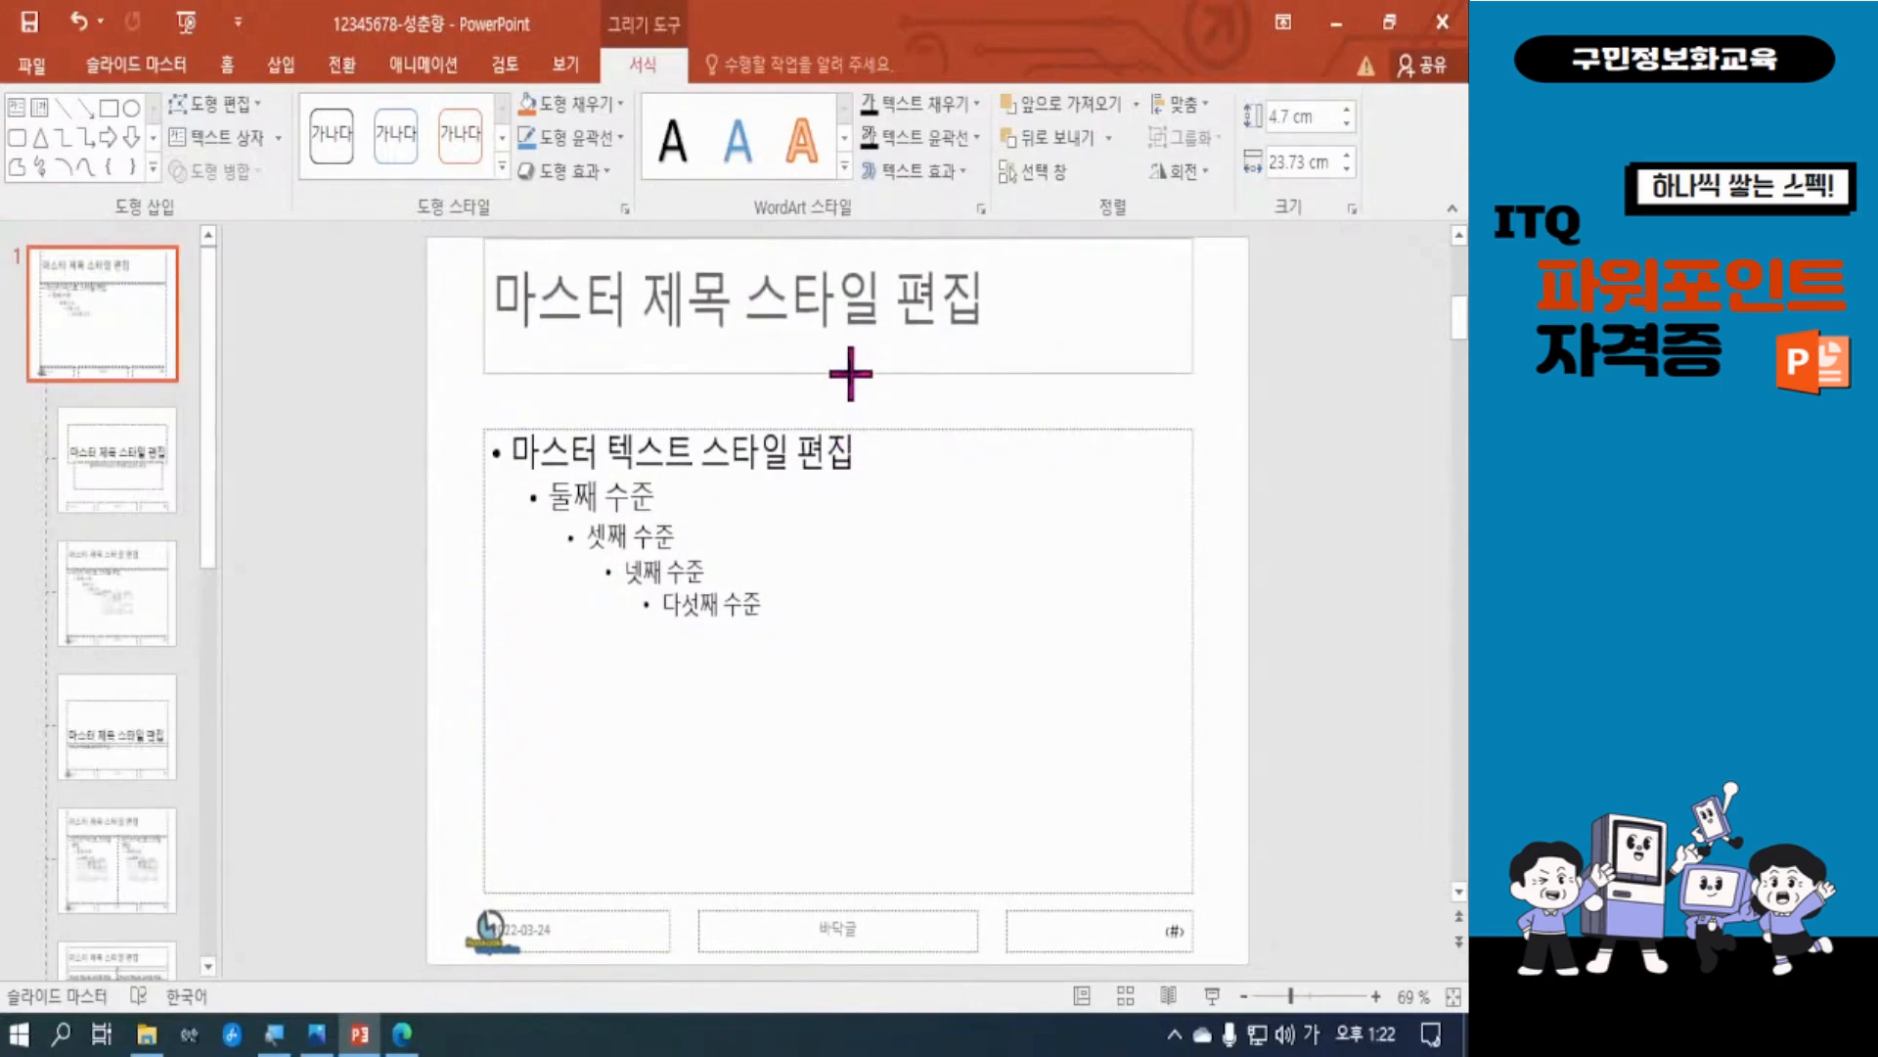
drag(850, 373, 851, 377)
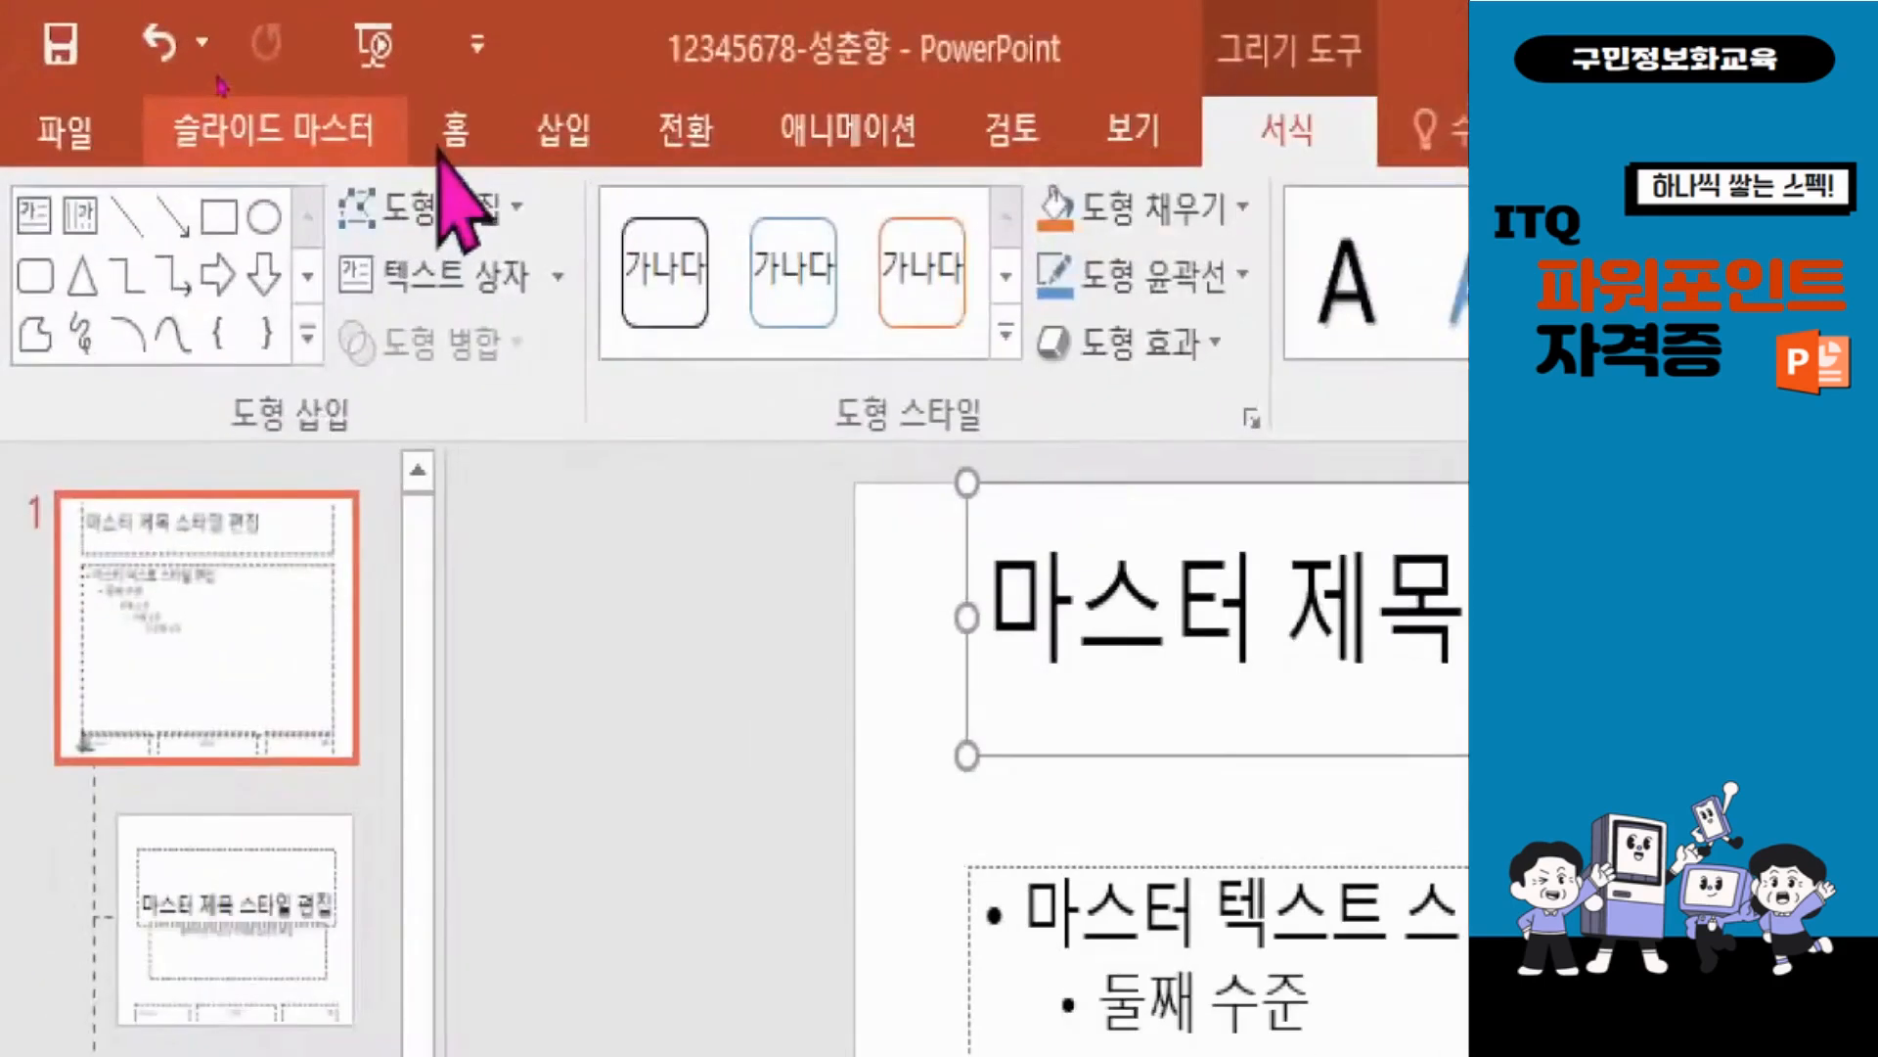
Step: Center the master title text and set its font to 돋움
click(233, 64)
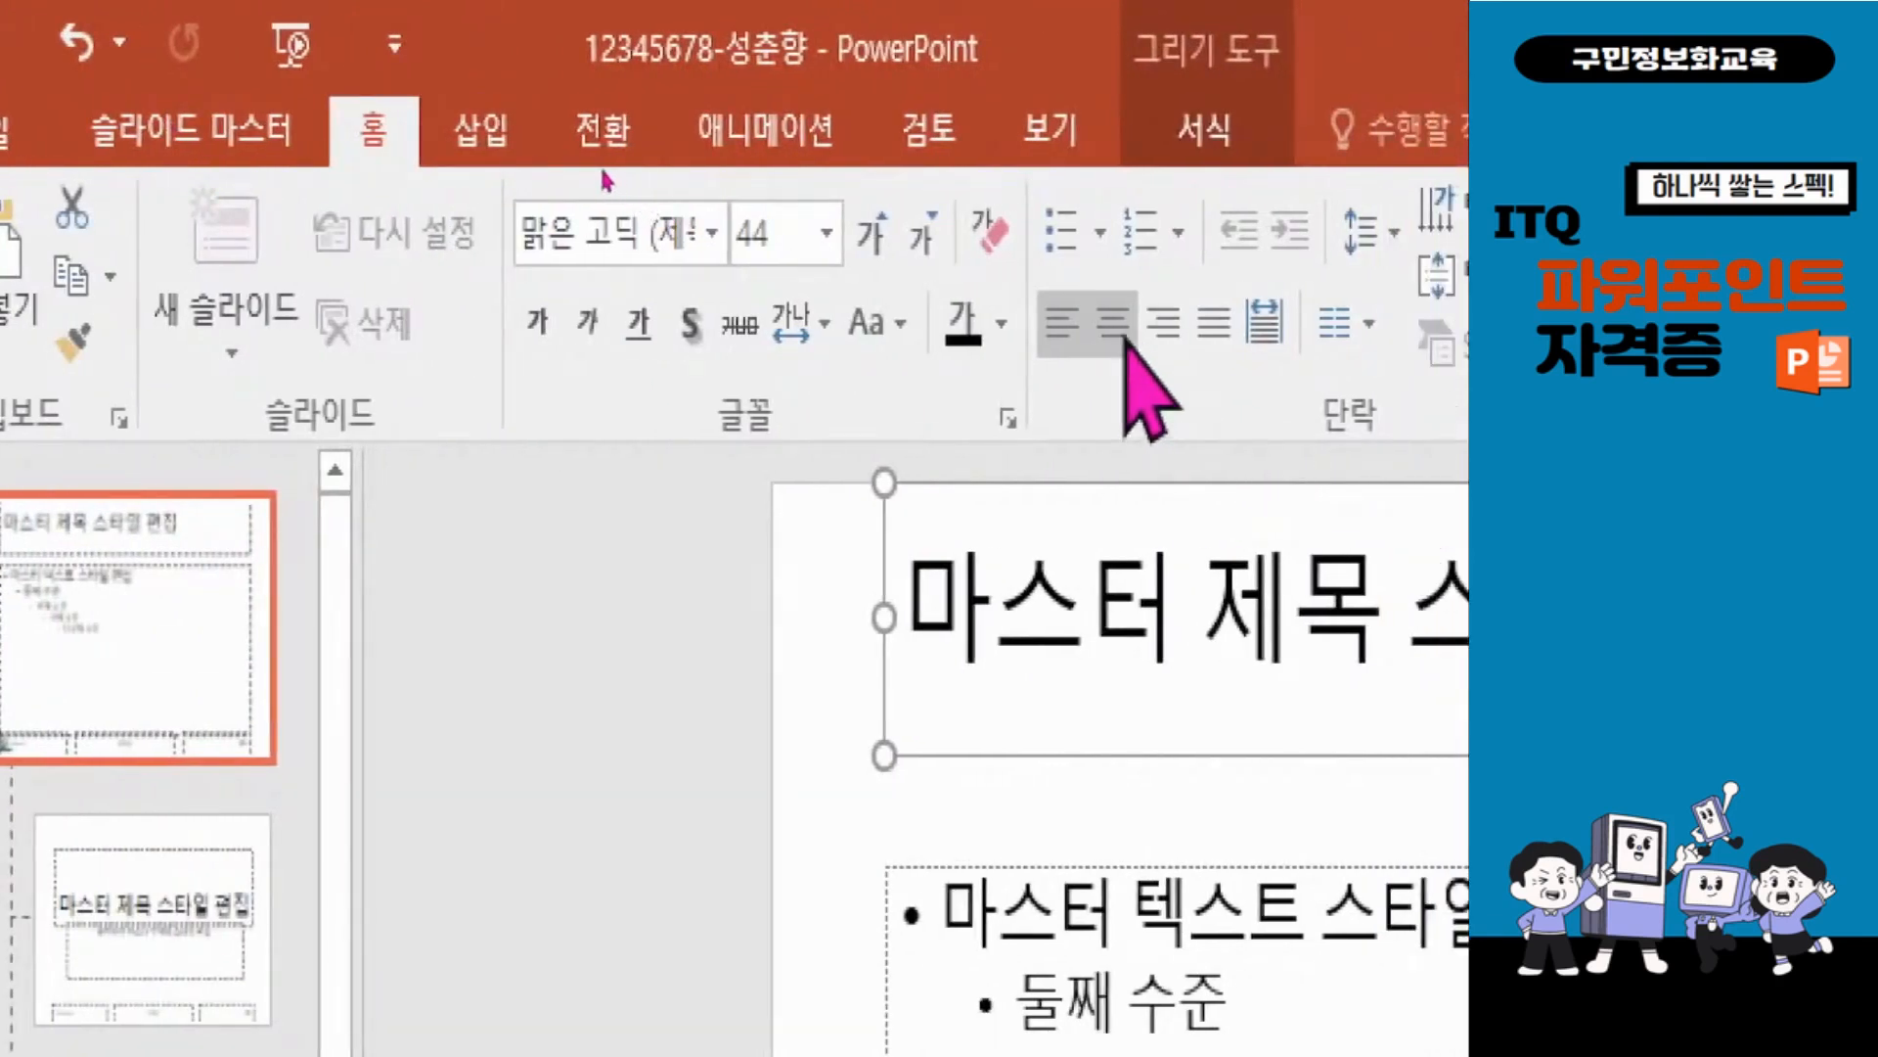
click(1115, 331)
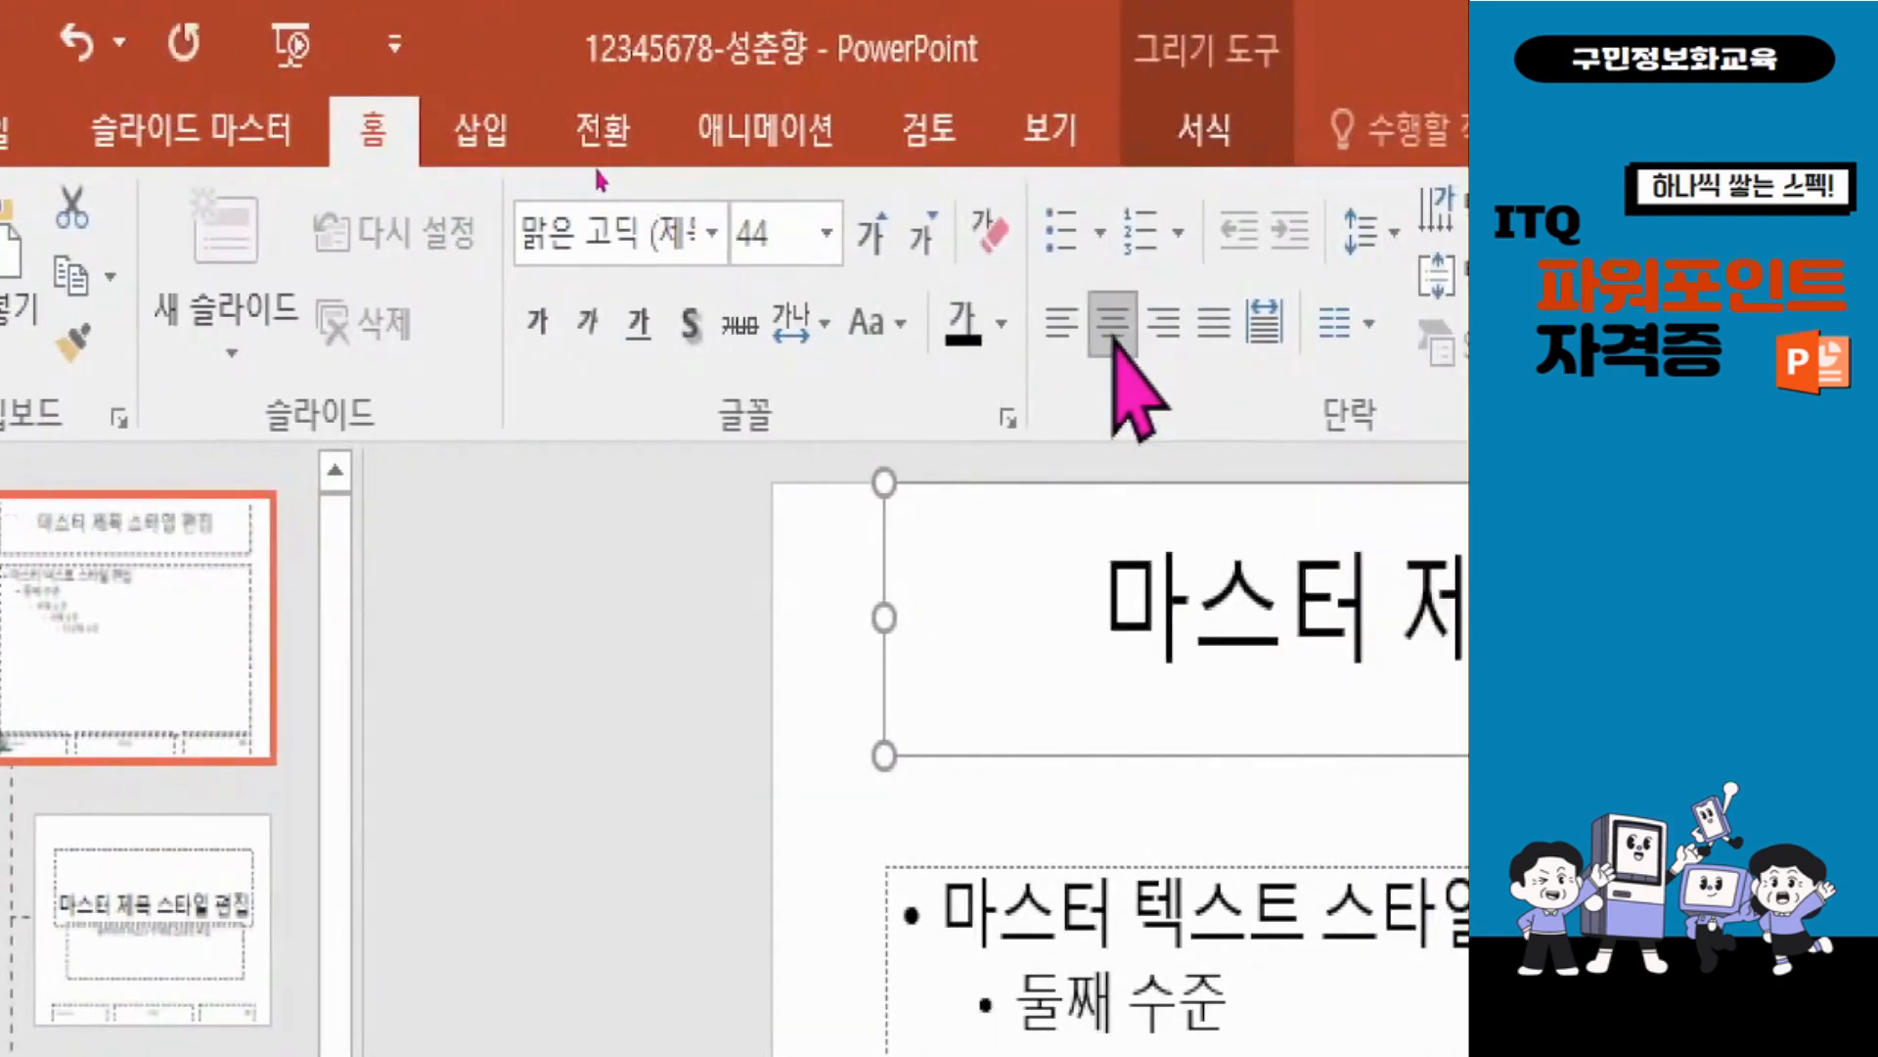
click(572, 233)
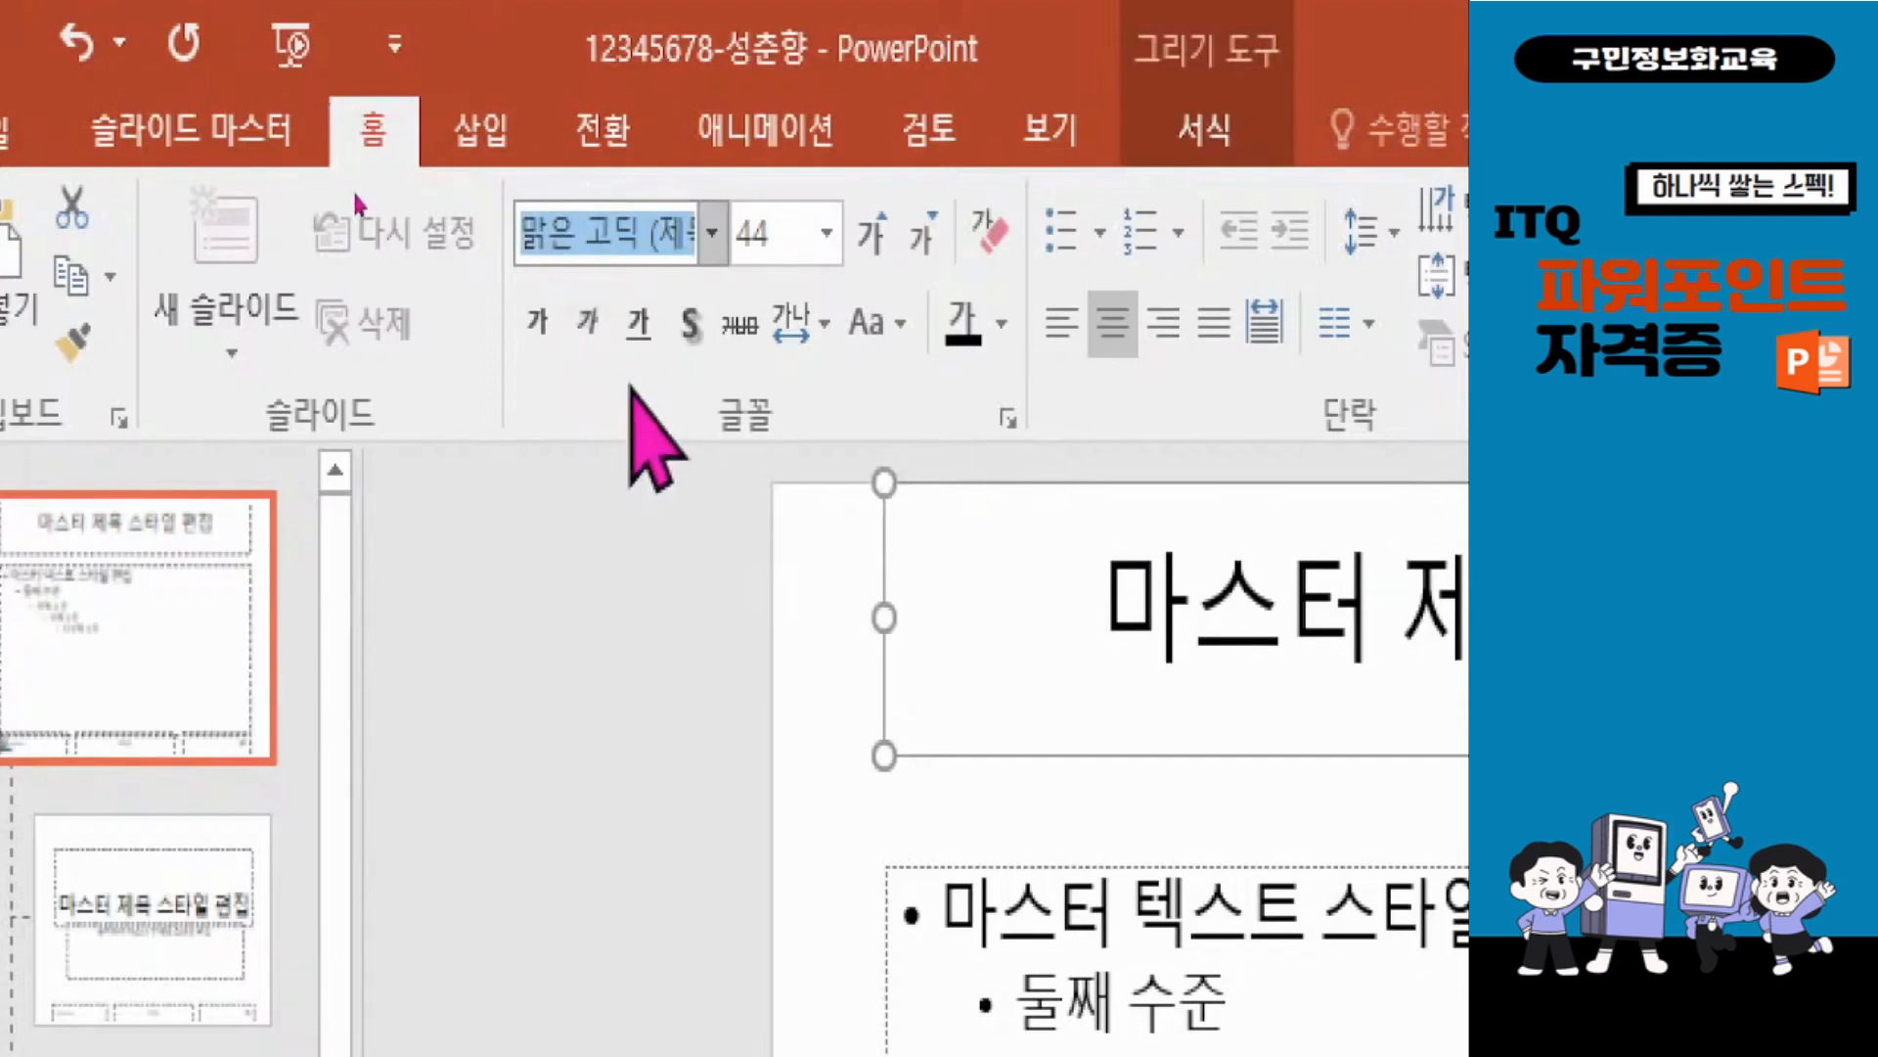
text(돋우ㅁ)
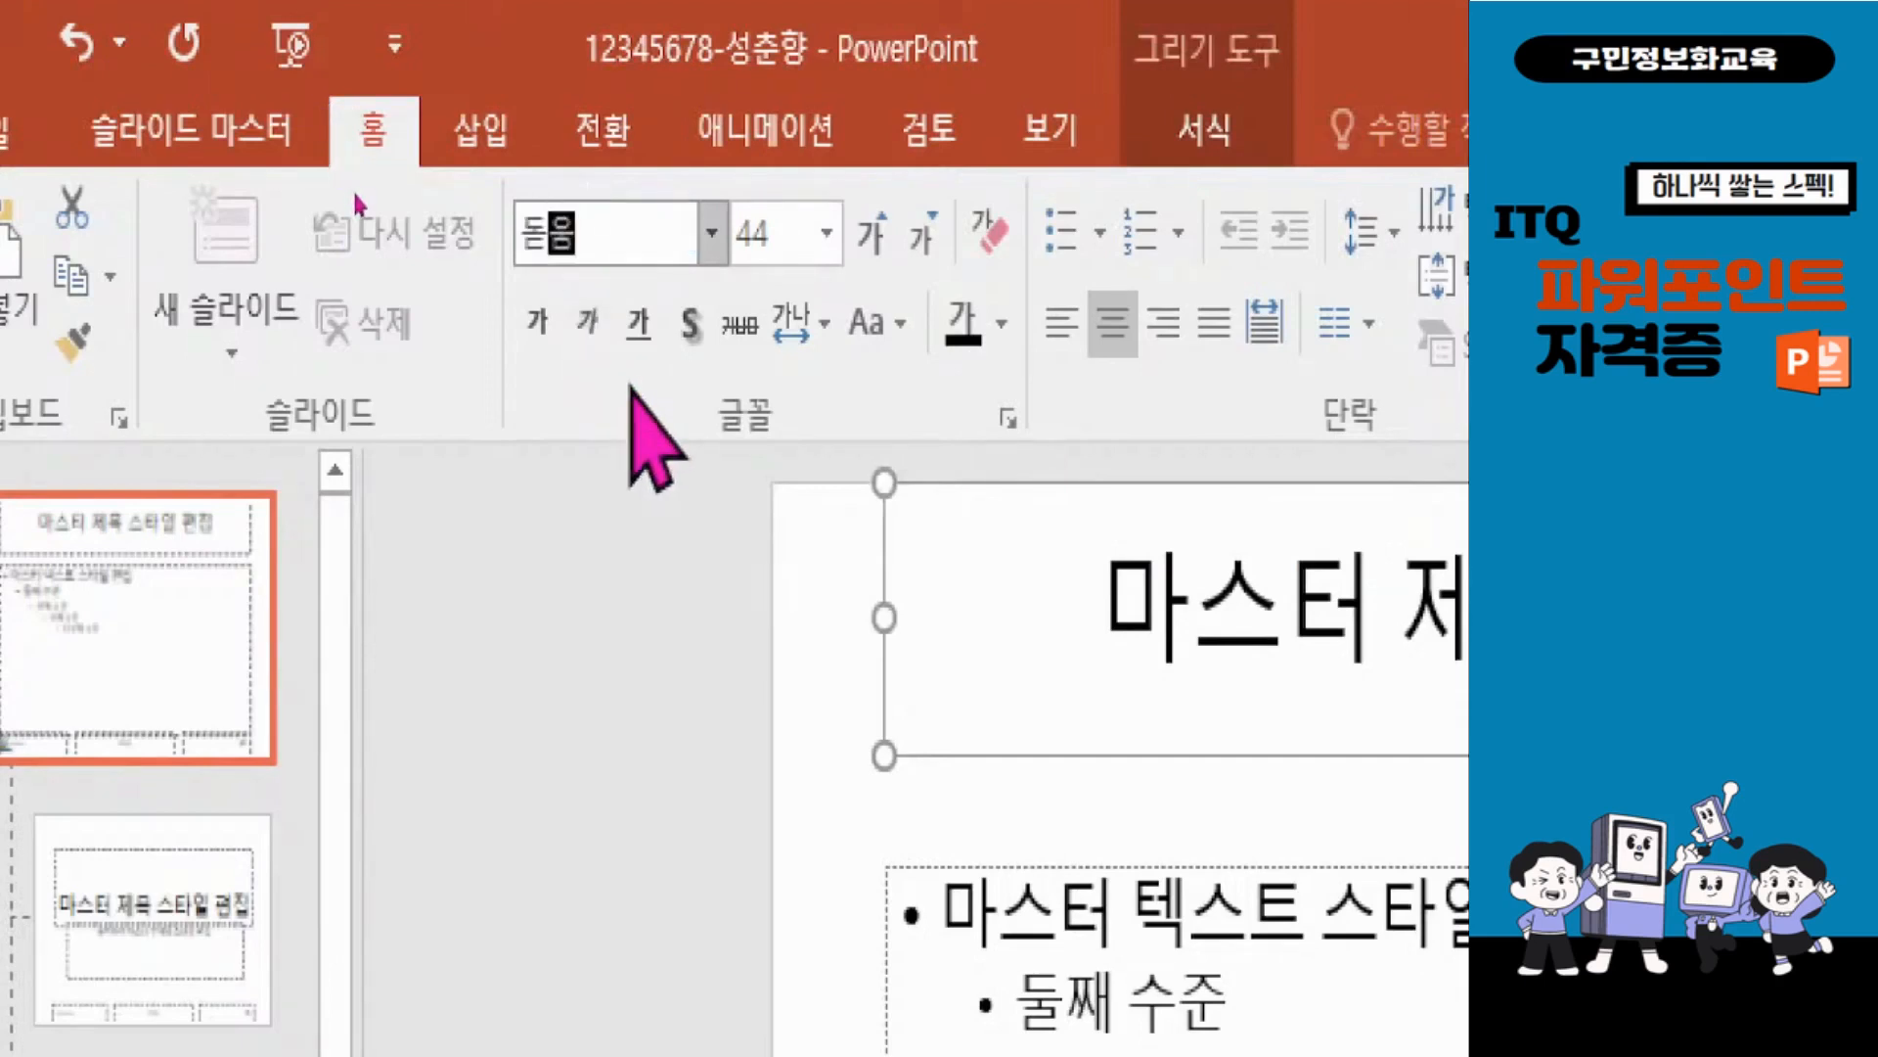
key(Return)
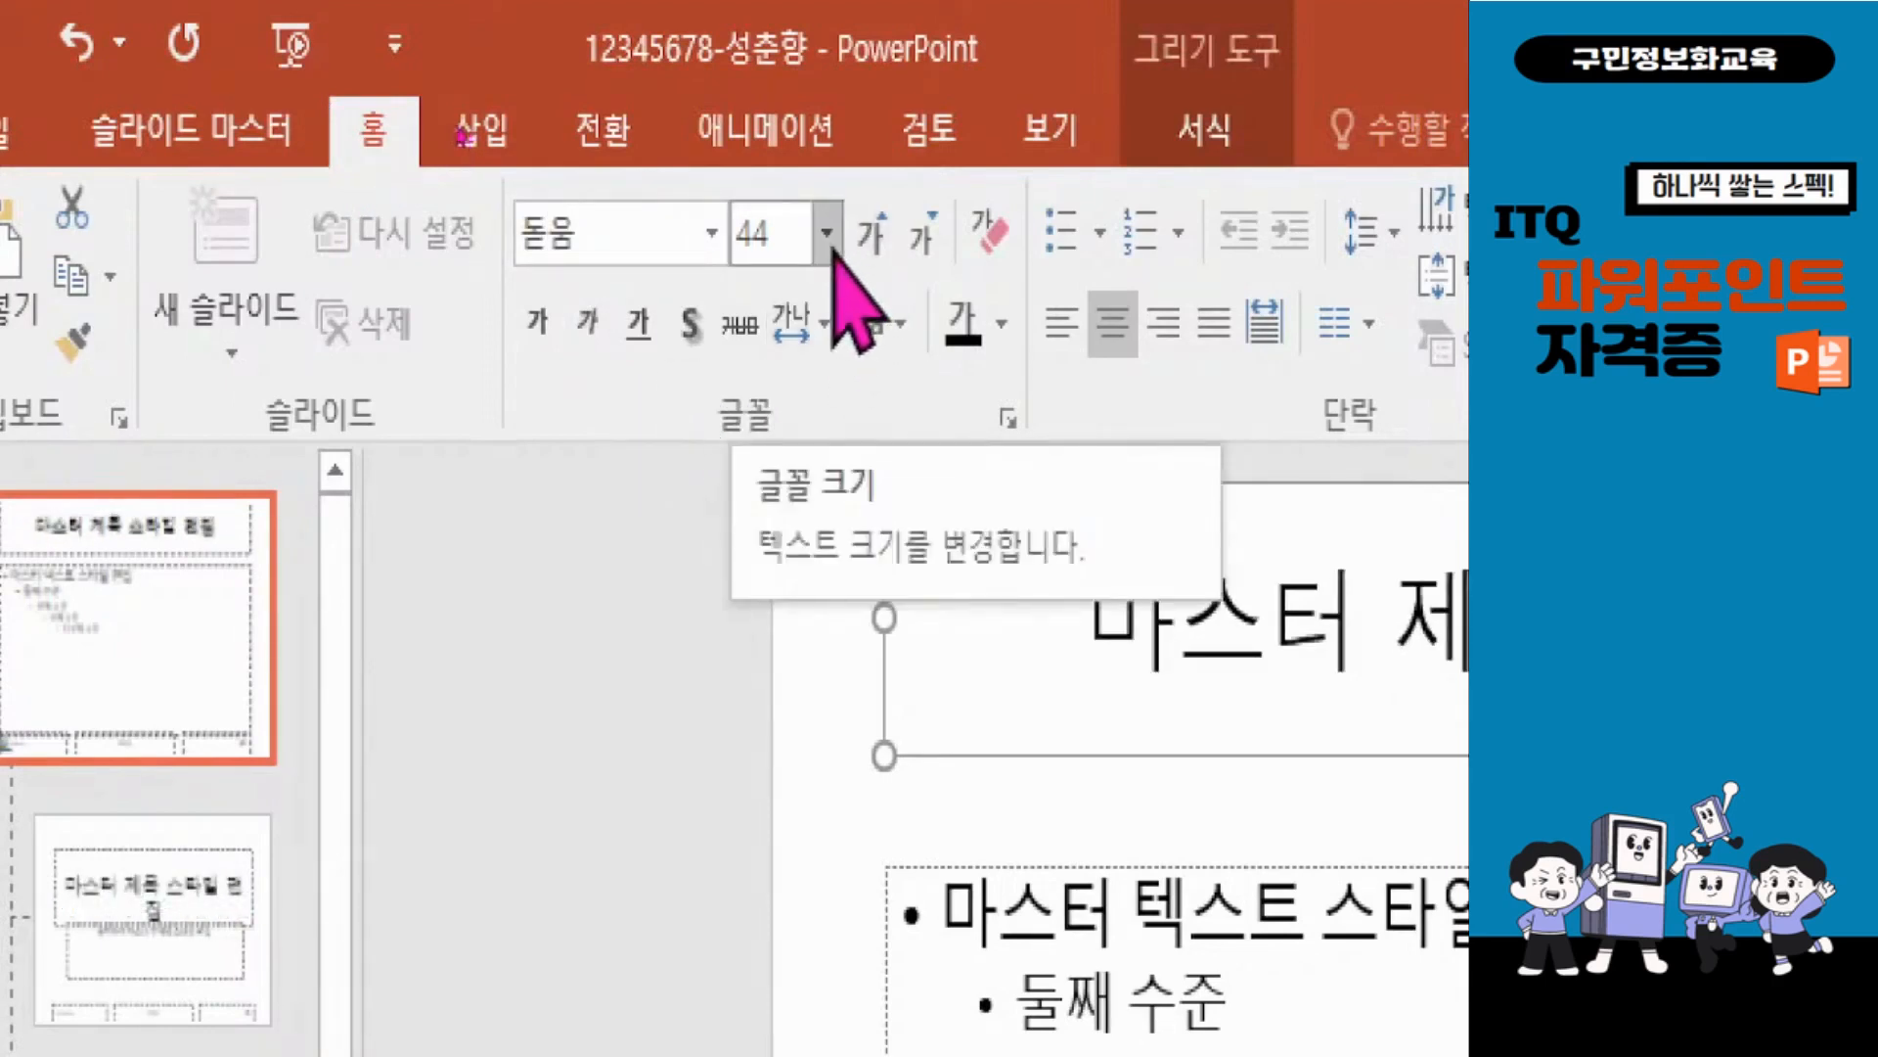
Step: Set the master title's font size to 40 and its text color to white
click(831, 247)
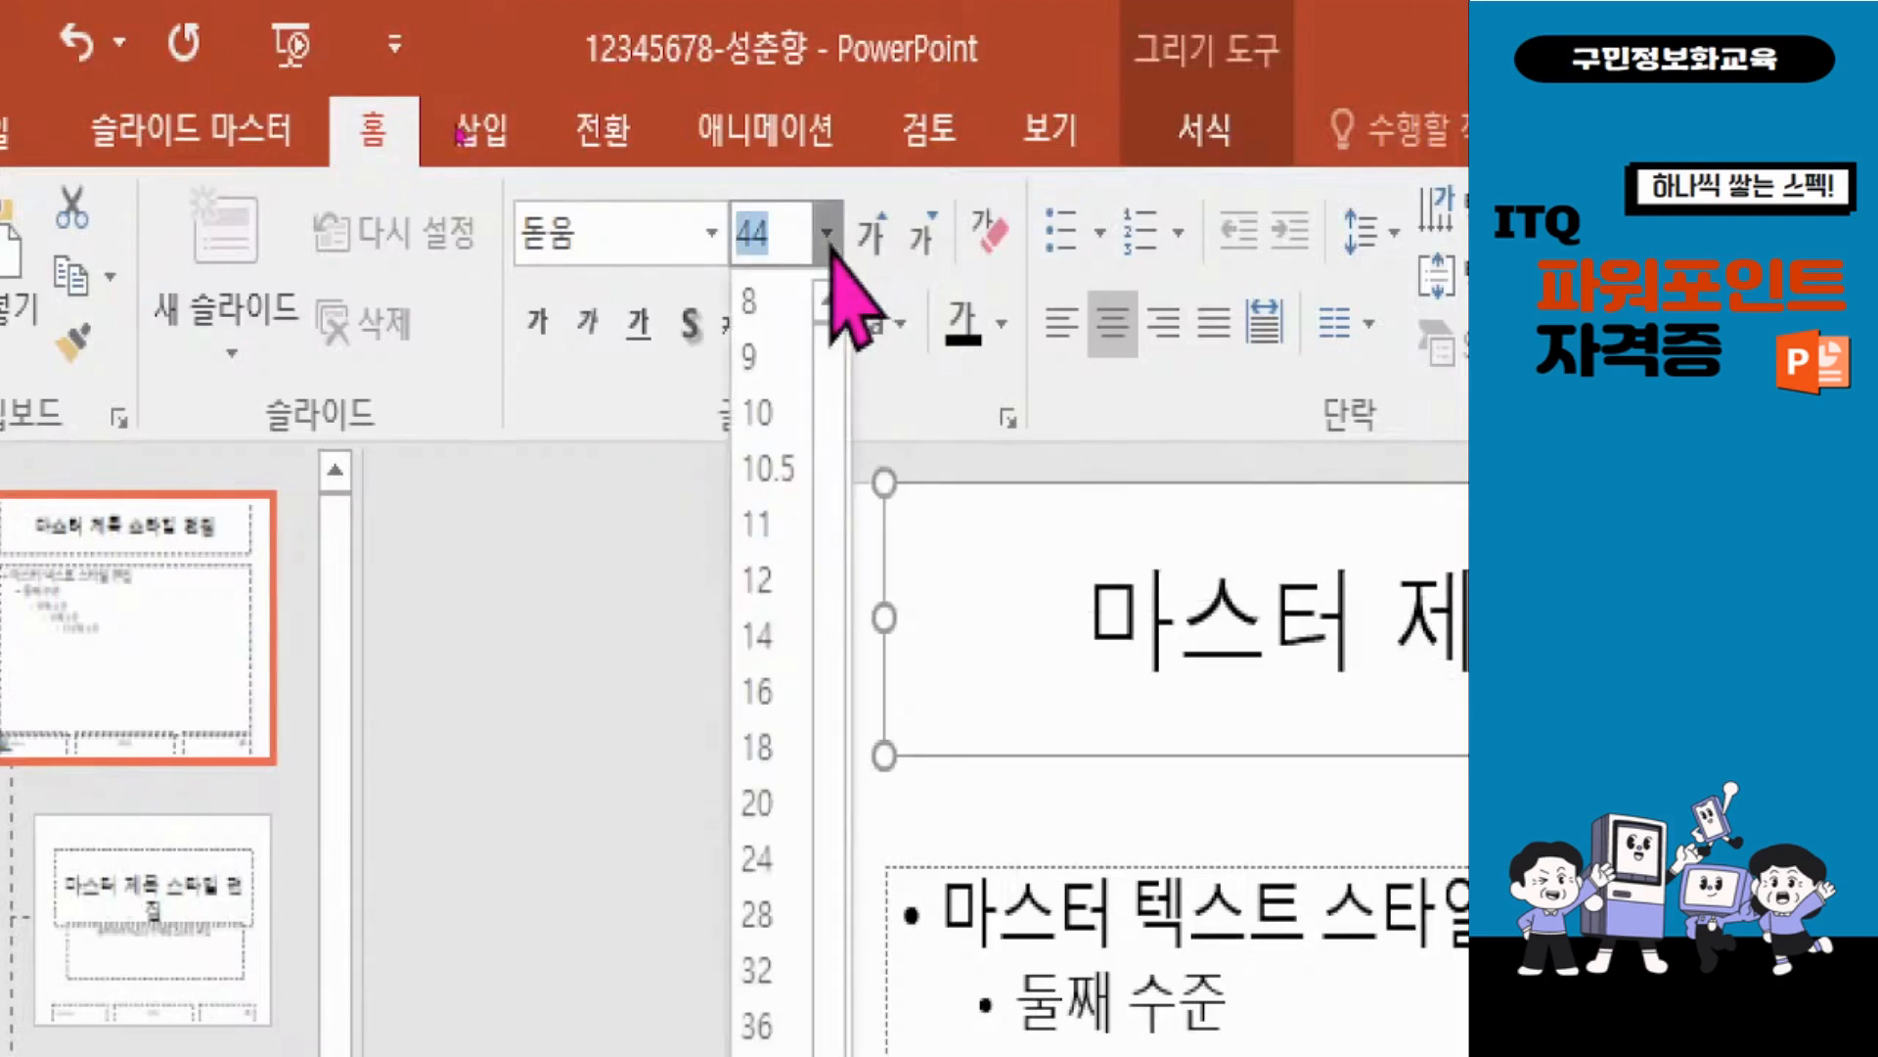
text(40)
key(Return)
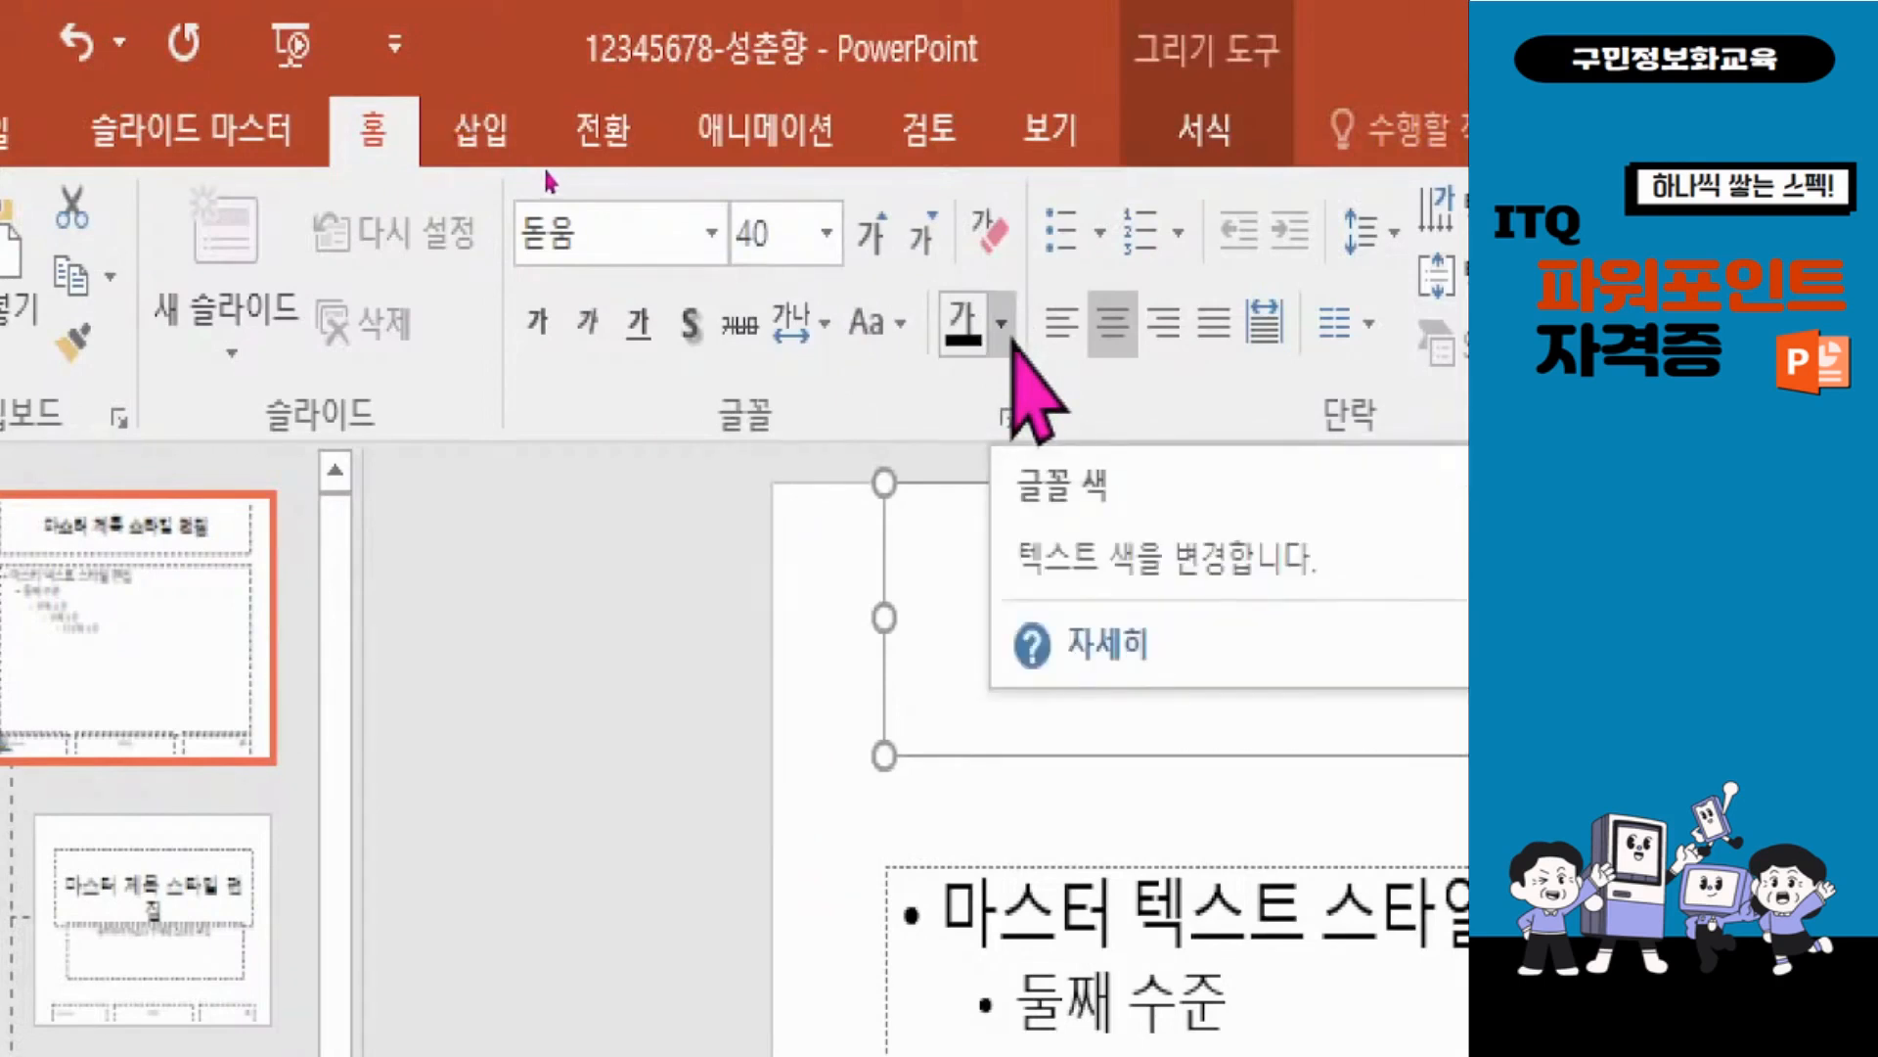
click(1008, 331)
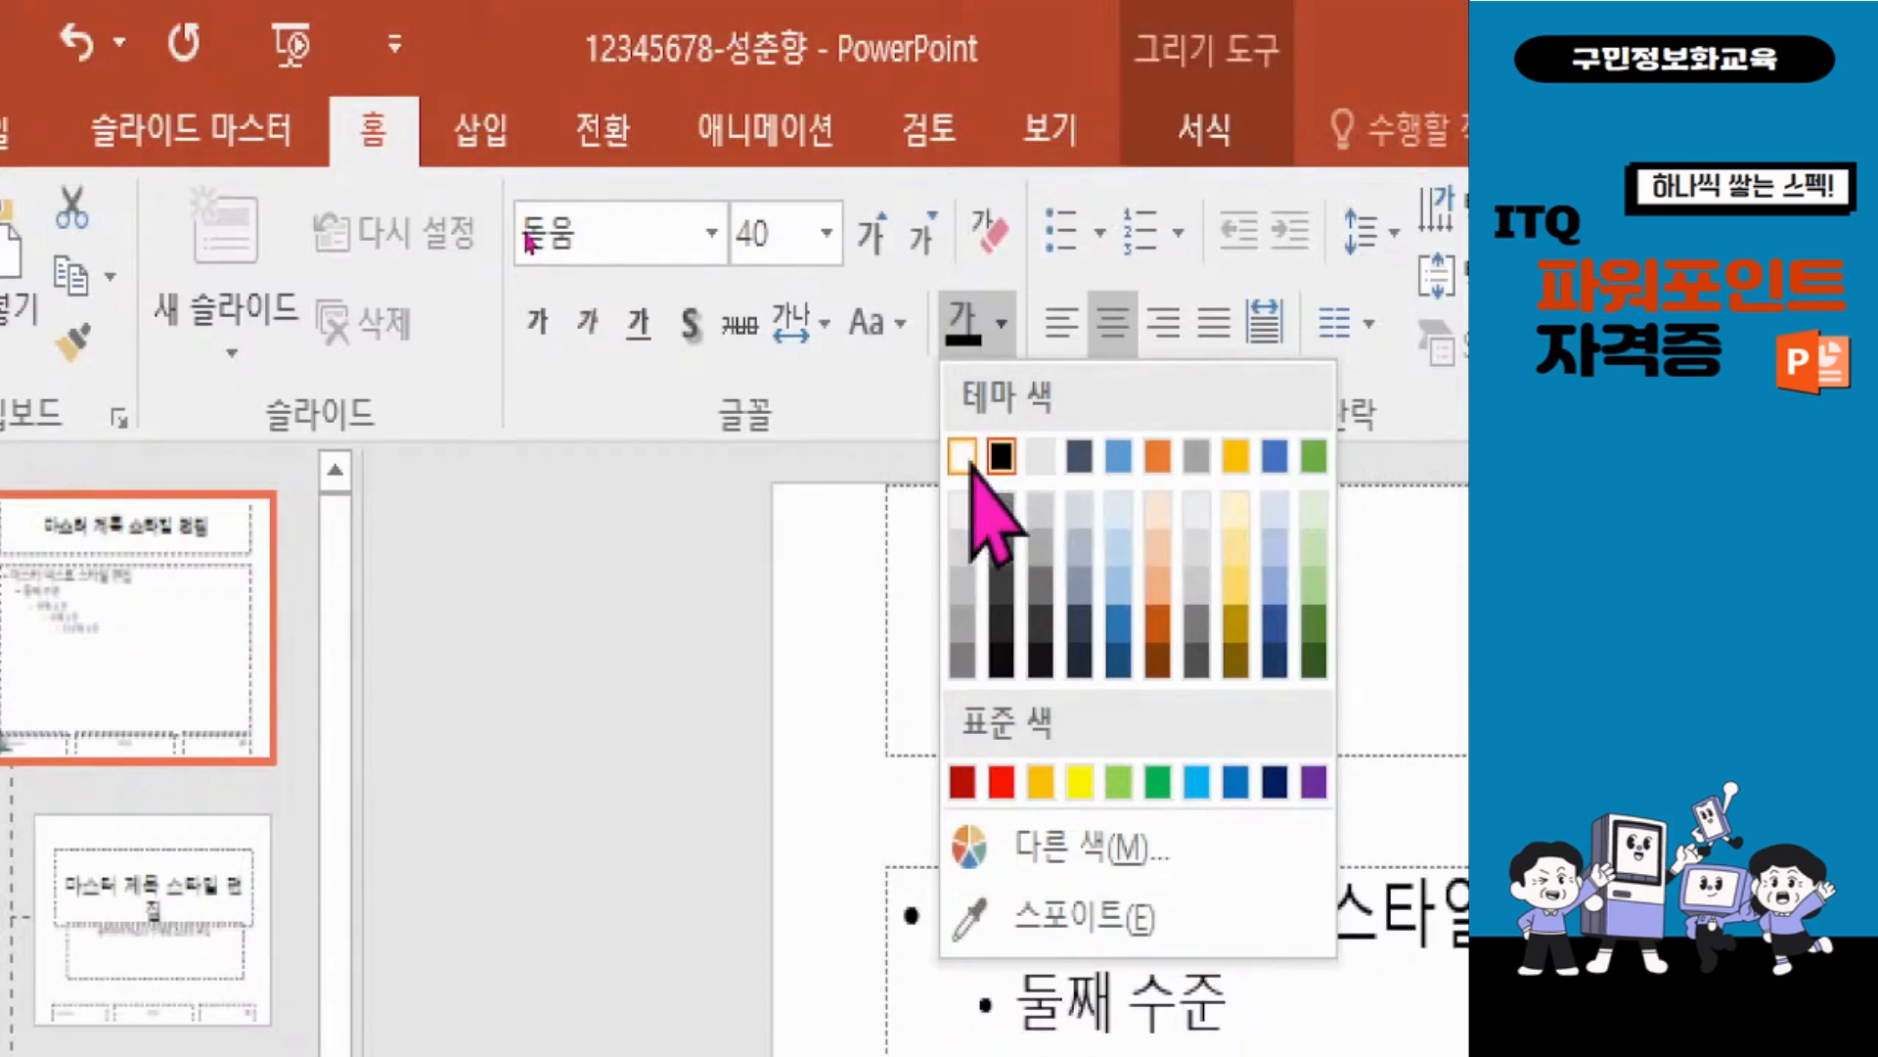
click(968, 462)
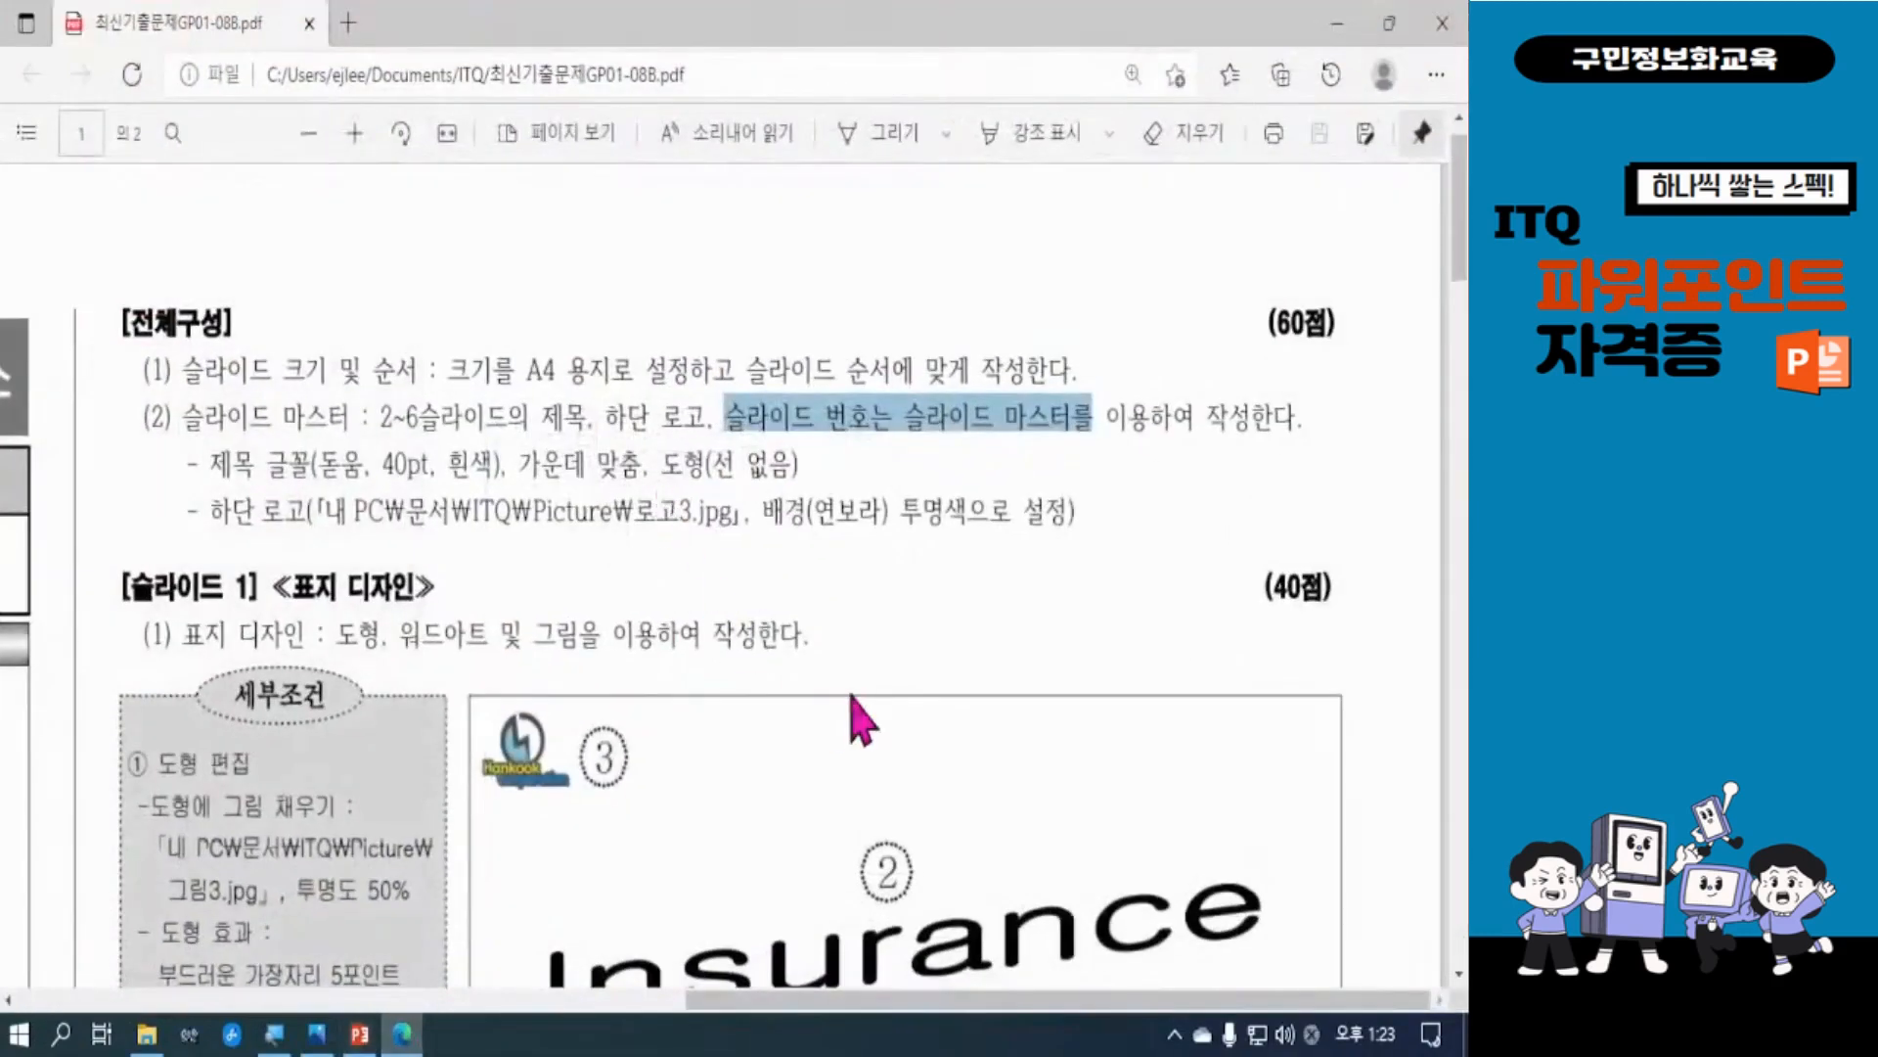
Step: Check the Slide 2 layout in the exam PDF and draw a rectangle about 1.19 by 27.52 cm across the title placeholder's lower part
scroll(853, 719, down, 10)
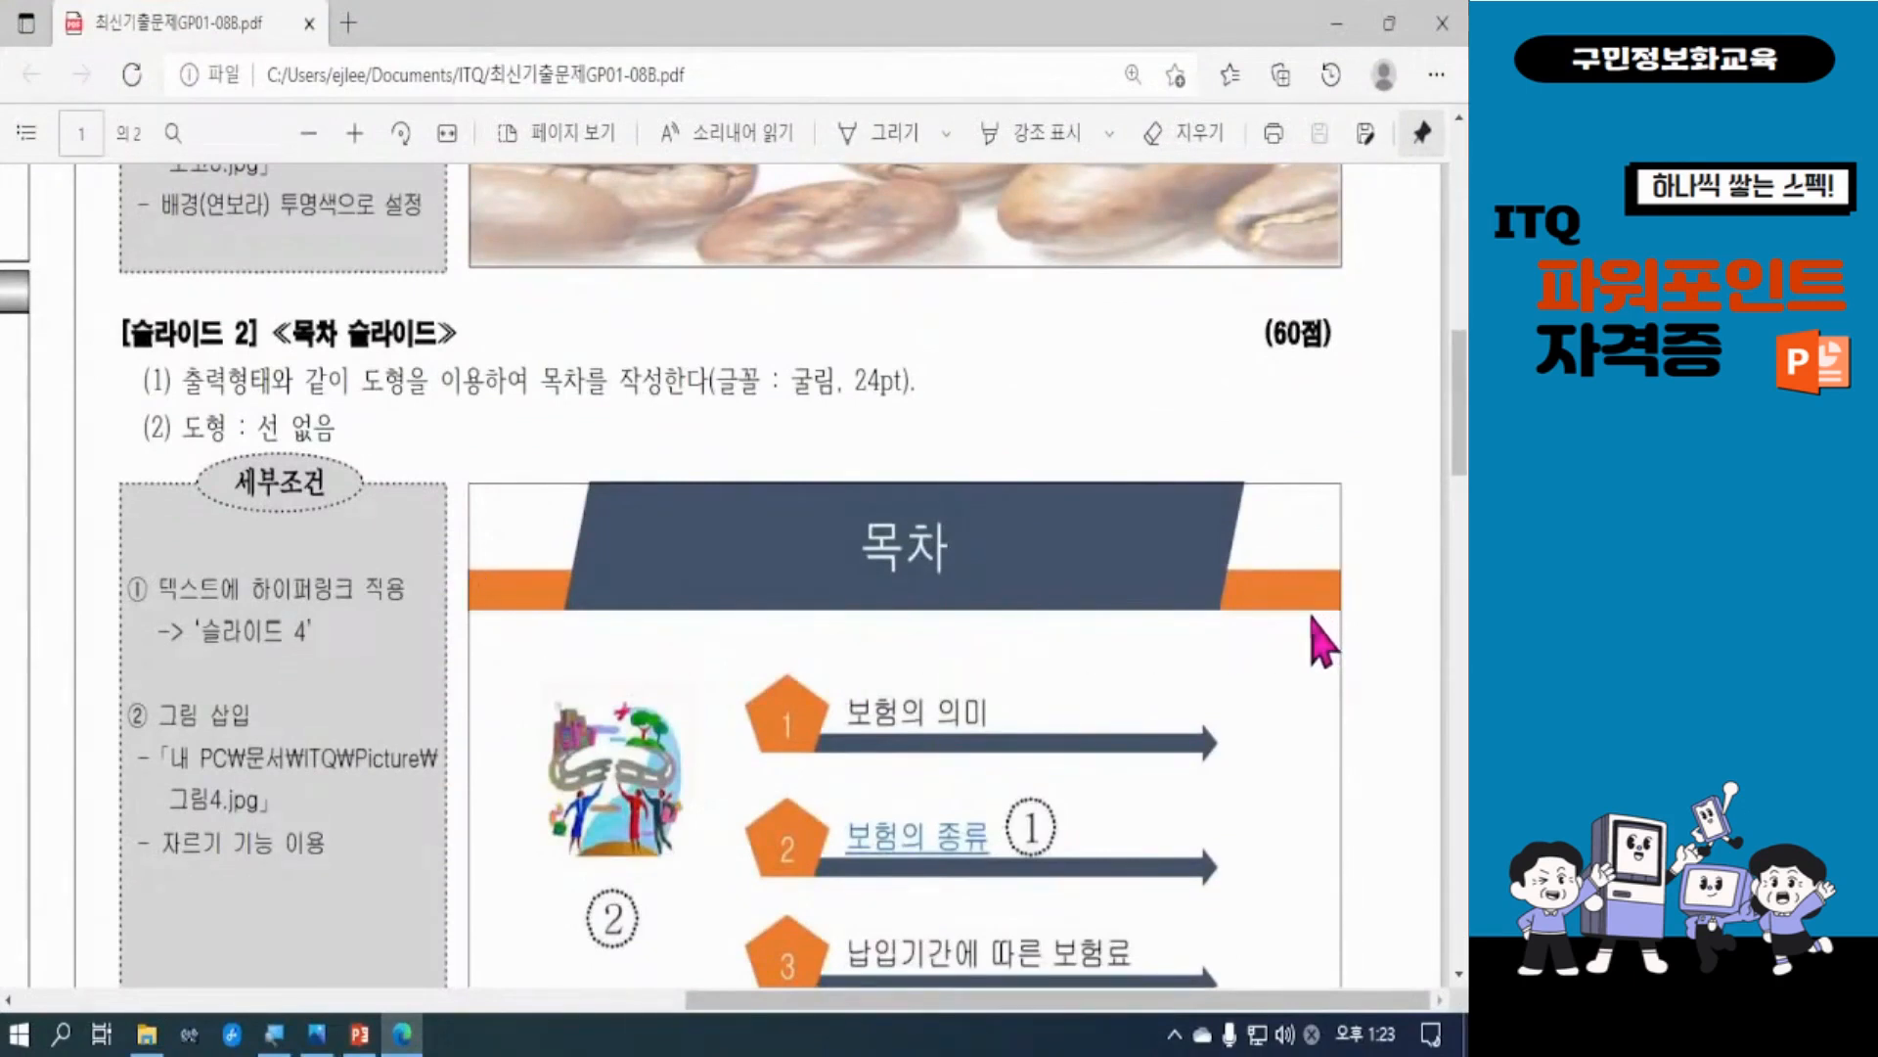
click(1338, 24)
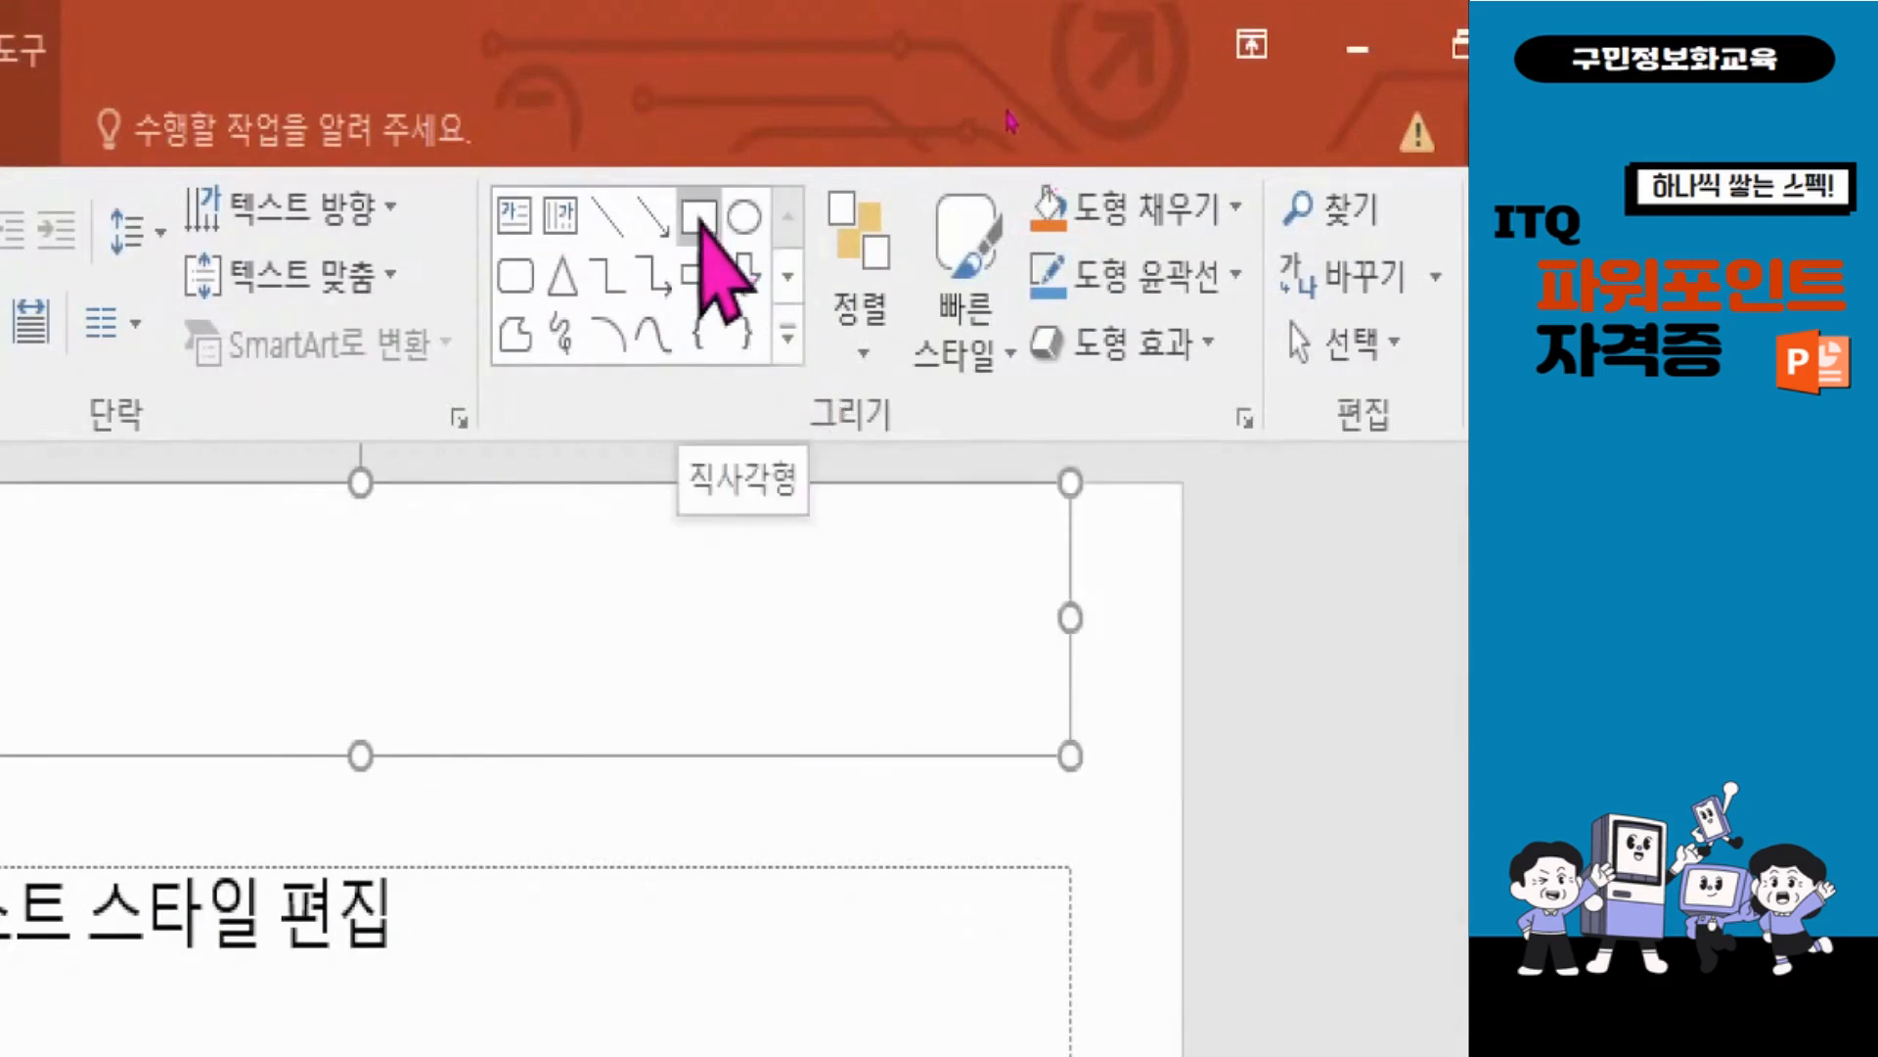
click(702, 221)
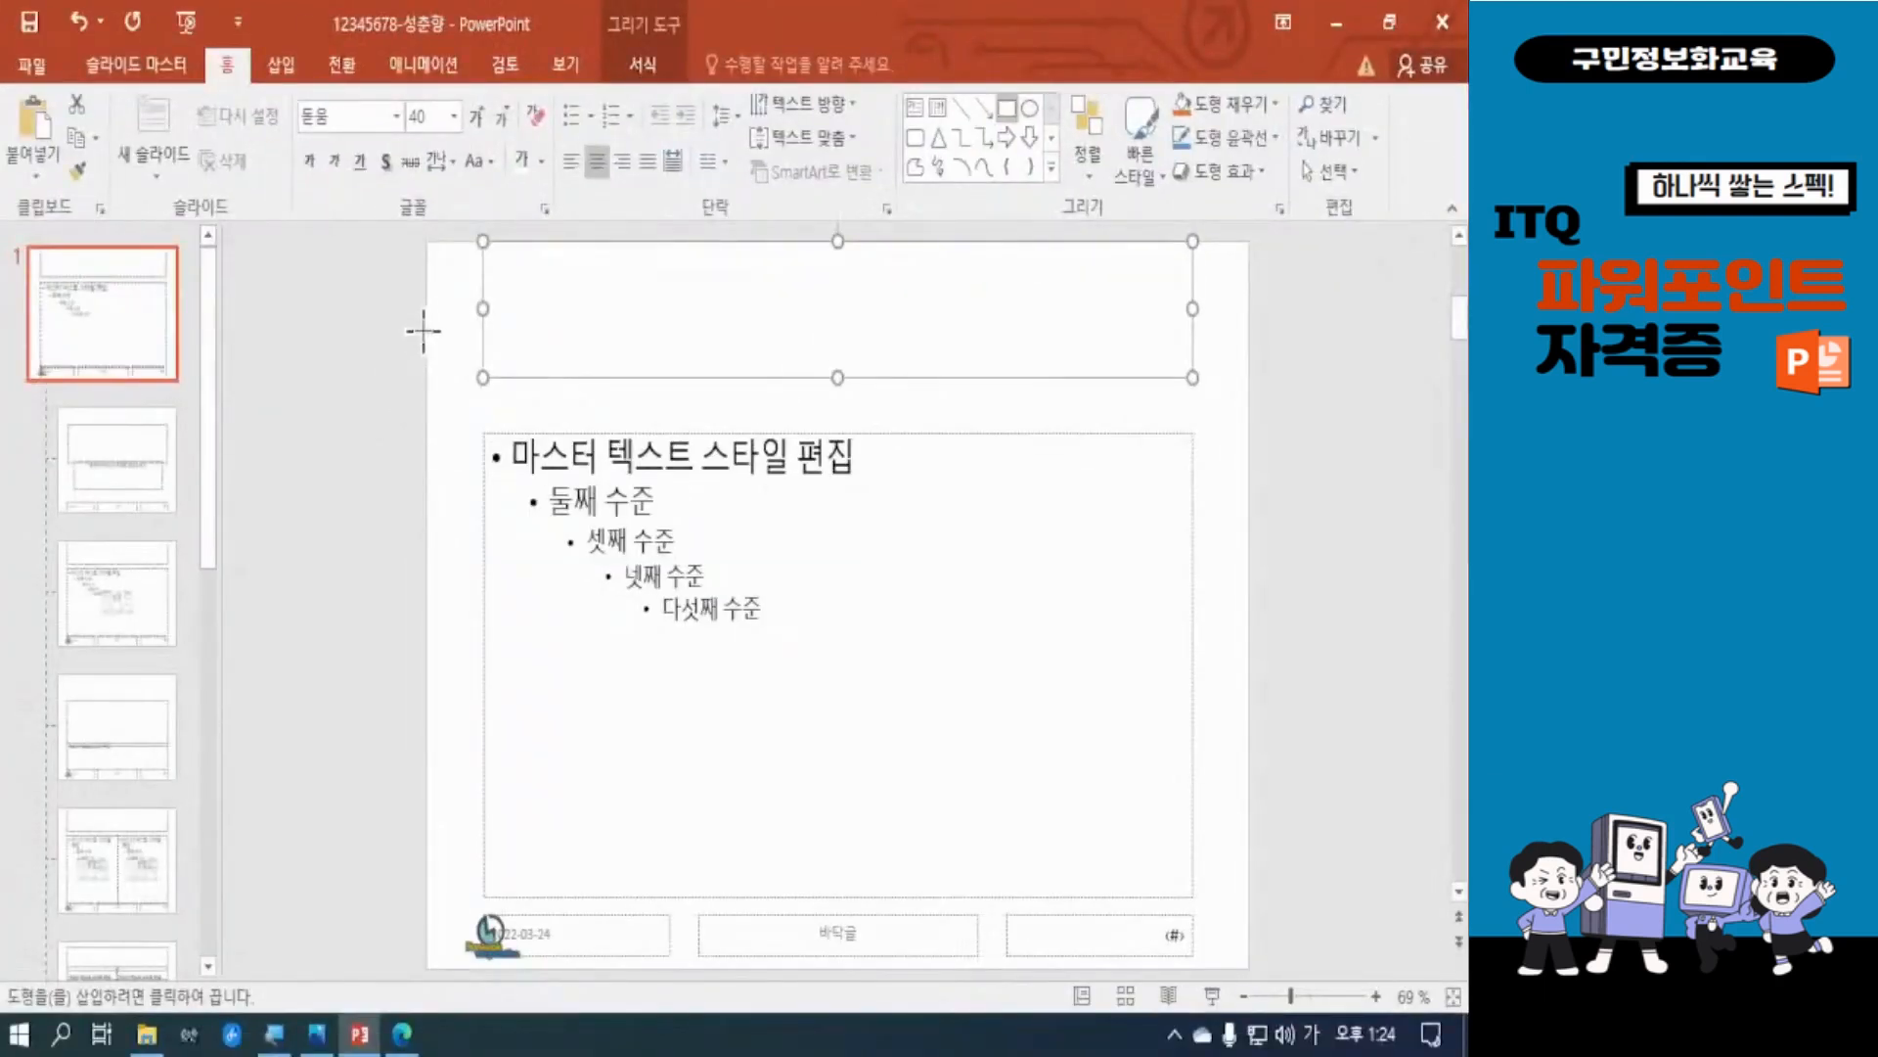
drag(423, 330, 1245, 378)
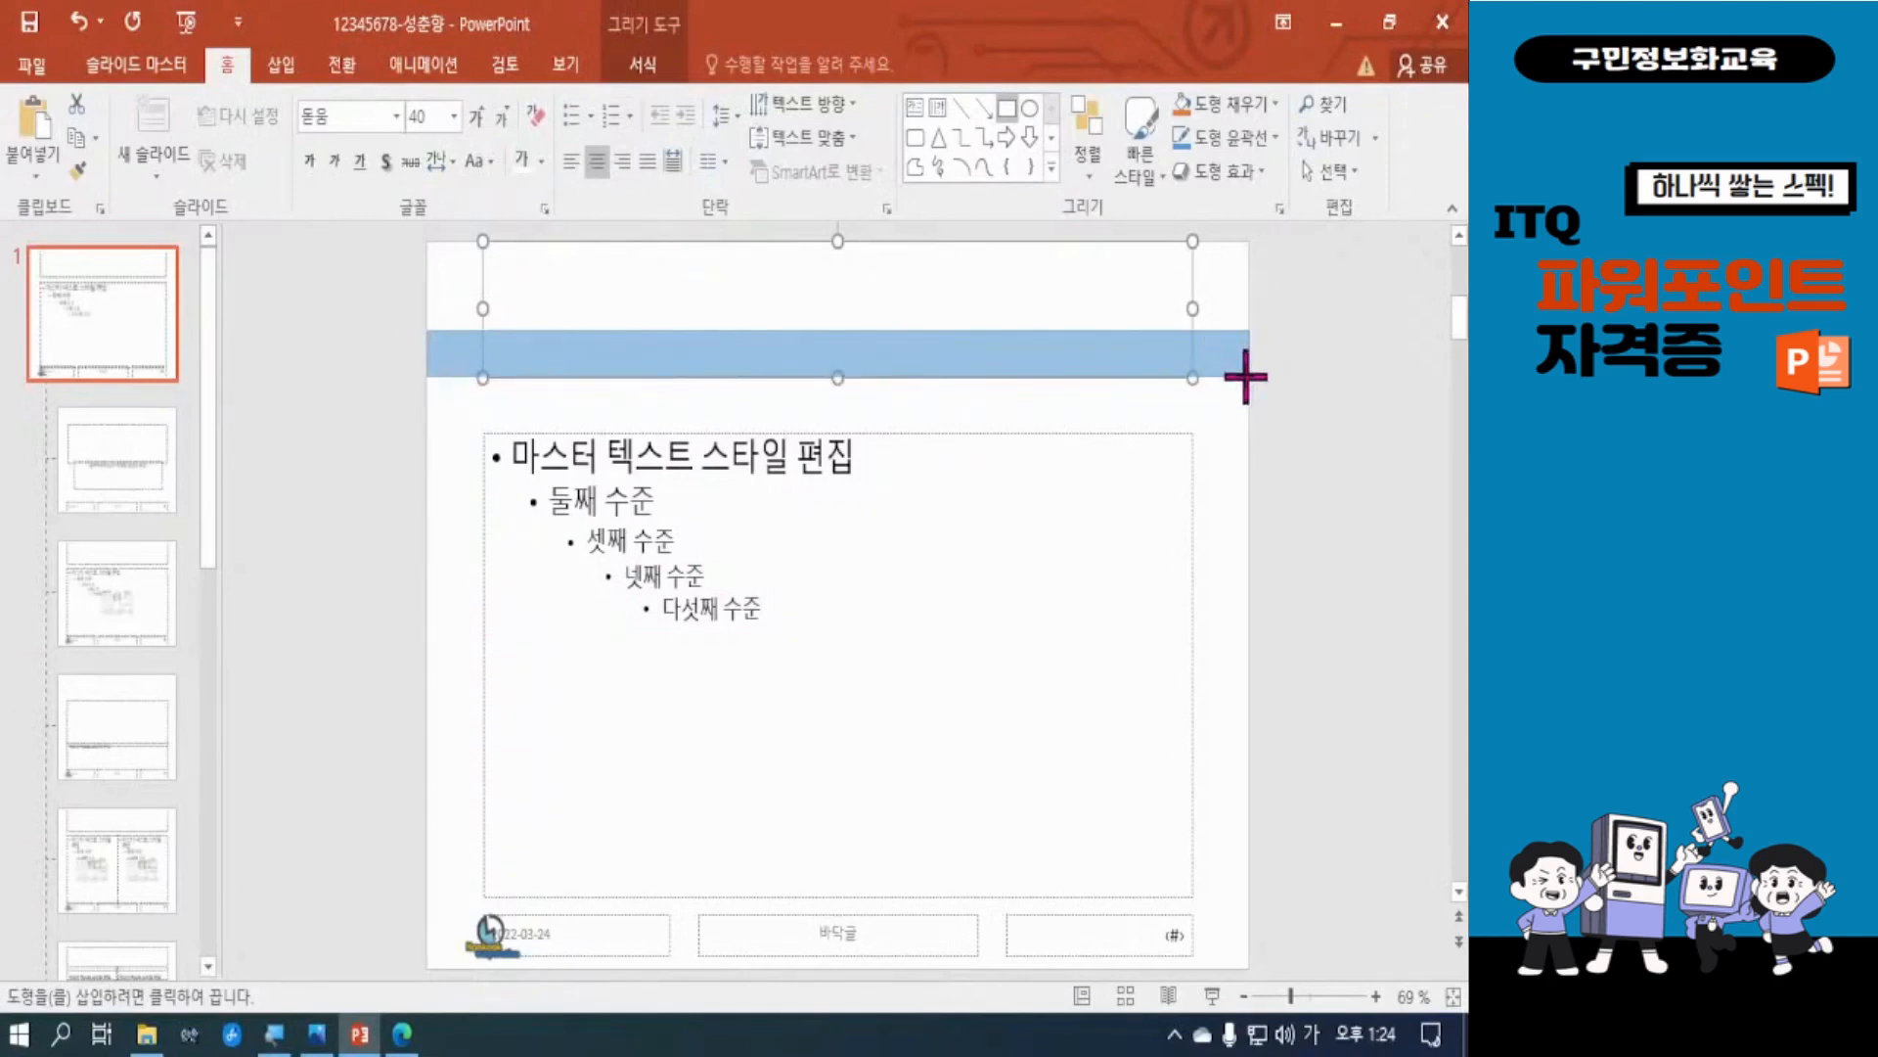
drag(1245, 378, 1249, 372)
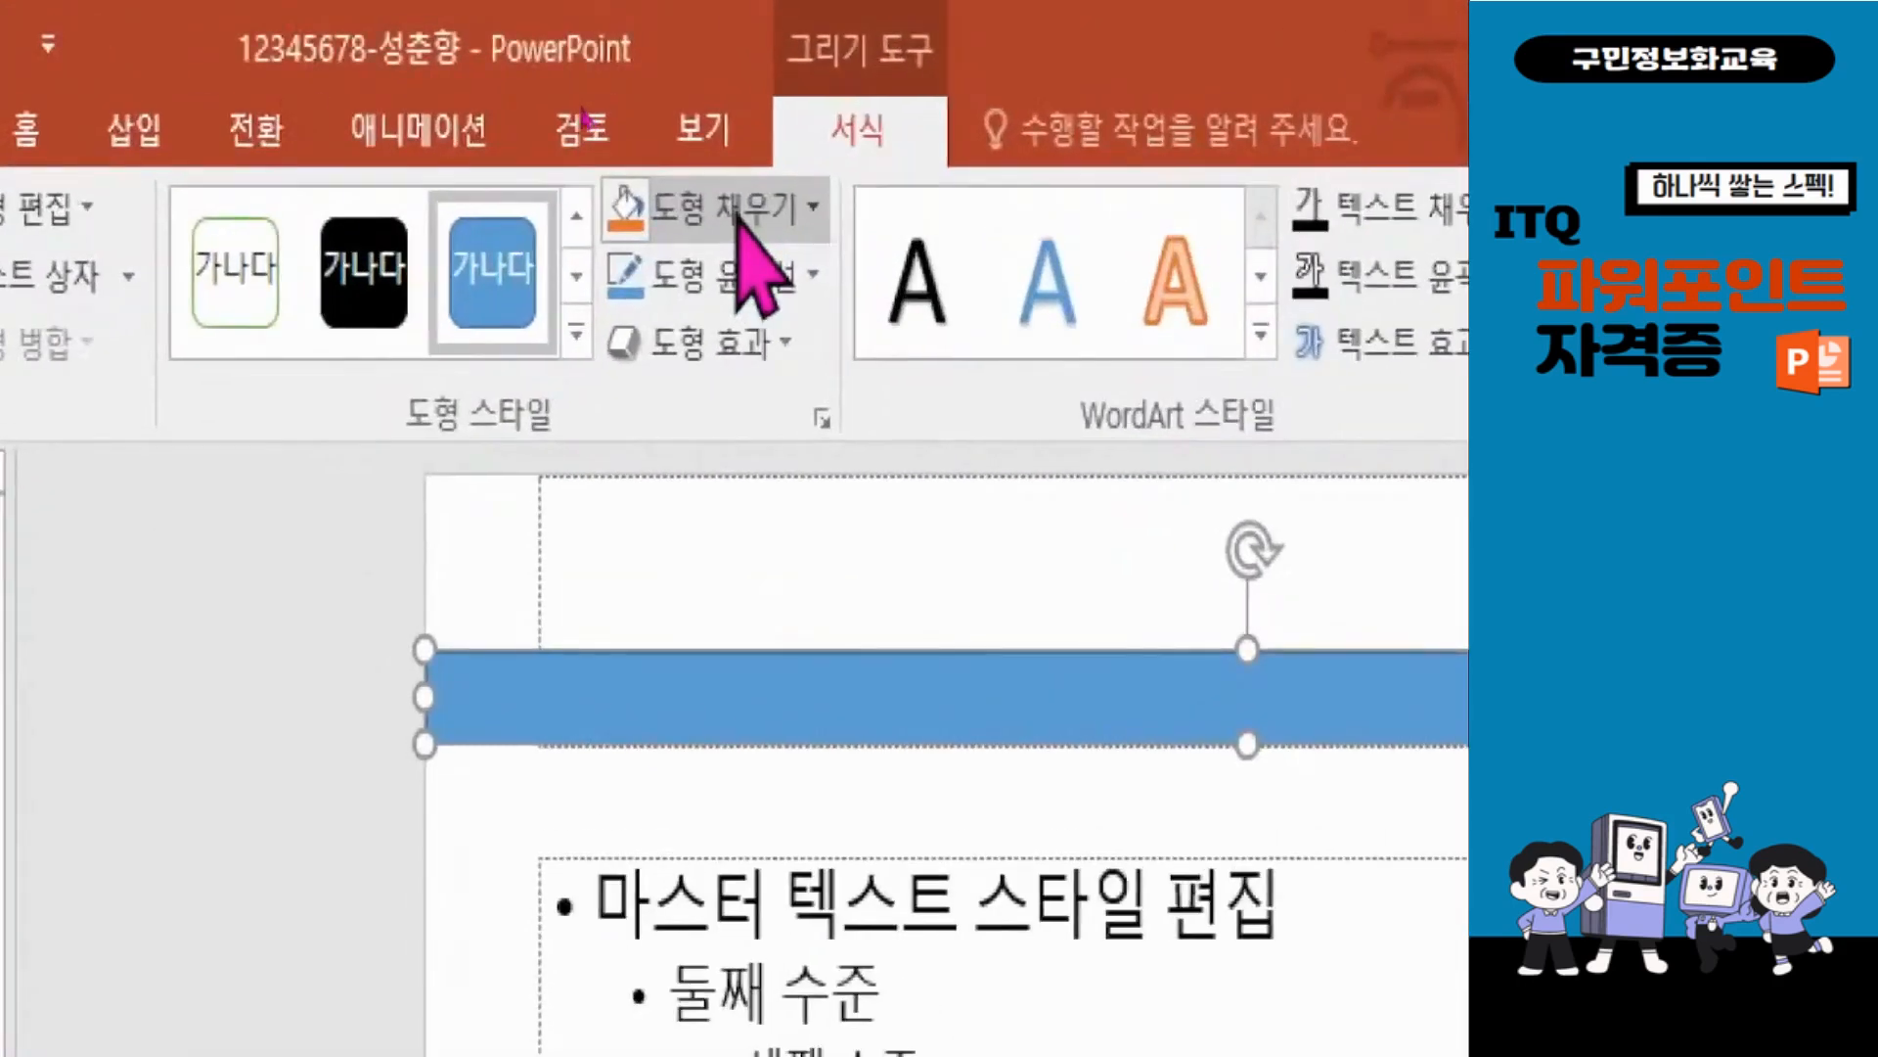
Step: Fill the full-width rectangle with orange and remove its outline
click(588, 111)
click(820, 341)
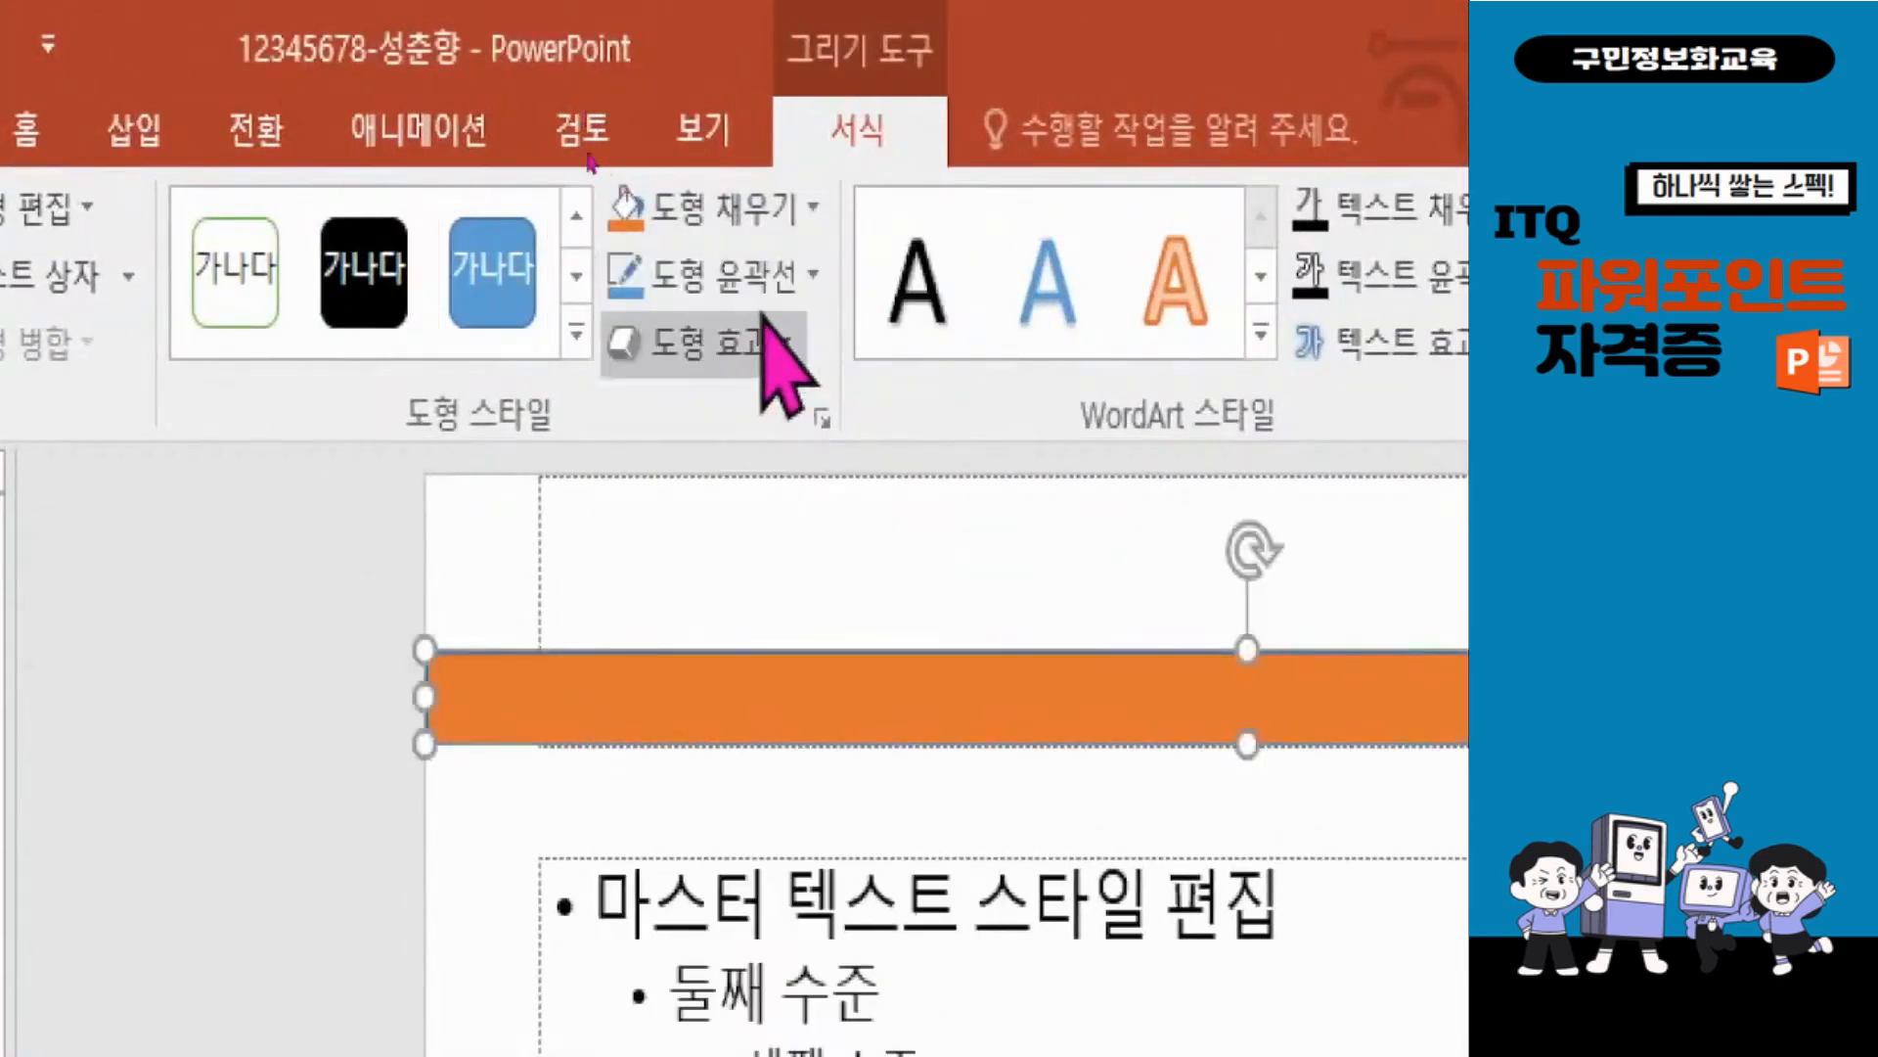
click(705, 274)
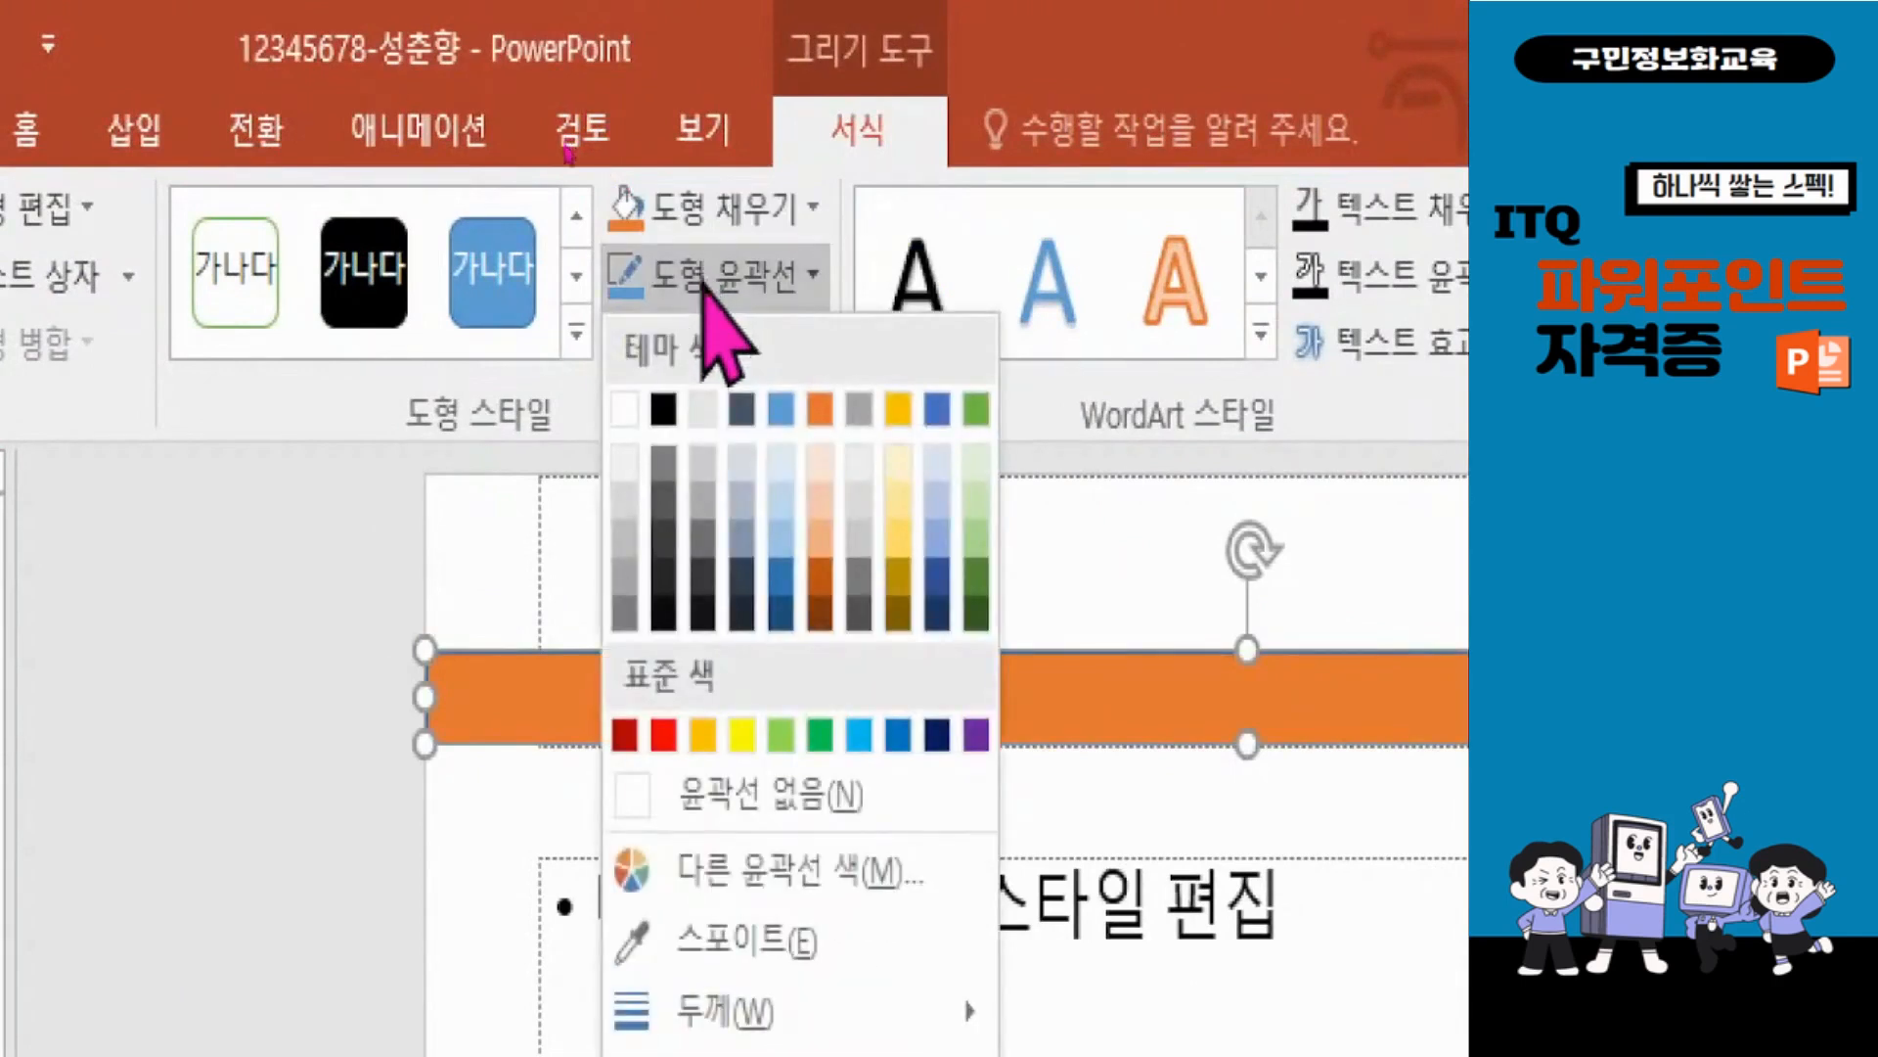
click(766, 783)
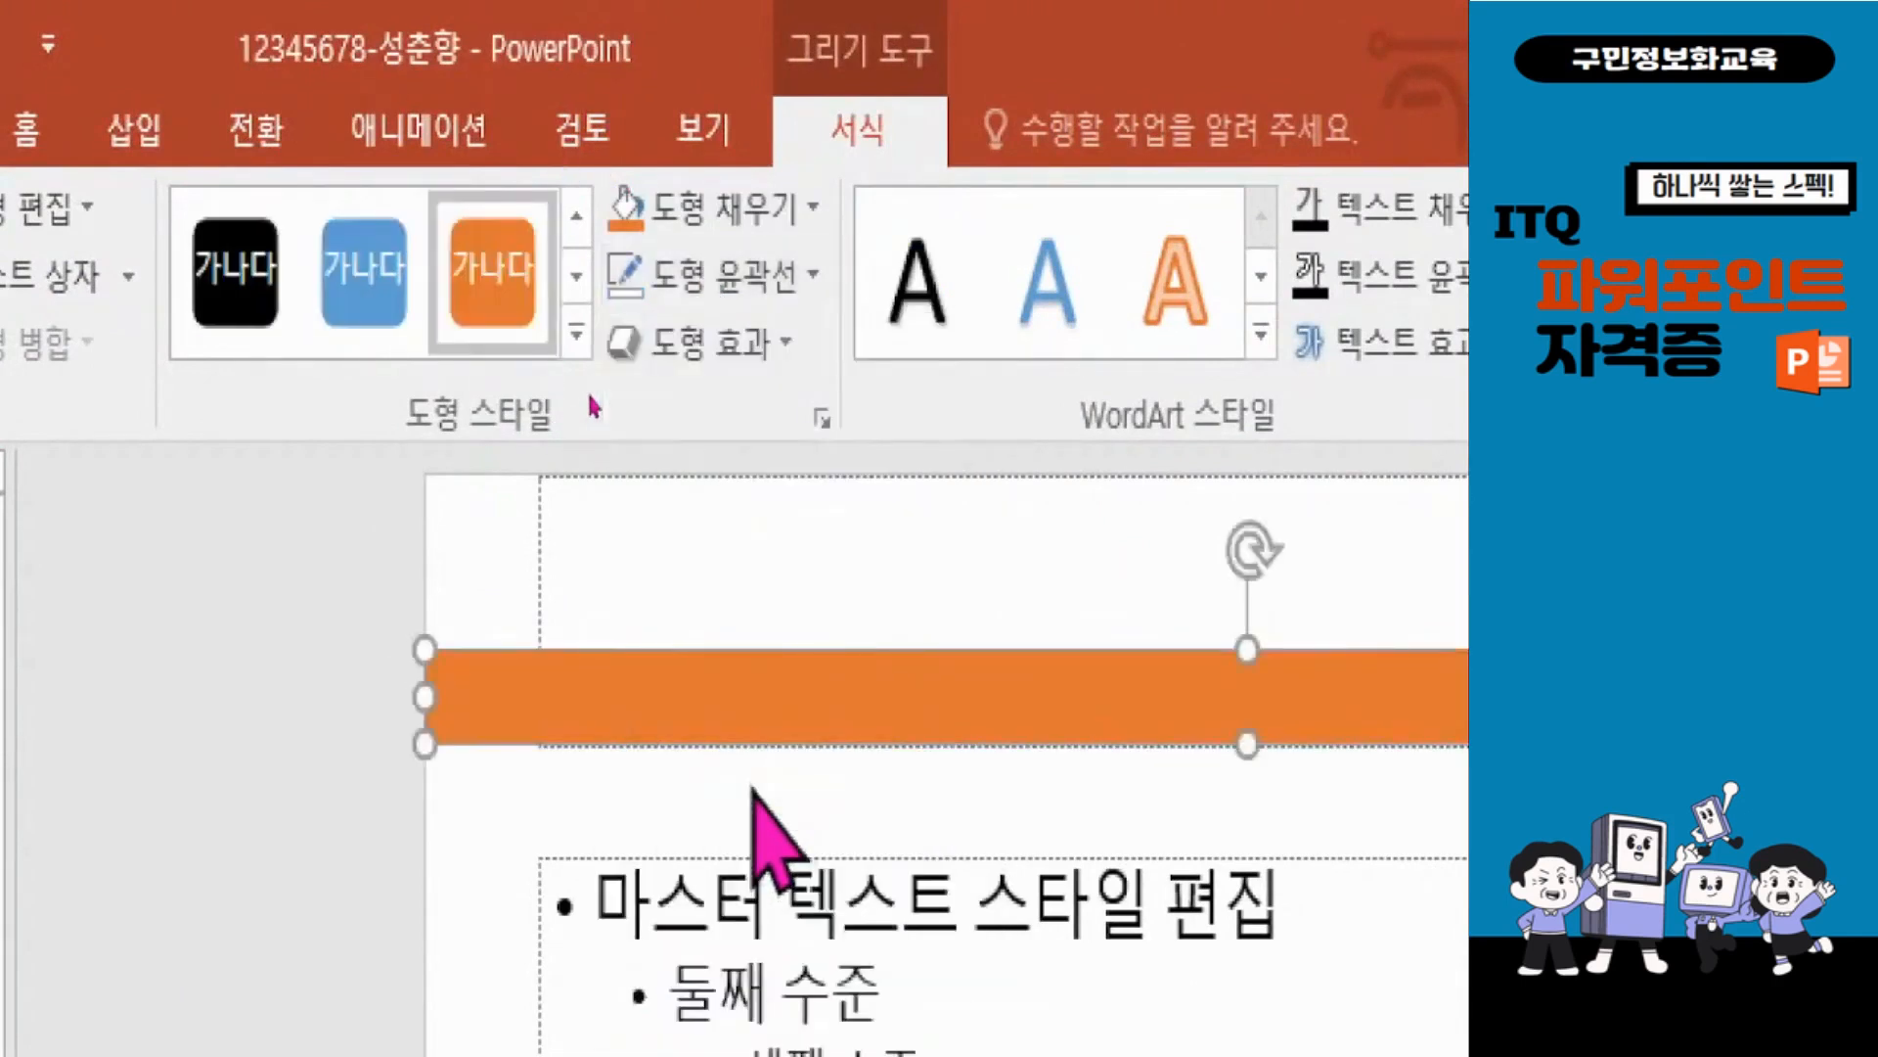
Step: Fine-tune the orange rectangle's lower edge and set its formatting as the default shape
key(Down)
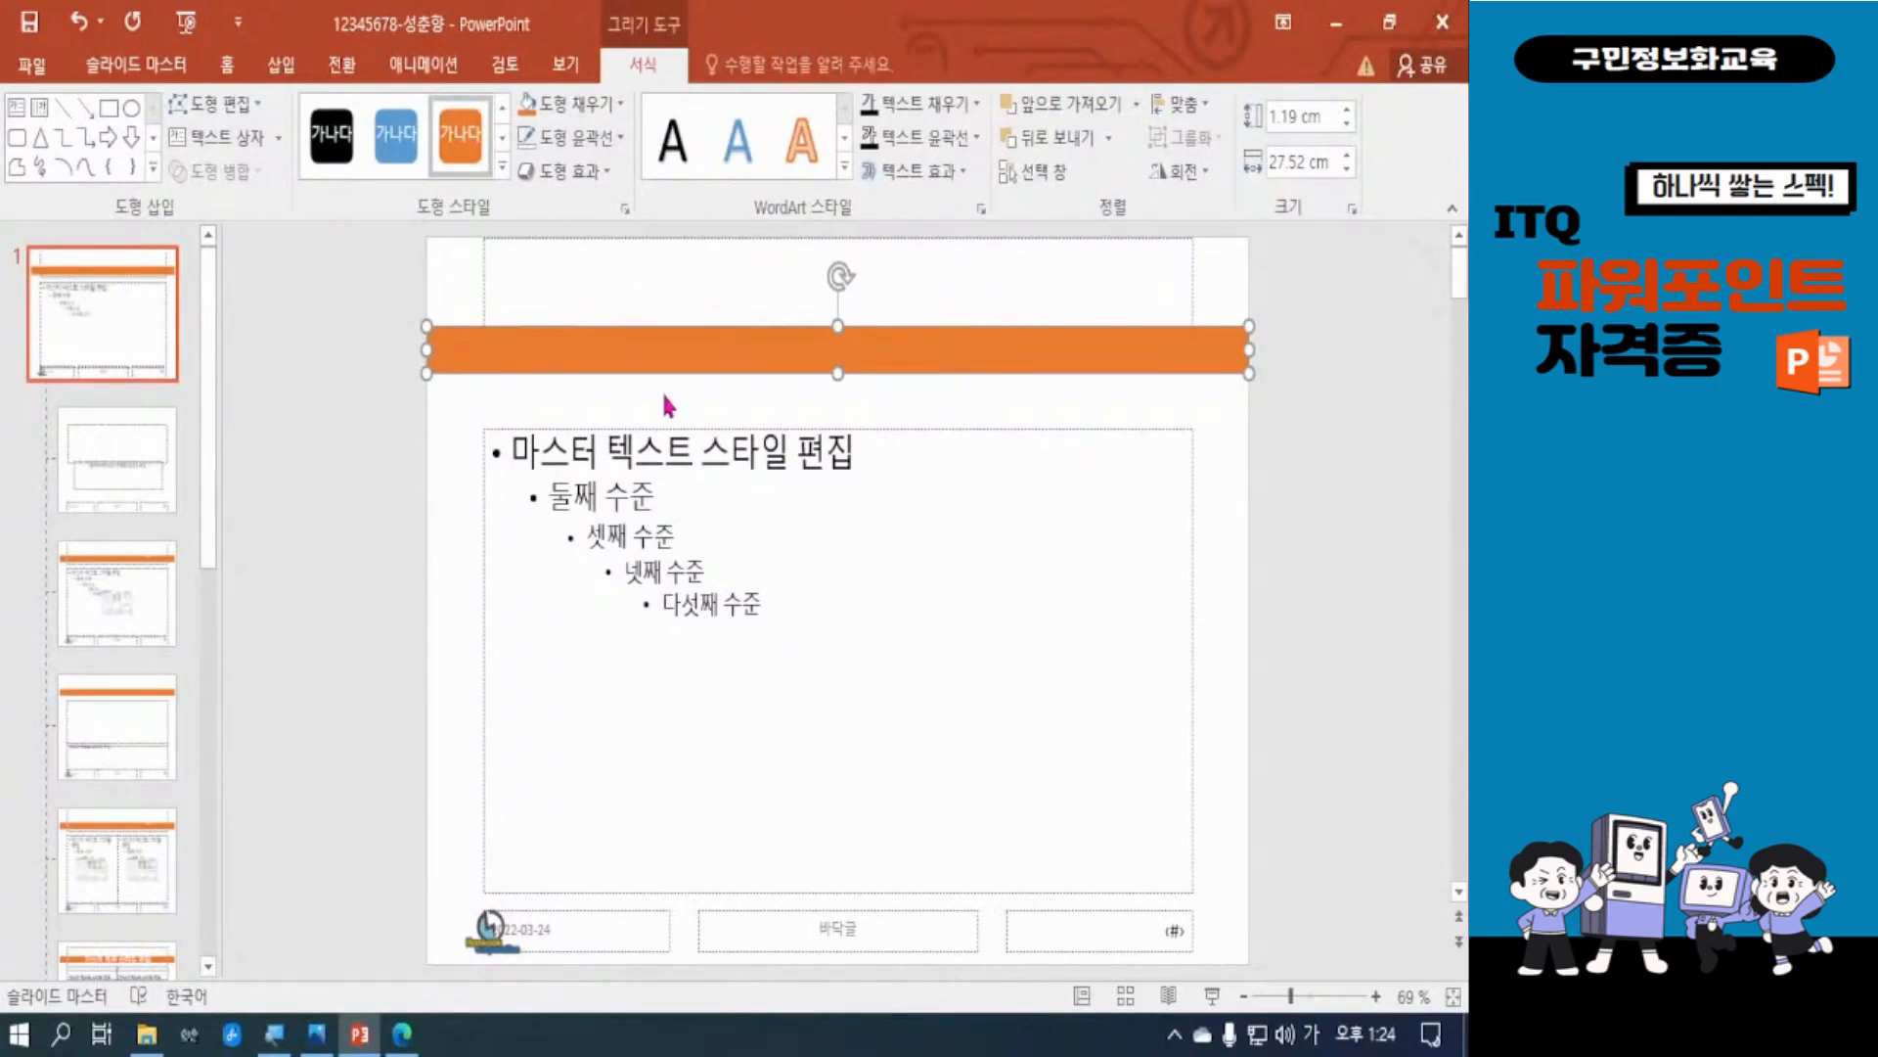
drag(837, 368, 838, 372)
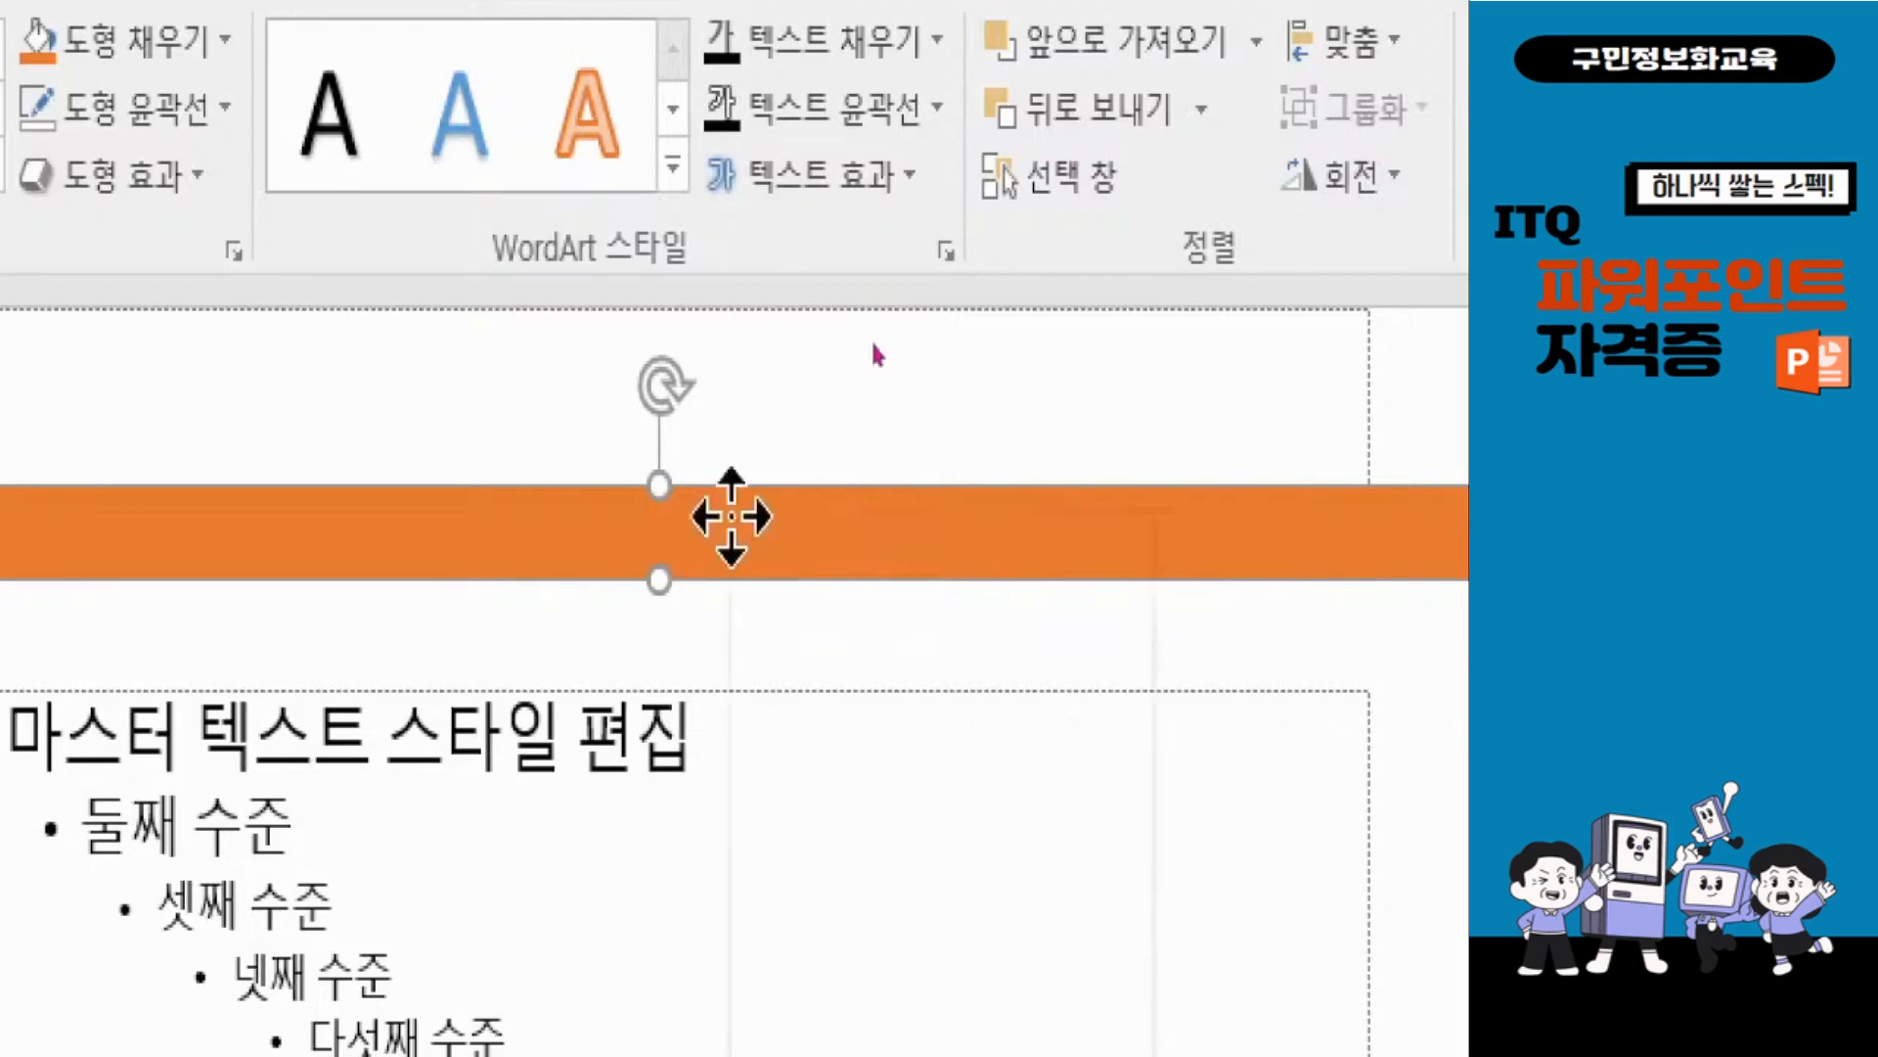
right_click(732, 518)
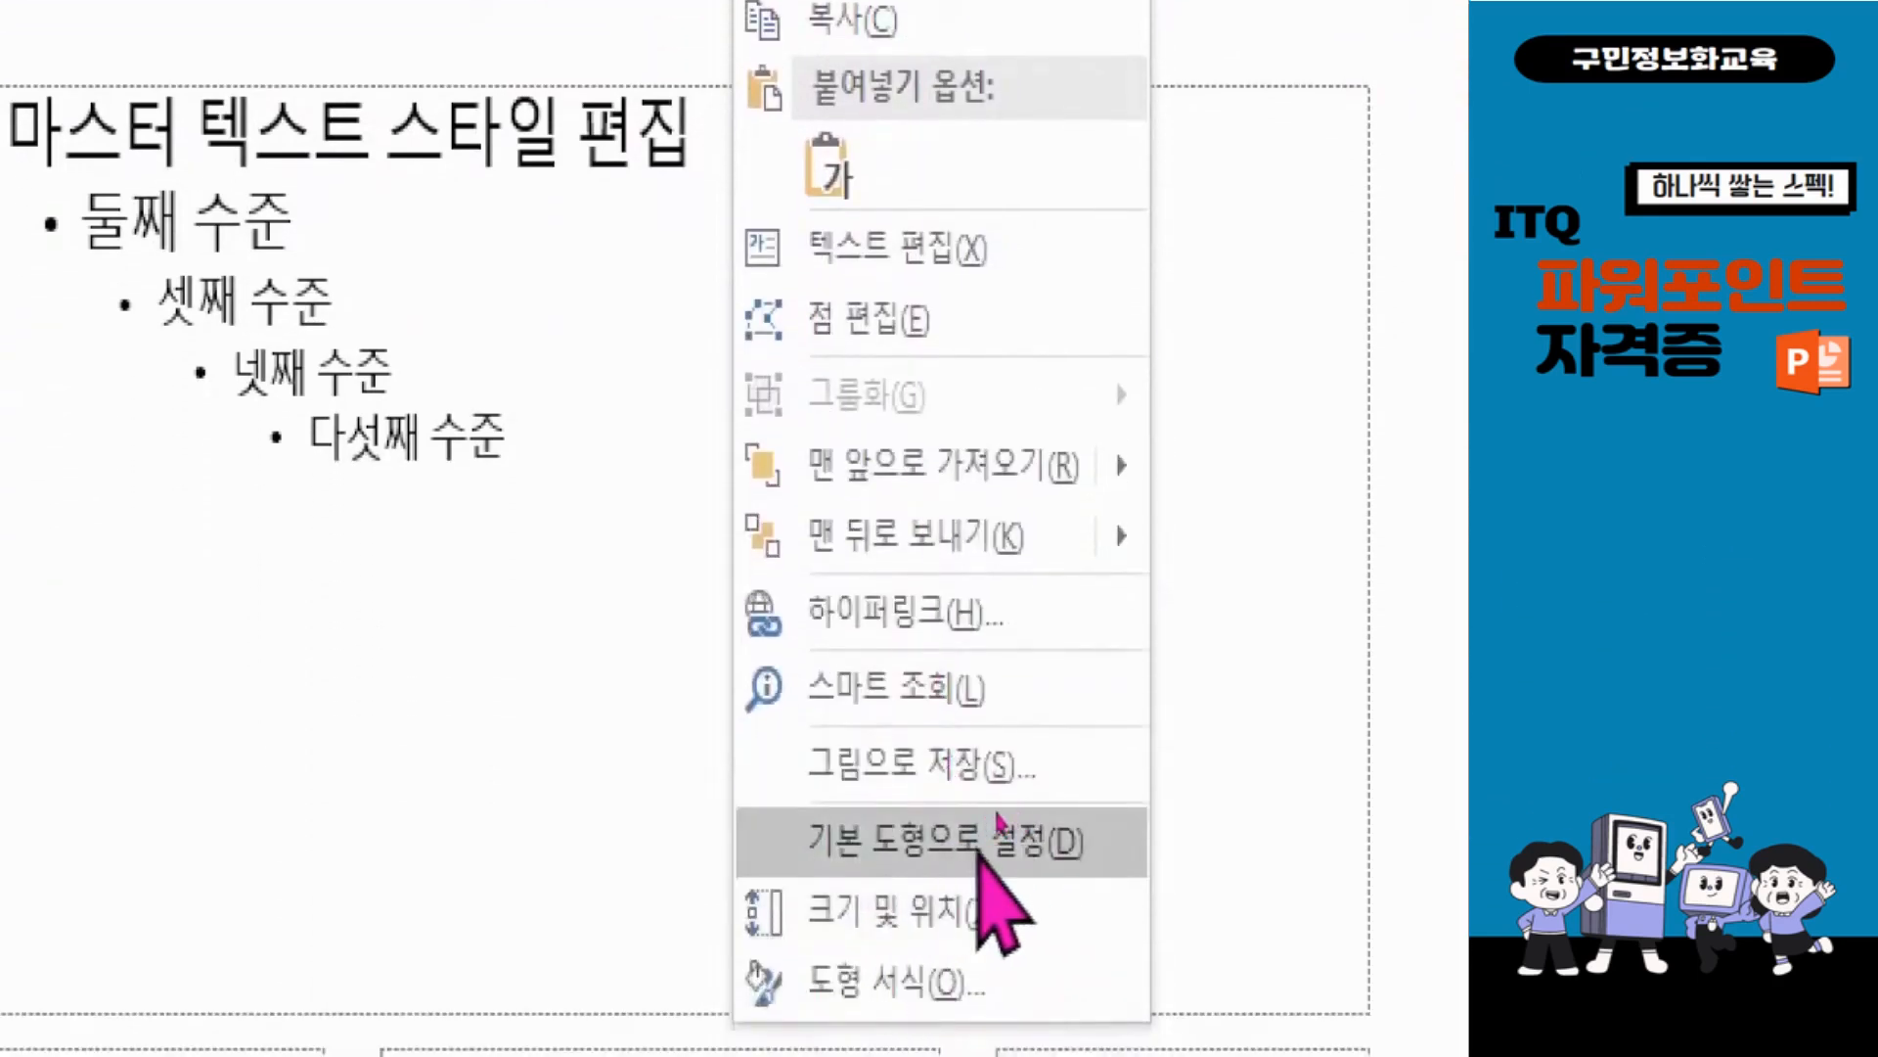
click(995, 832)
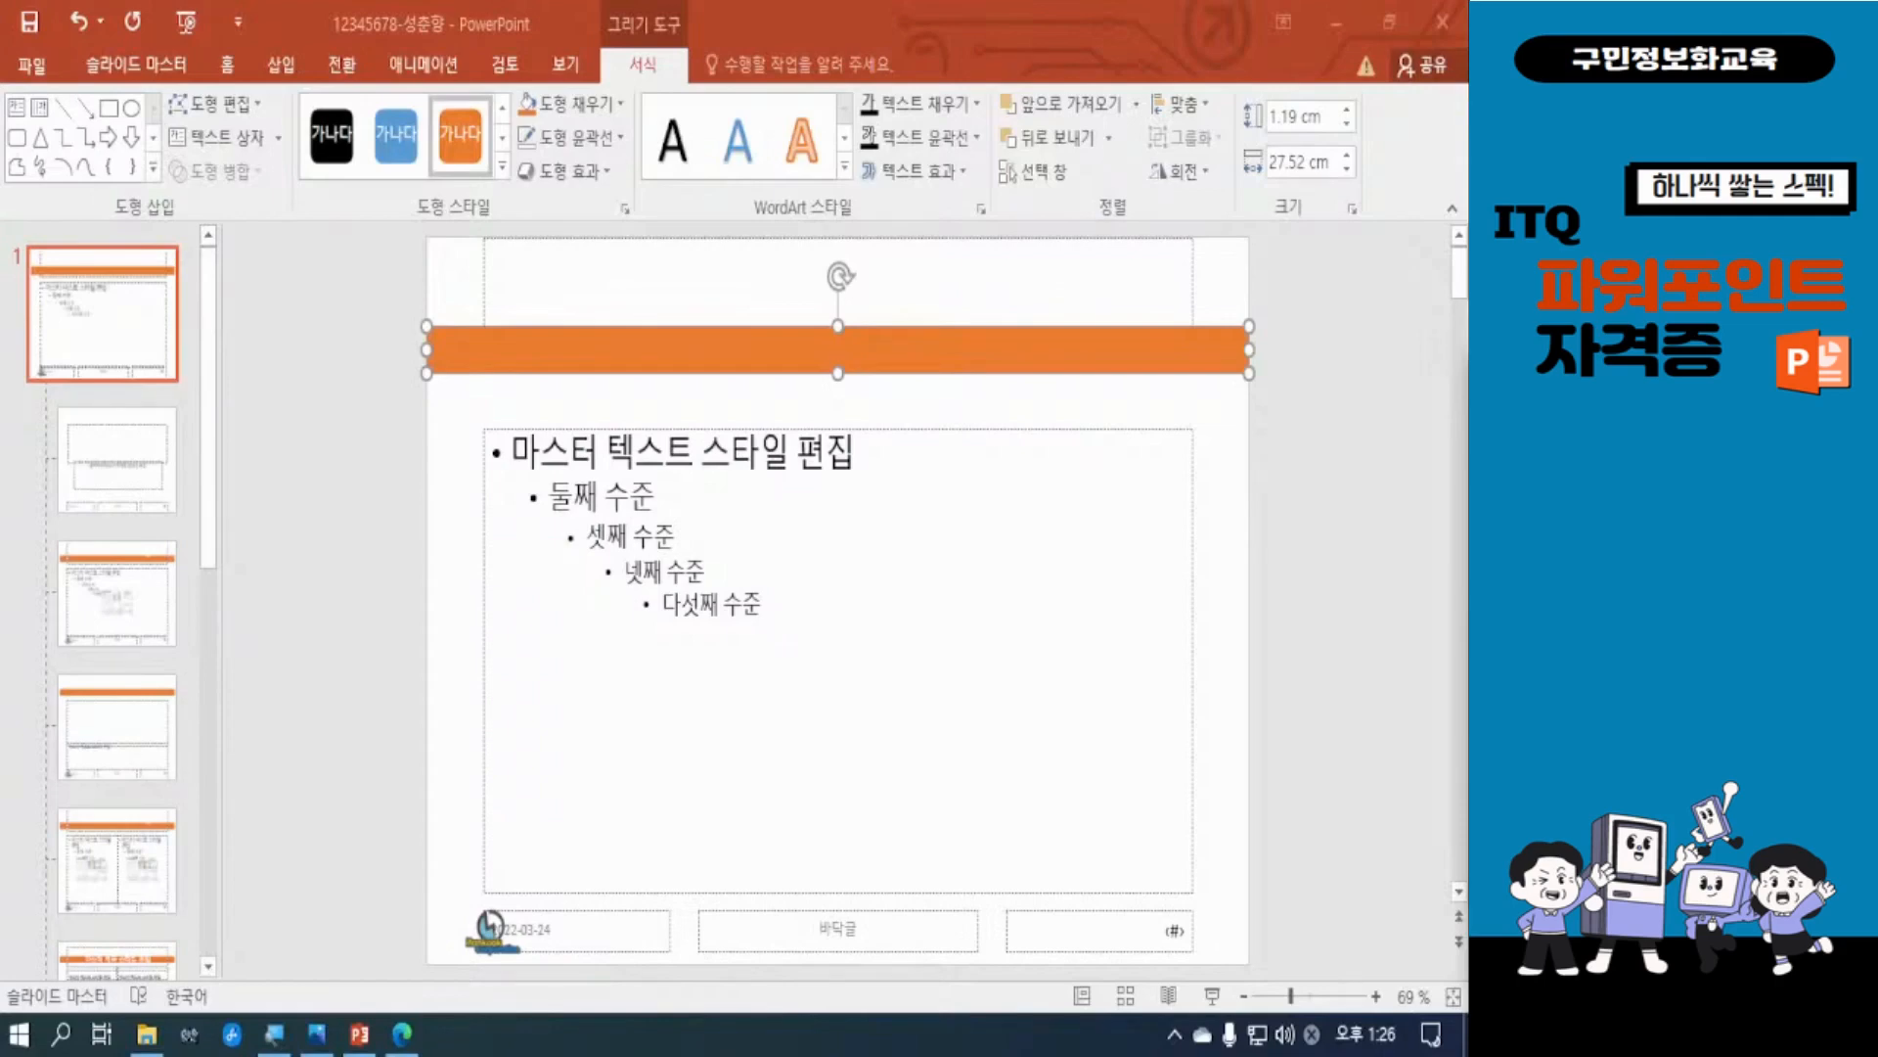
Step: Check the title banner in the exam PDF's Slide 2 layout and choose the Parallelogram basic shape for drawing on the master
click(402, 1034)
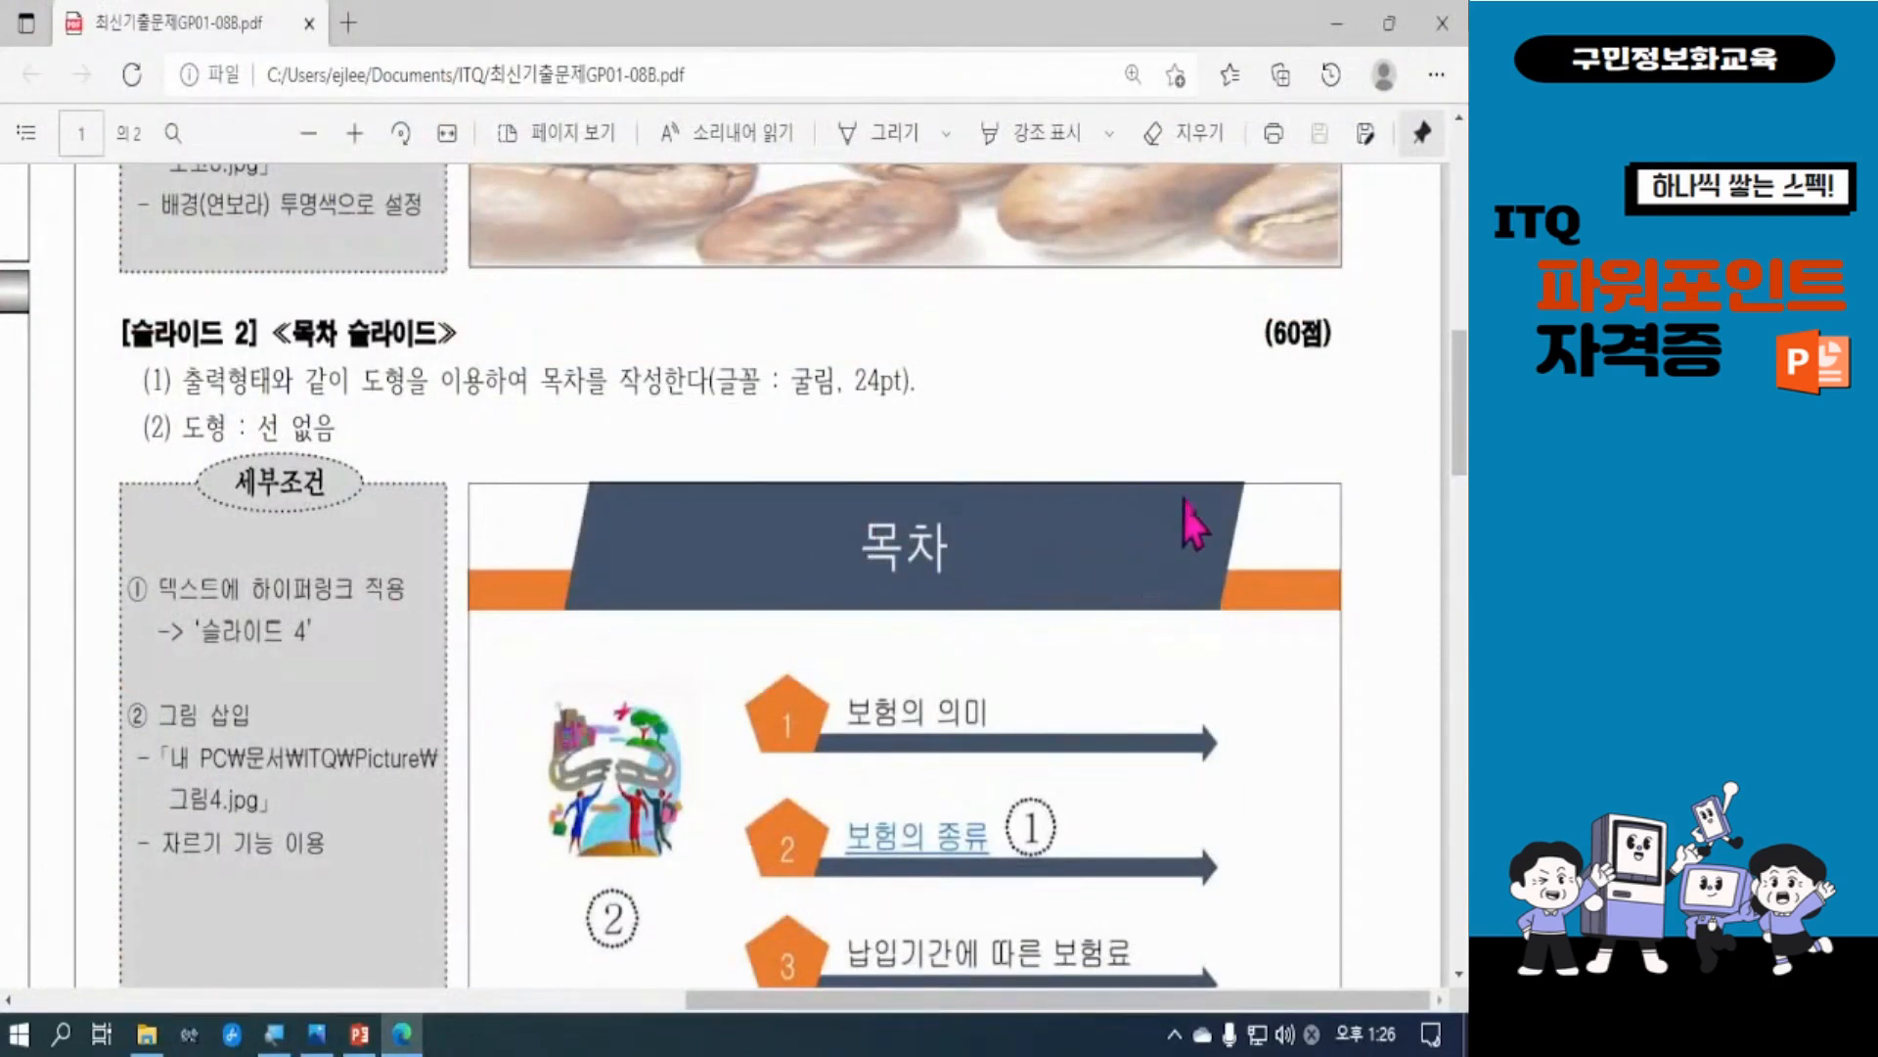
click(1341, 27)
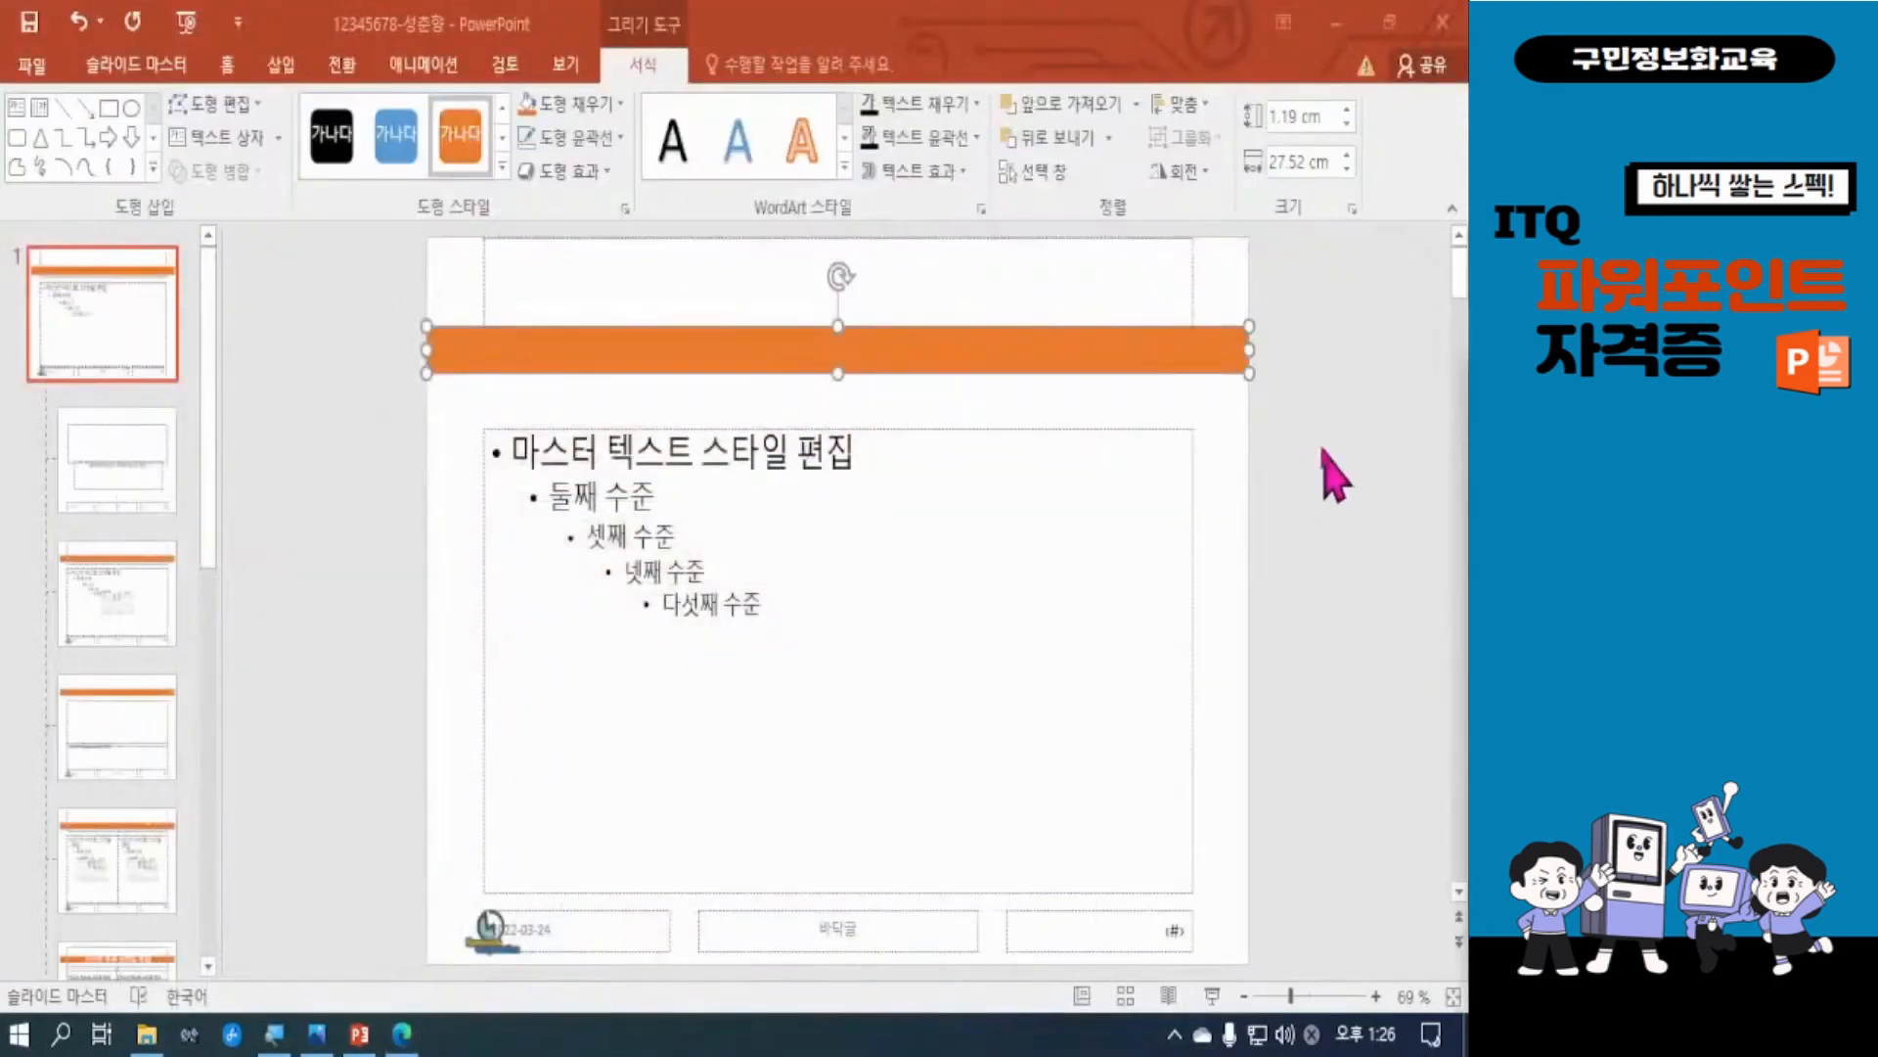
click(1301, 522)
click(1302, 522)
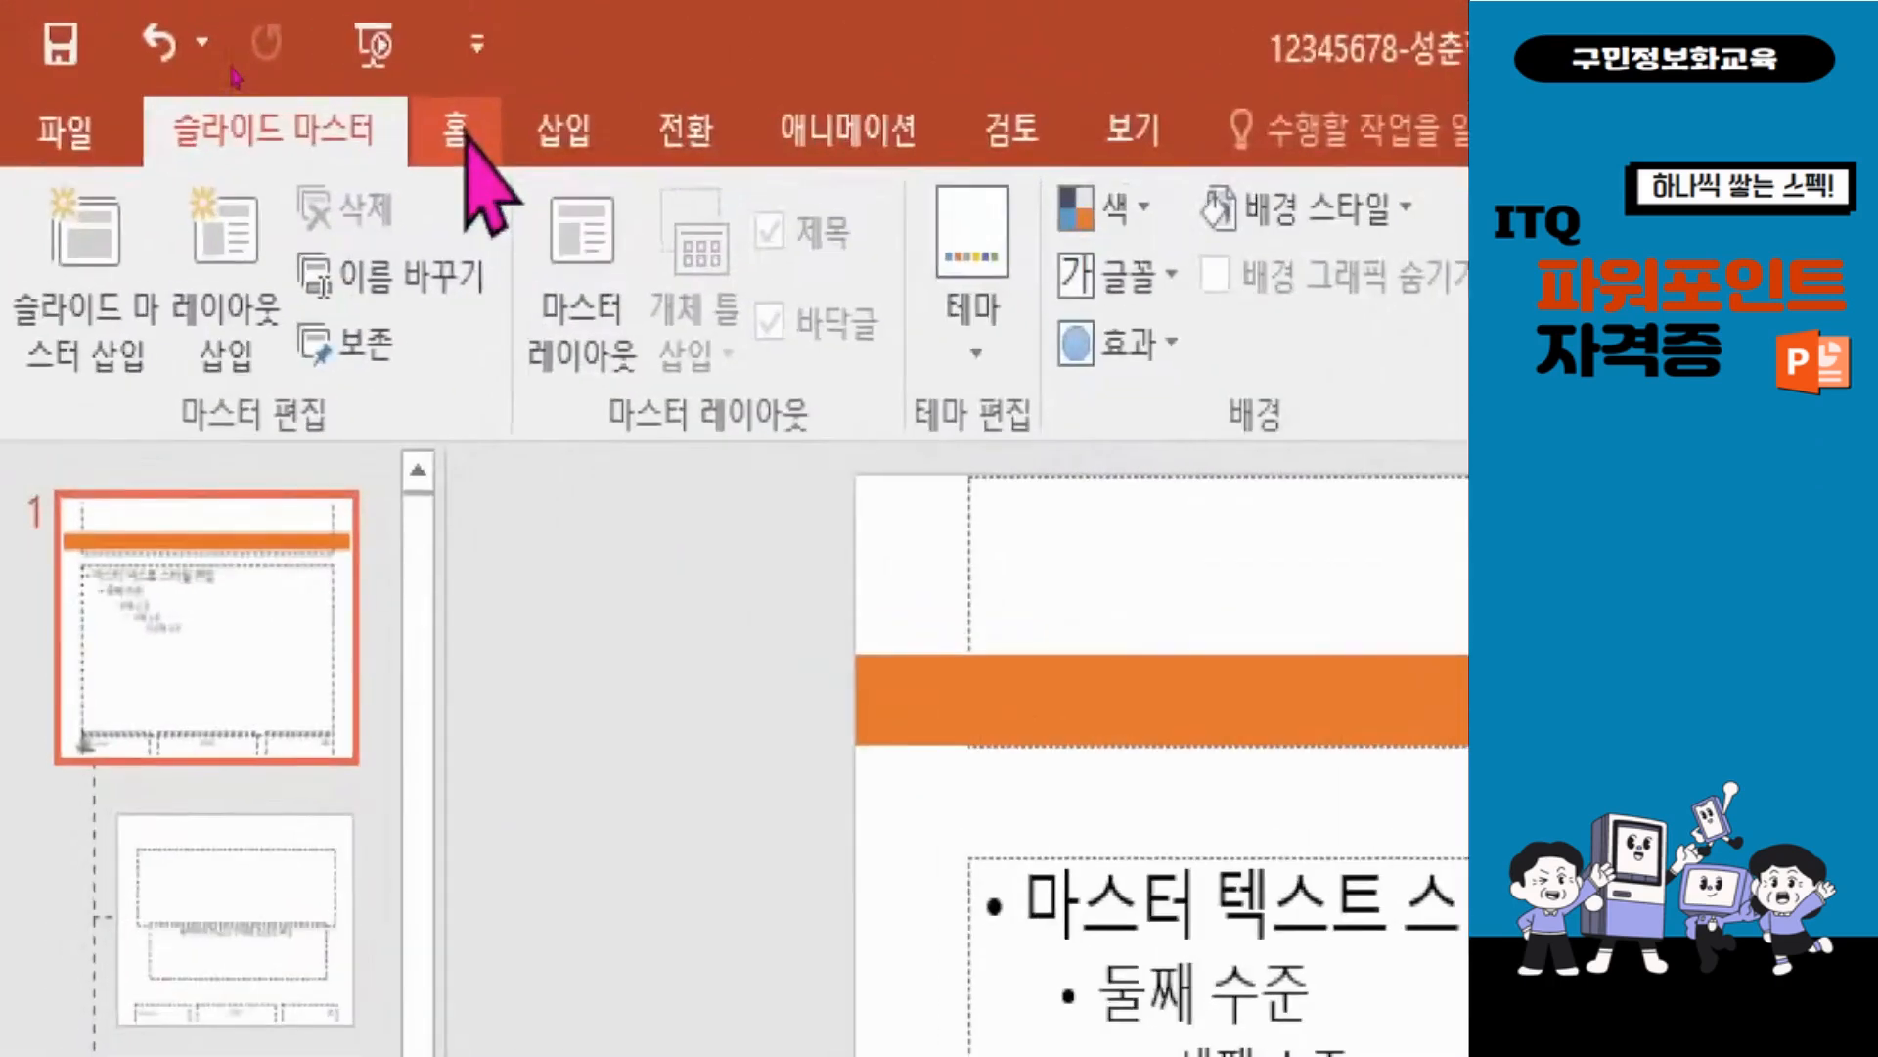
click(228, 65)
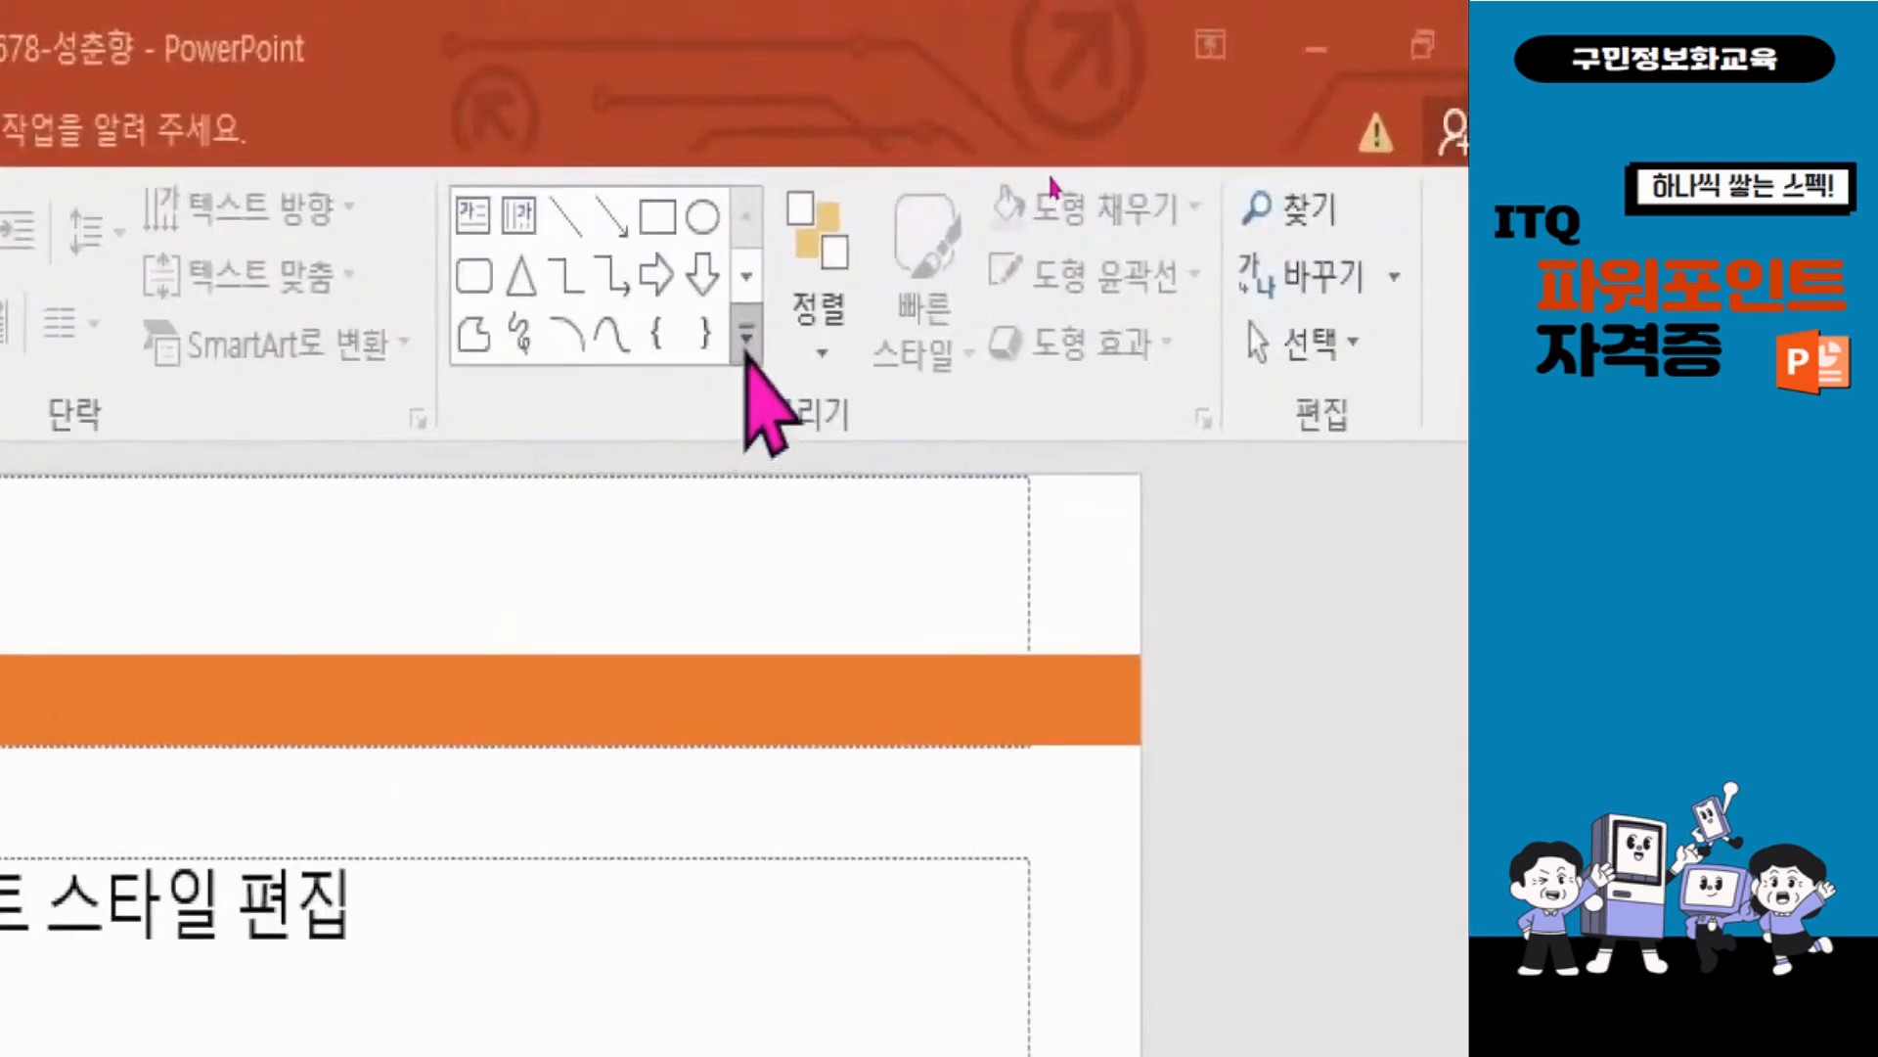
click(747, 344)
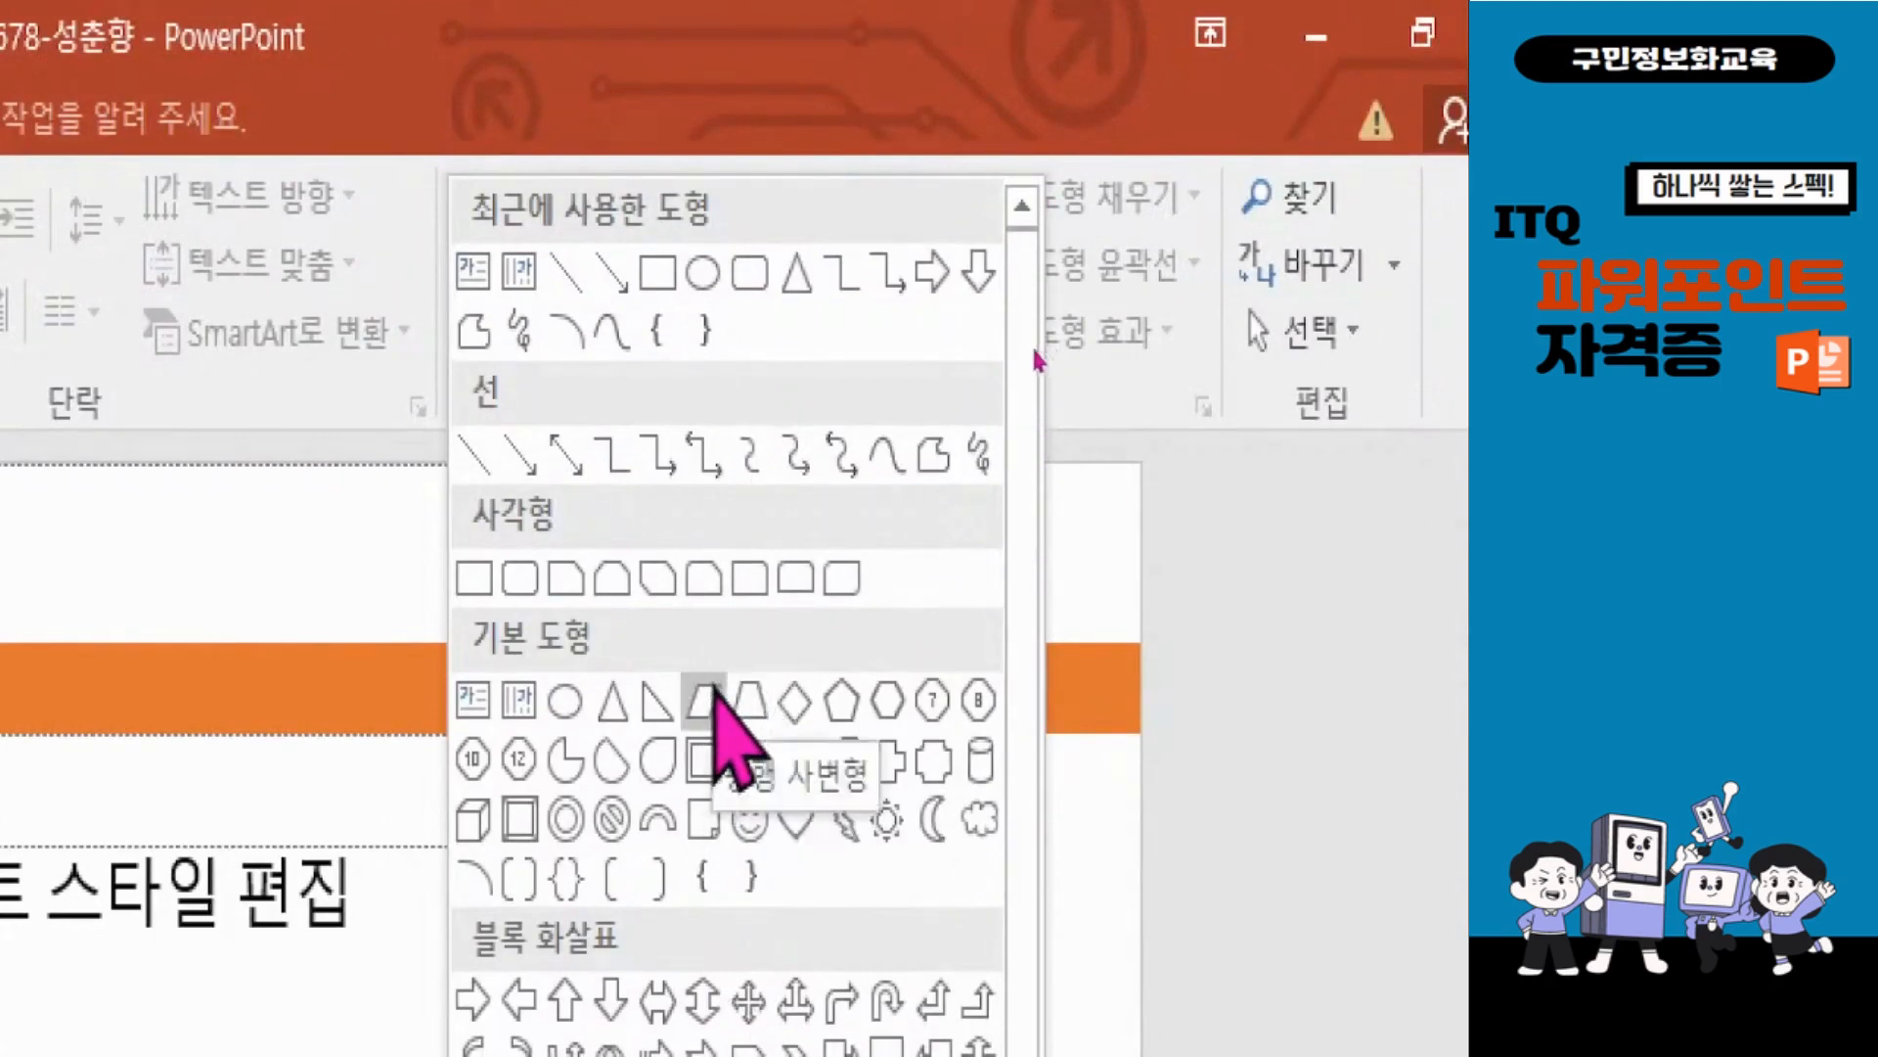
click(712, 692)
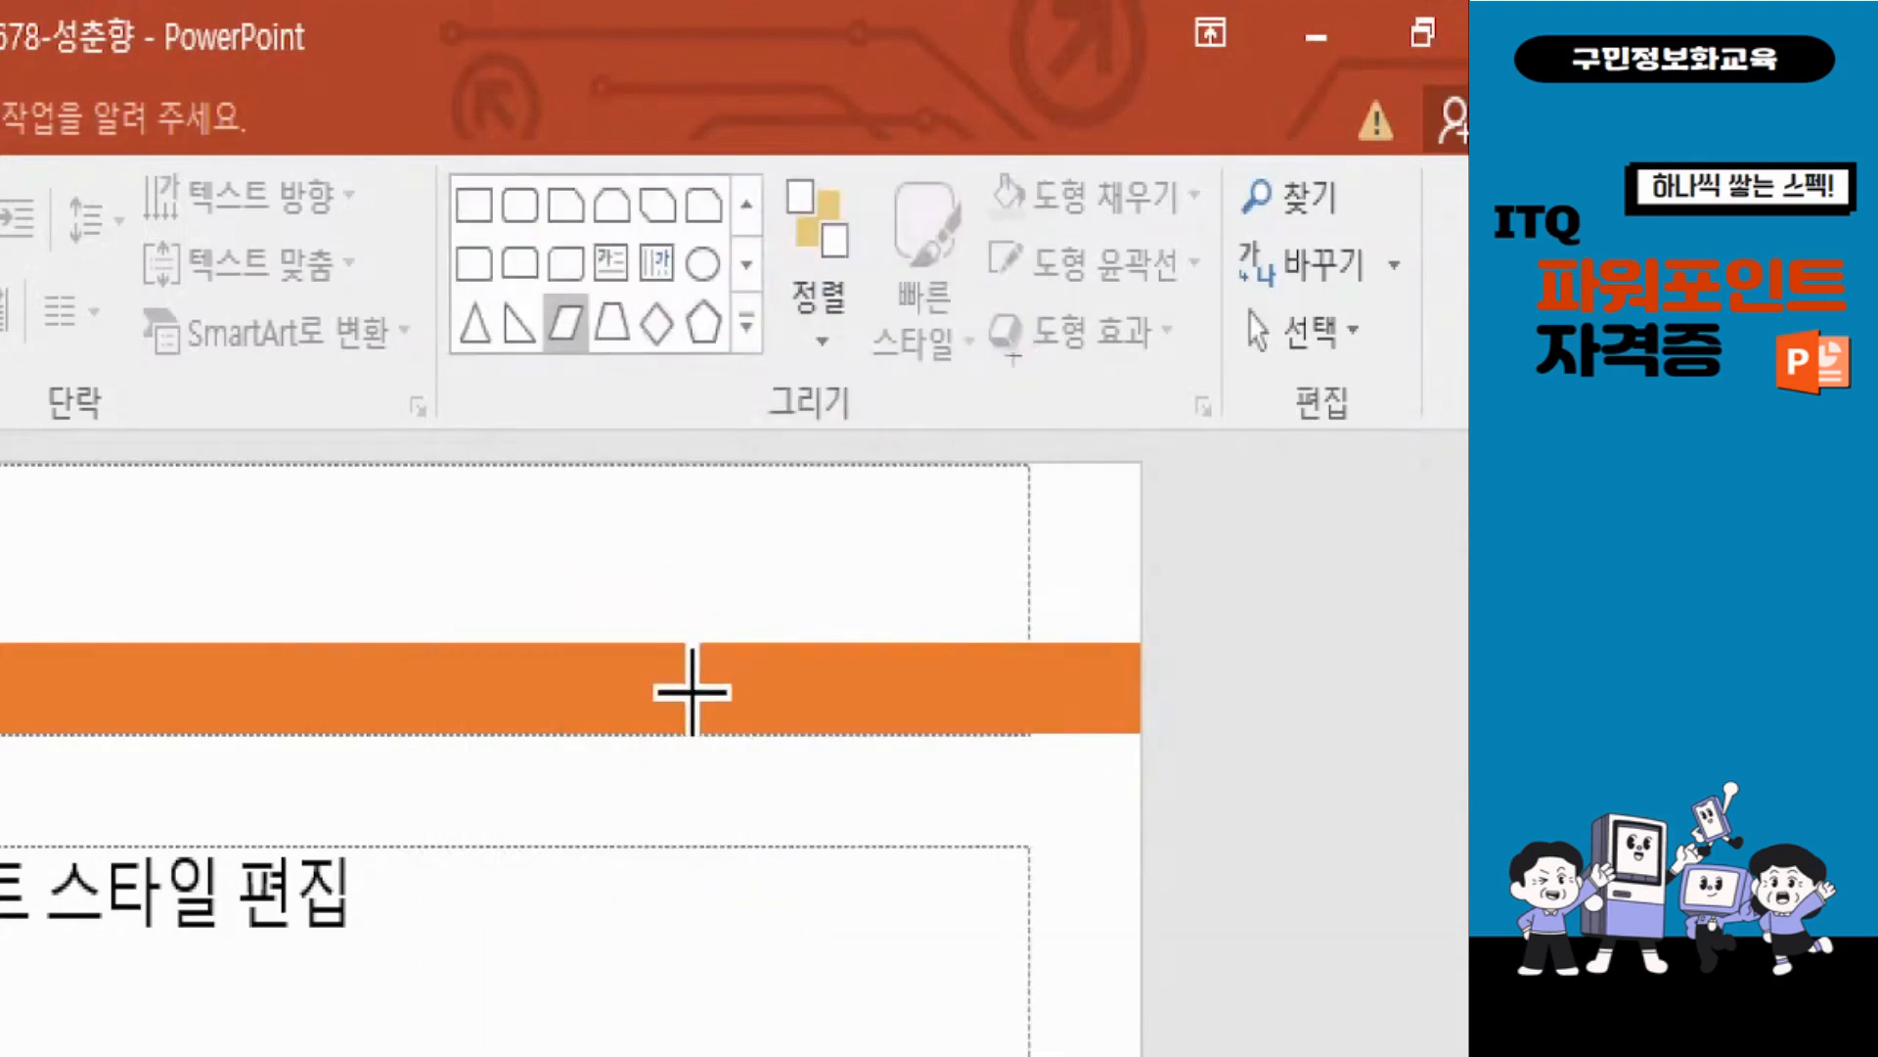
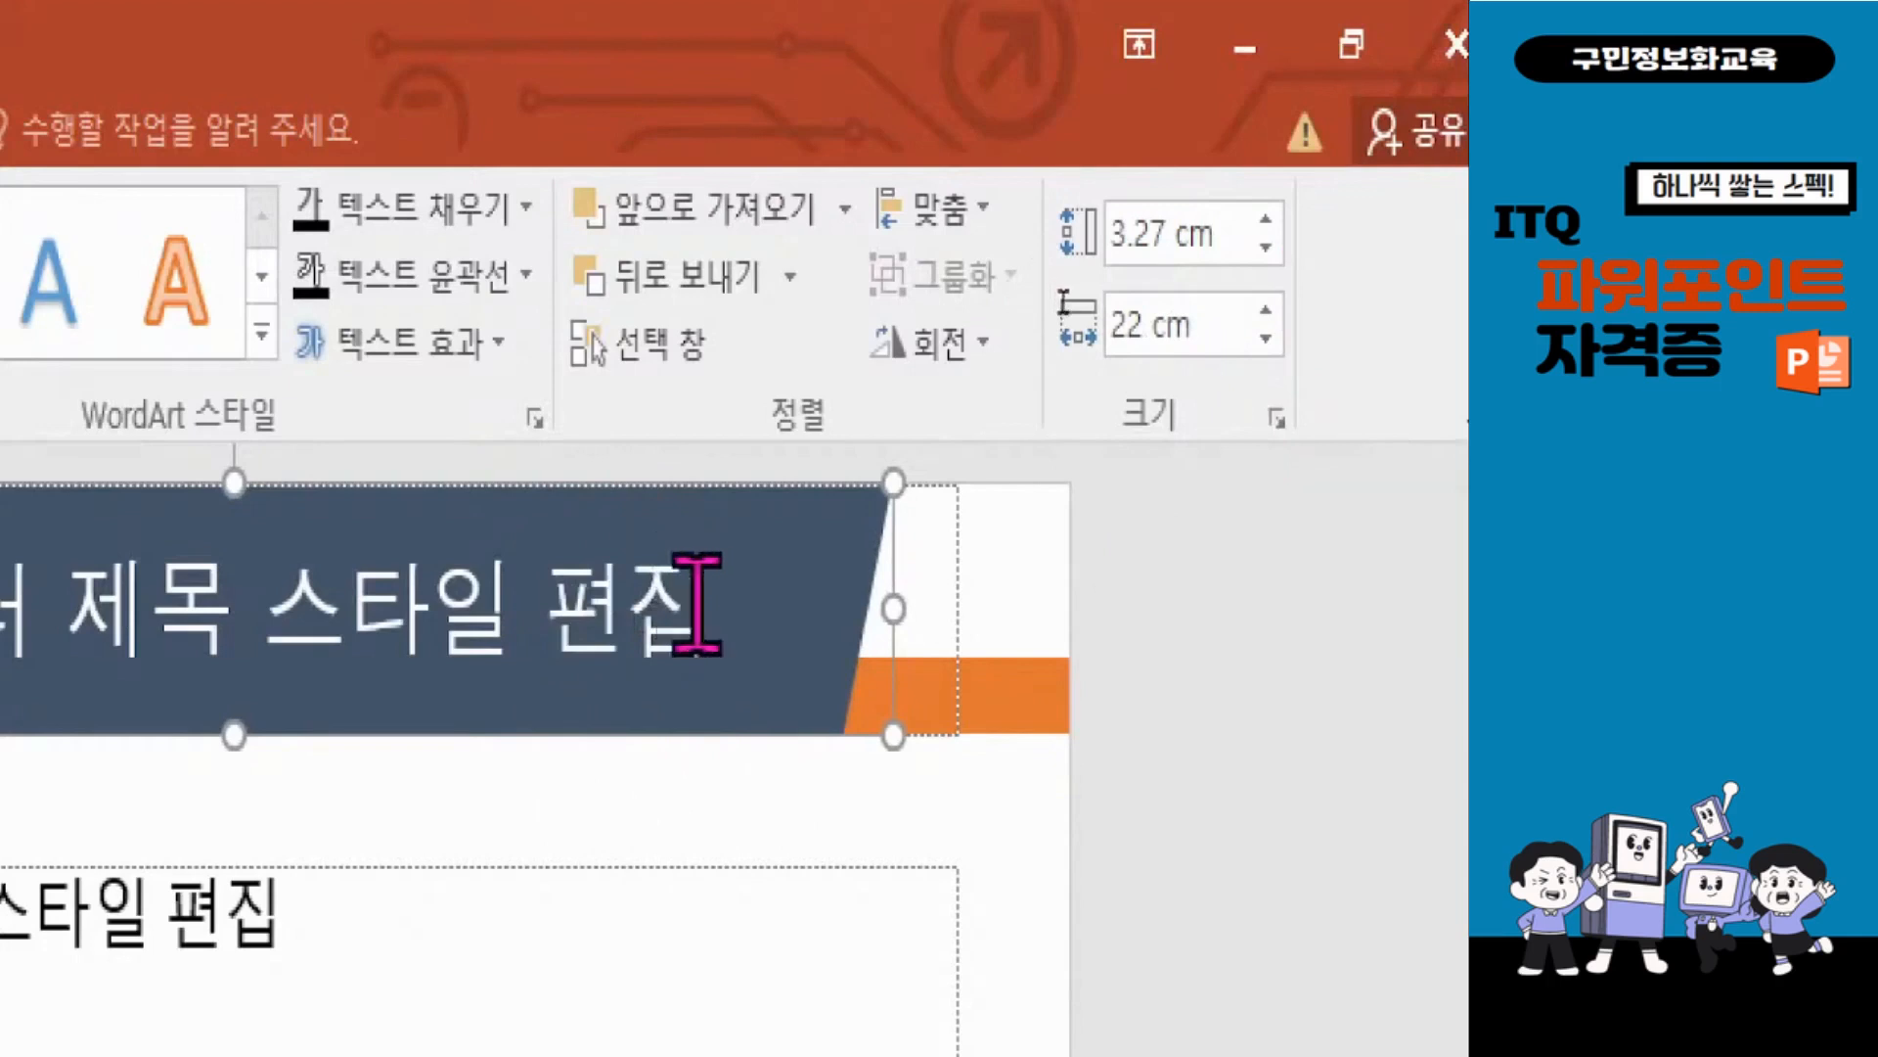
Step: Center the navy title parallelogram horizontally on the slide and deselect it
click(983, 207)
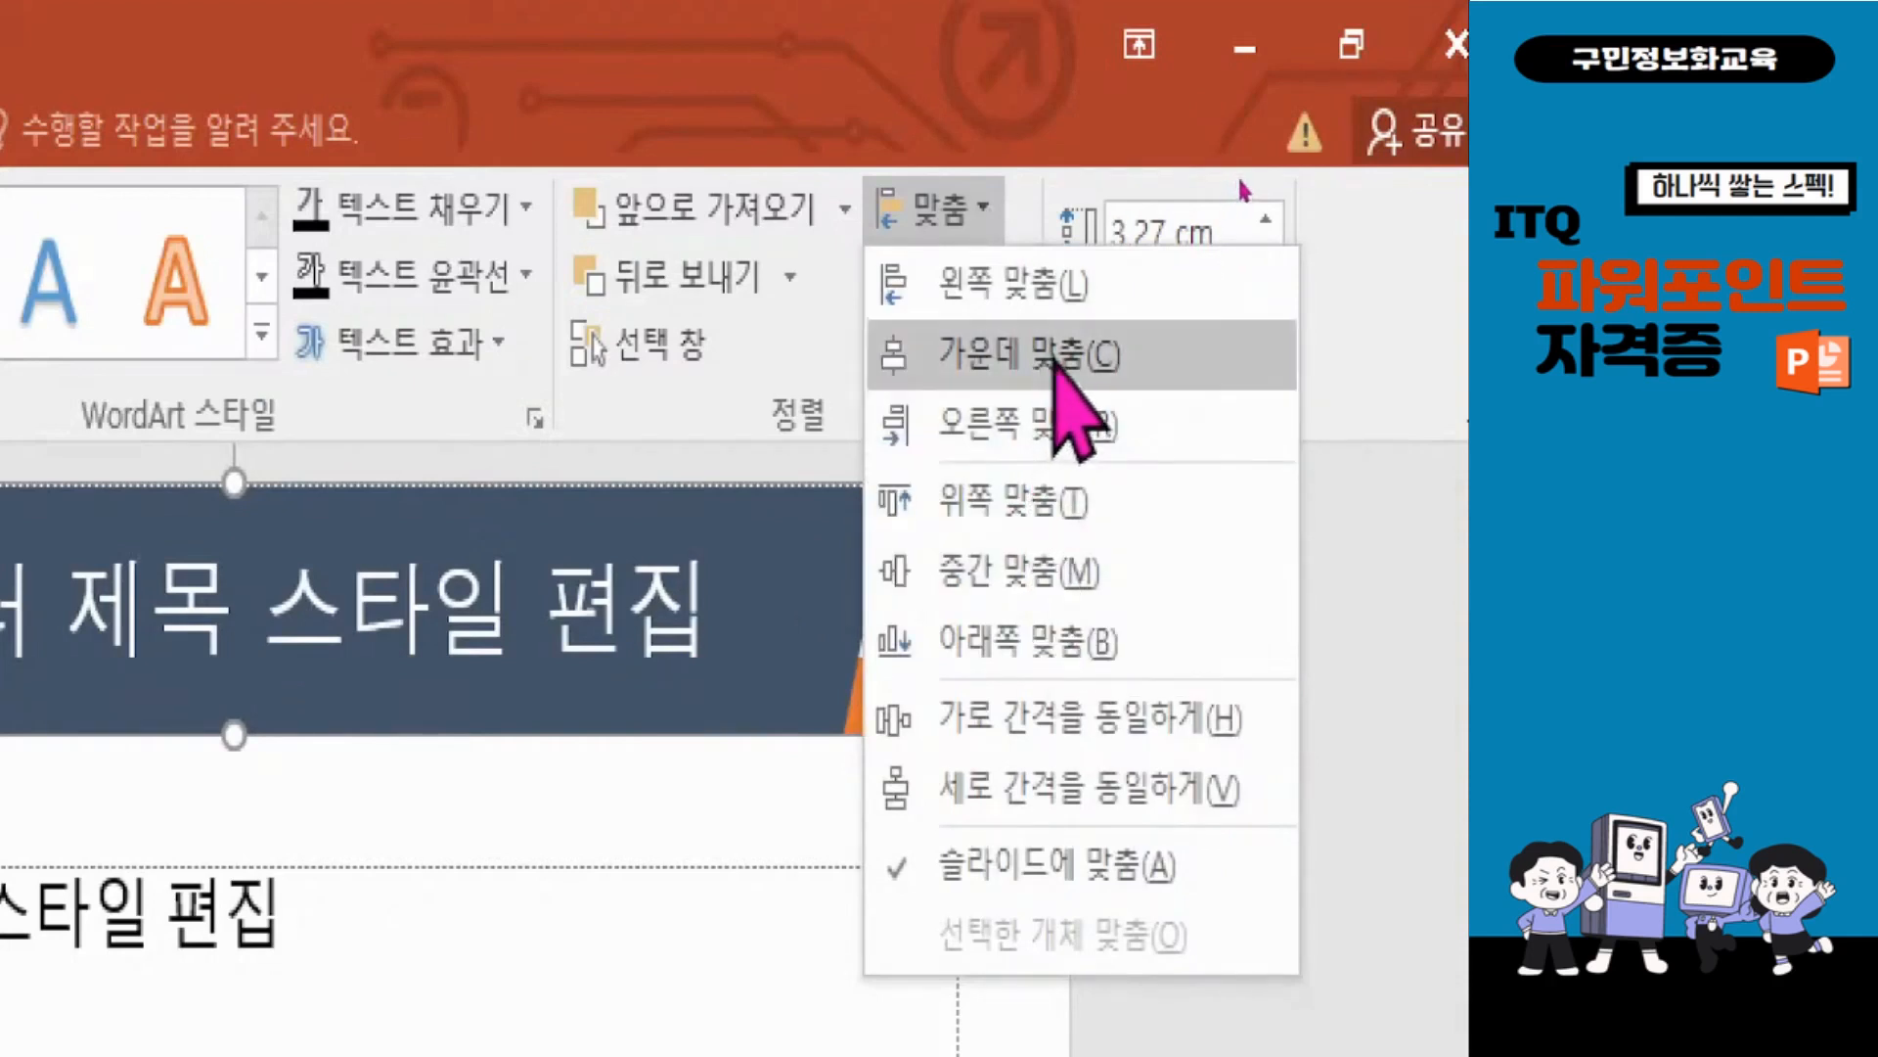
click(1070, 409)
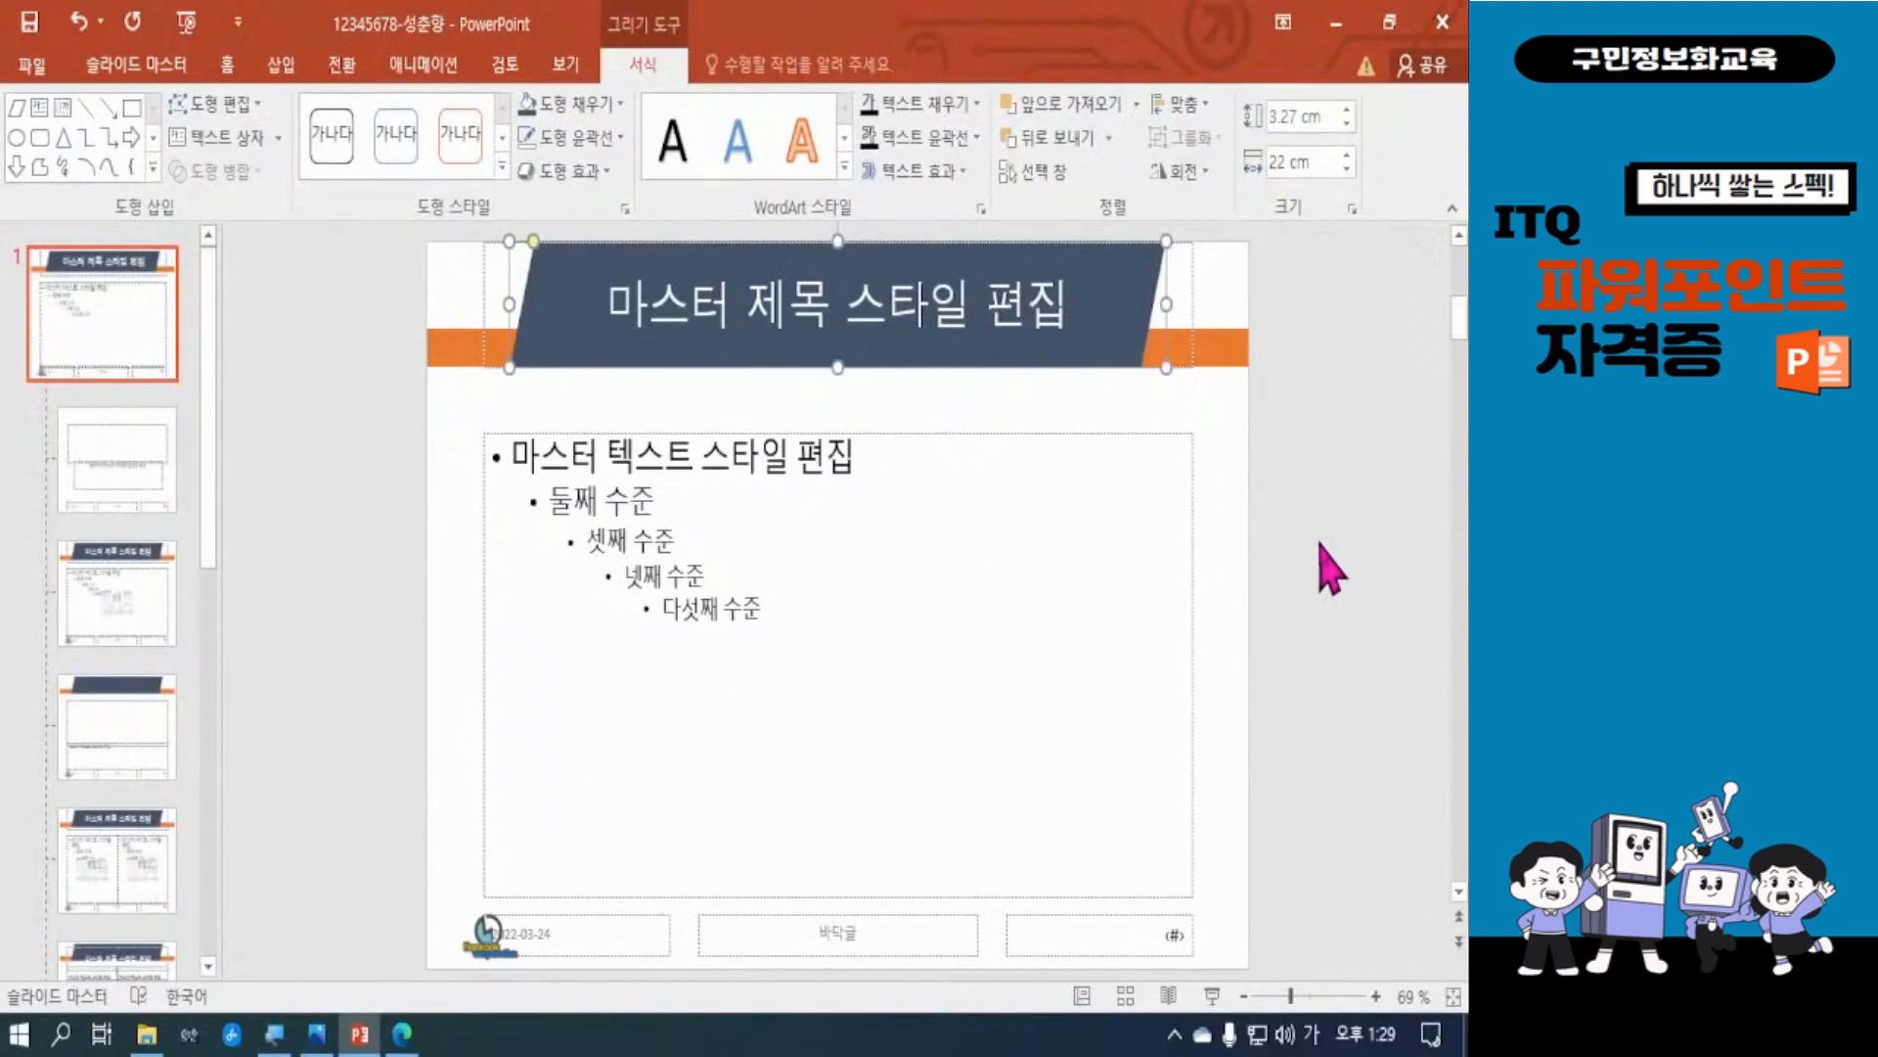
click(1320, 546)
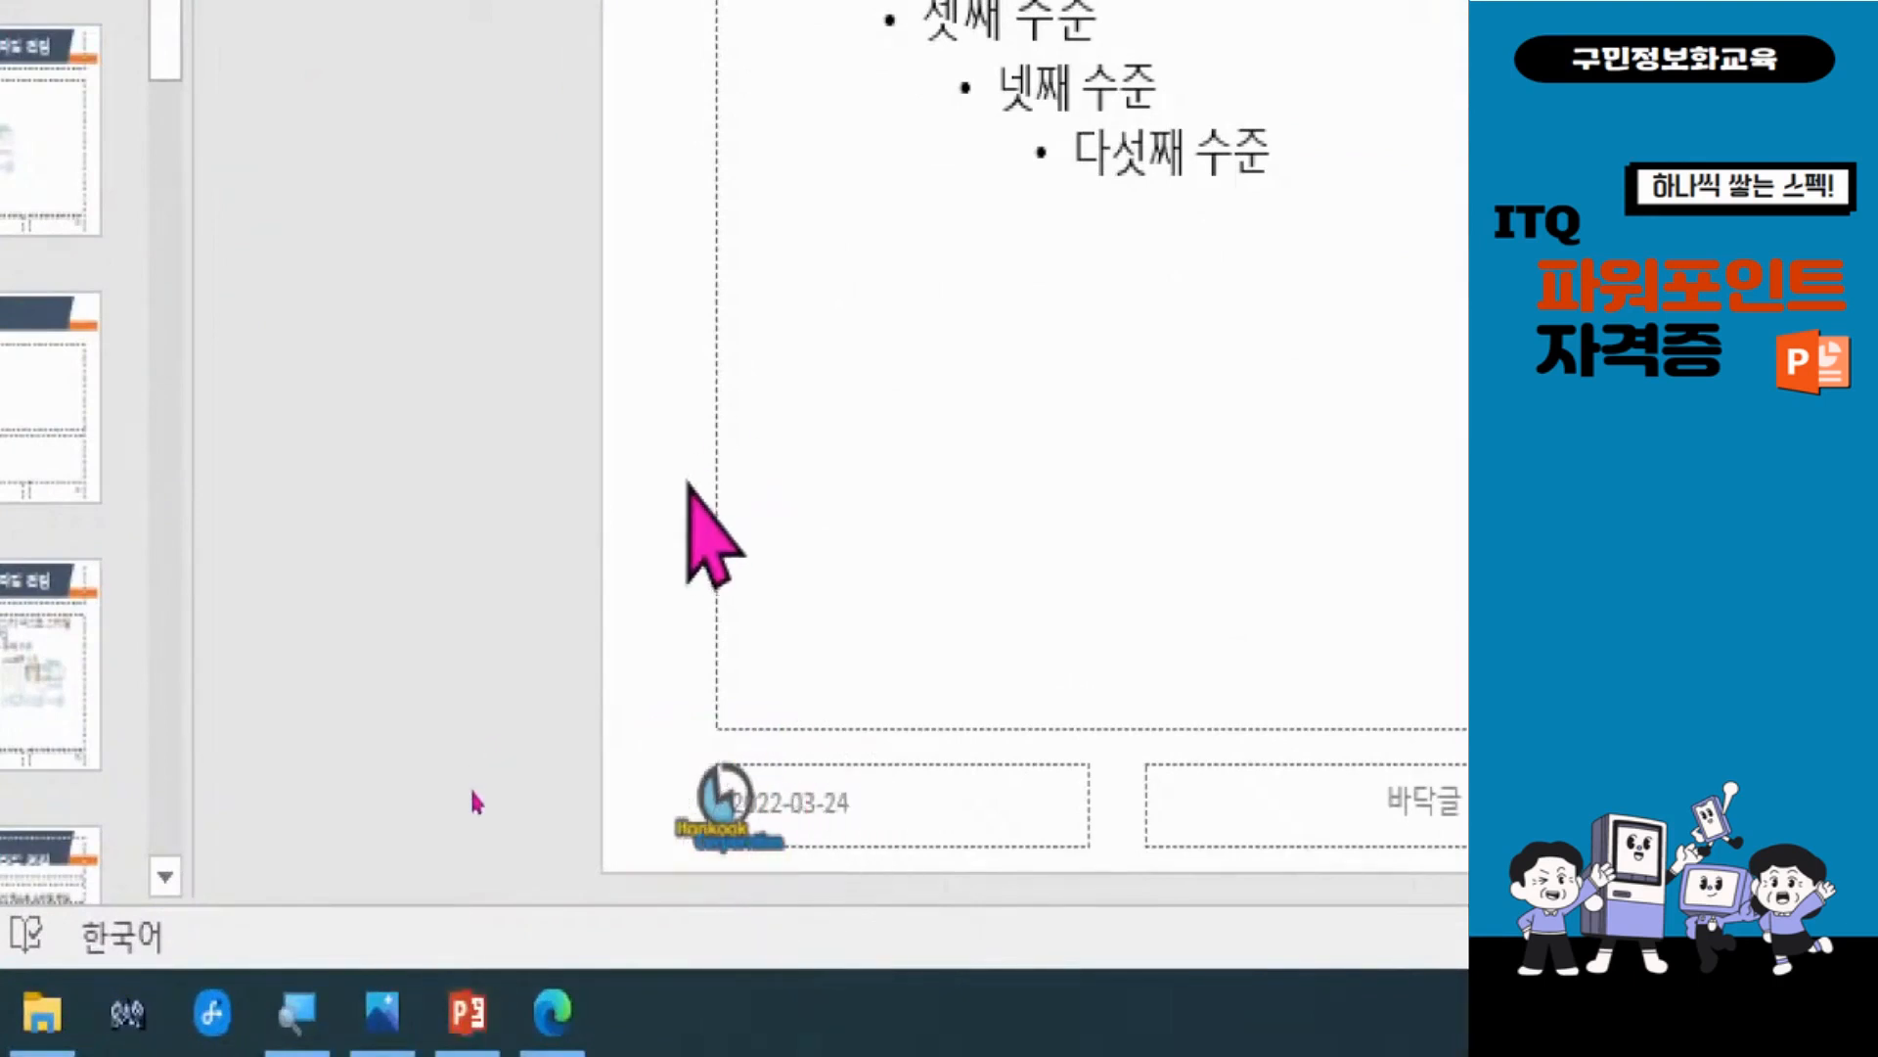
Step: Copy the logo picture from the slide master and close the master view
click(732, 805)
drag(736, 803, 749, 800)
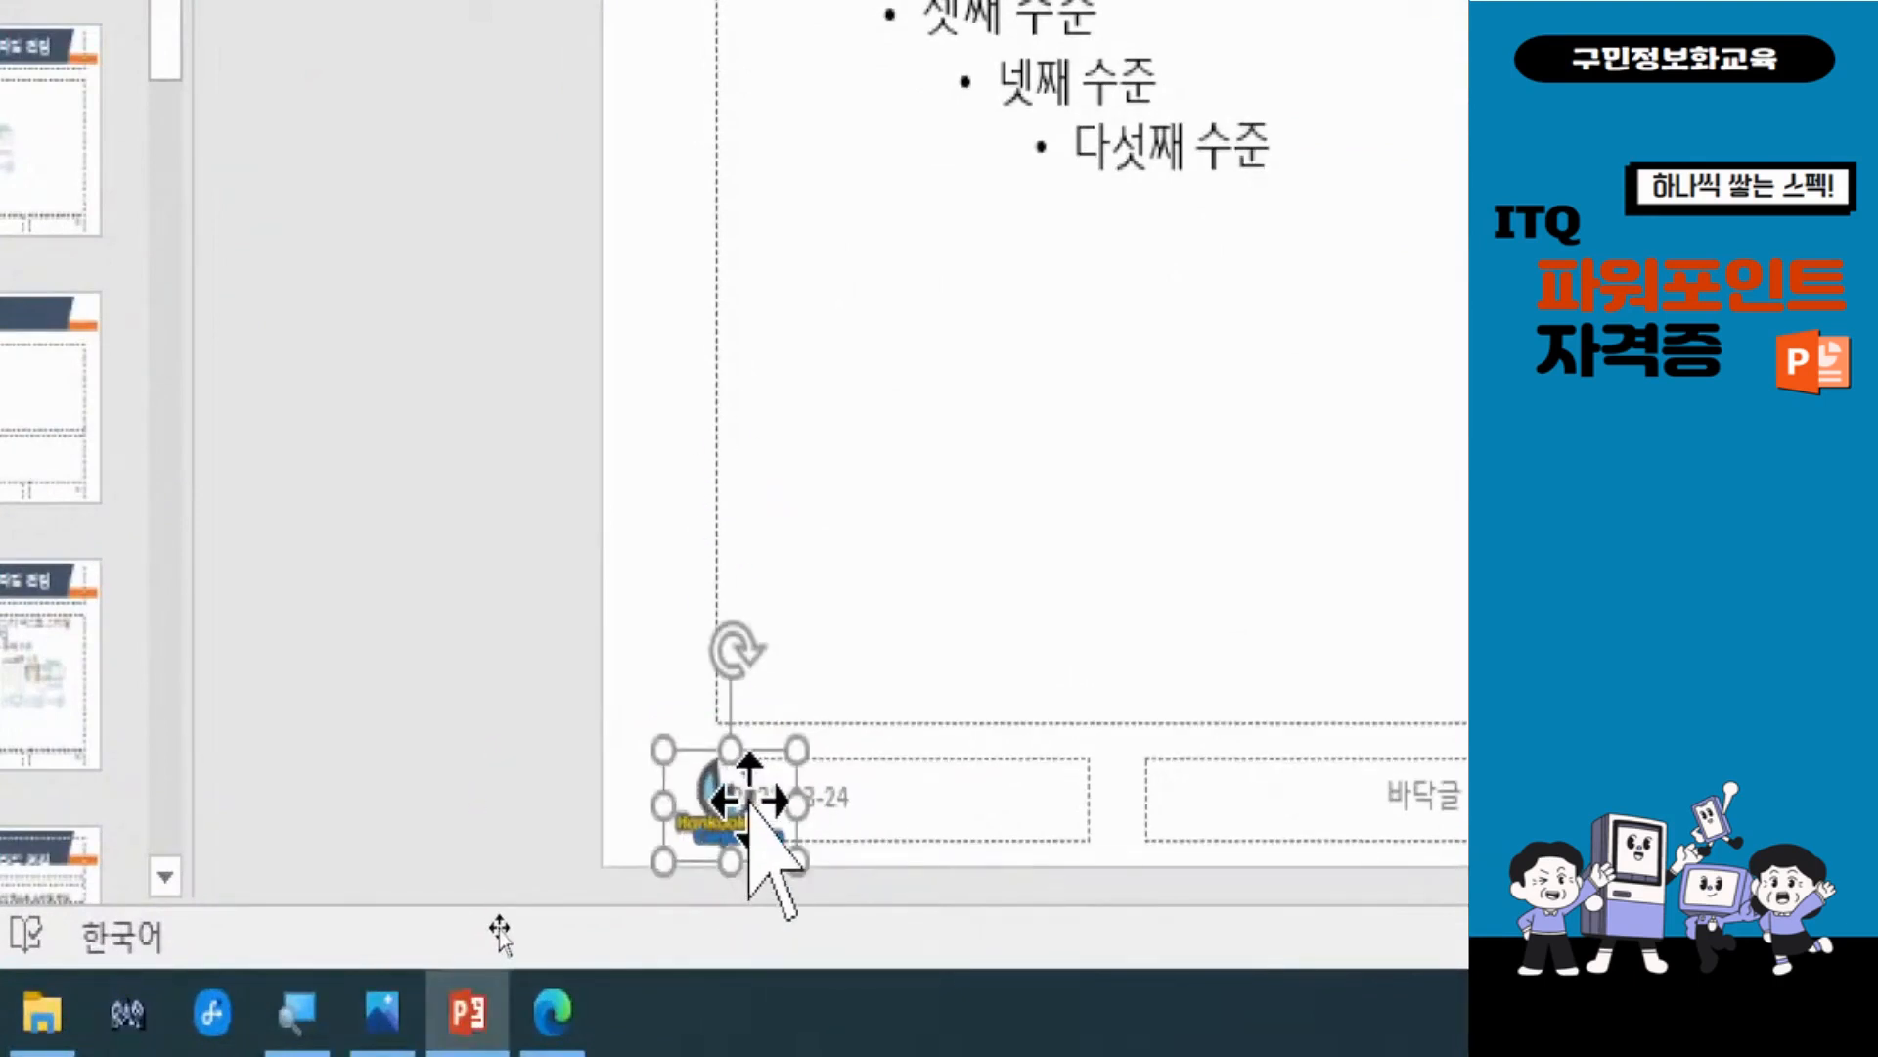
right_click(750, 800)
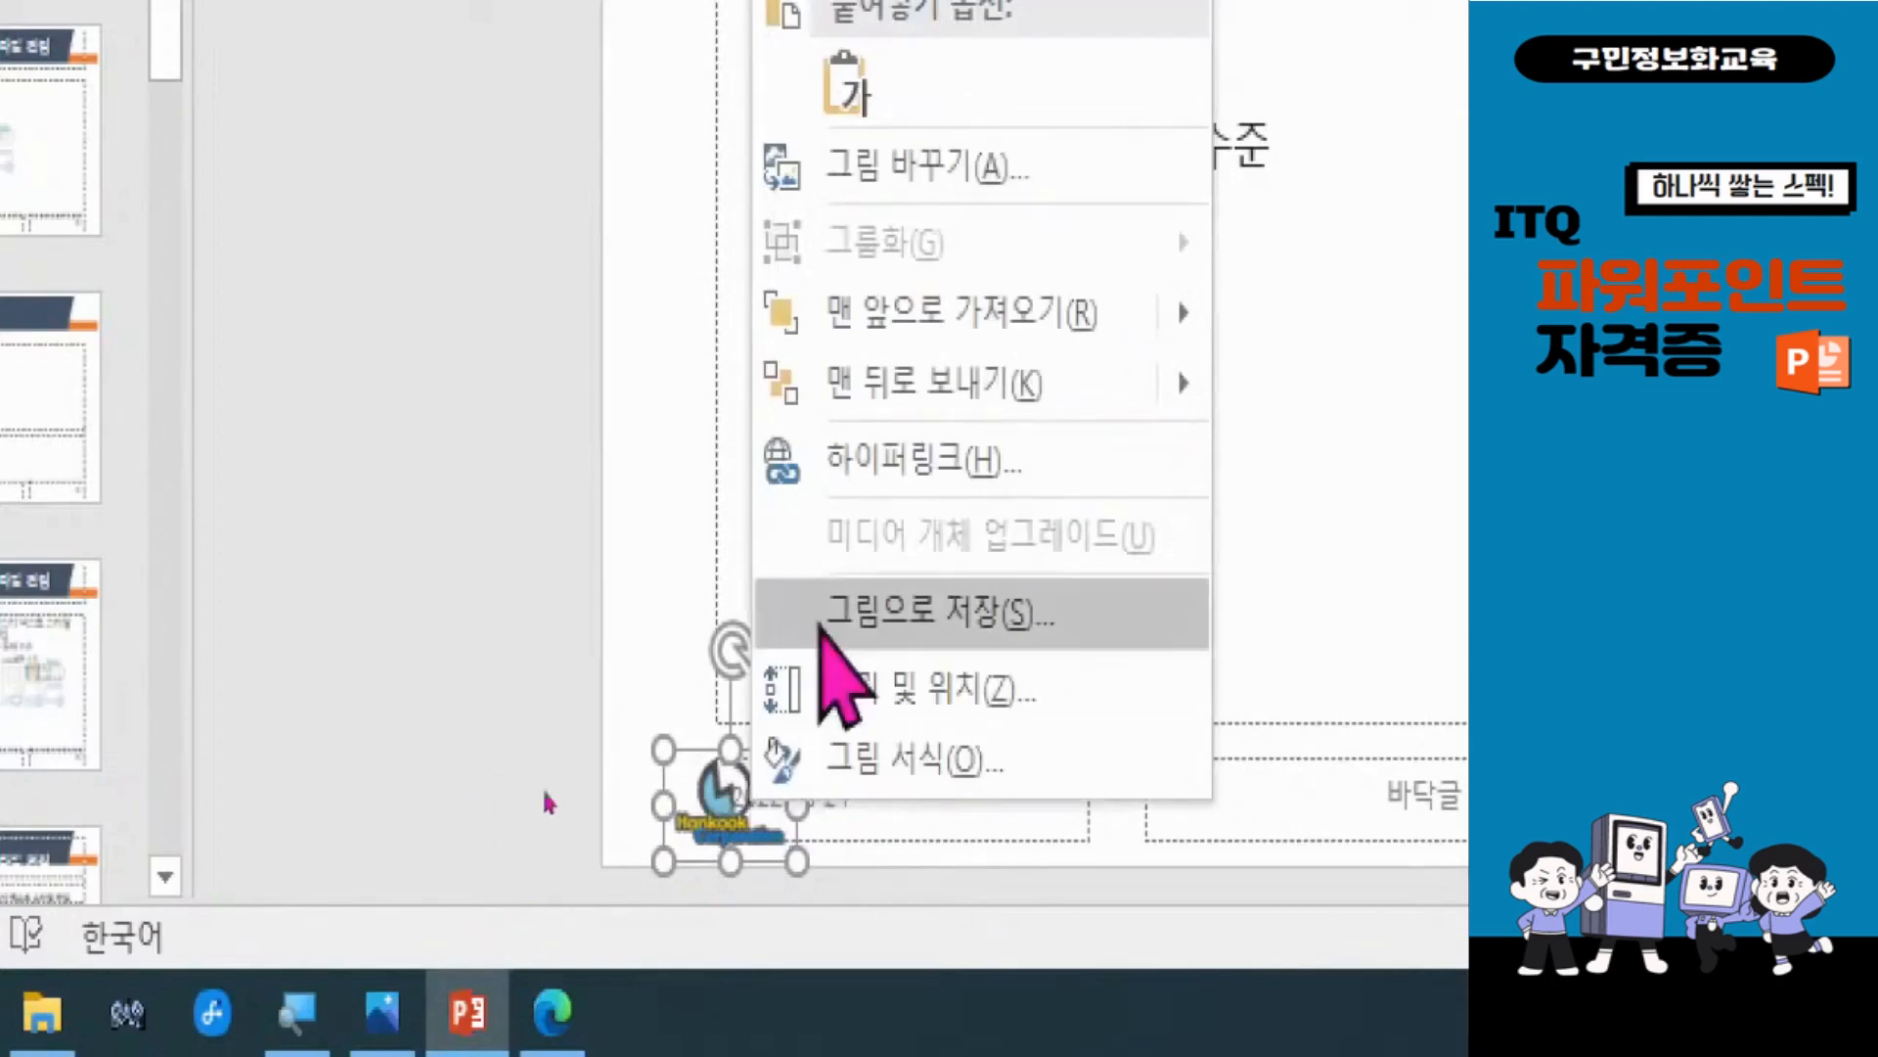
click(934, 166)
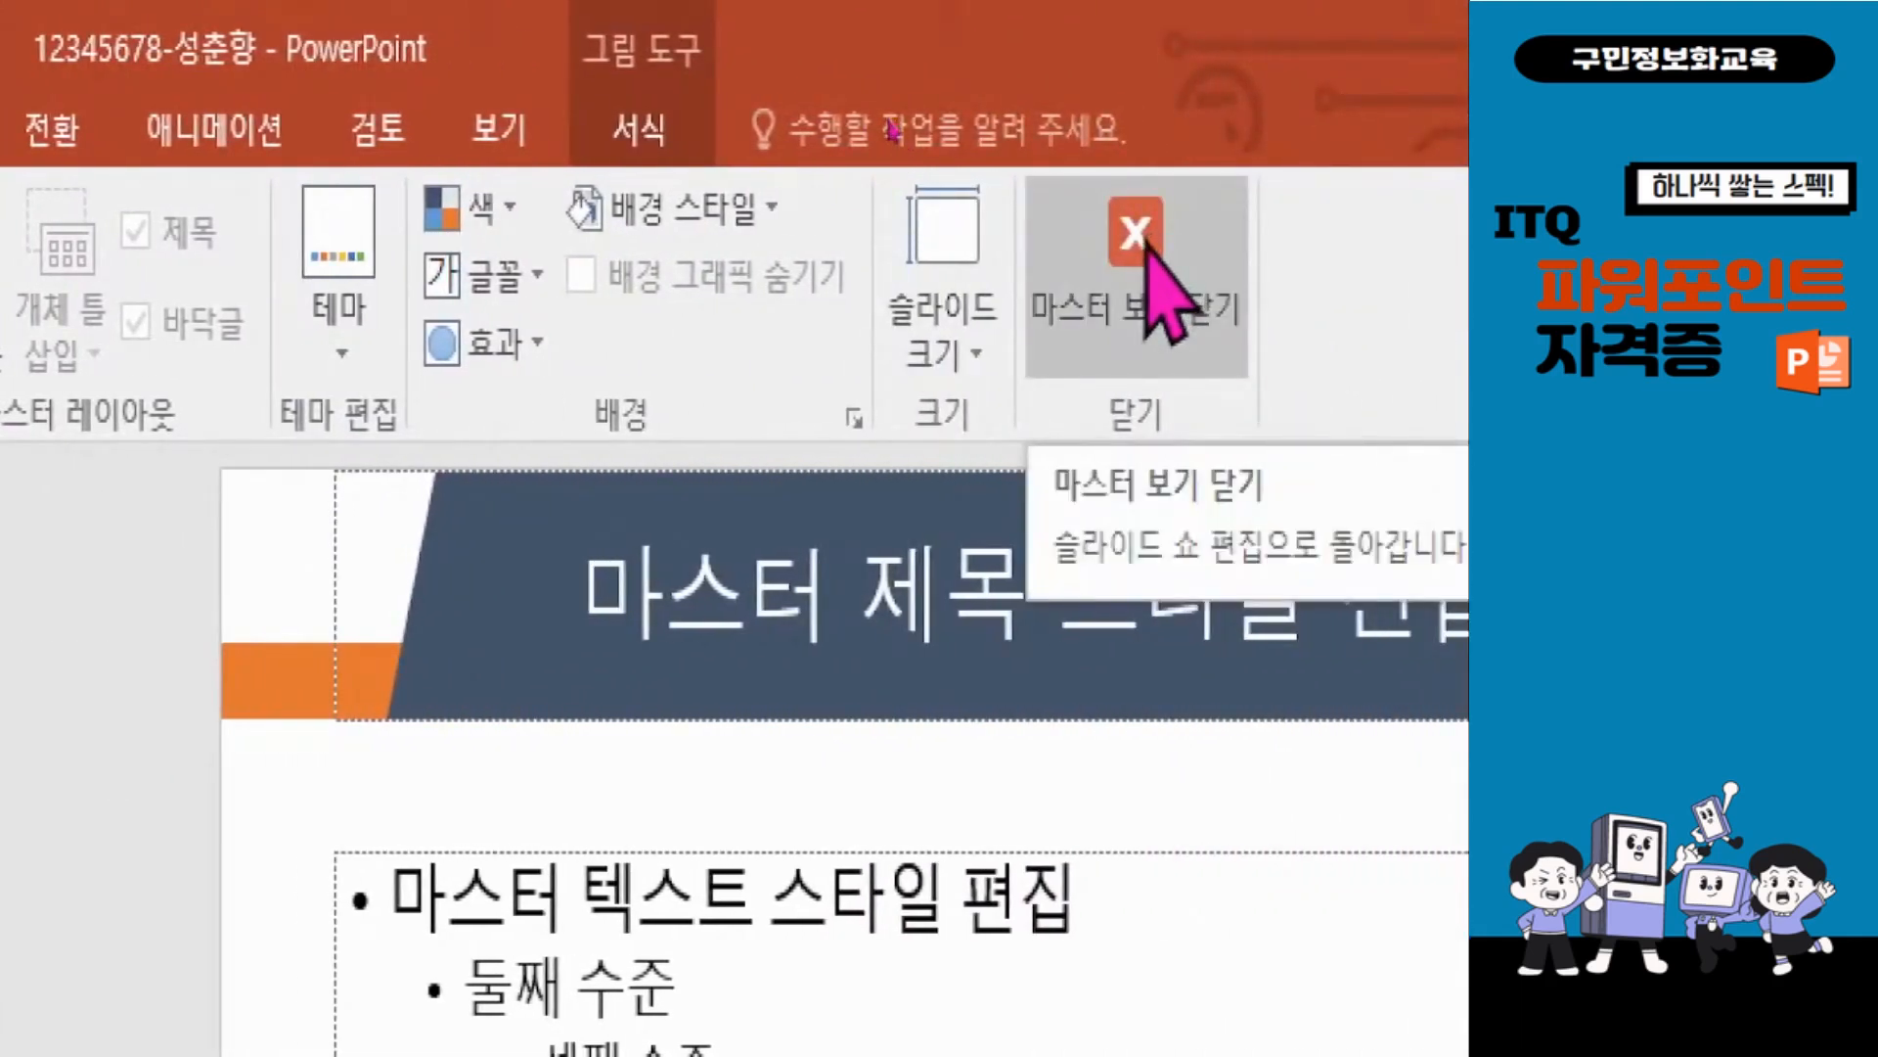
click(1147, 249)
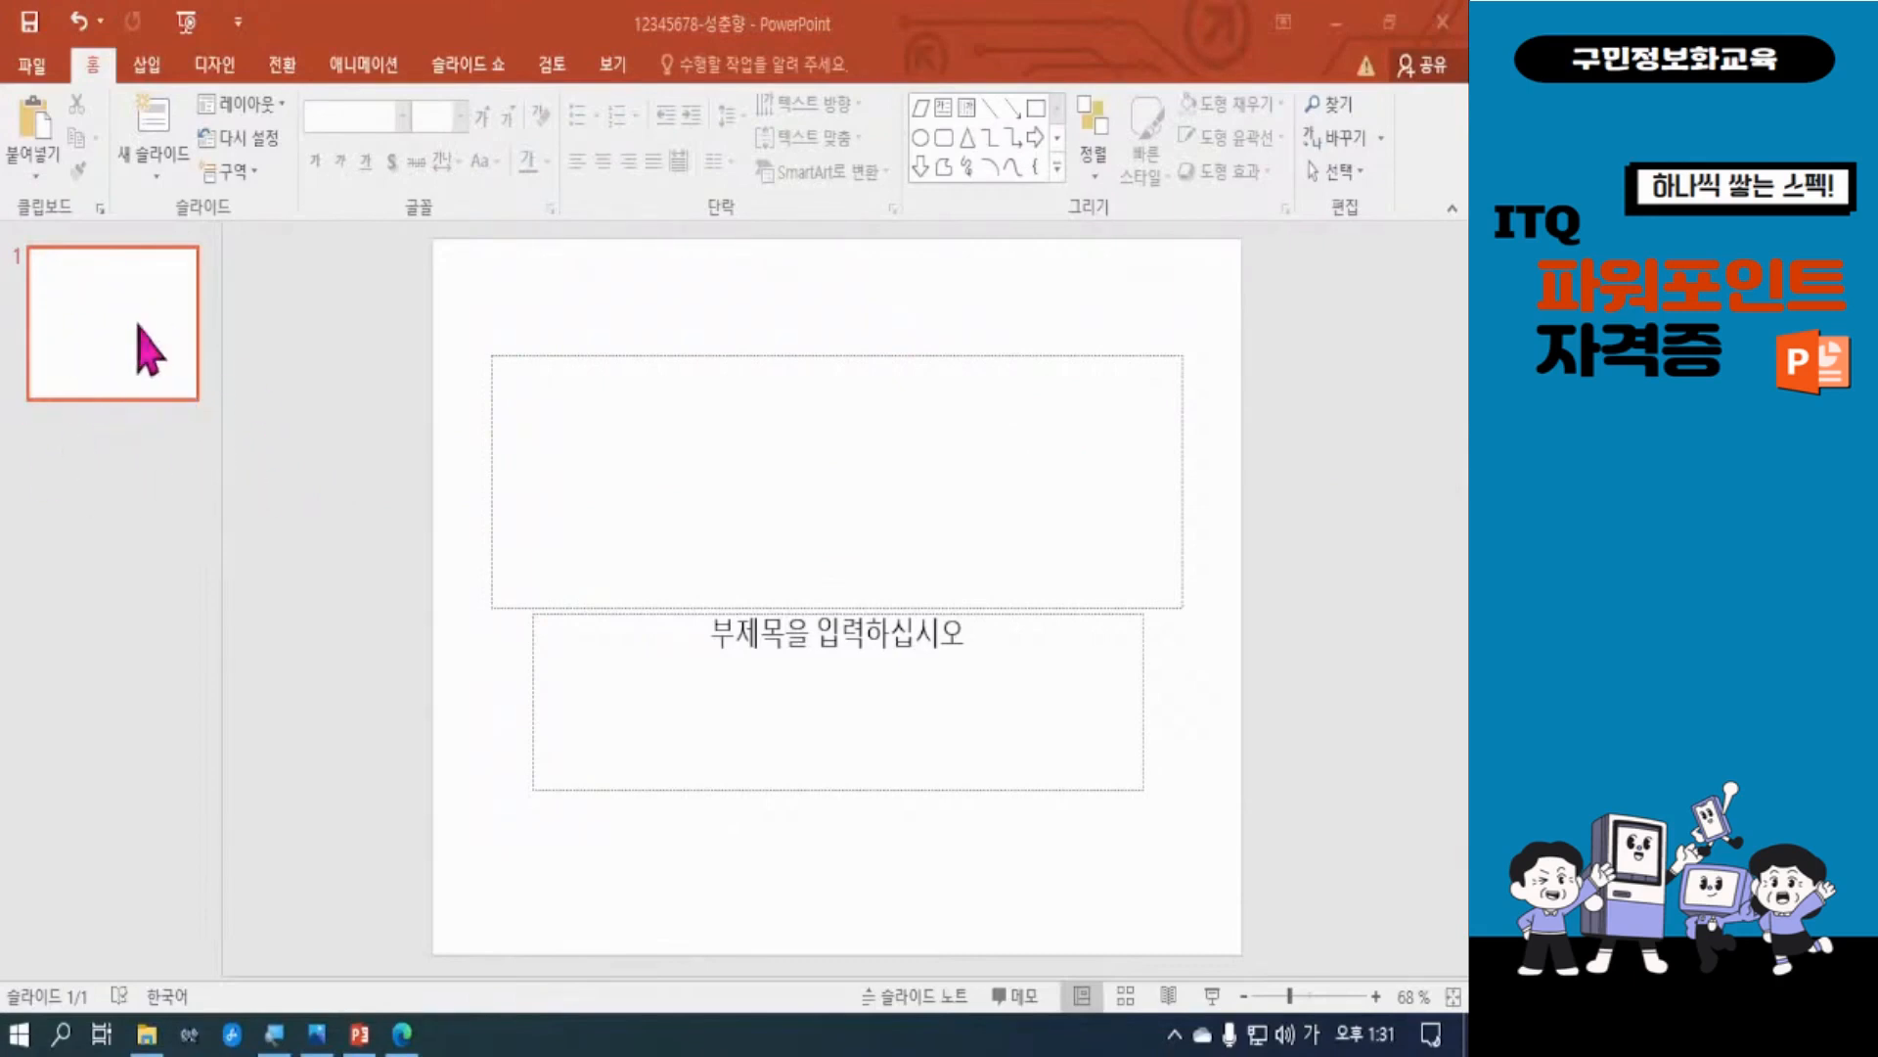
Step: Add five new slides after the title slide so the presentation has six slides
click(84, 342)
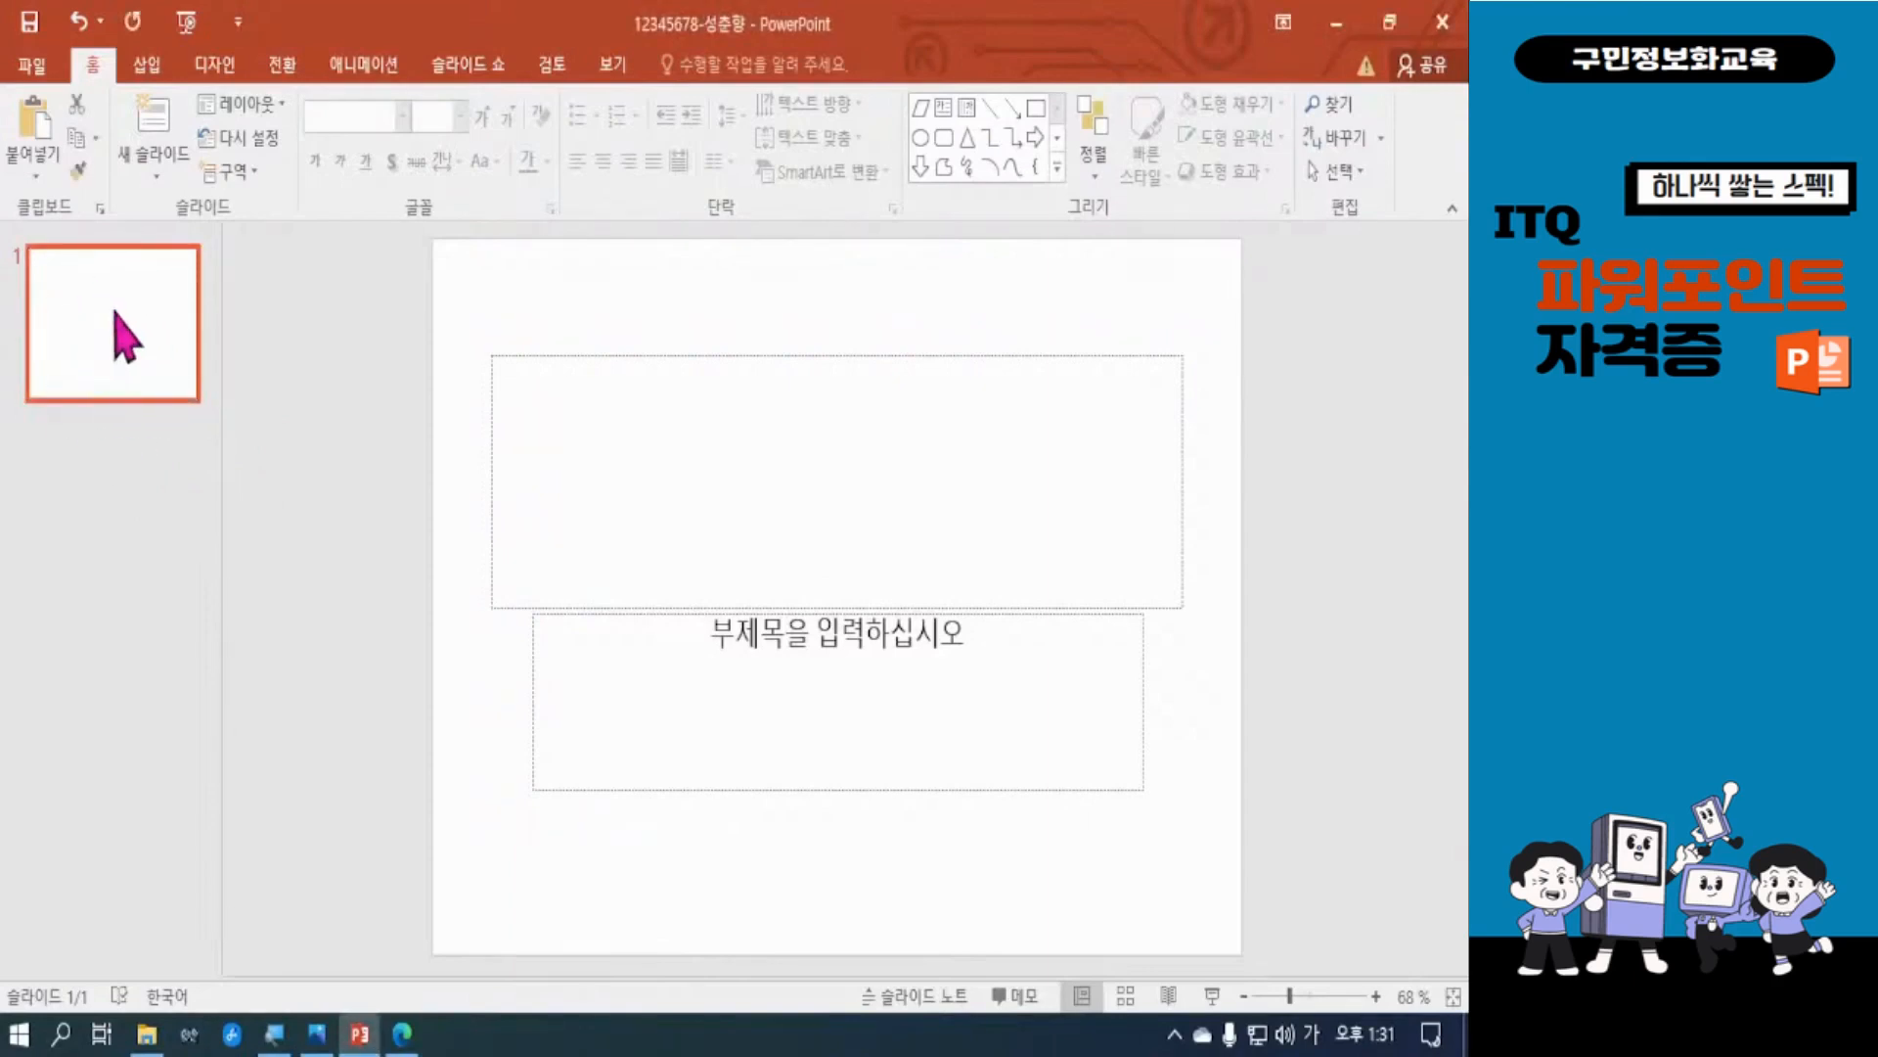
key(Return)
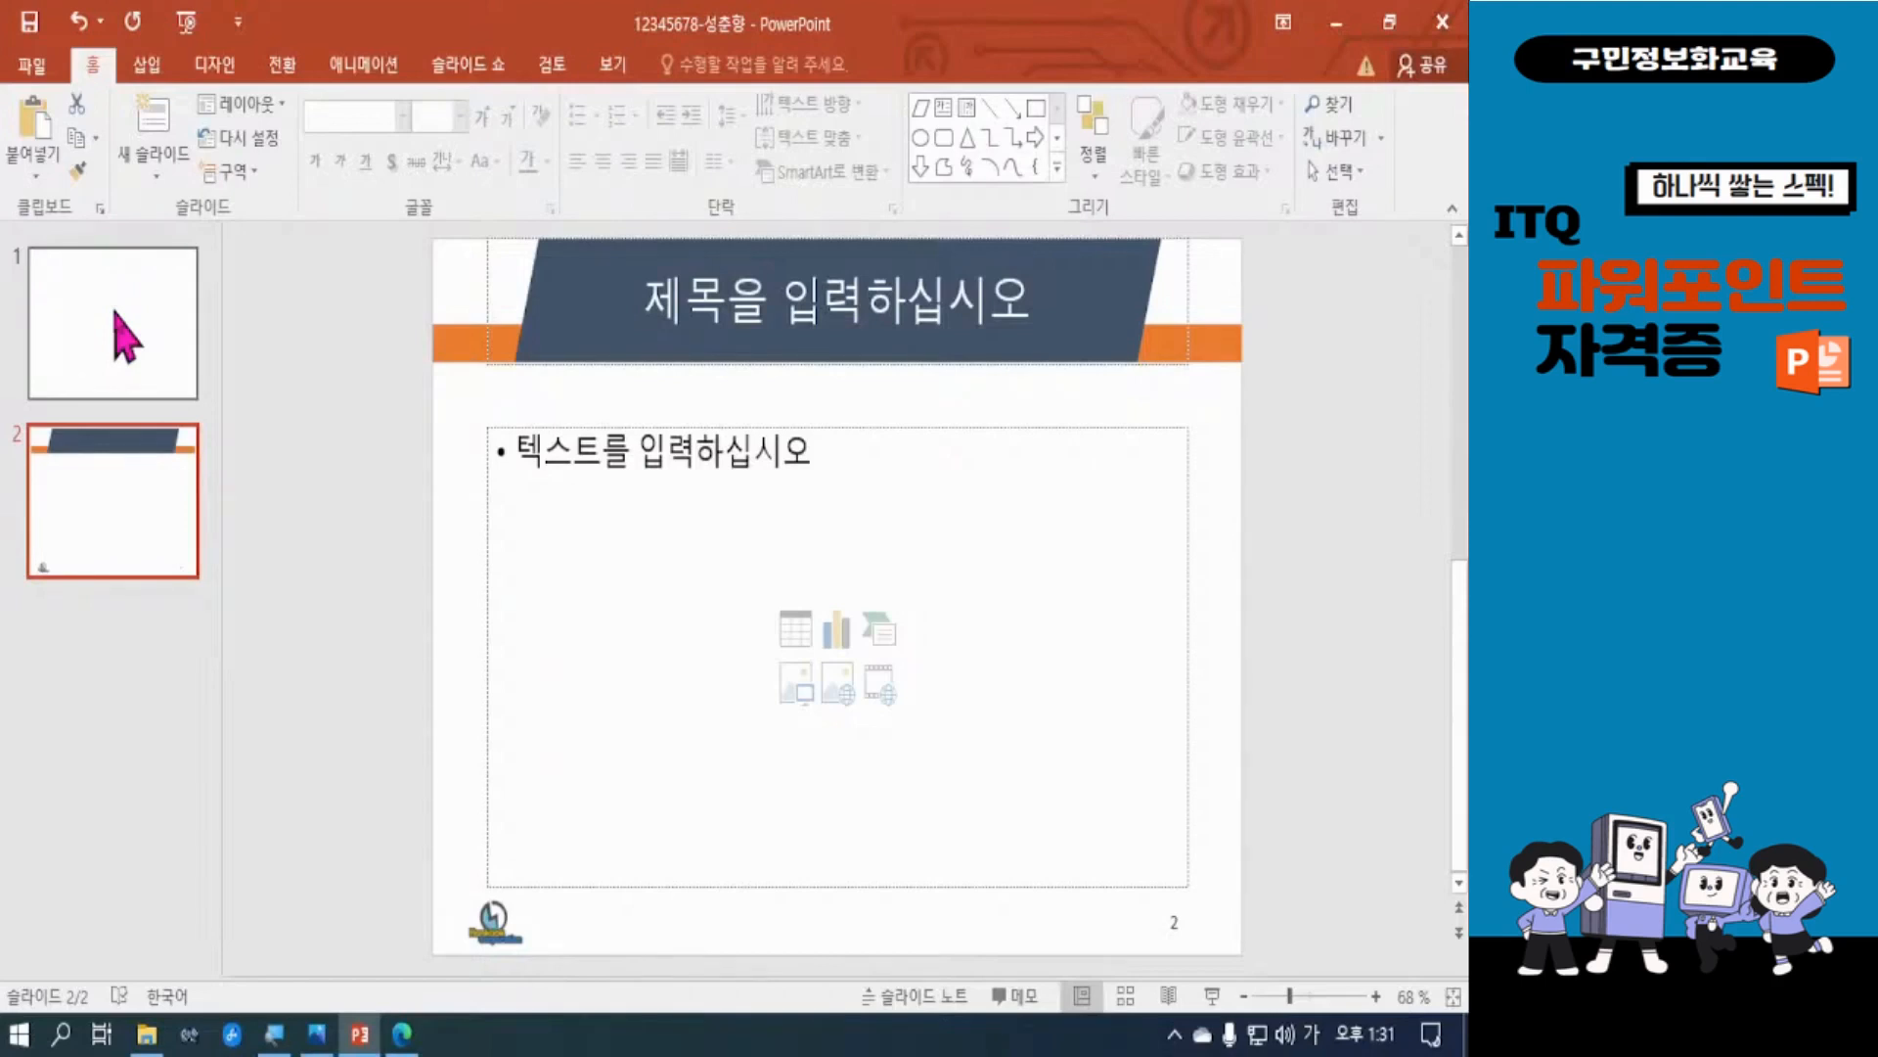
key(ctrl+m)
key(ctrl+m)
key(ctrl+m)
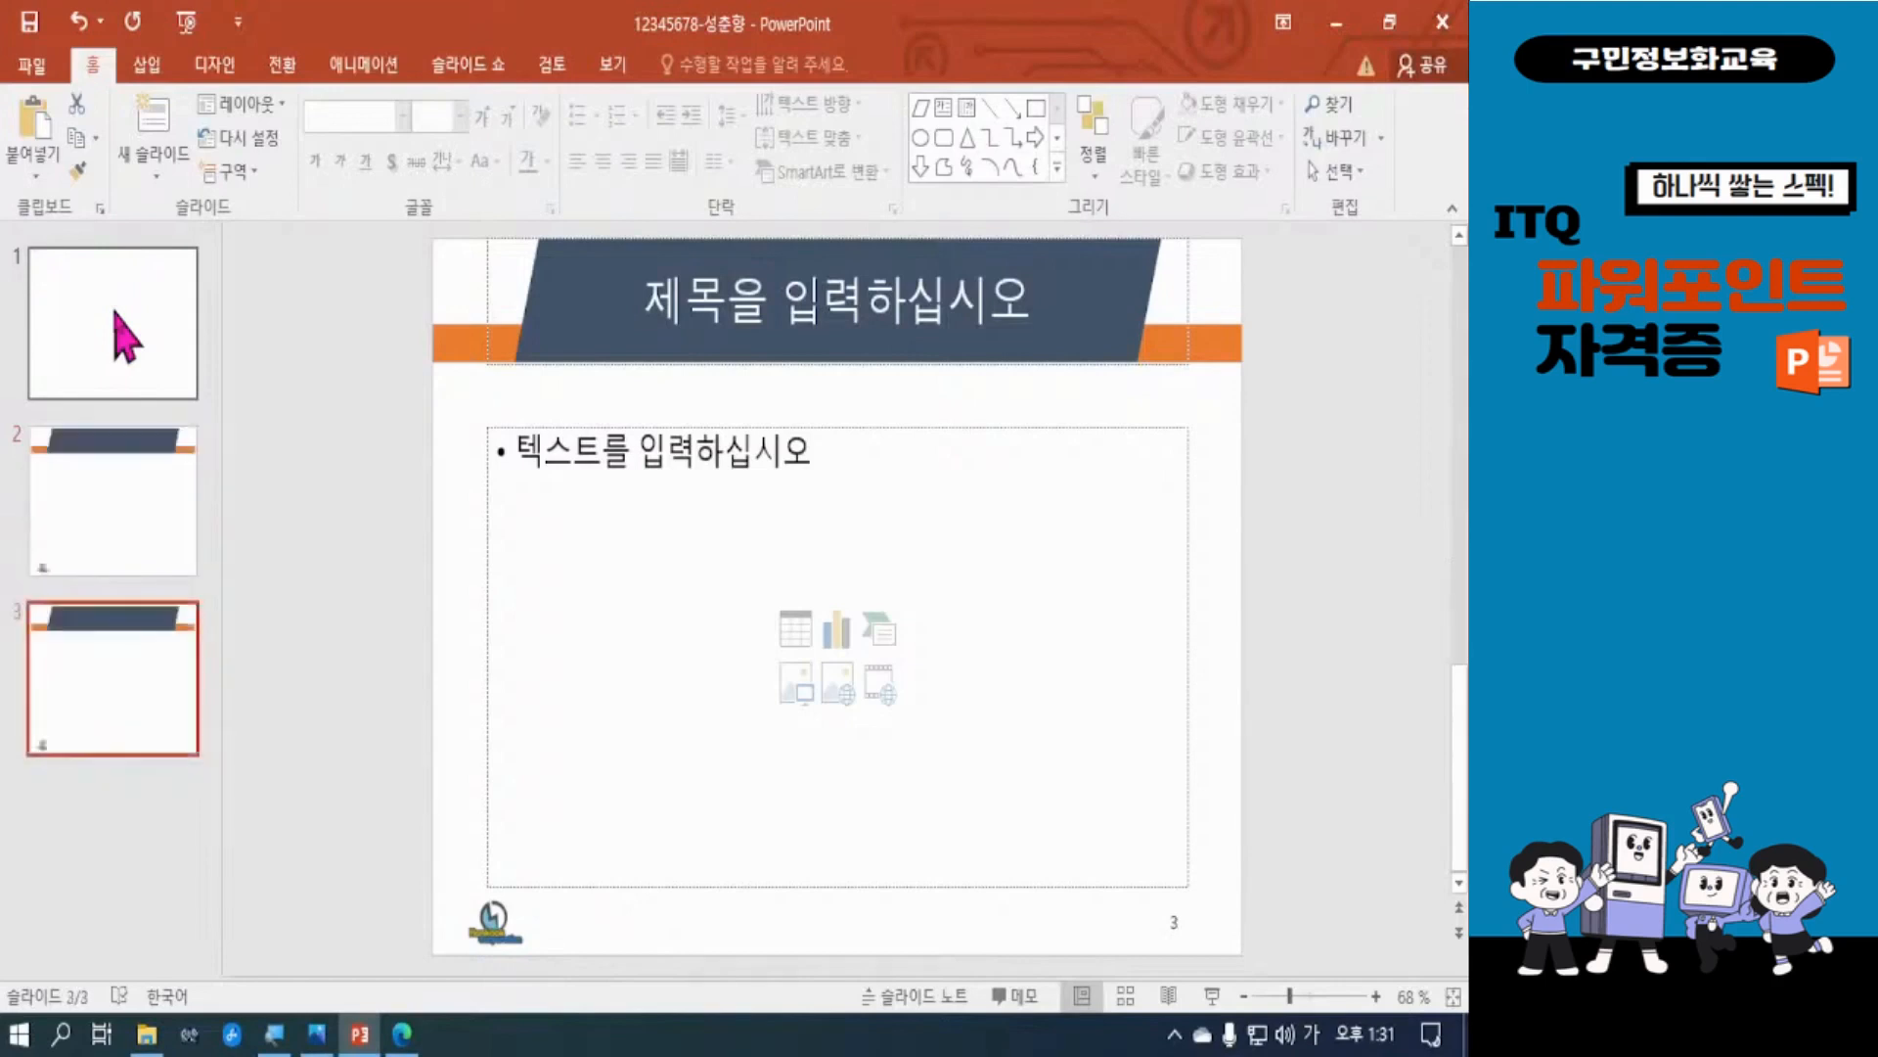
key(ctrl+m)
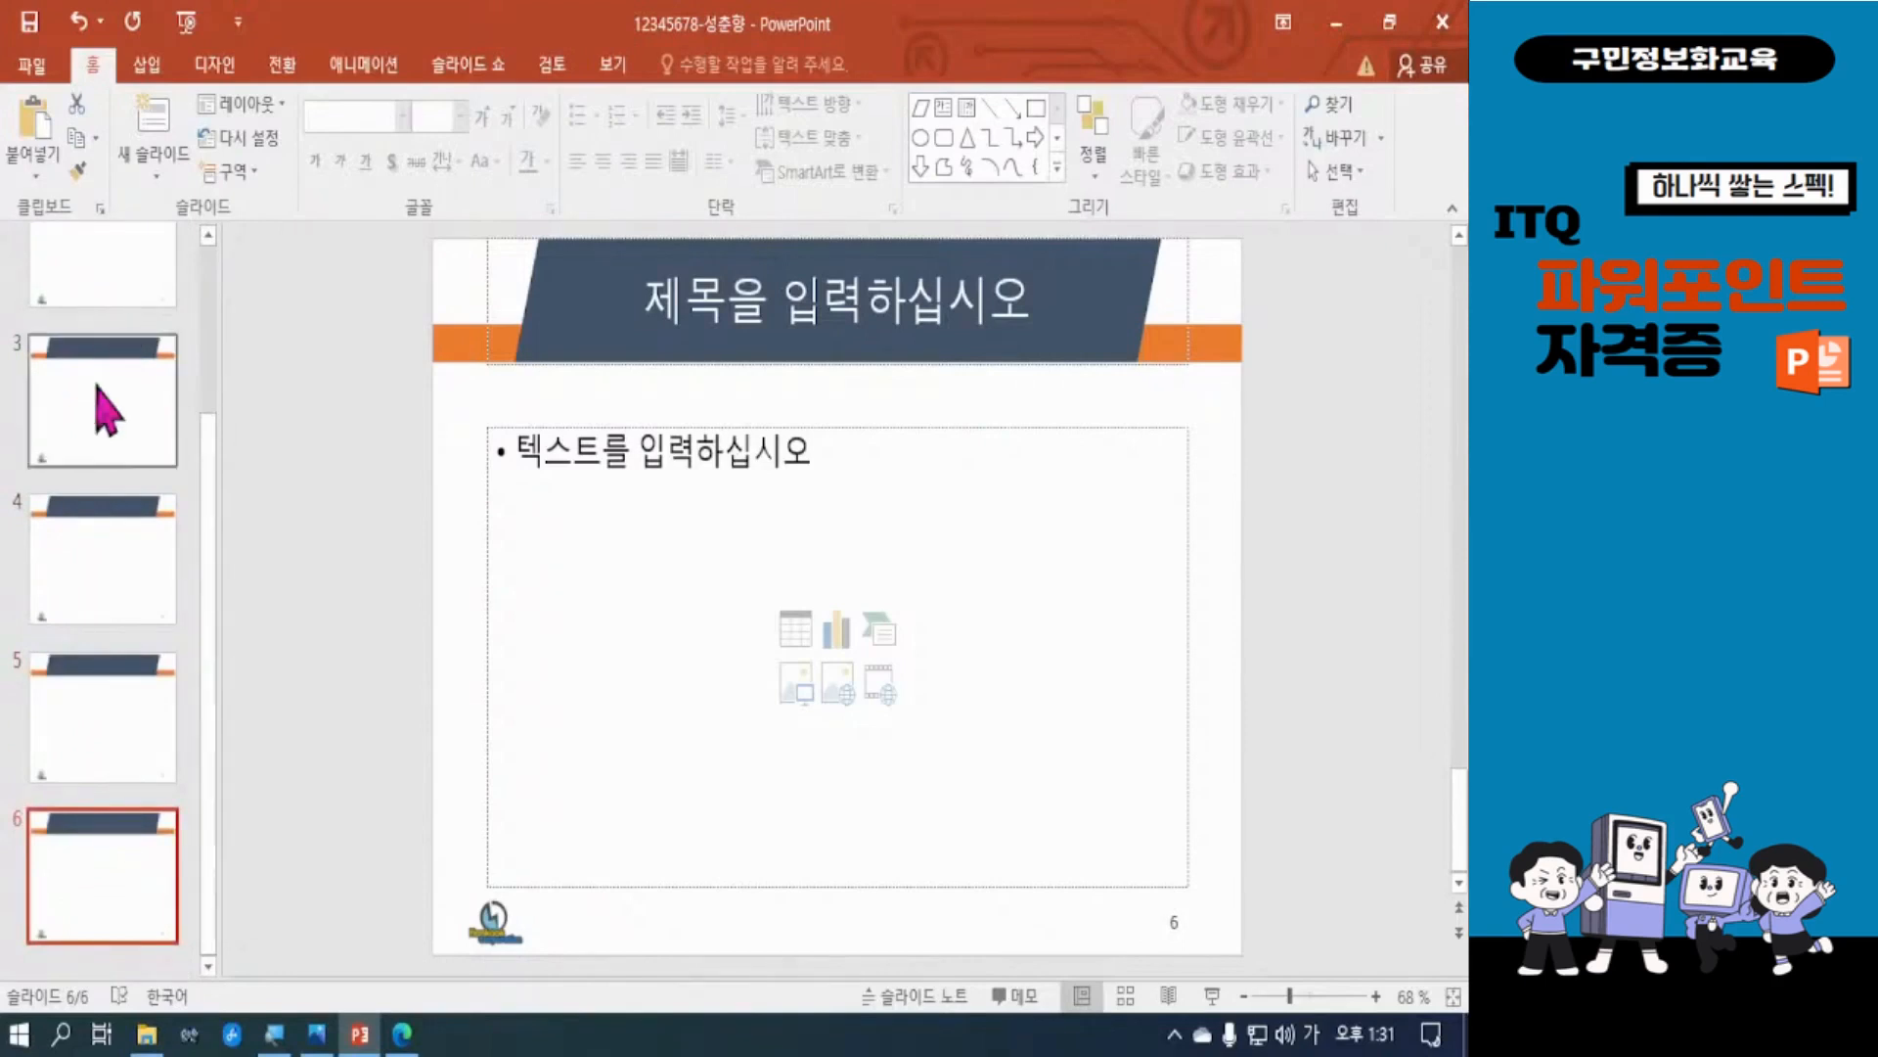
Step: Go back to slide 1 and save the presentation
scroll(111, 526, up, 3)
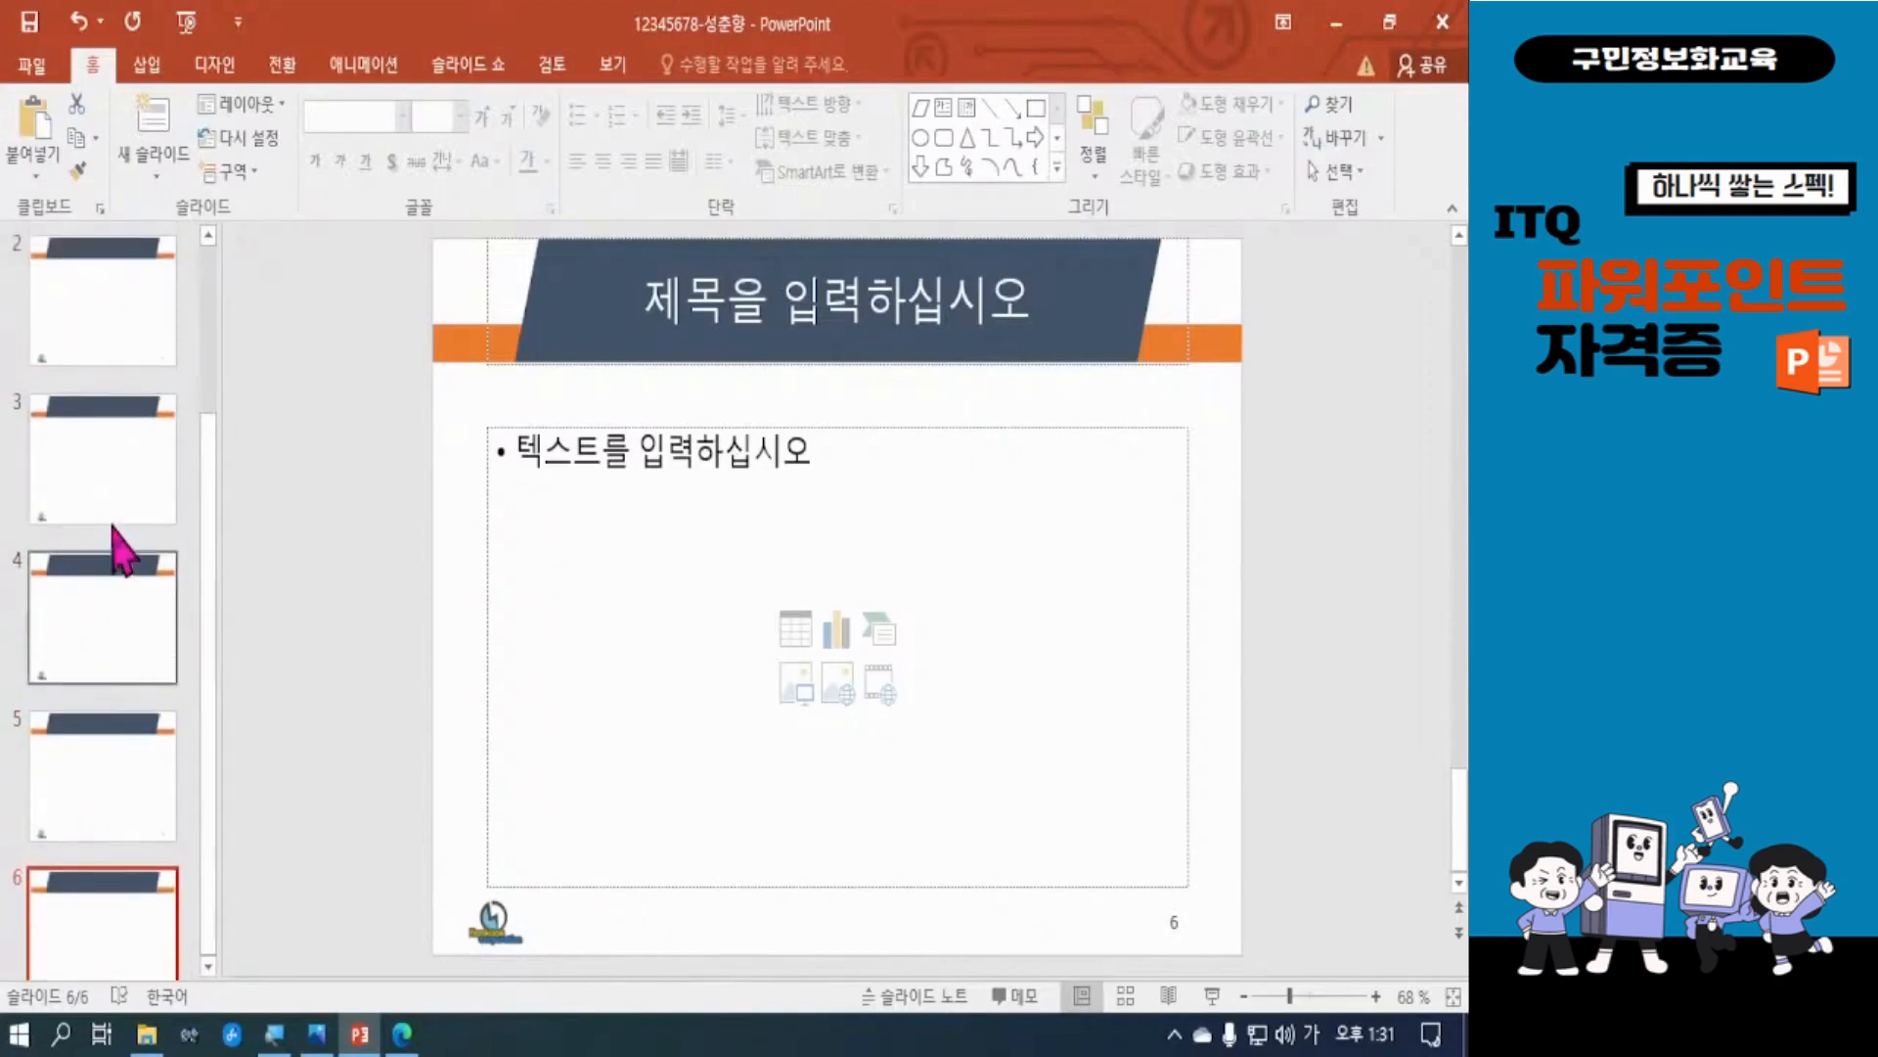
click(154, 323)
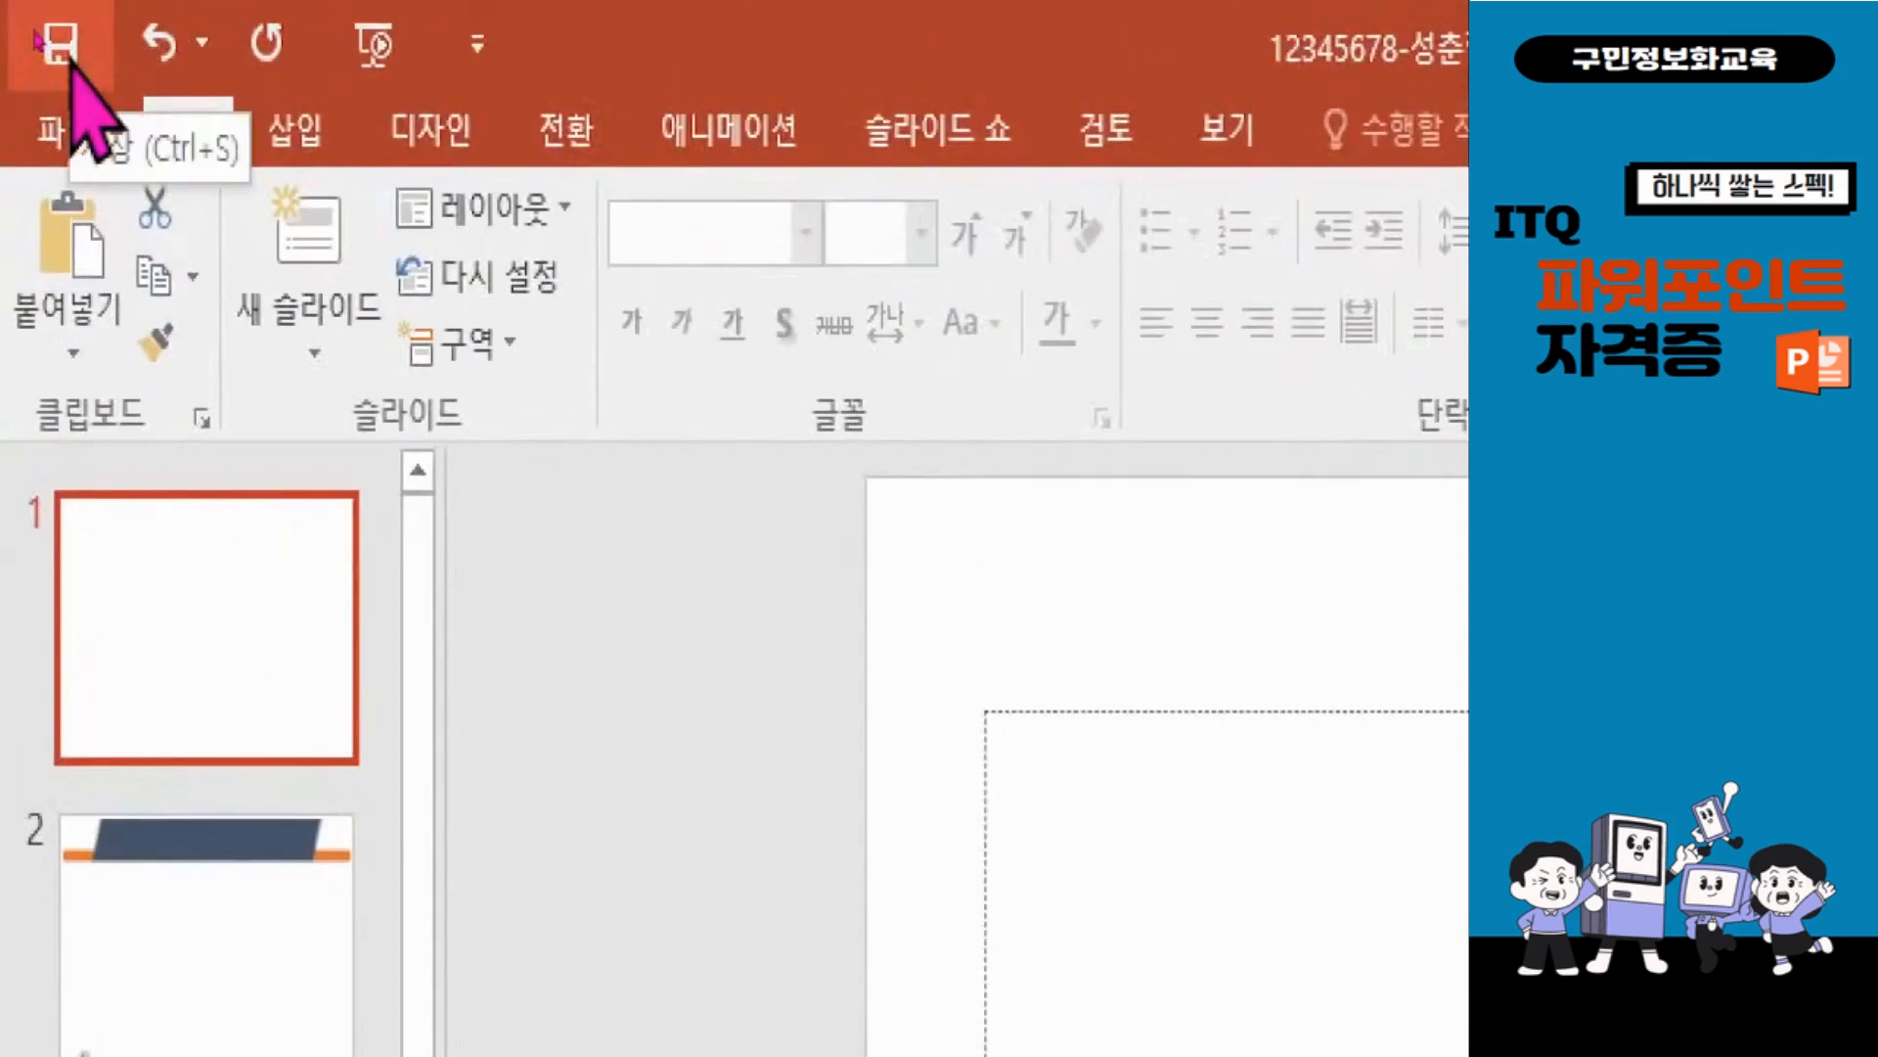
click(69, 57)
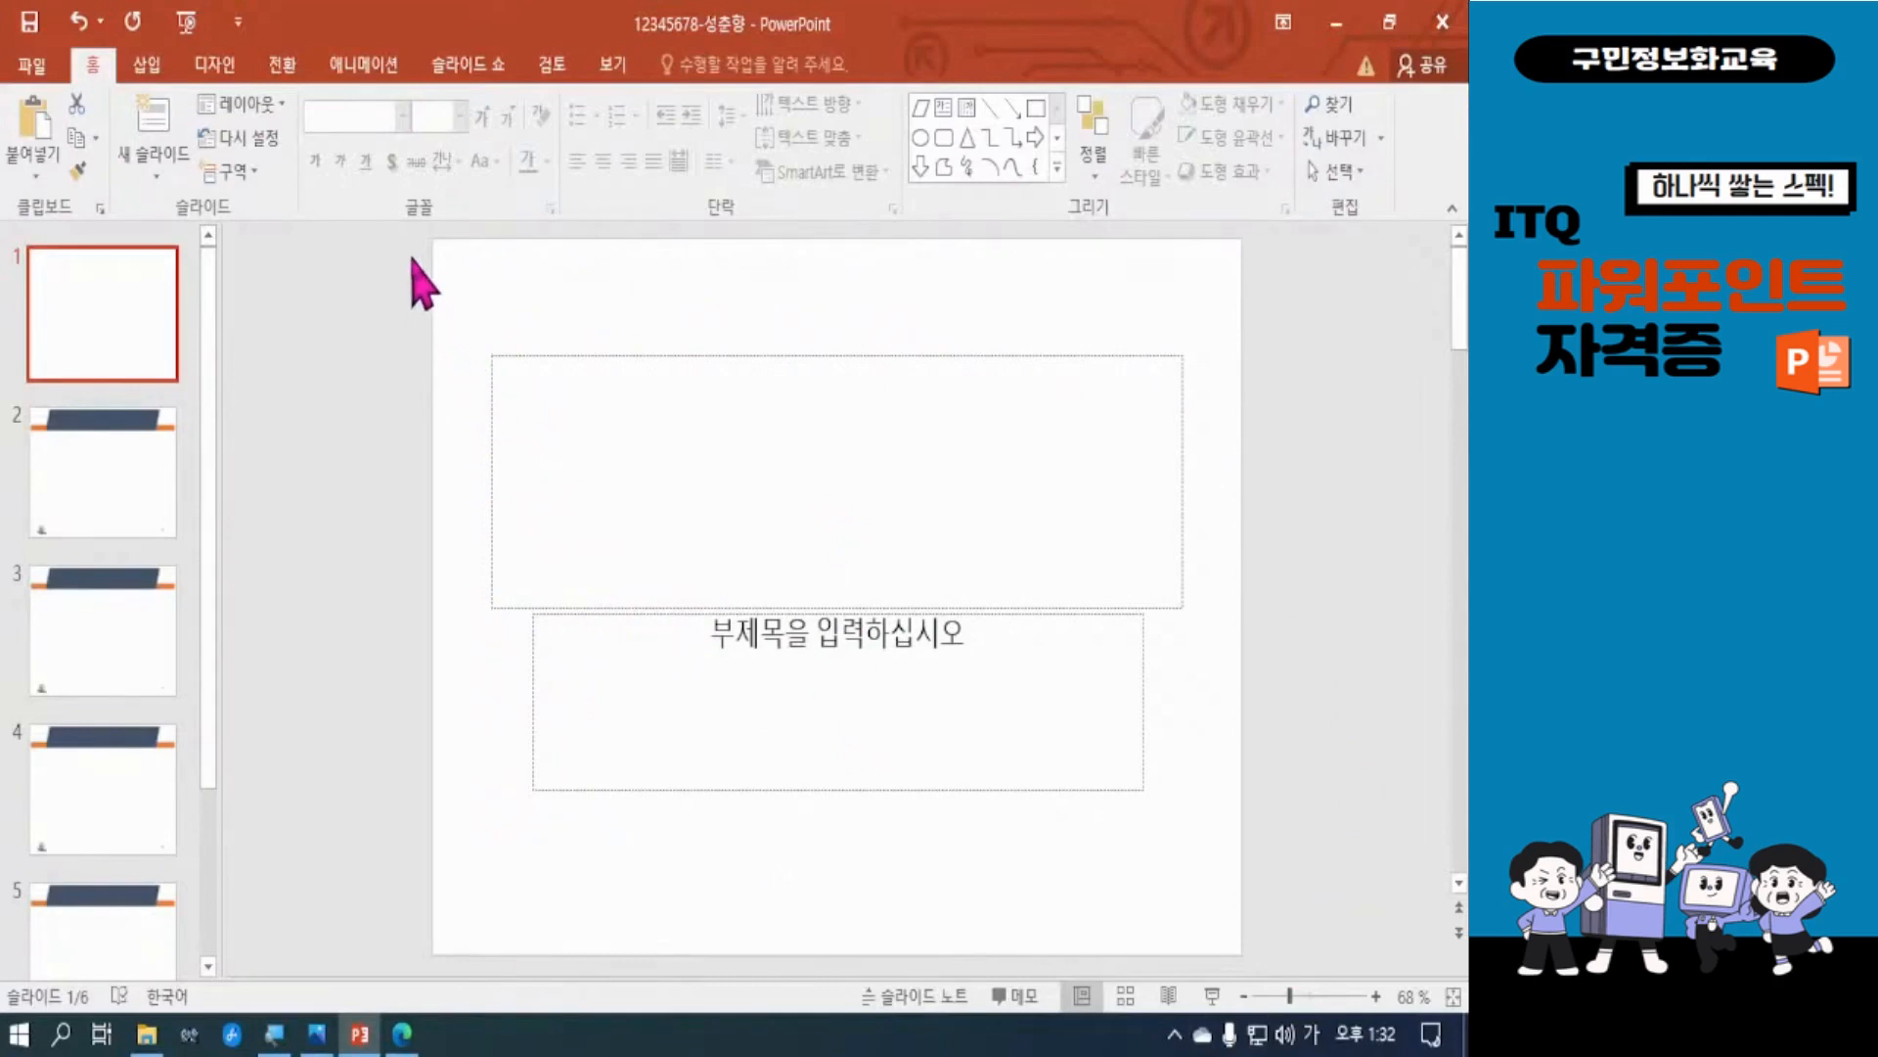
Step: Delete the title and subtitle placeholders from slide 1 and paste the copied logo there
mouse_move(409, 254)
mouse_down()
mouse_move(745, 638)
mouse_move(1342, 910)
mouse_up()
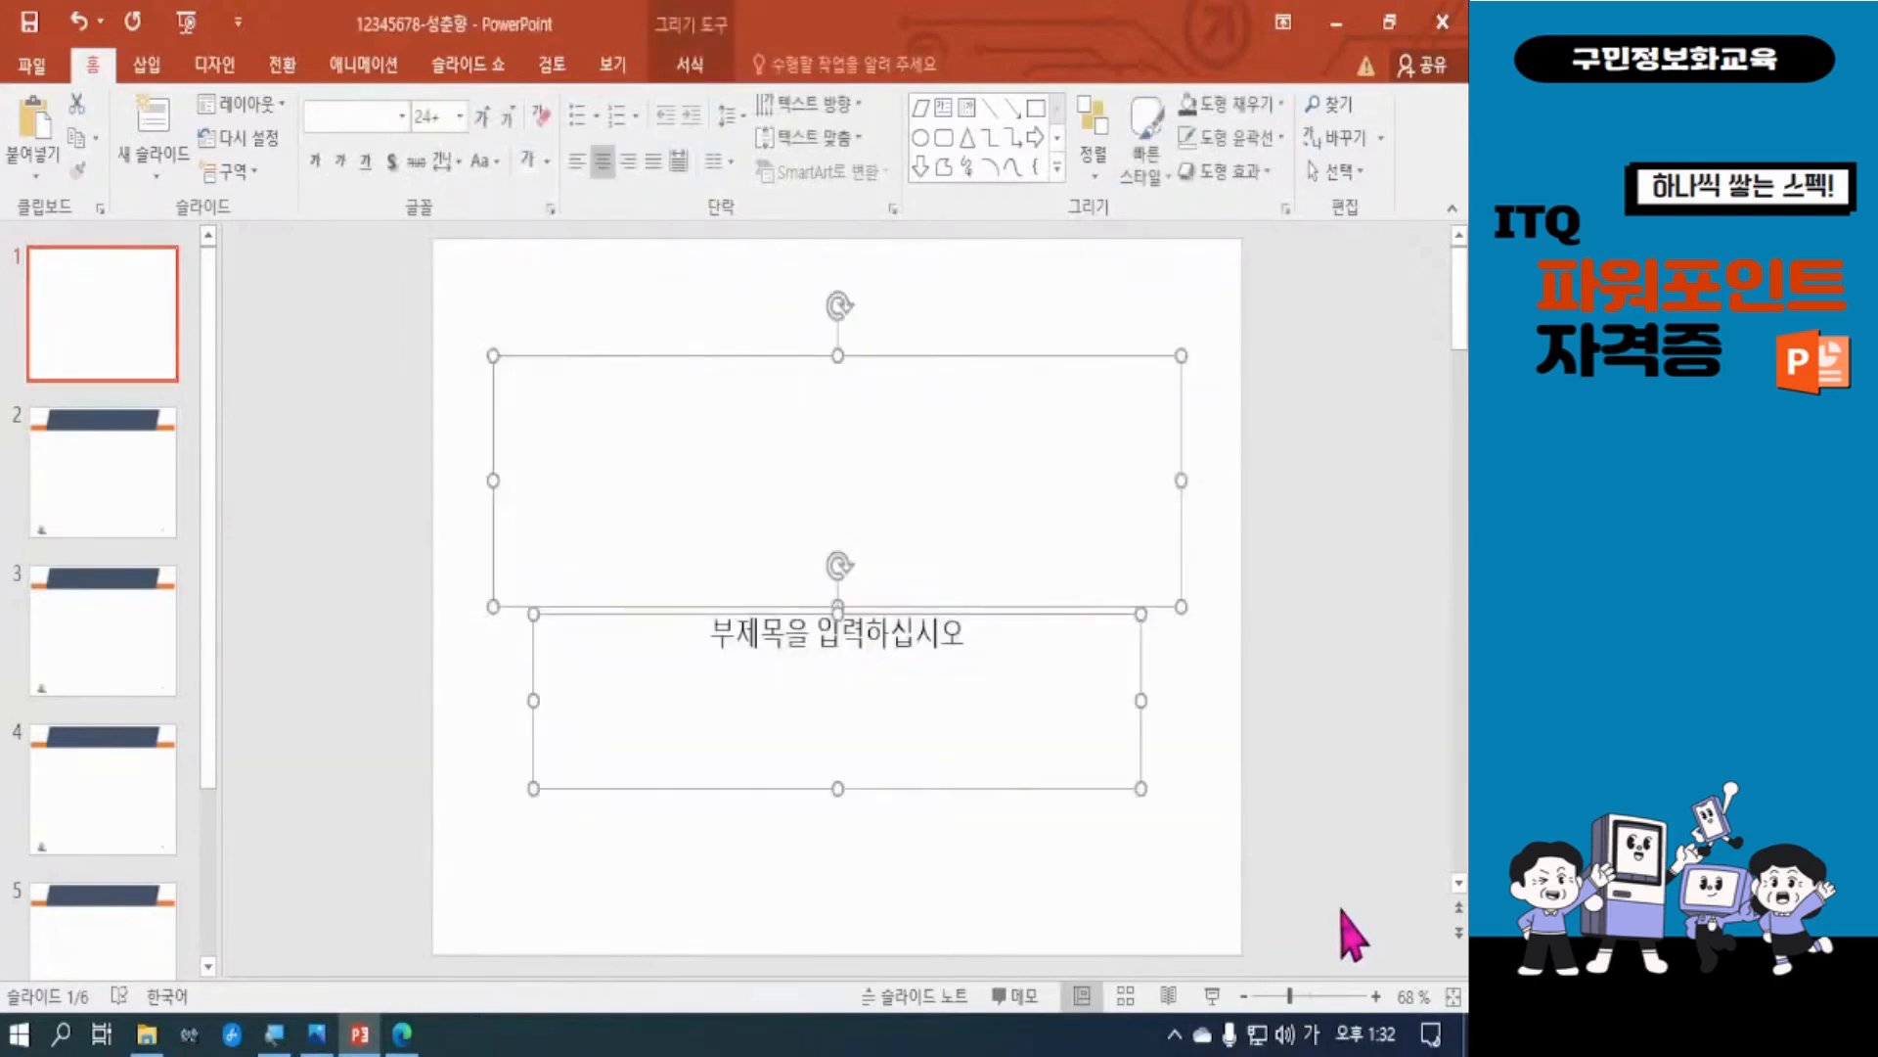
key(Delete)
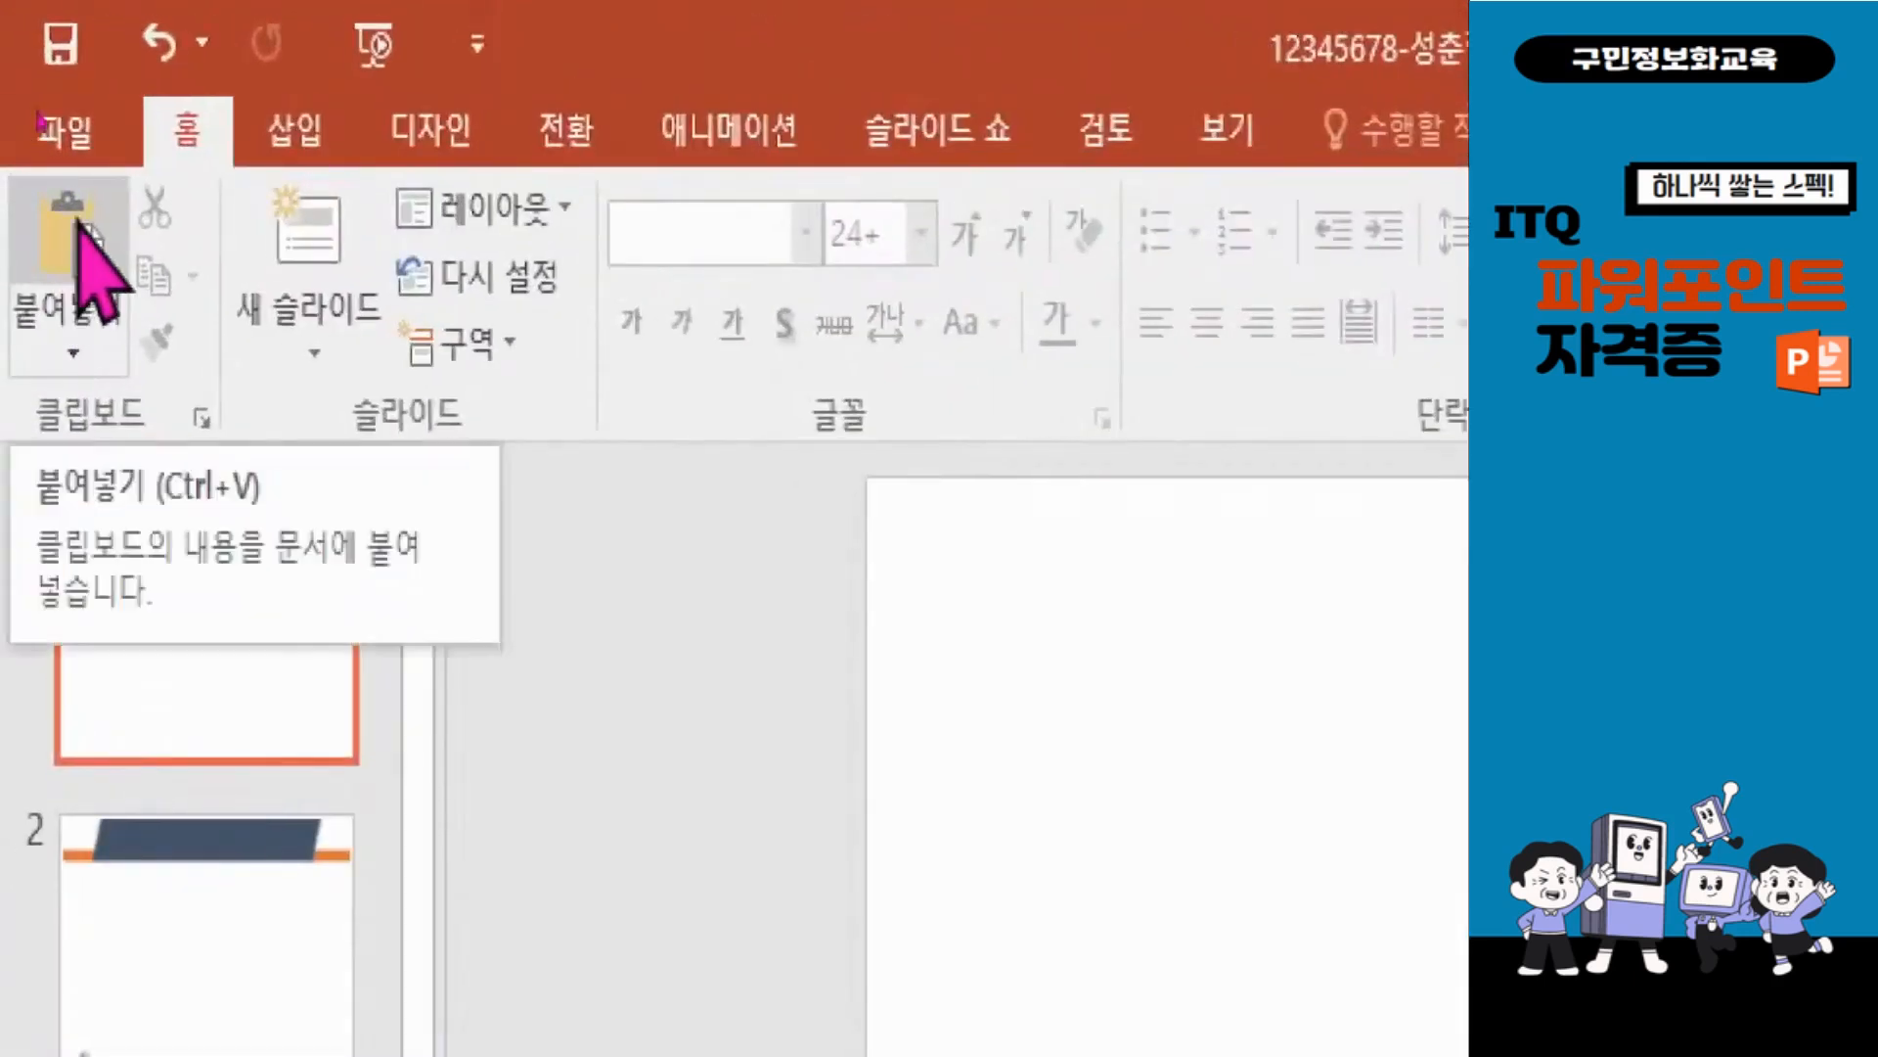
click(68, 221)
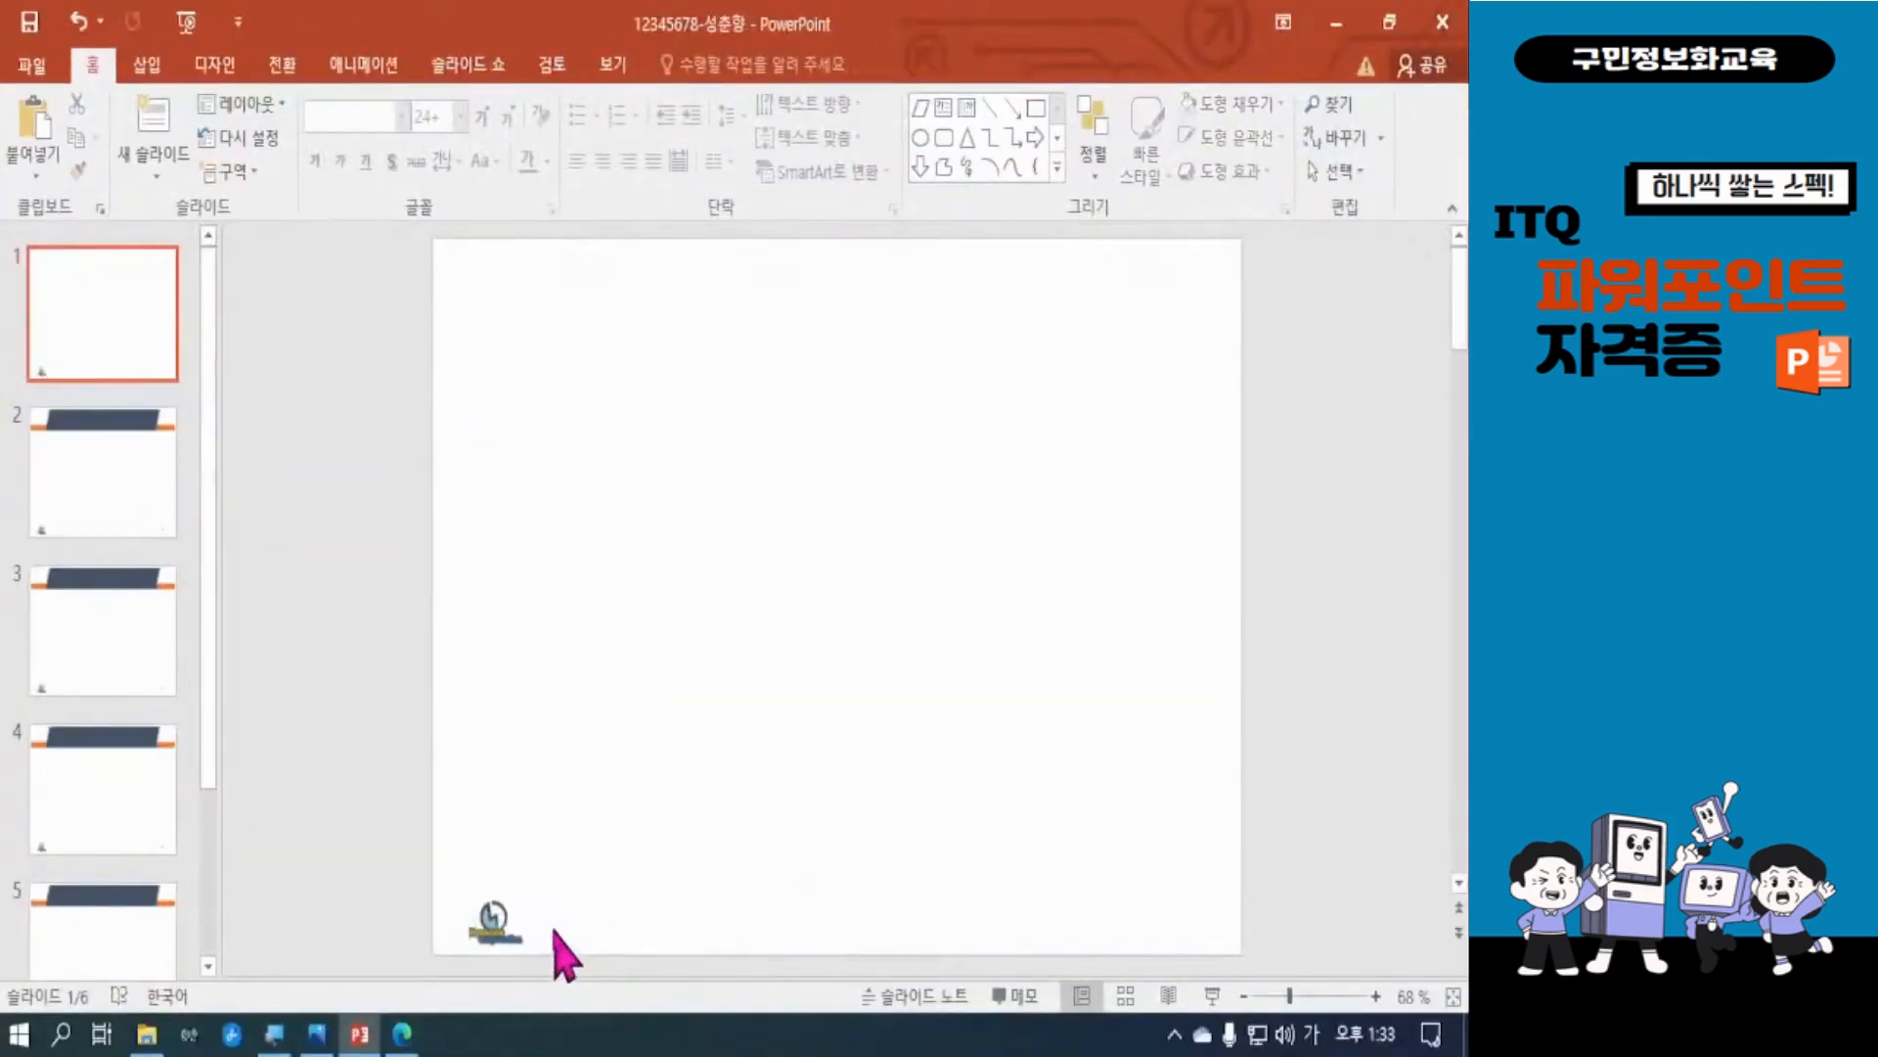
Step: Move the logo to the upper-left corner of slide 1, nudge it into place and deselect it
drag(495, 917, 533, 329)
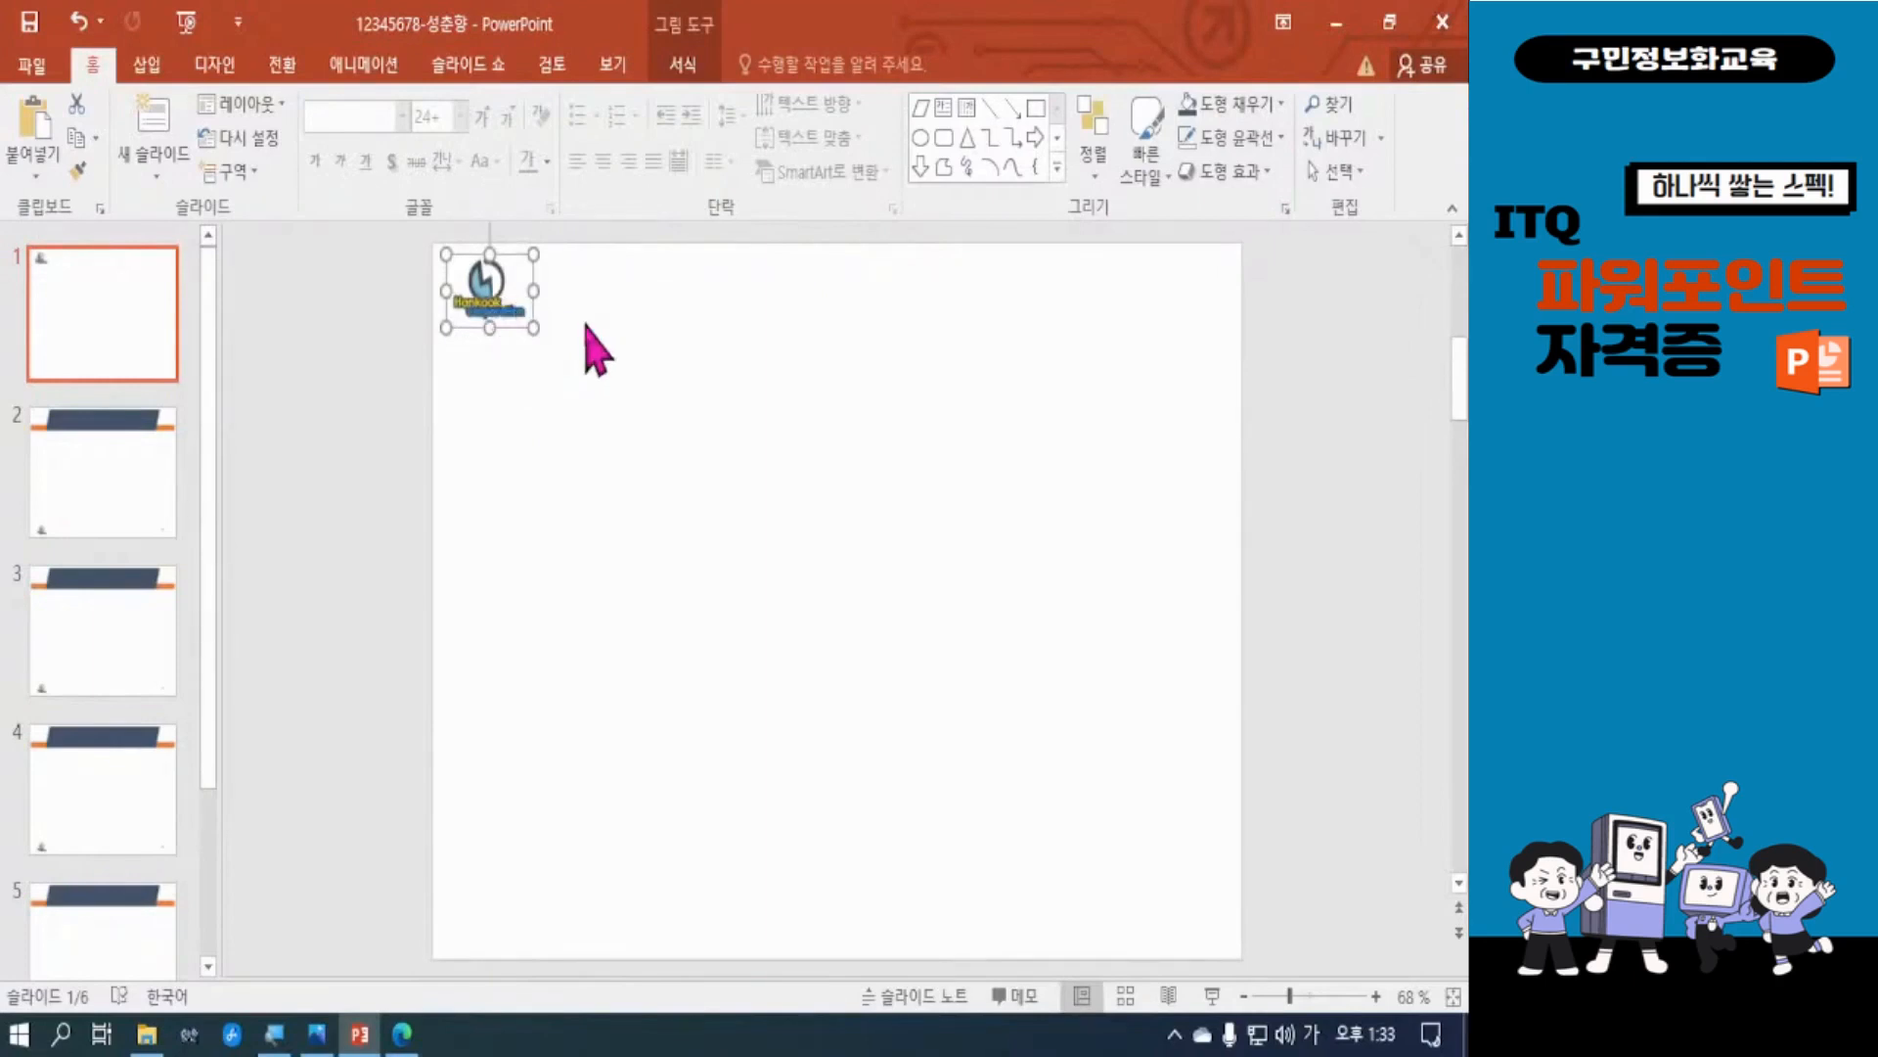
key(ctrl+z)
key(ctrl+z)
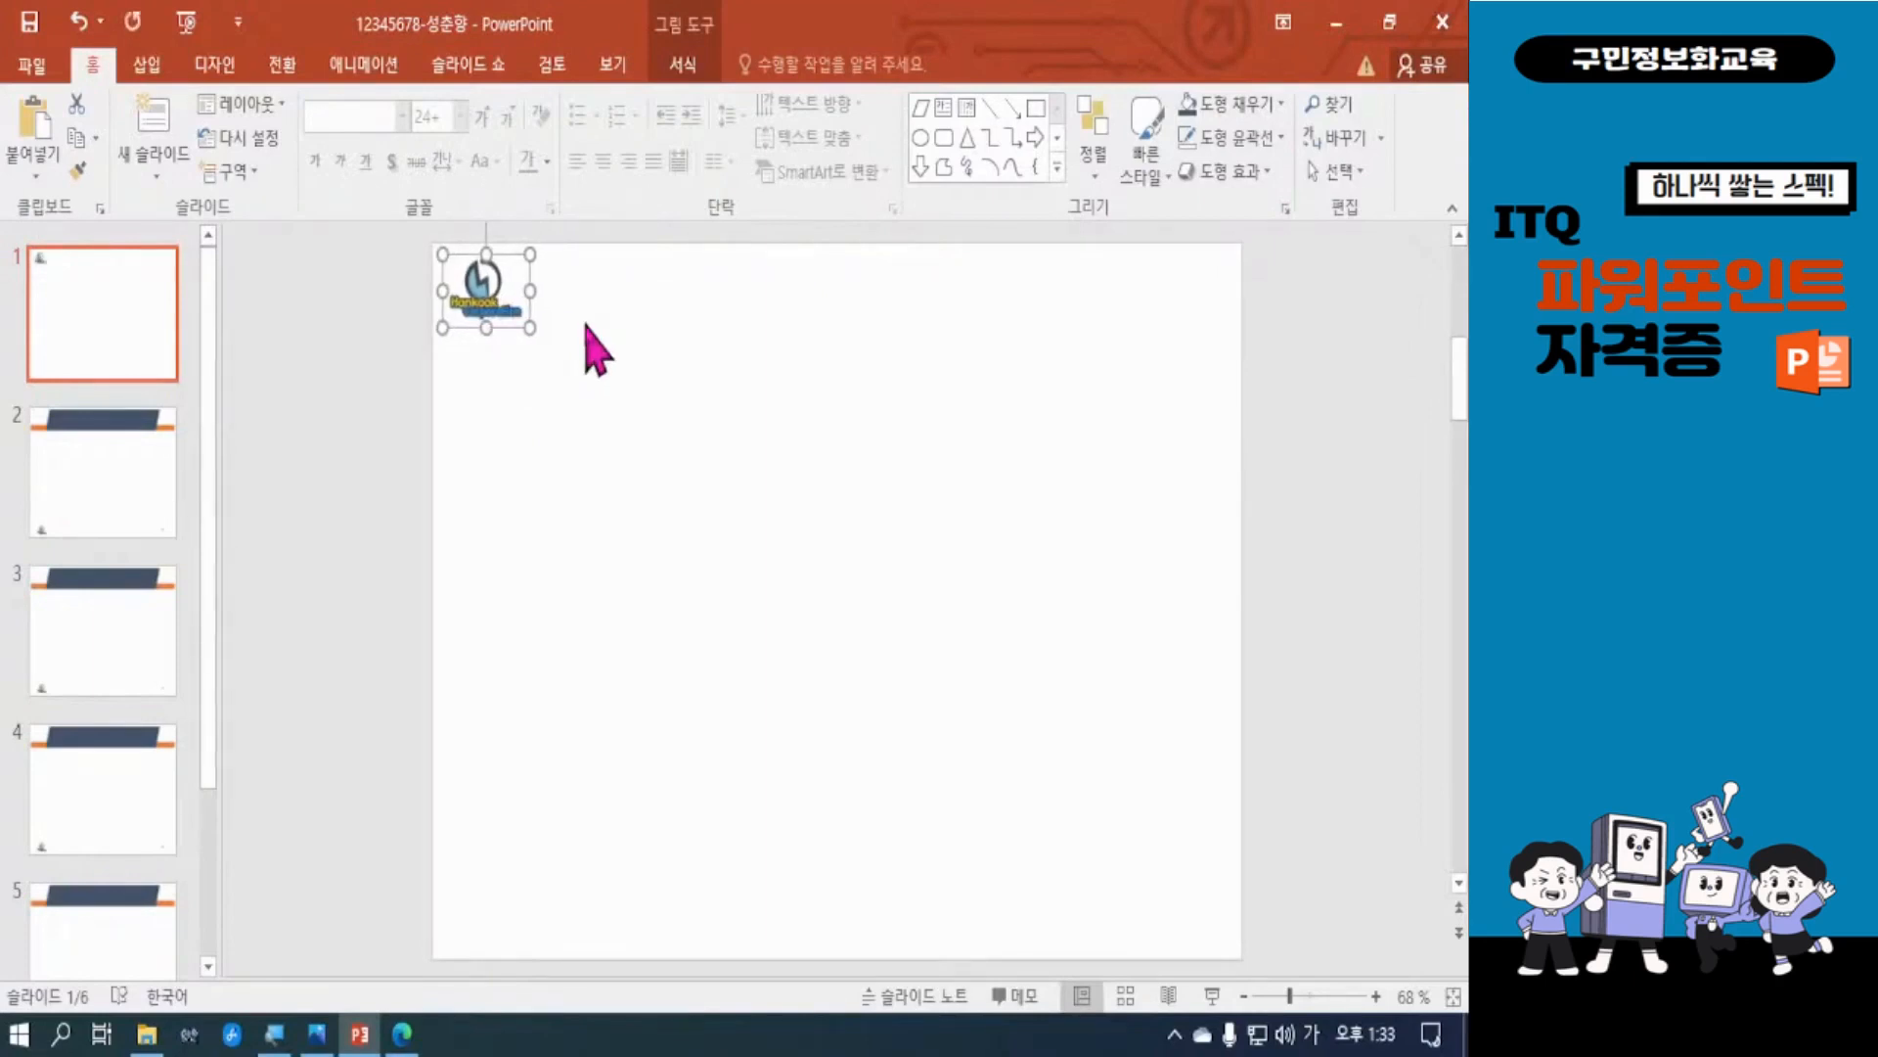
key(ctrl+Left)
key(ctrl+Left)
key(ctrl+Left)
key(ctrl+Left)
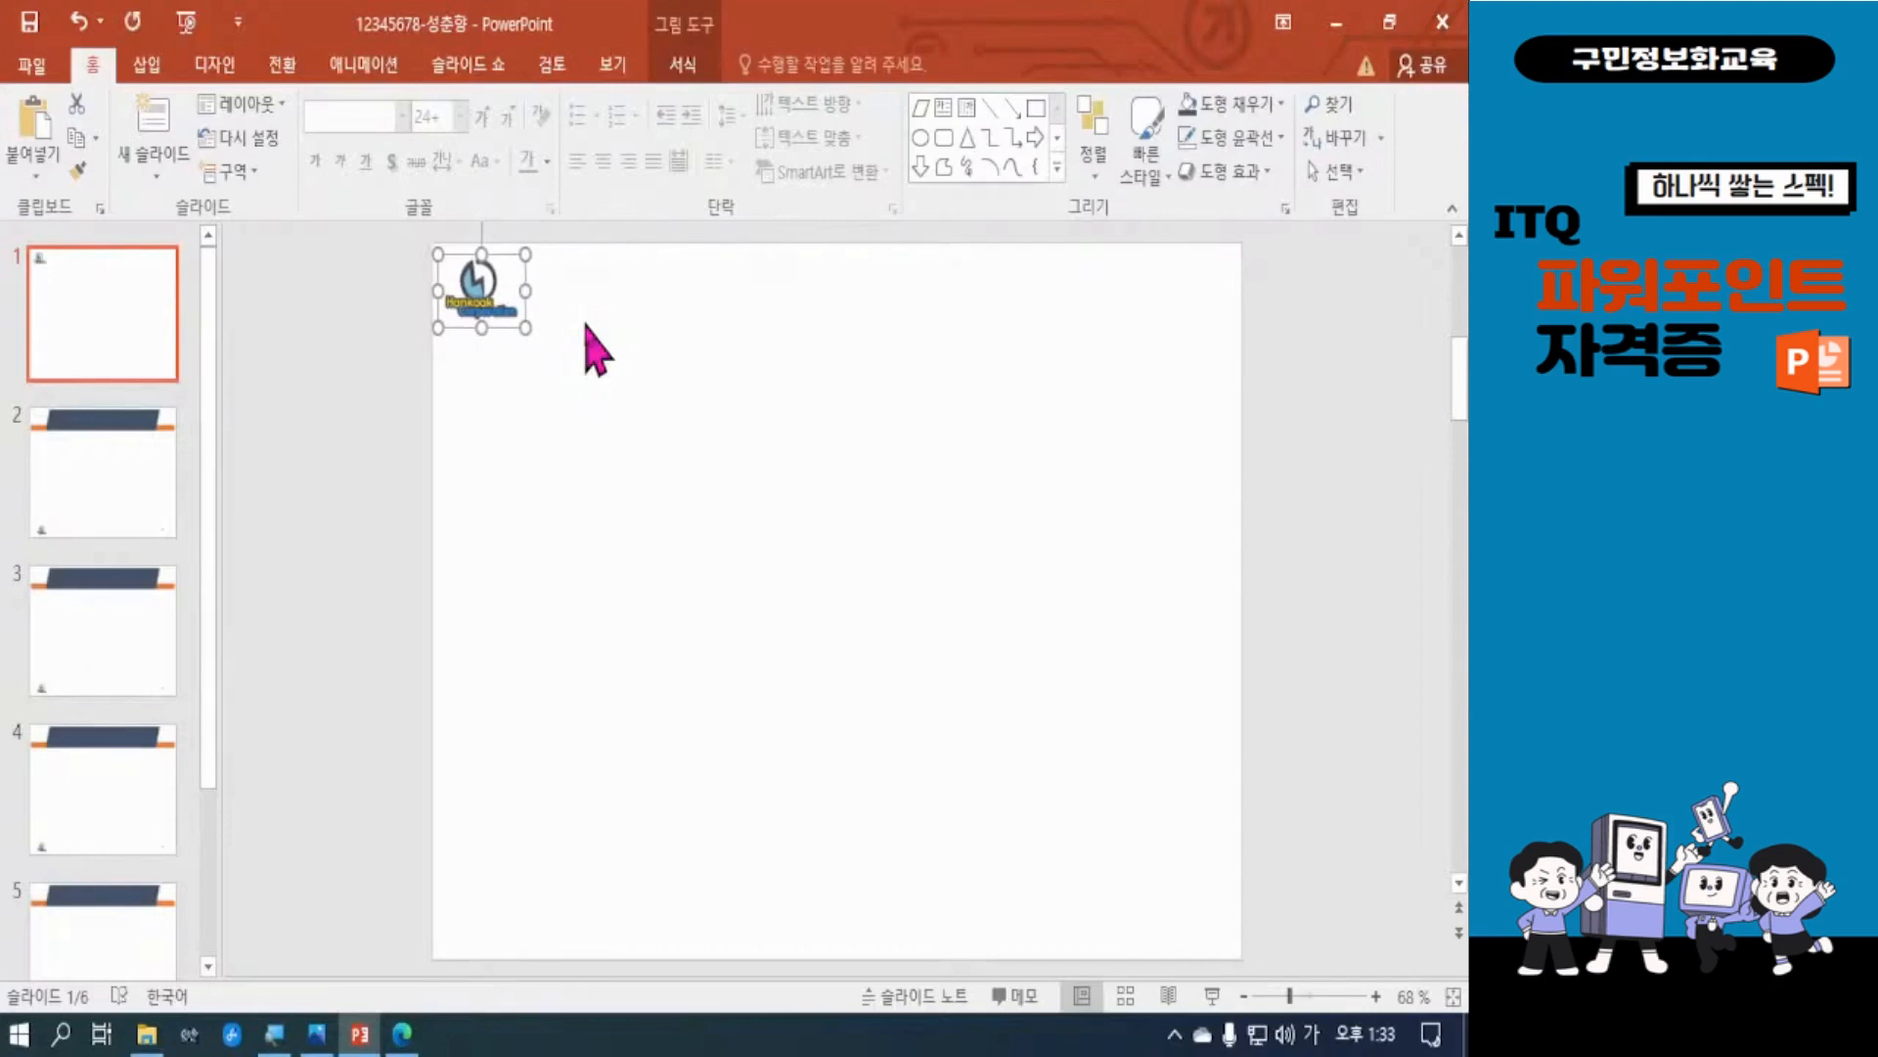
key(ctrl+Up)
key(ctrl+Up)
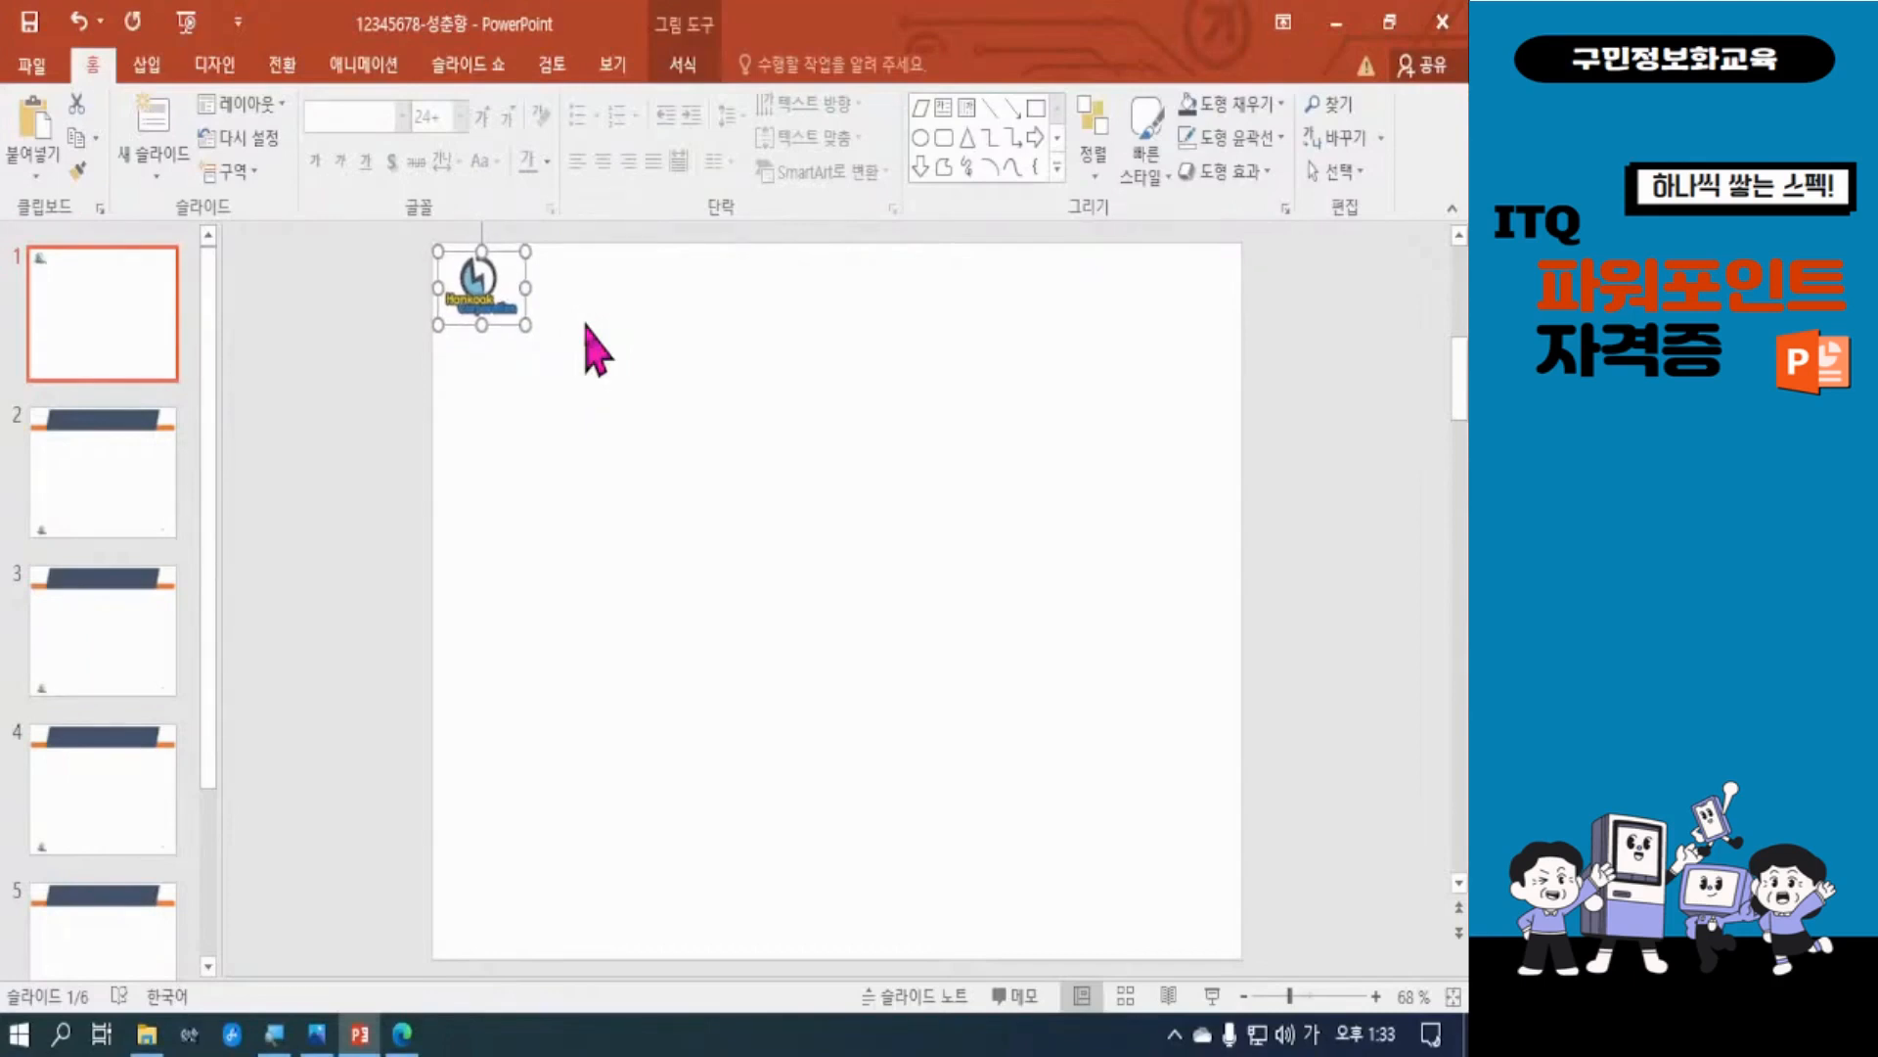
key(ctrl+Left)
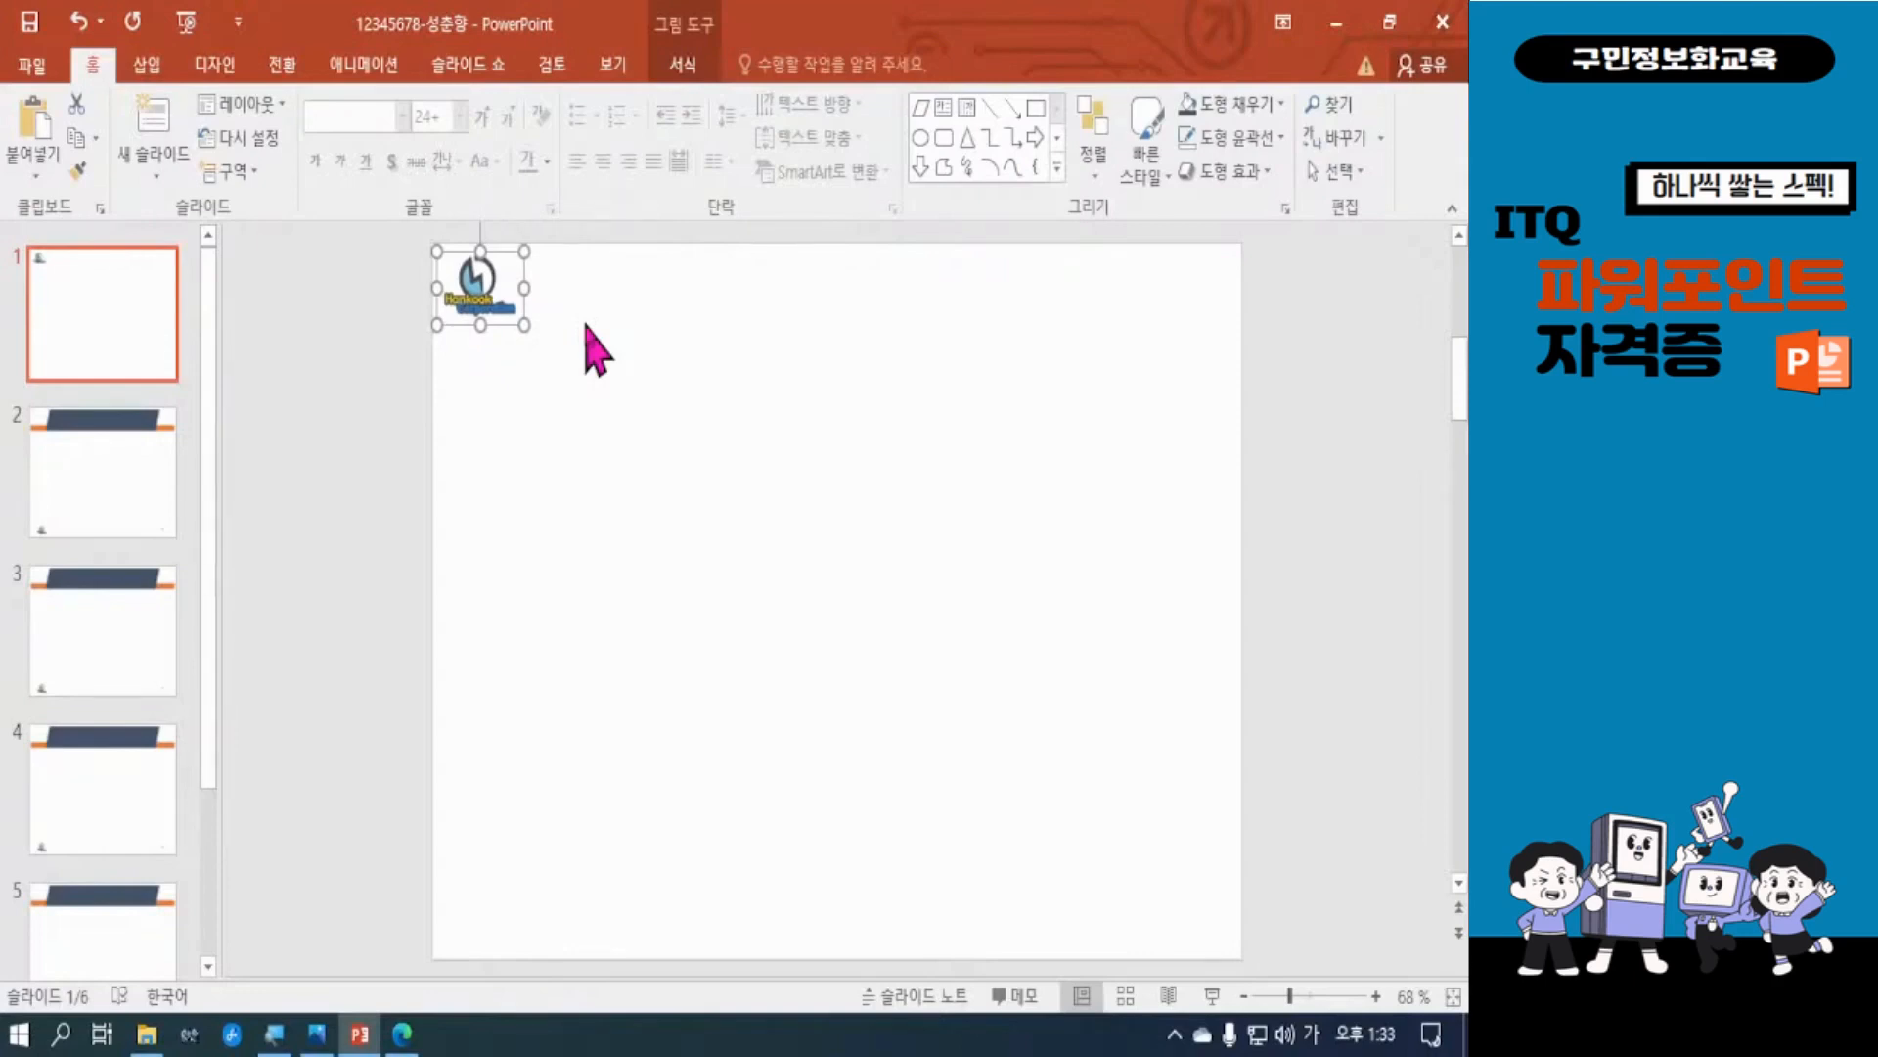
click(629, 323)
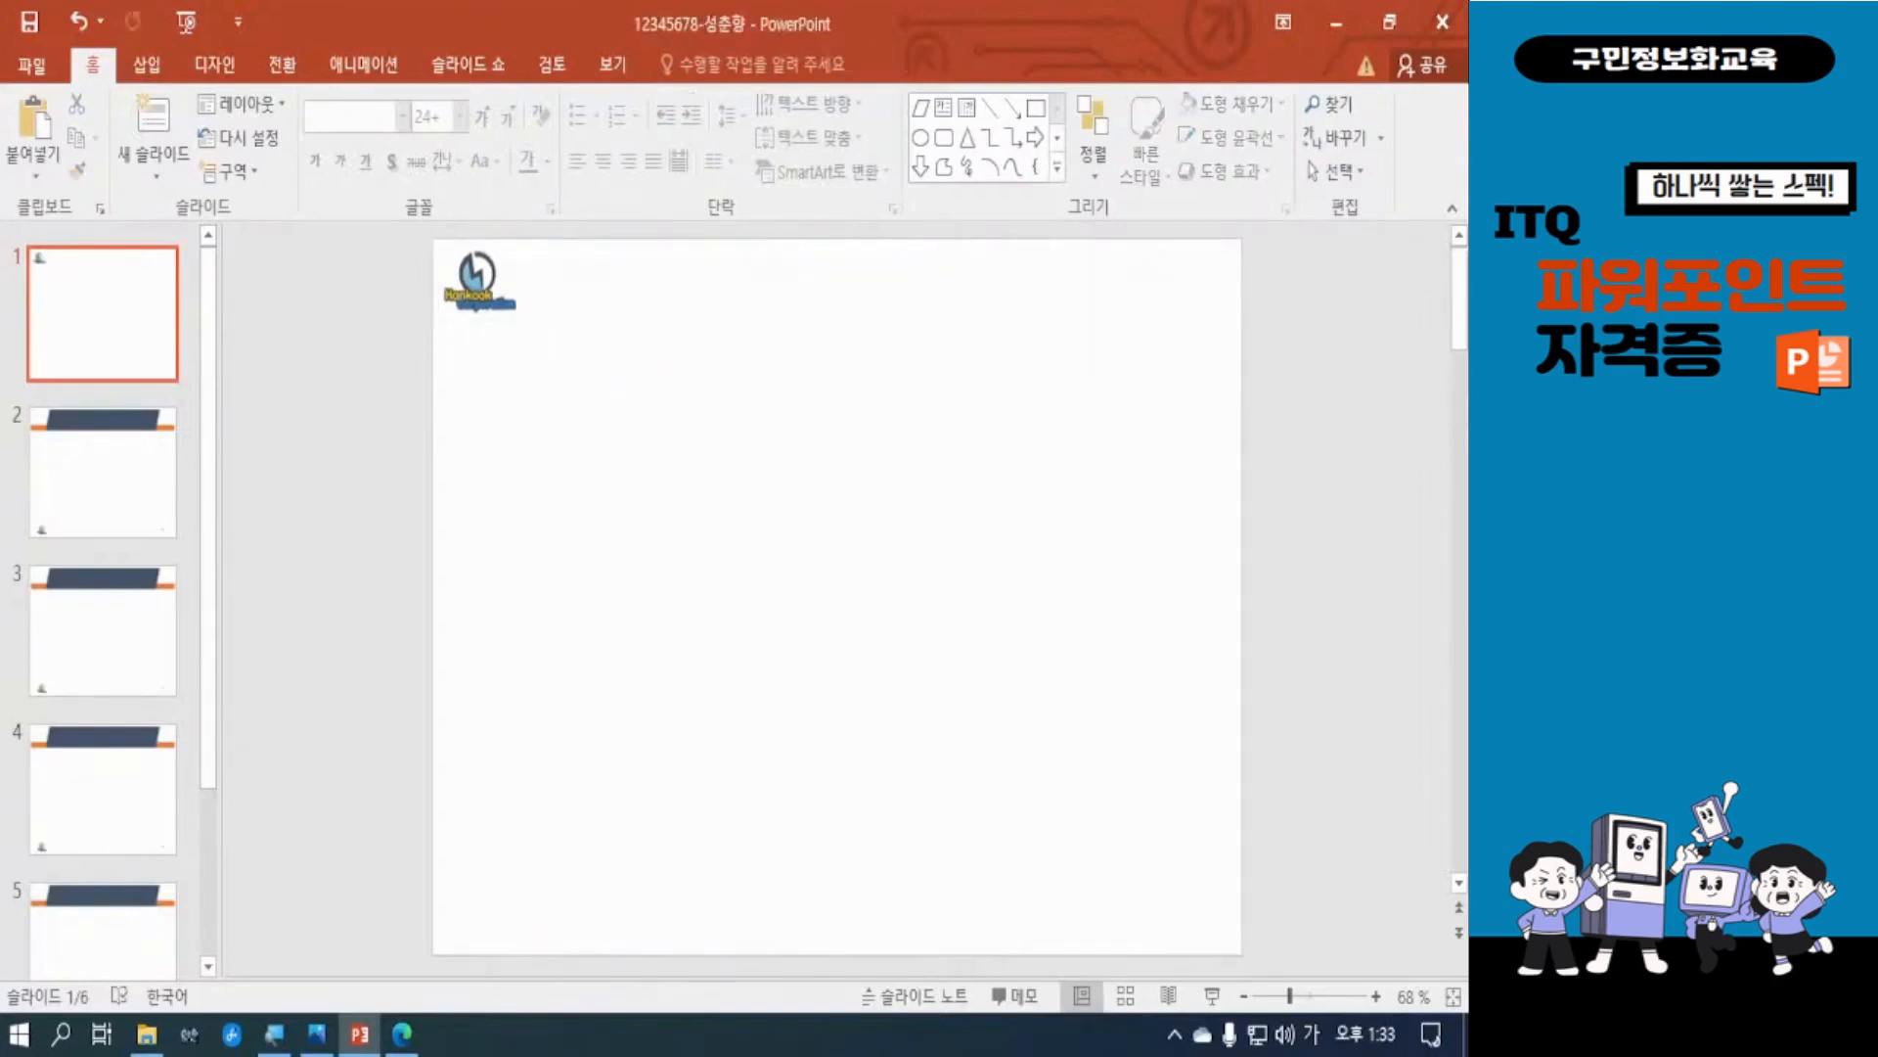
Step: Switch to the exam PDF in Edge and examine the Slide 1 cover design requirements and layout
click(406, 1034)
scroll(627, 685, up, 5)
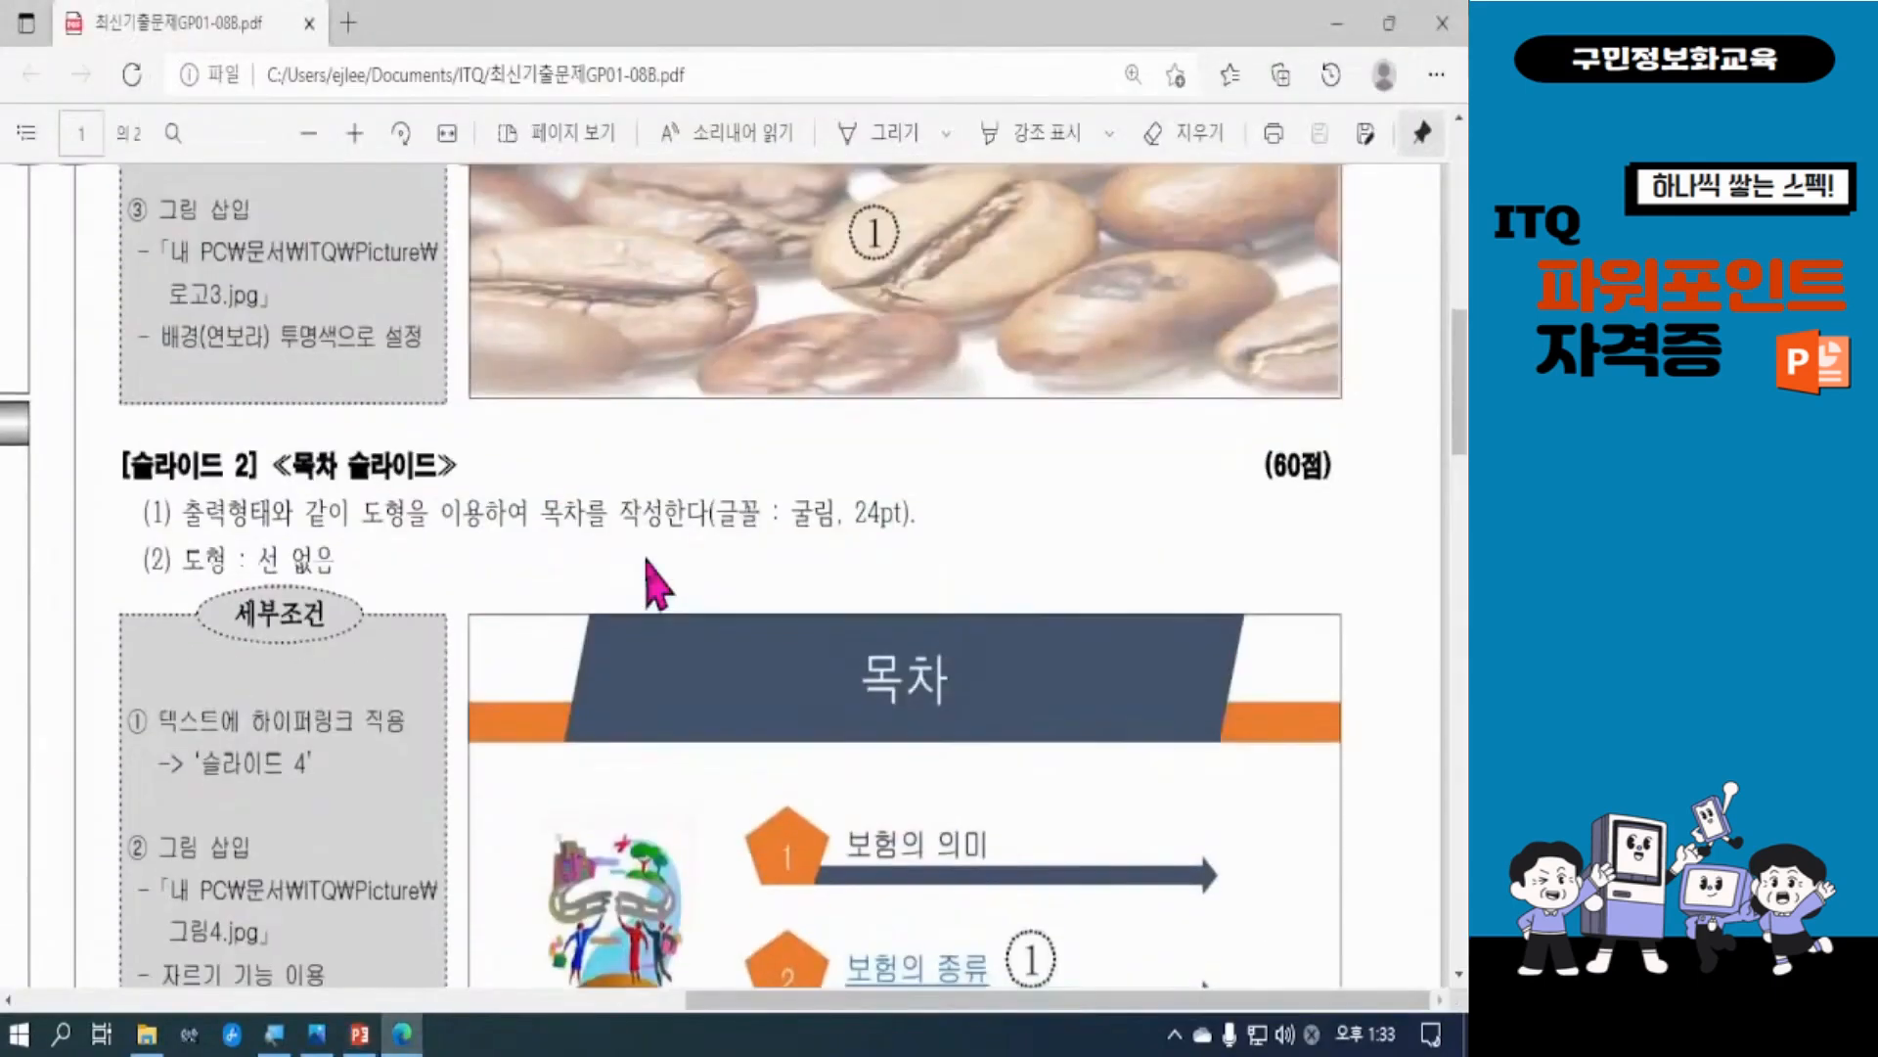
scroll(646, 577, up, 5)
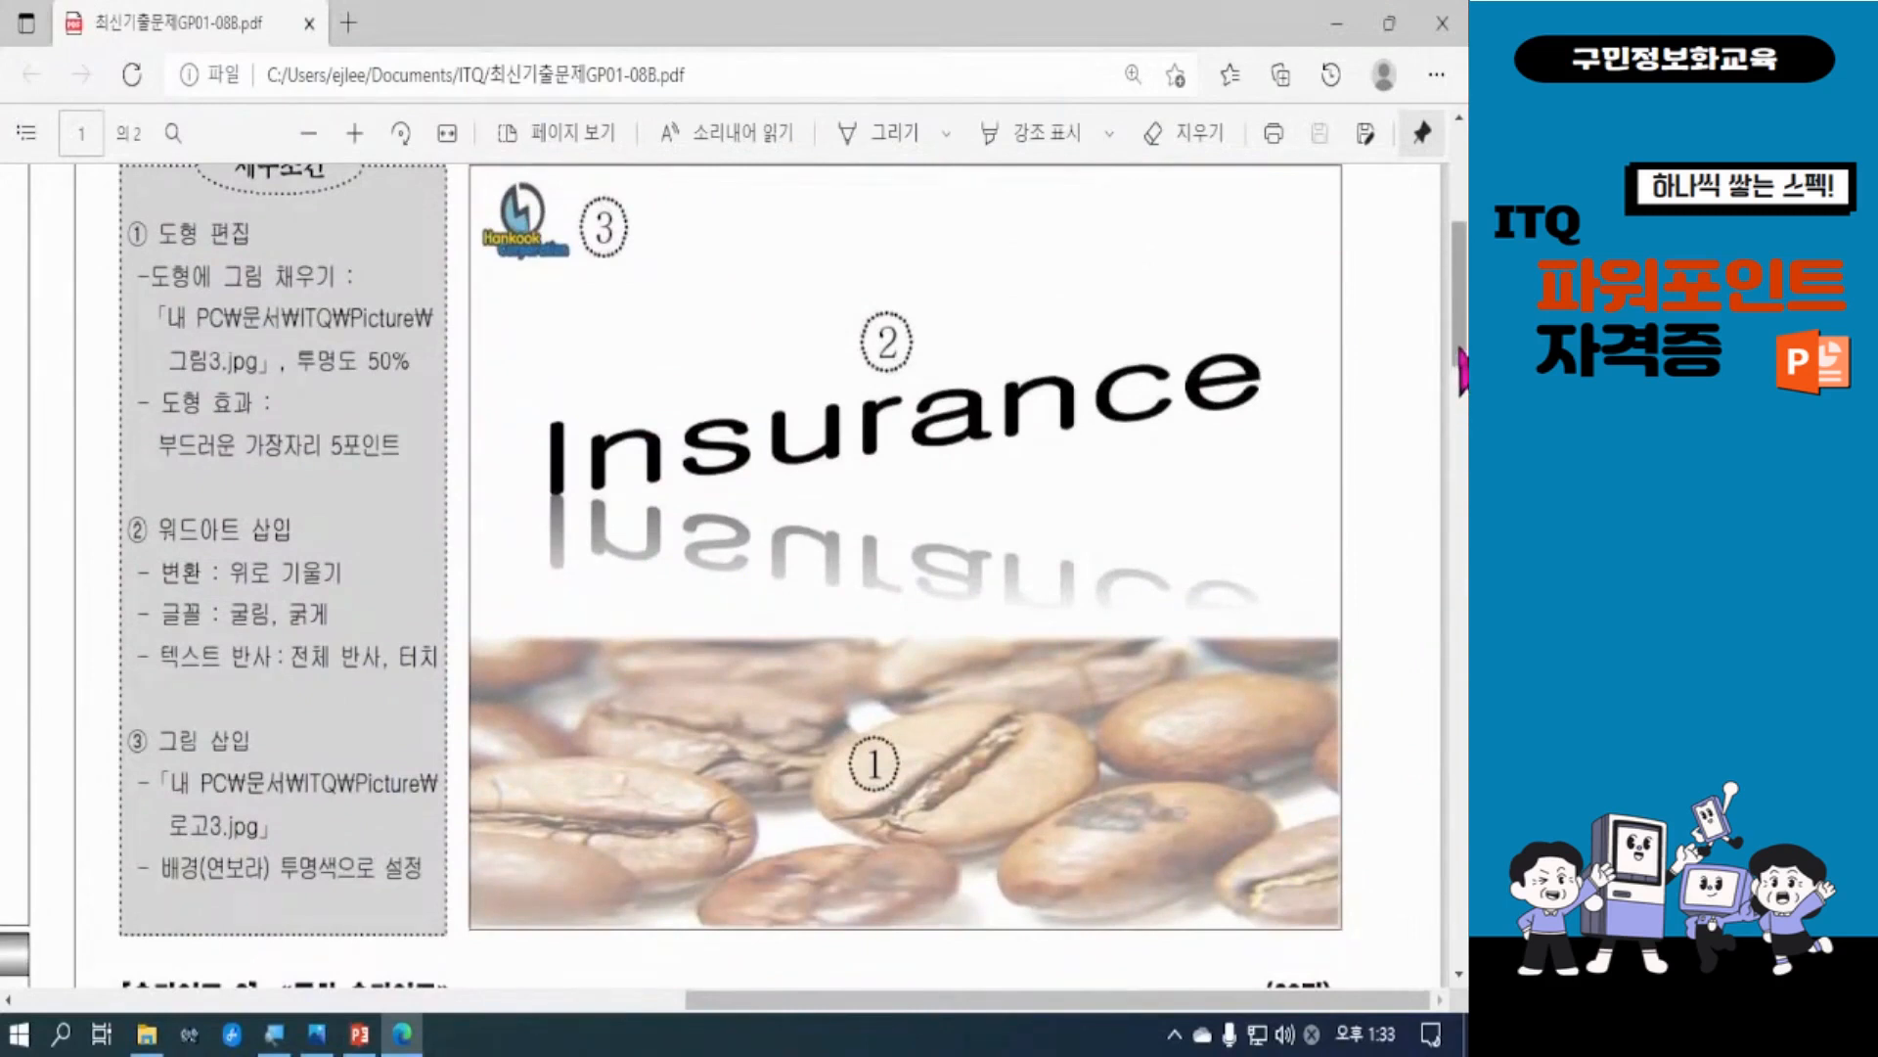
mouse_move(1460, 349)
mouse_down()
mouse_move(1463, 301)
mouse_move(1462, 330)
mouse_up()
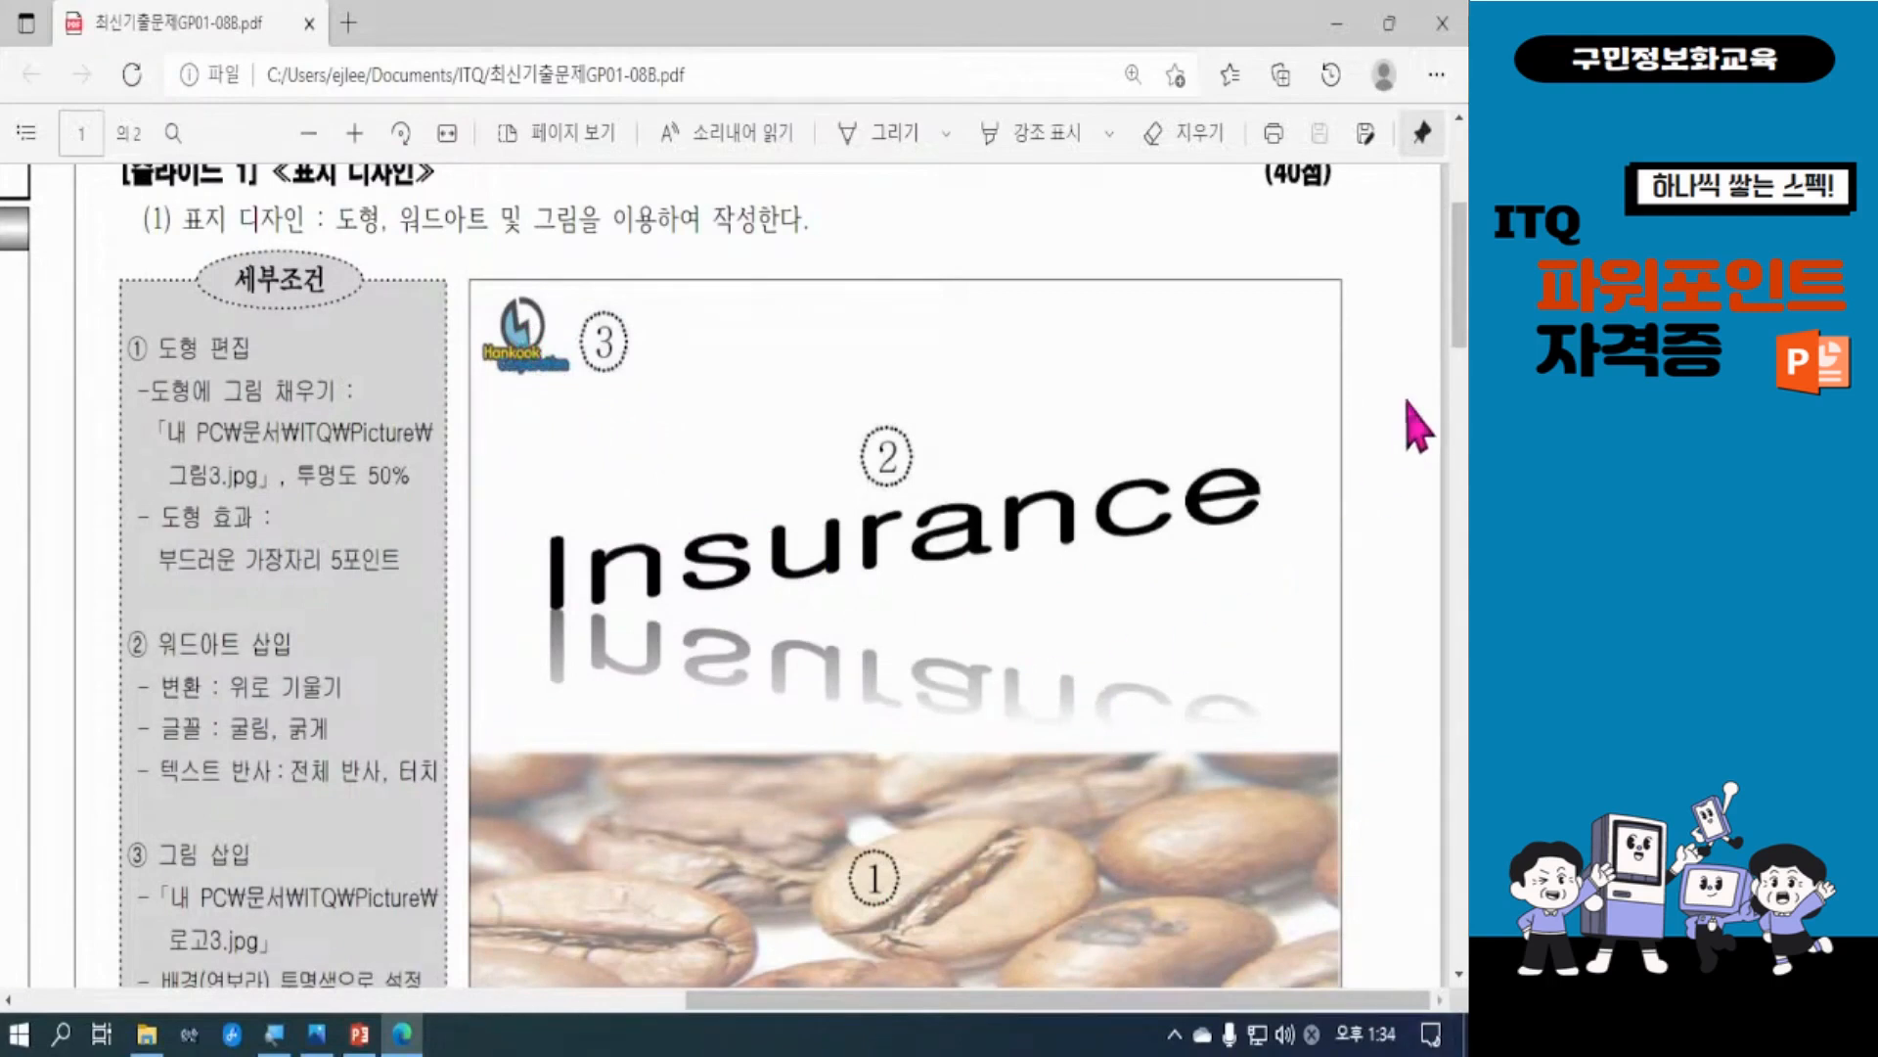
drag(1458, 314, 1459, 330)
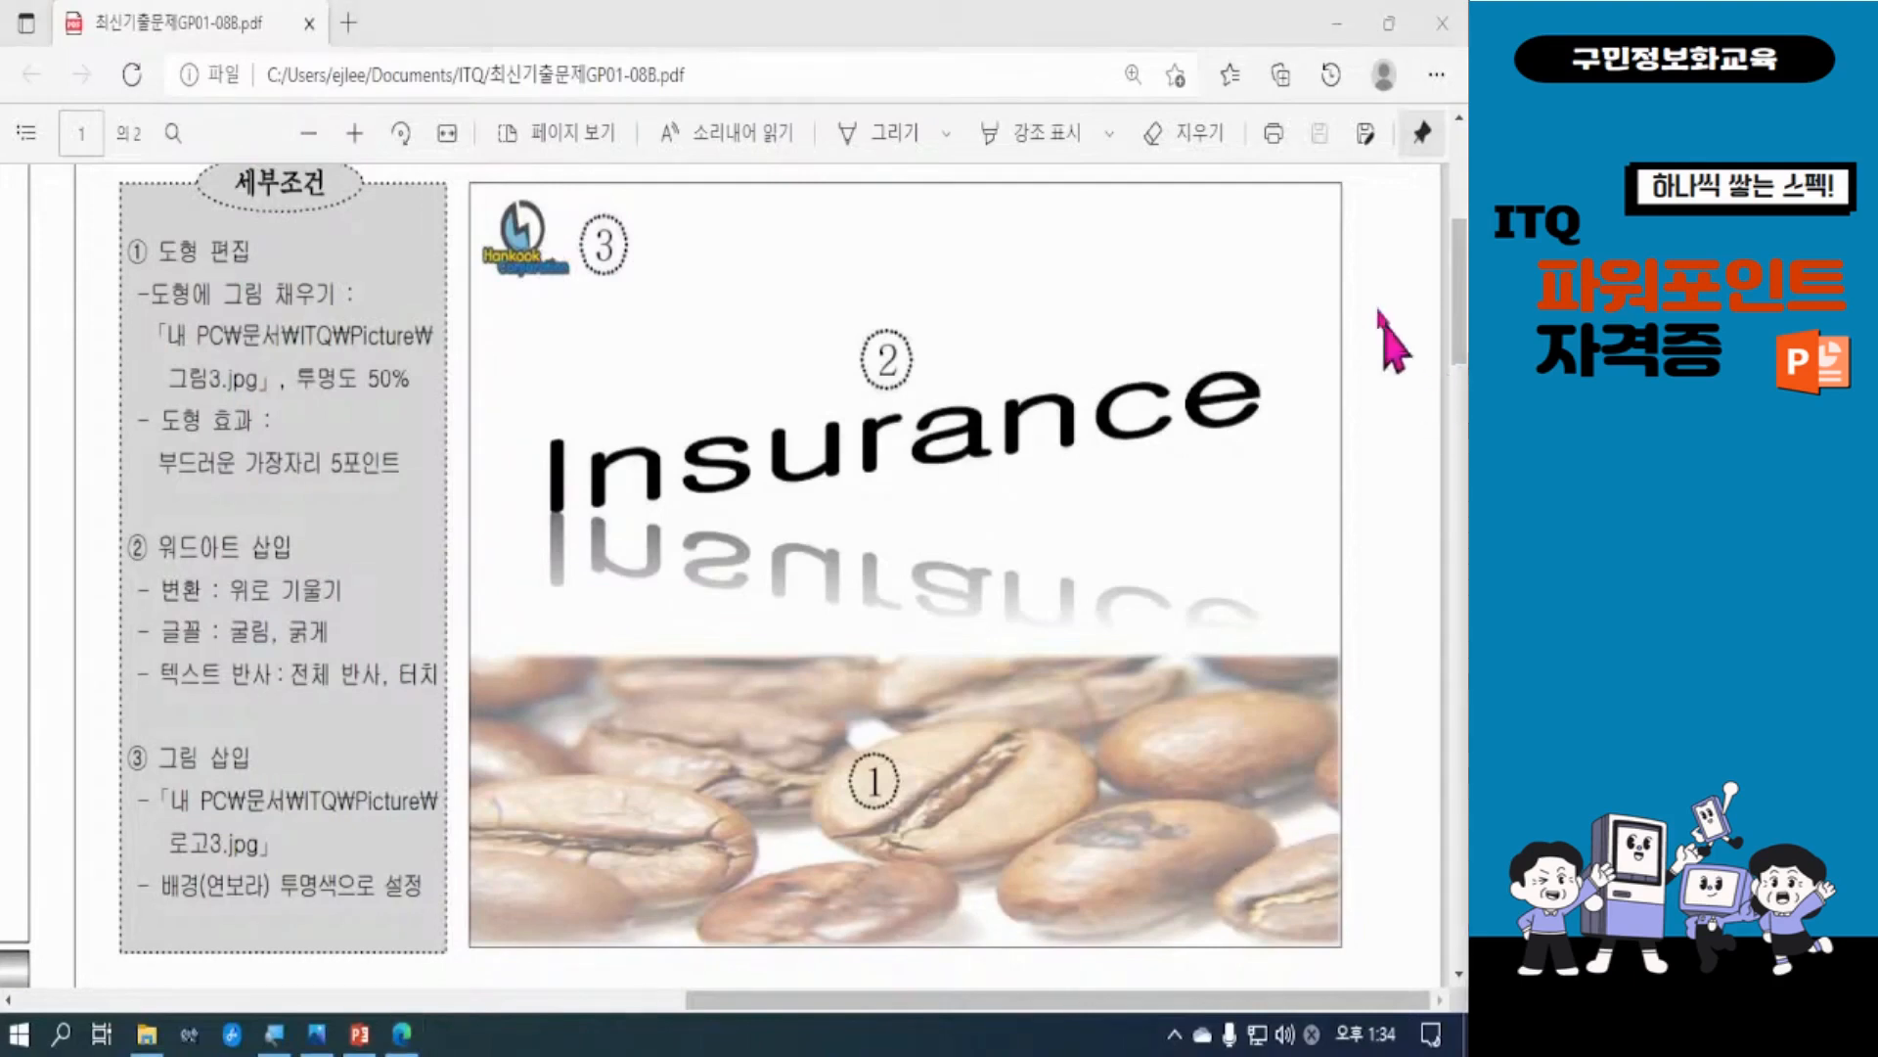
click(1339, 23)
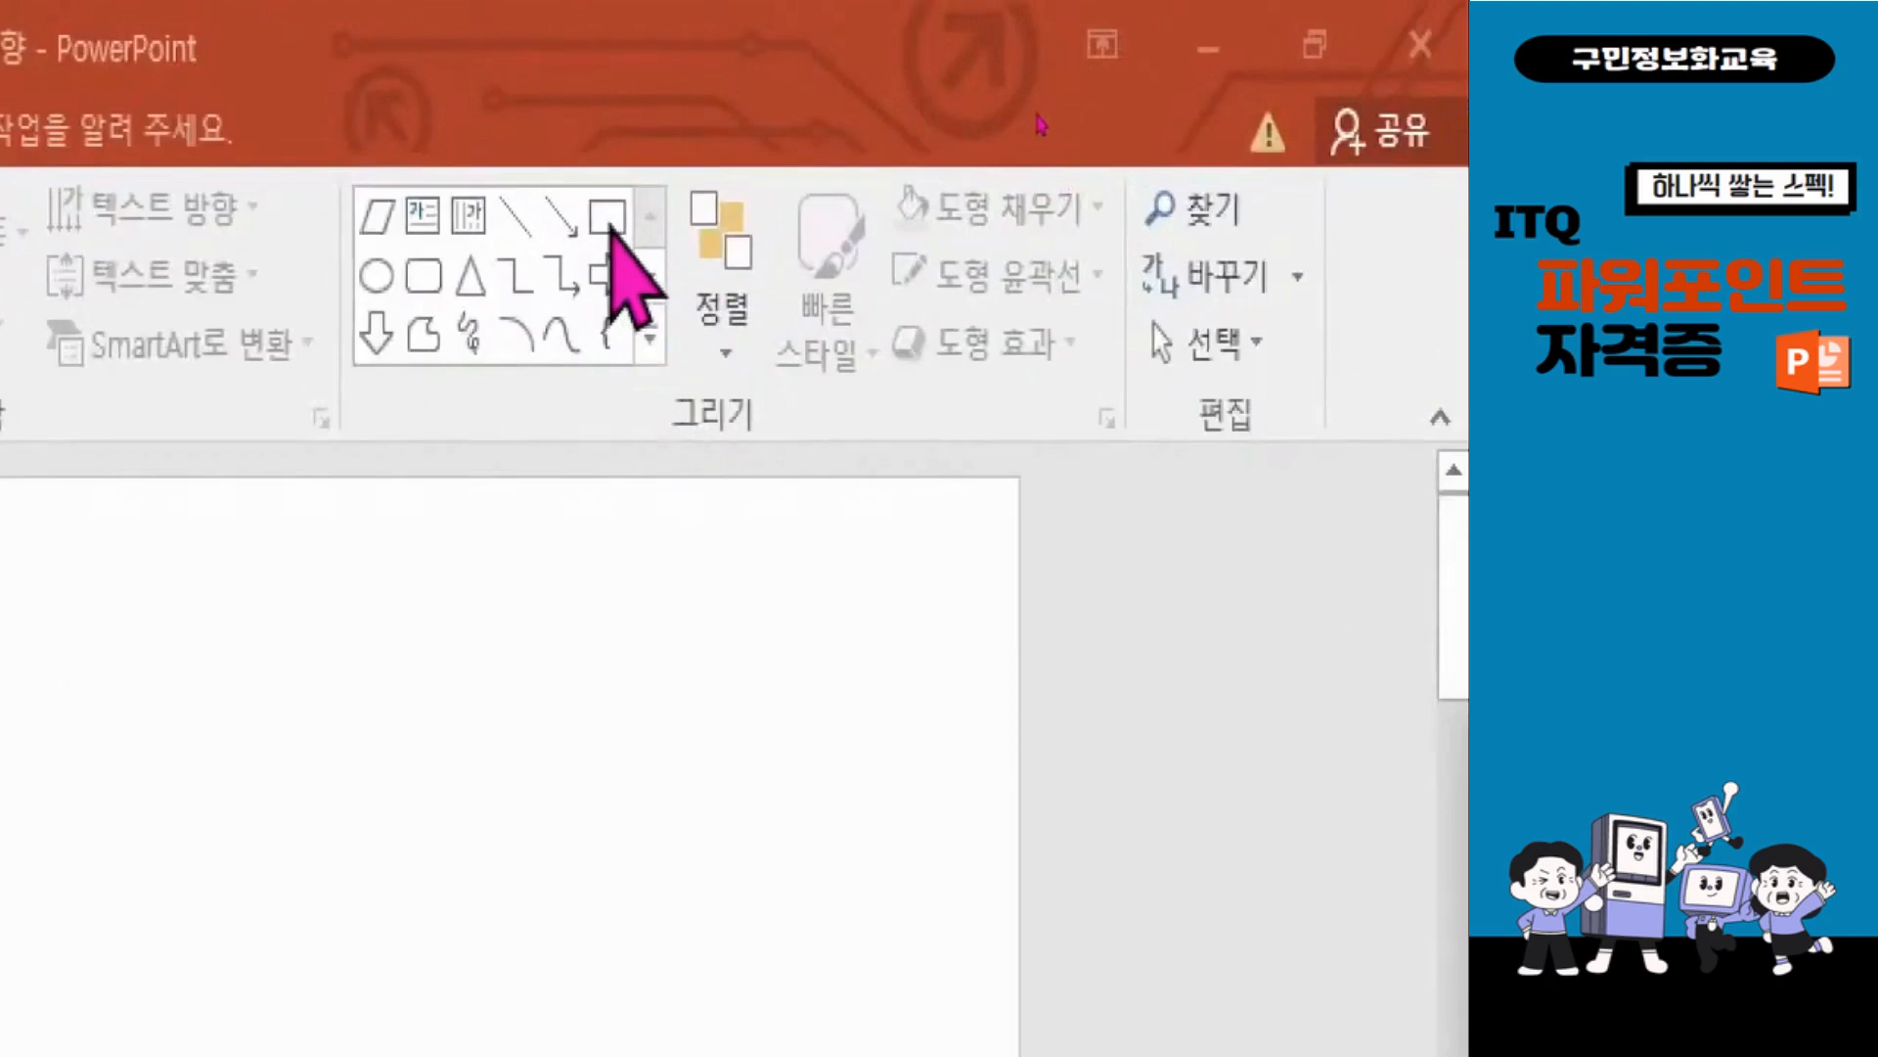
Step: Draw a full-width rectangle about 27.5 cm wide and 7.5 cm high along the bottom of slide 1
click(606, 220)
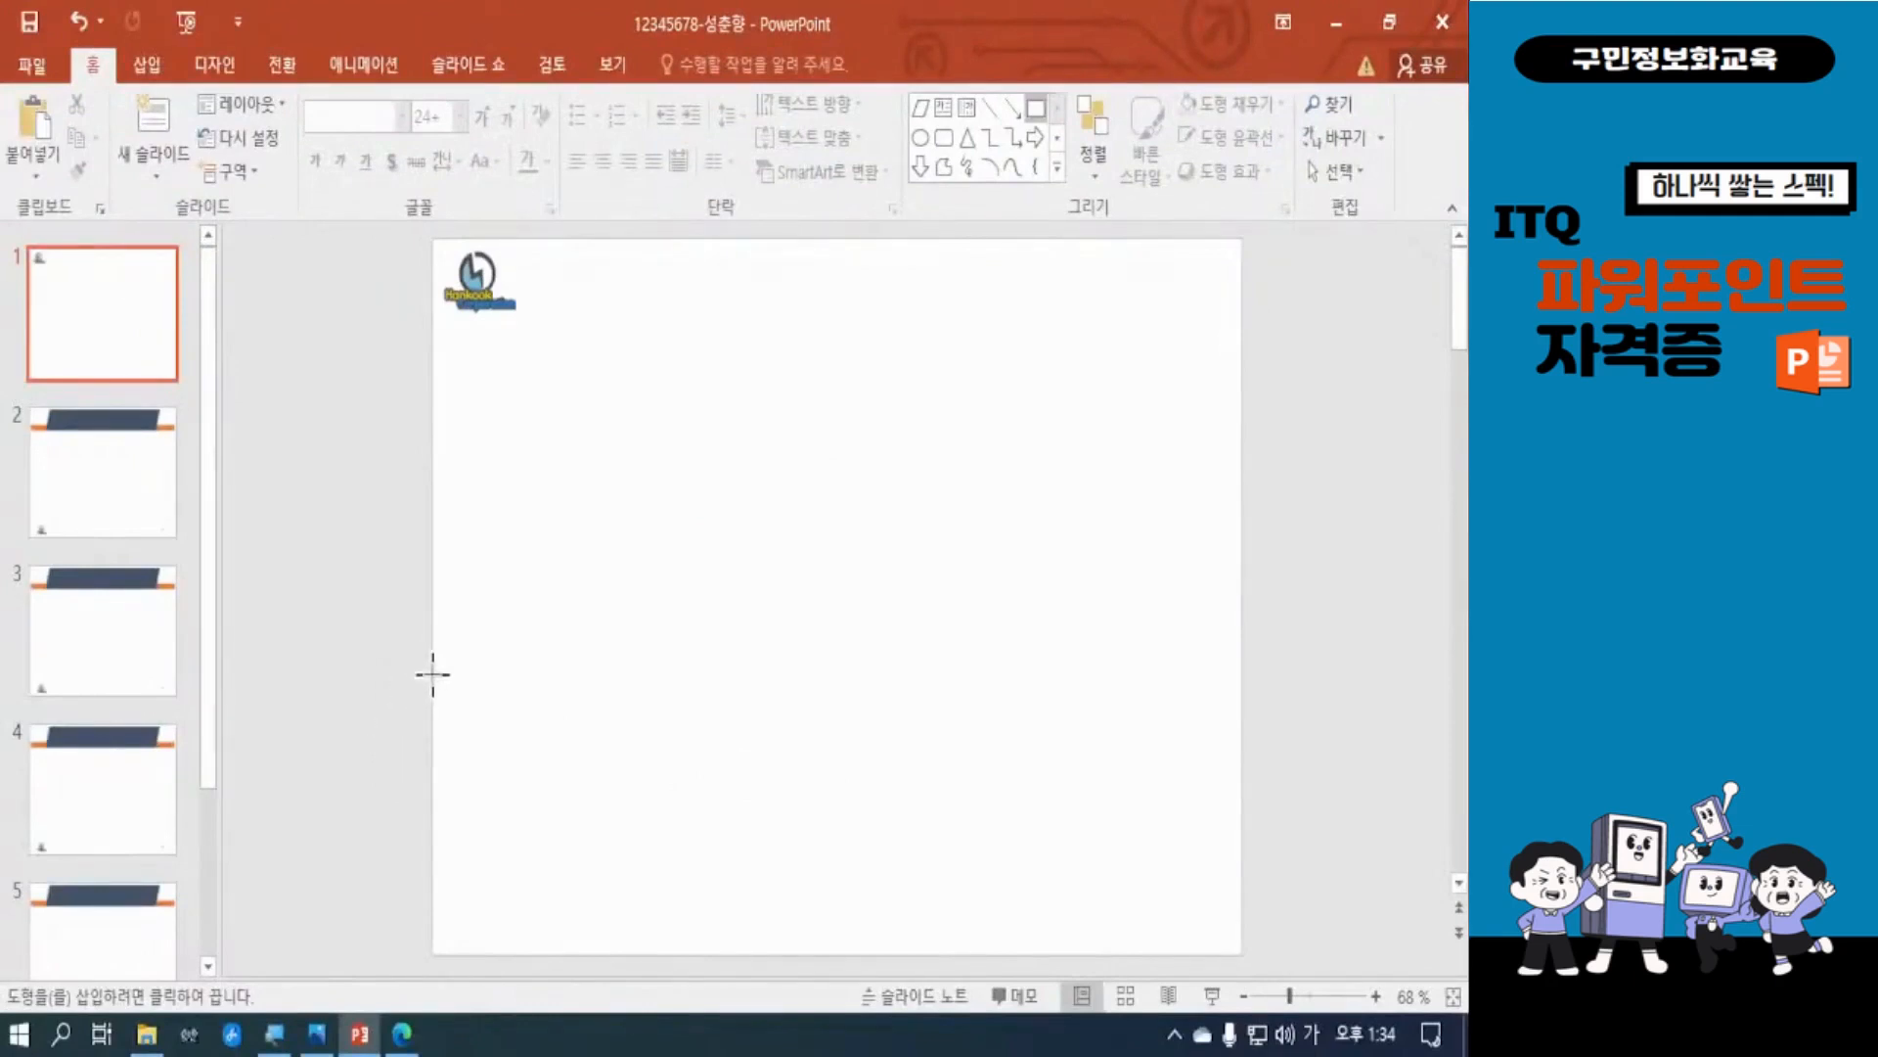
mouse_move(433, 673)
mouse_down()
mouse_move(759, 910)
mouse_move(1141, 960)
mouse_move(1241, 949)
mouse_up()
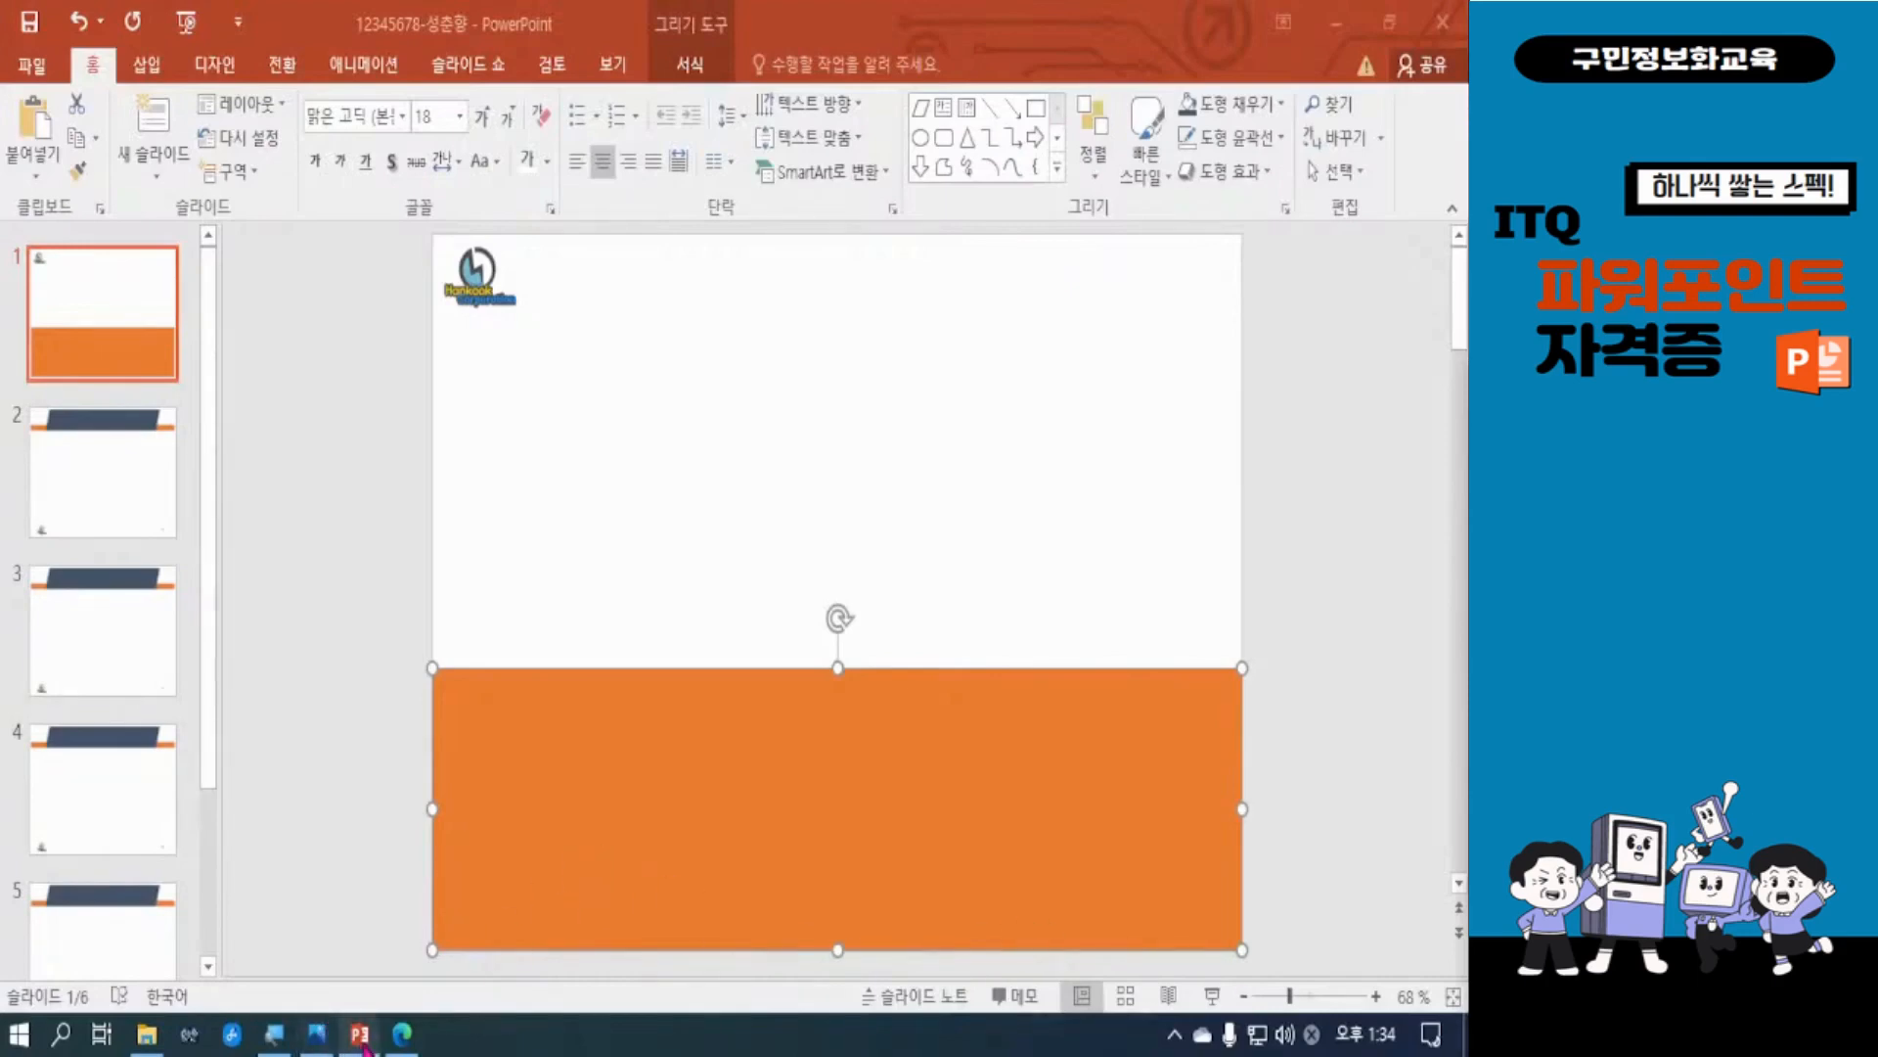
Step: Check the shape conditions in the exam PDF, return to PowerPoint and fill the bottom rectangle with 그림3 from the ITQ Picture folder
click(402, 1033)
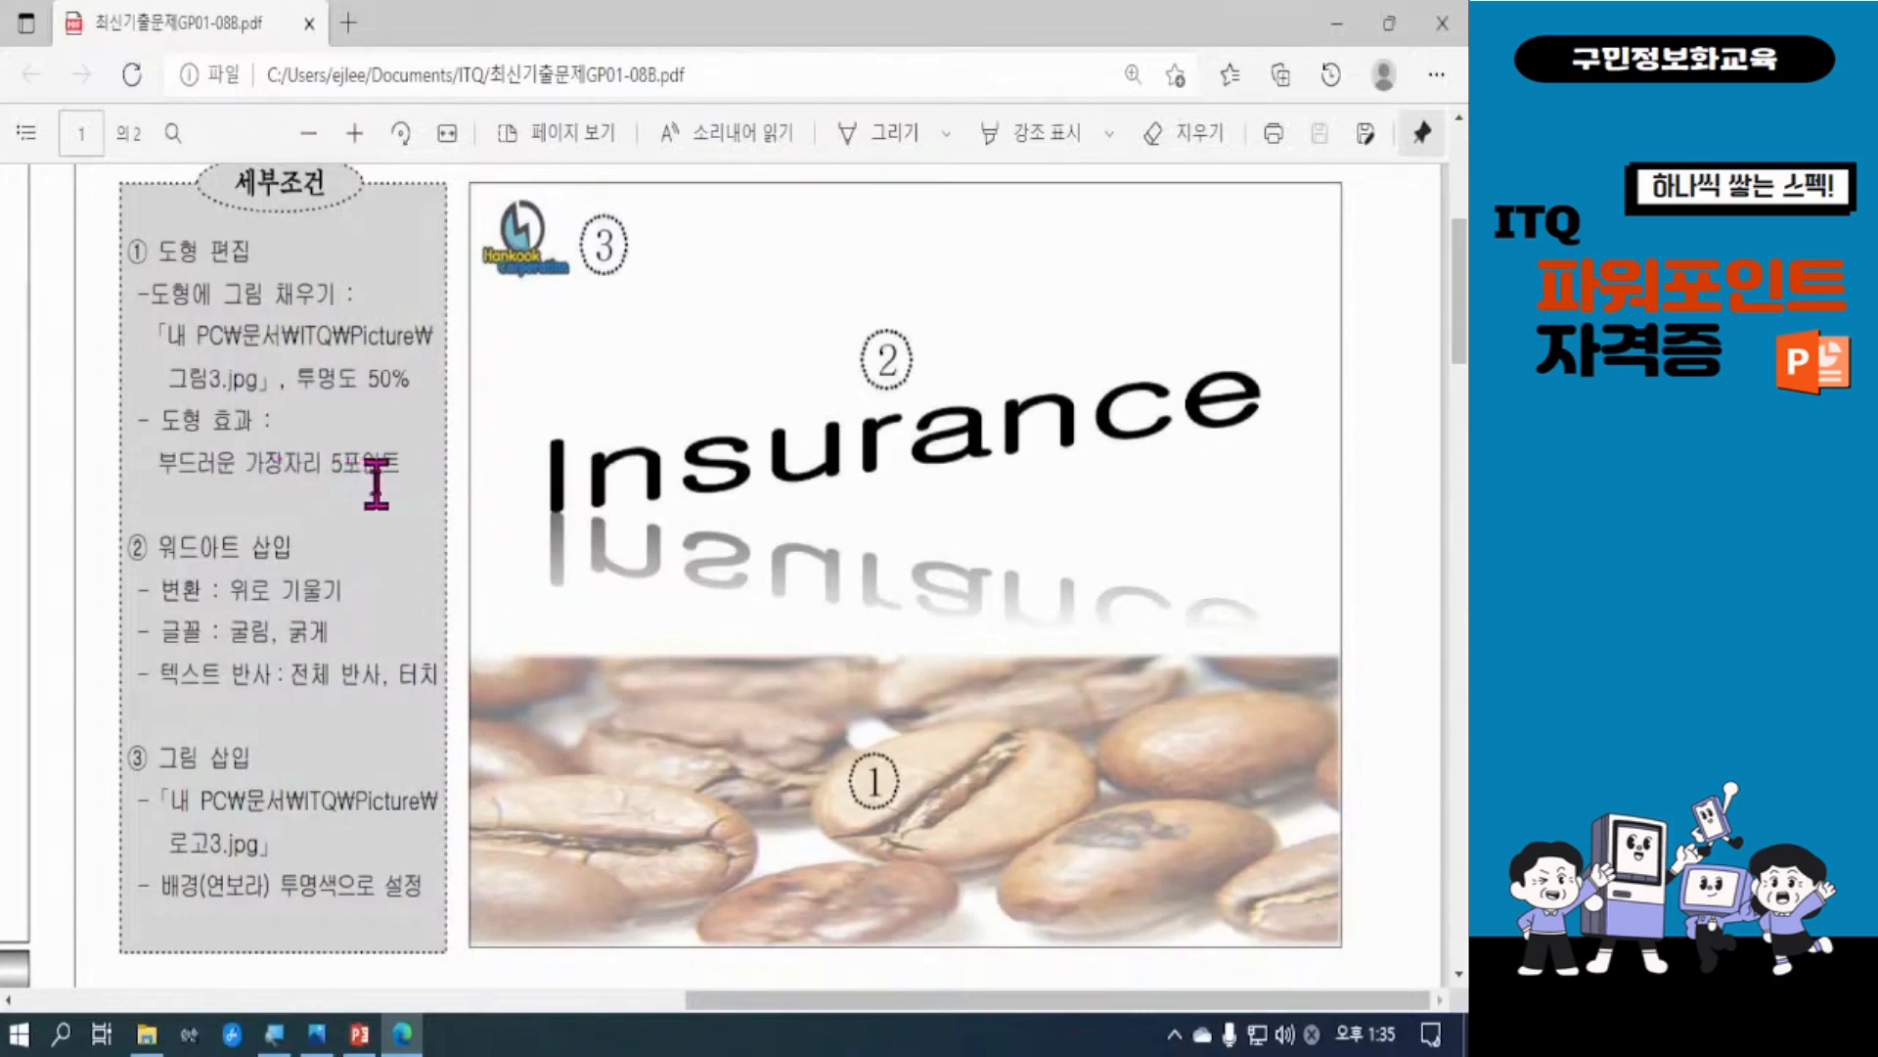
click(1340, 29)
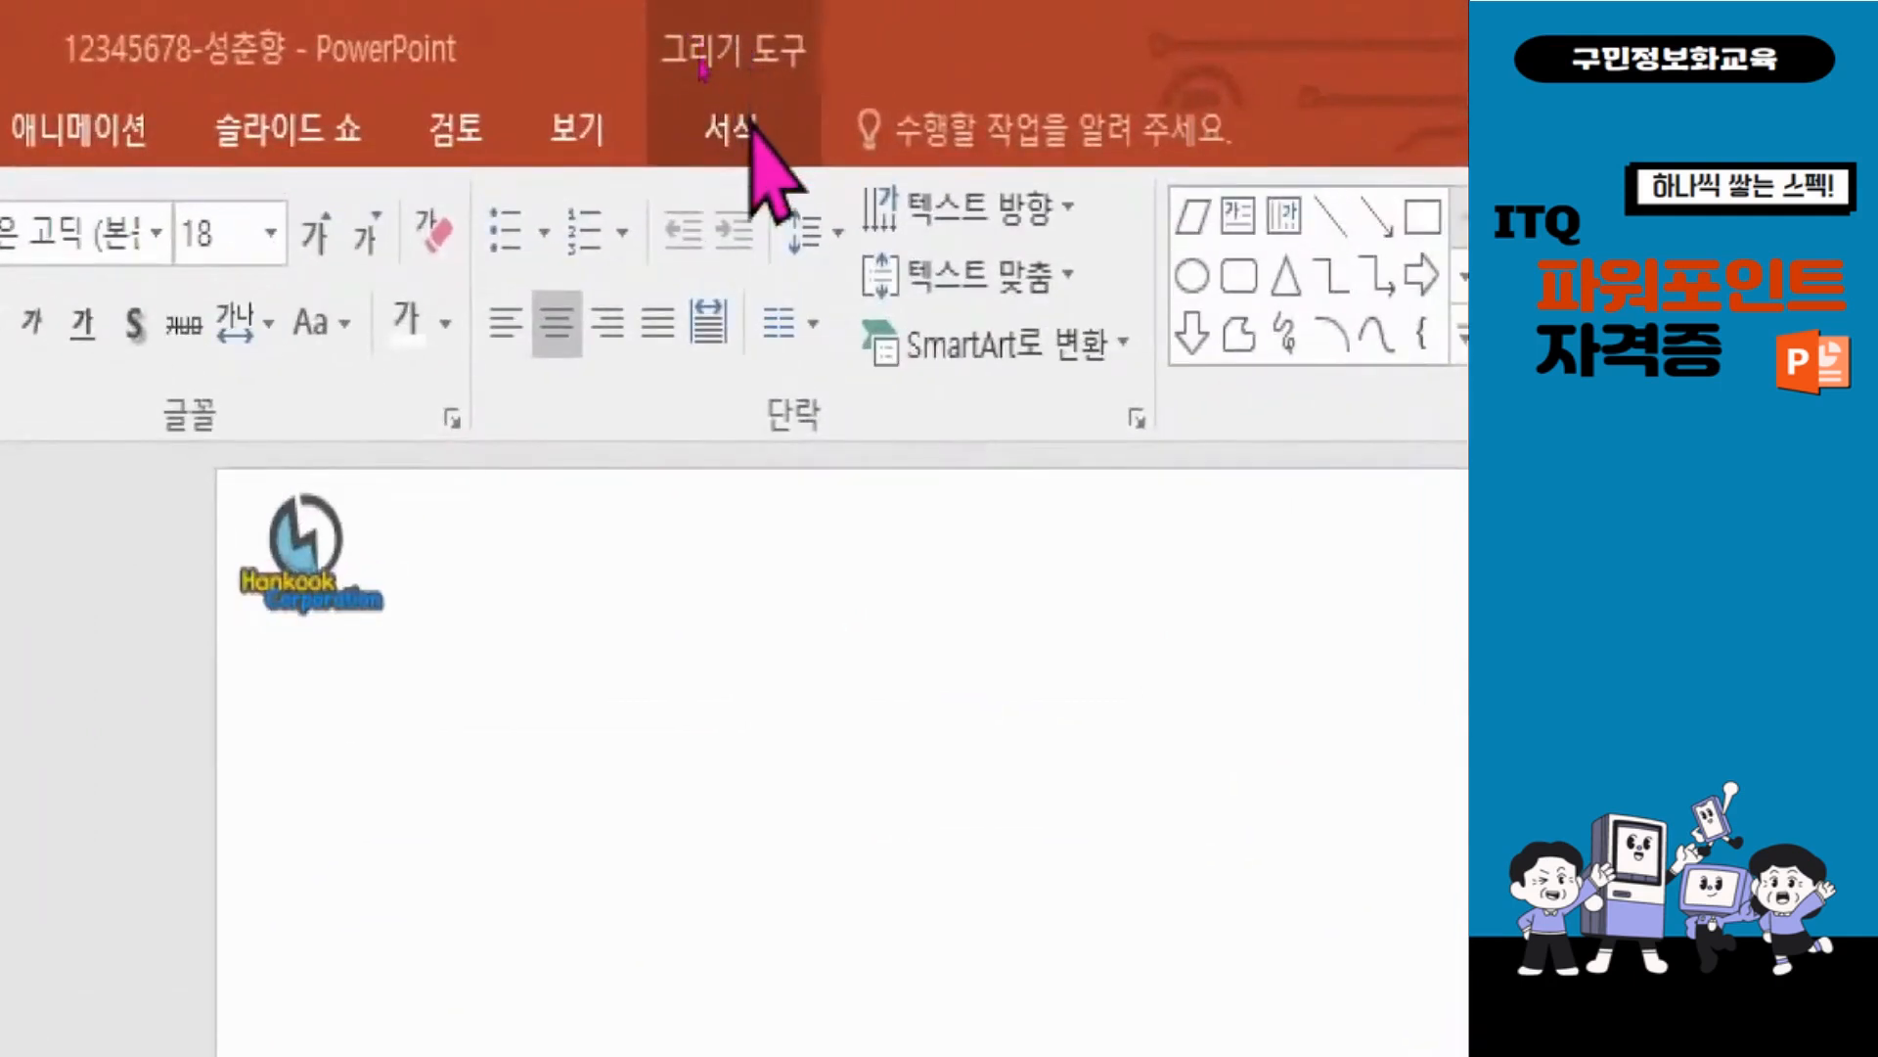
click(745, 121)
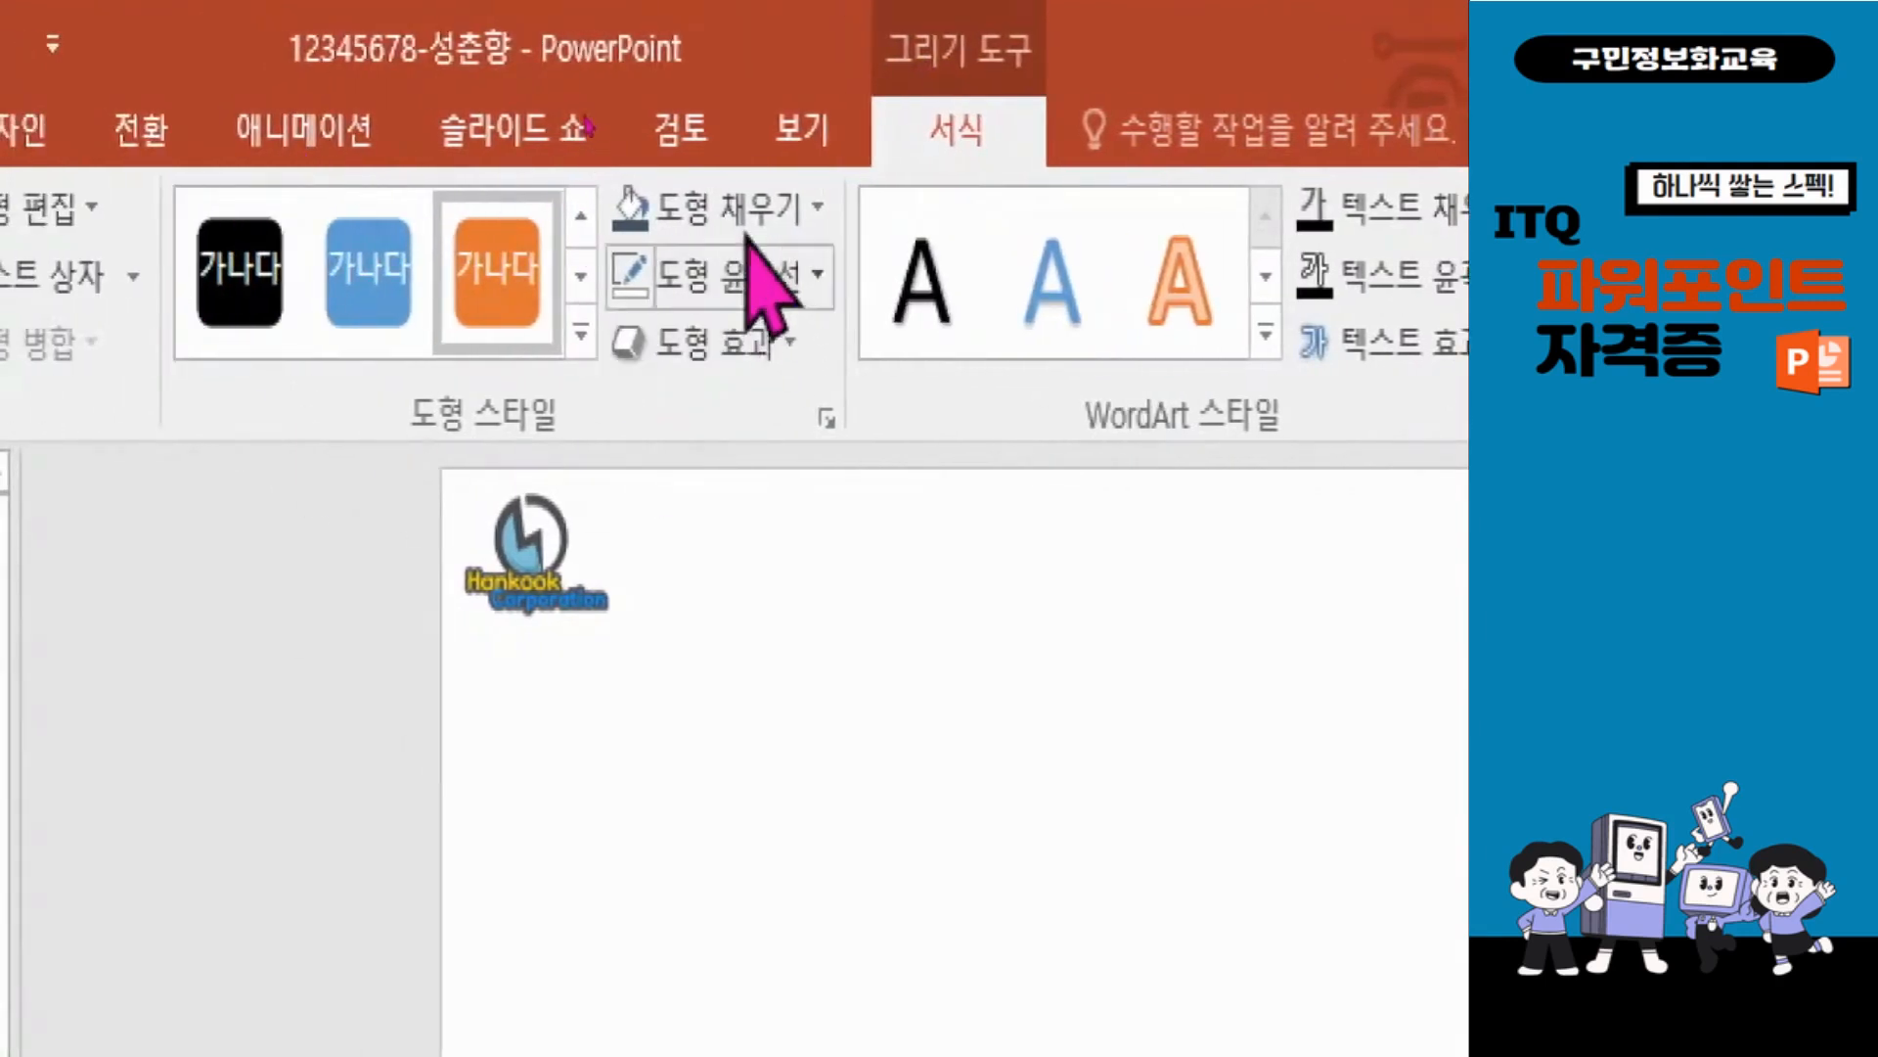
click(742, 213)
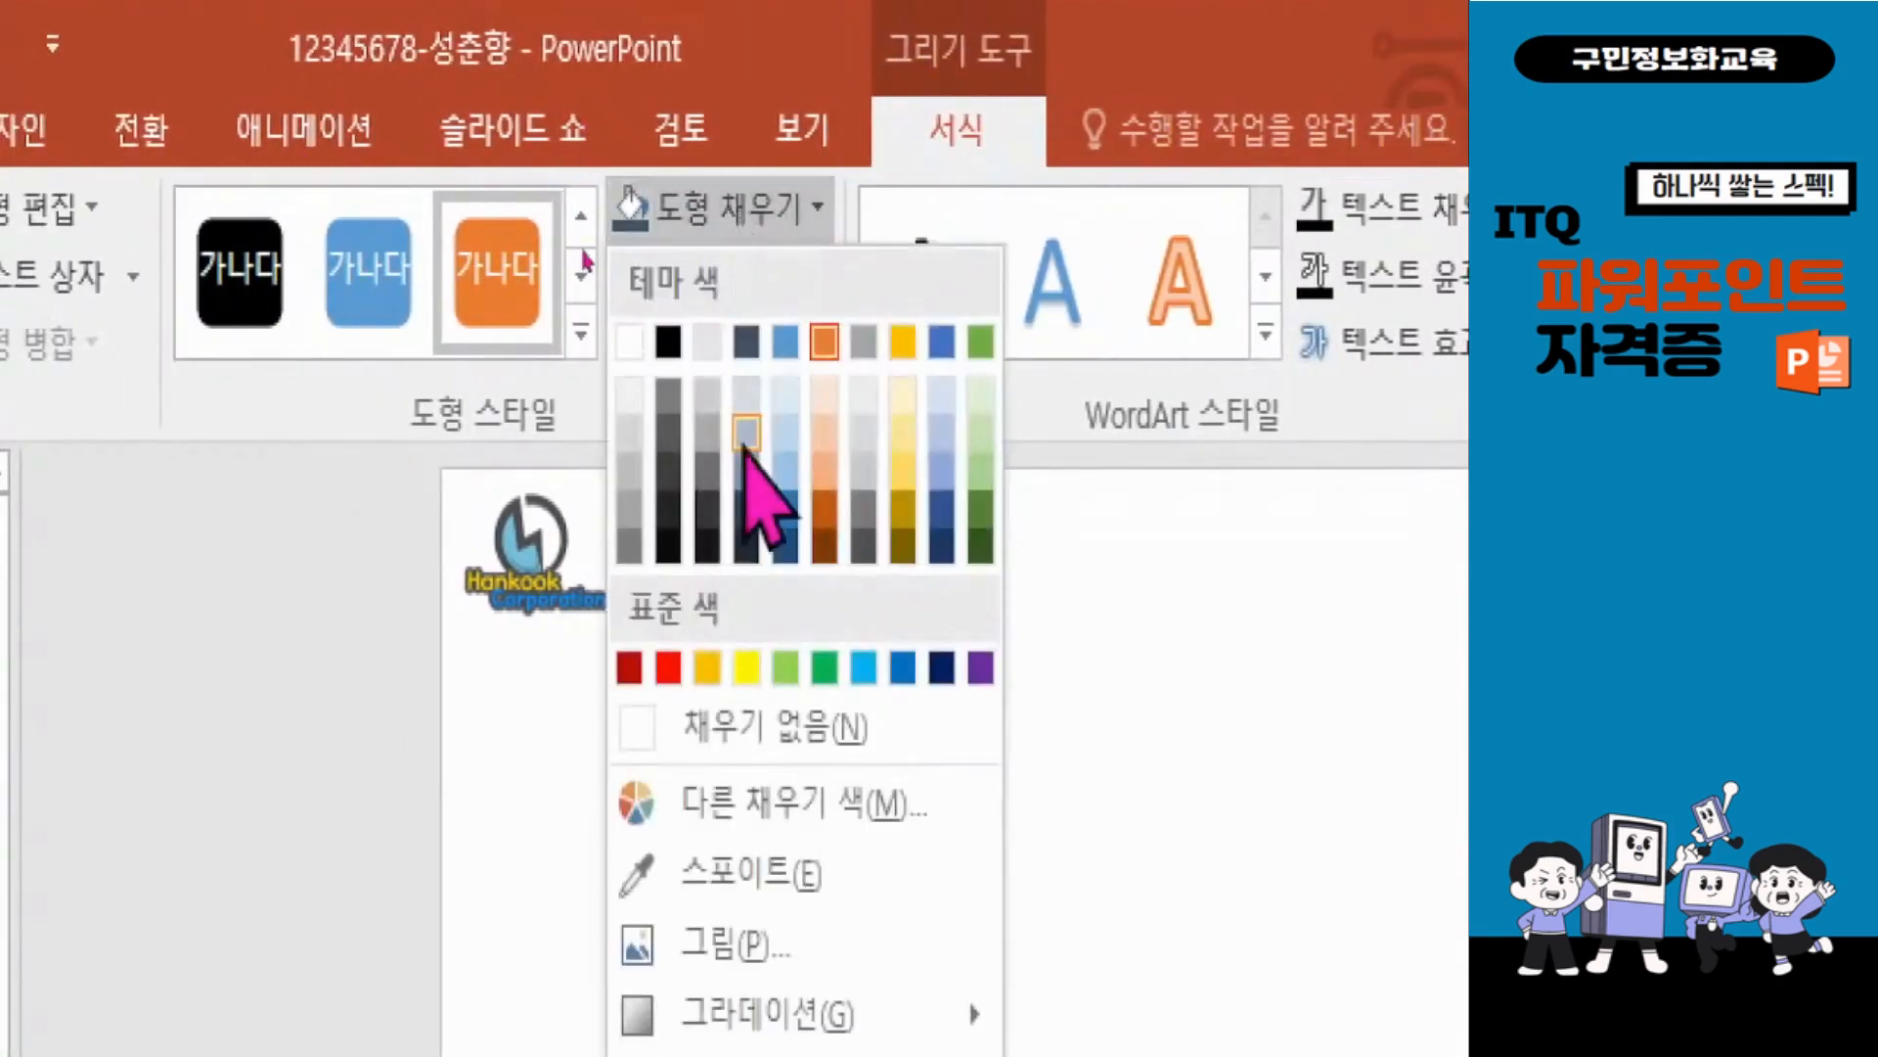
click(744, 947)
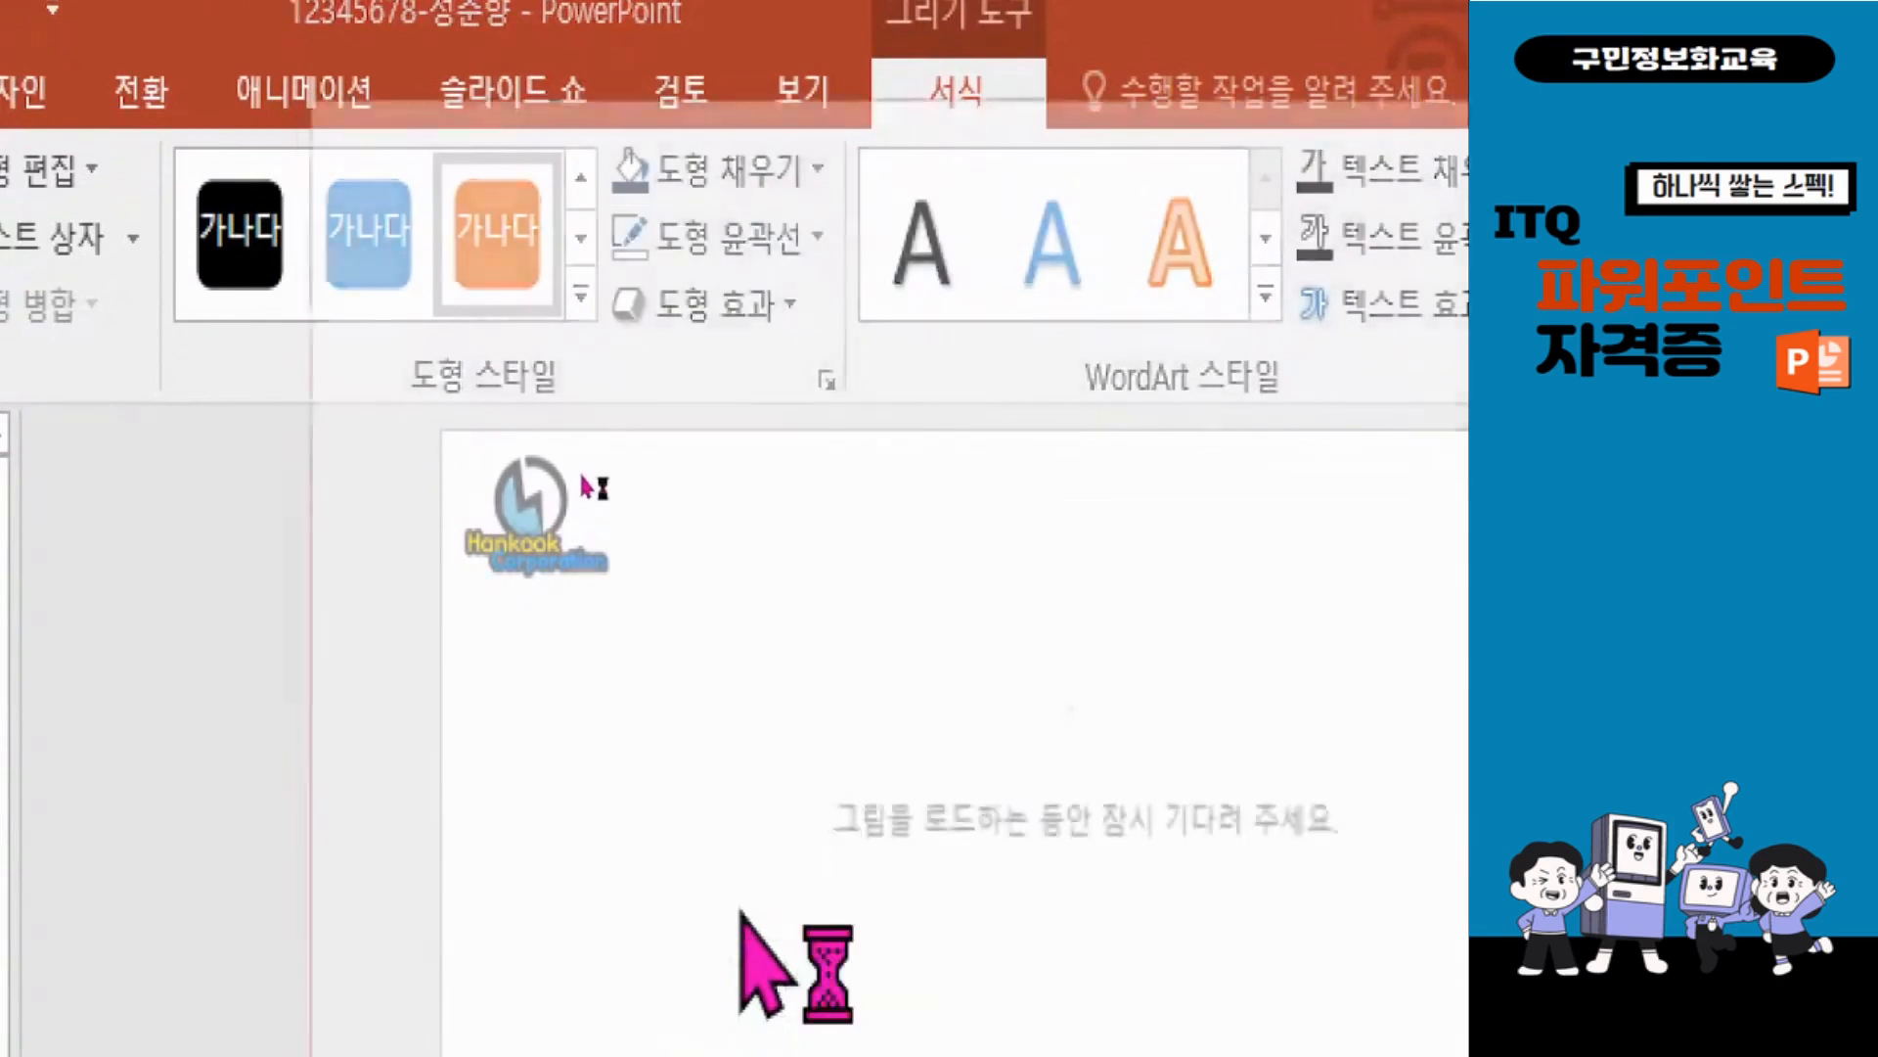
drag(763, 196, 564, 62)
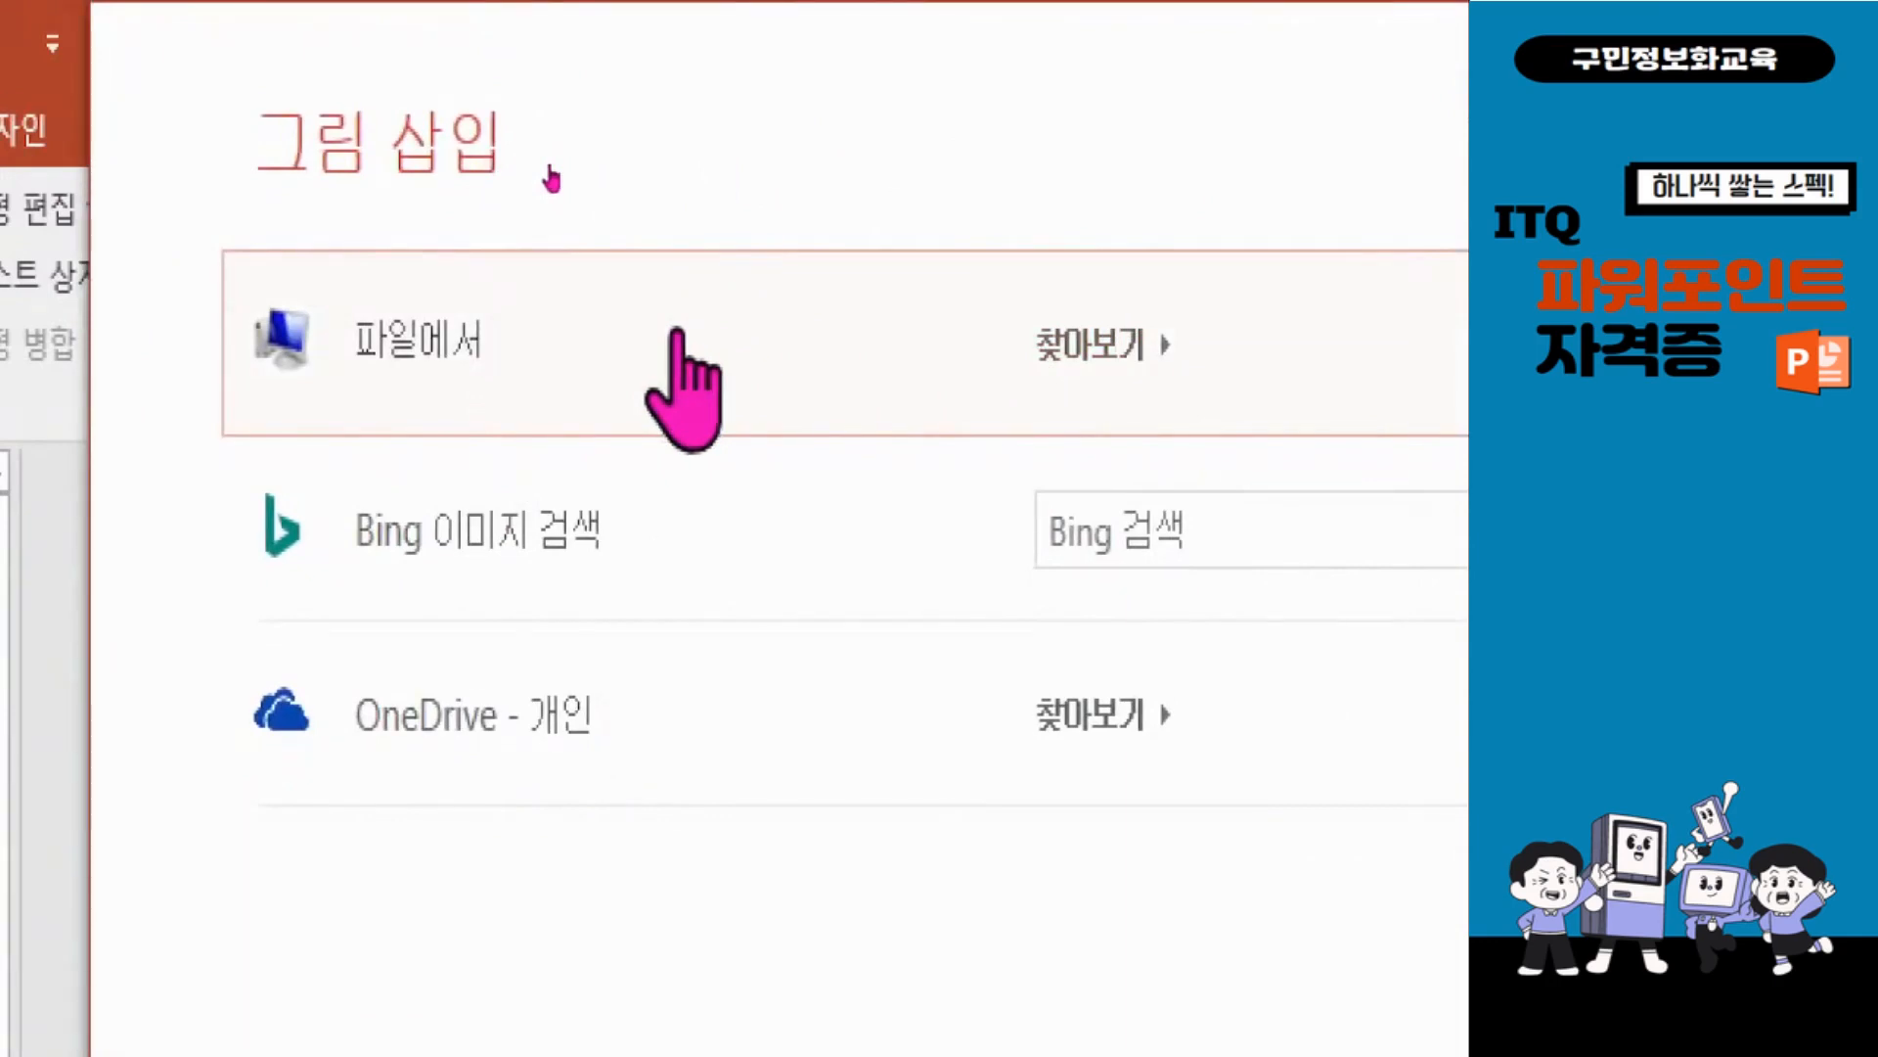
click(792, 343)
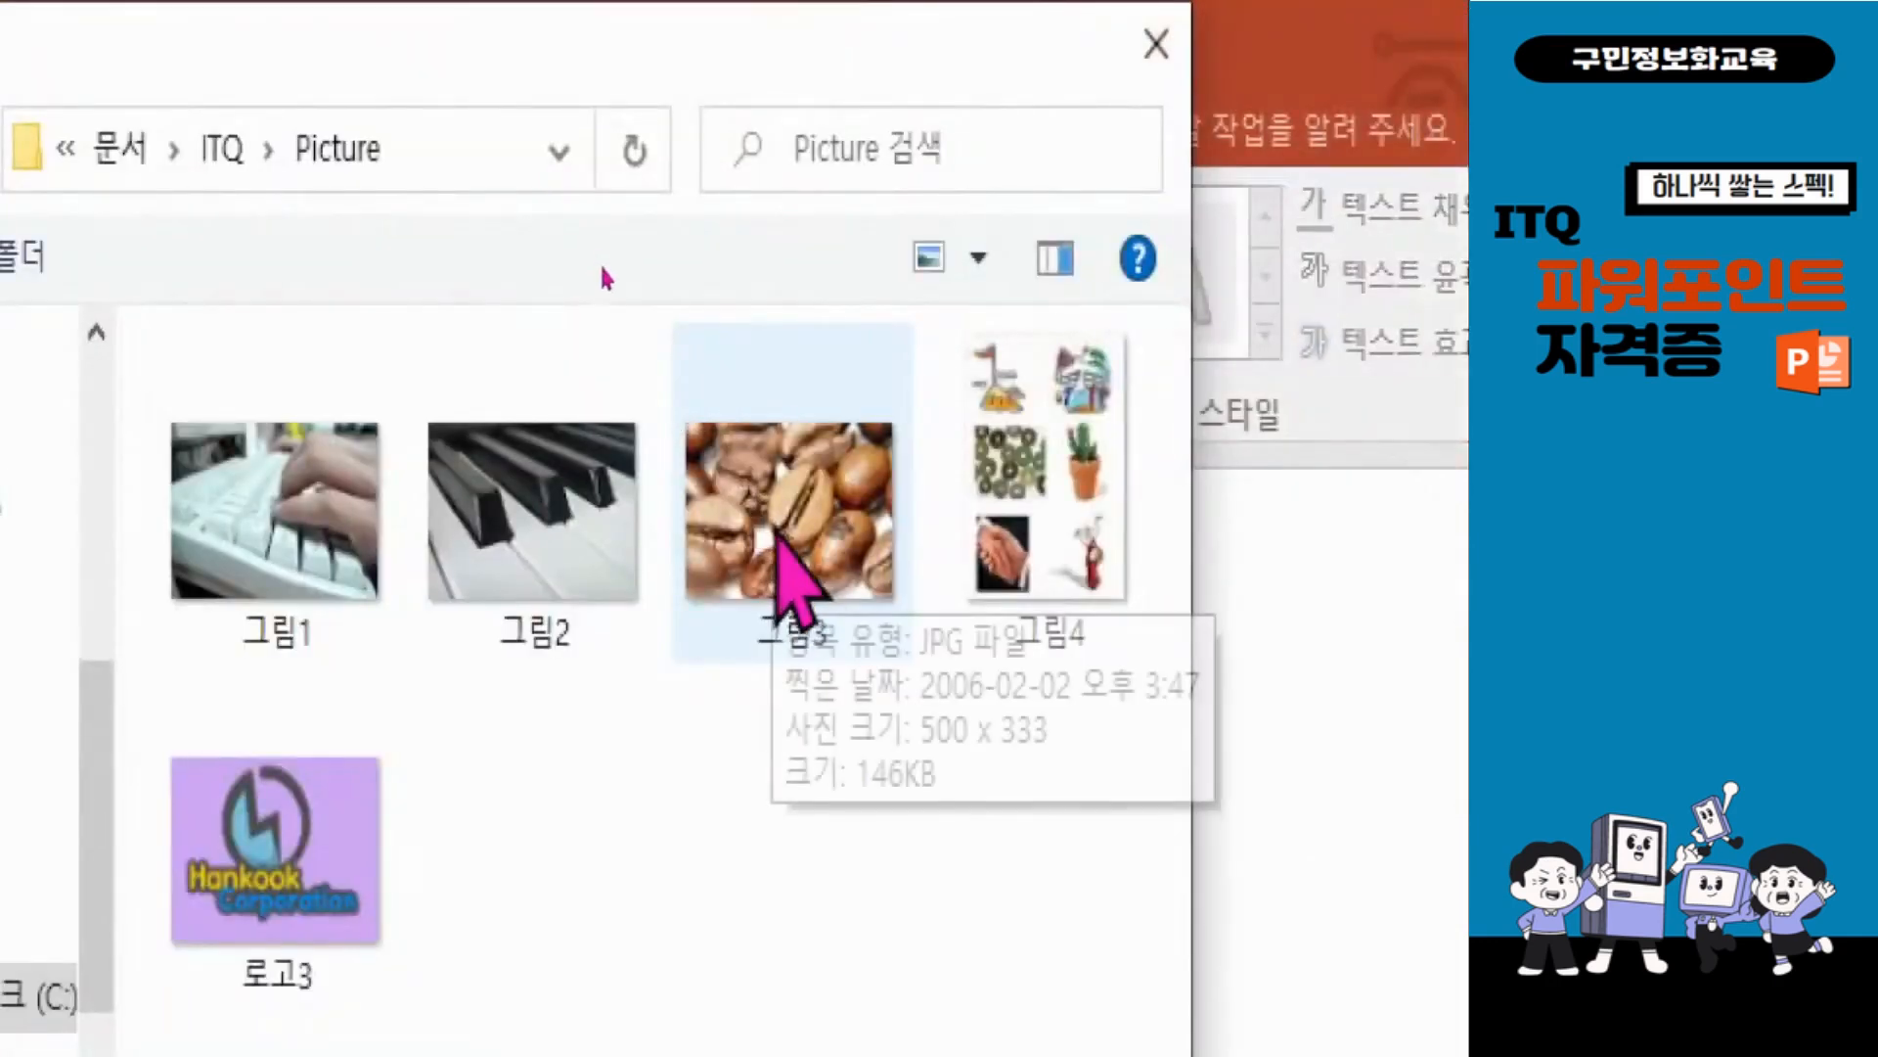
click(789, 544)
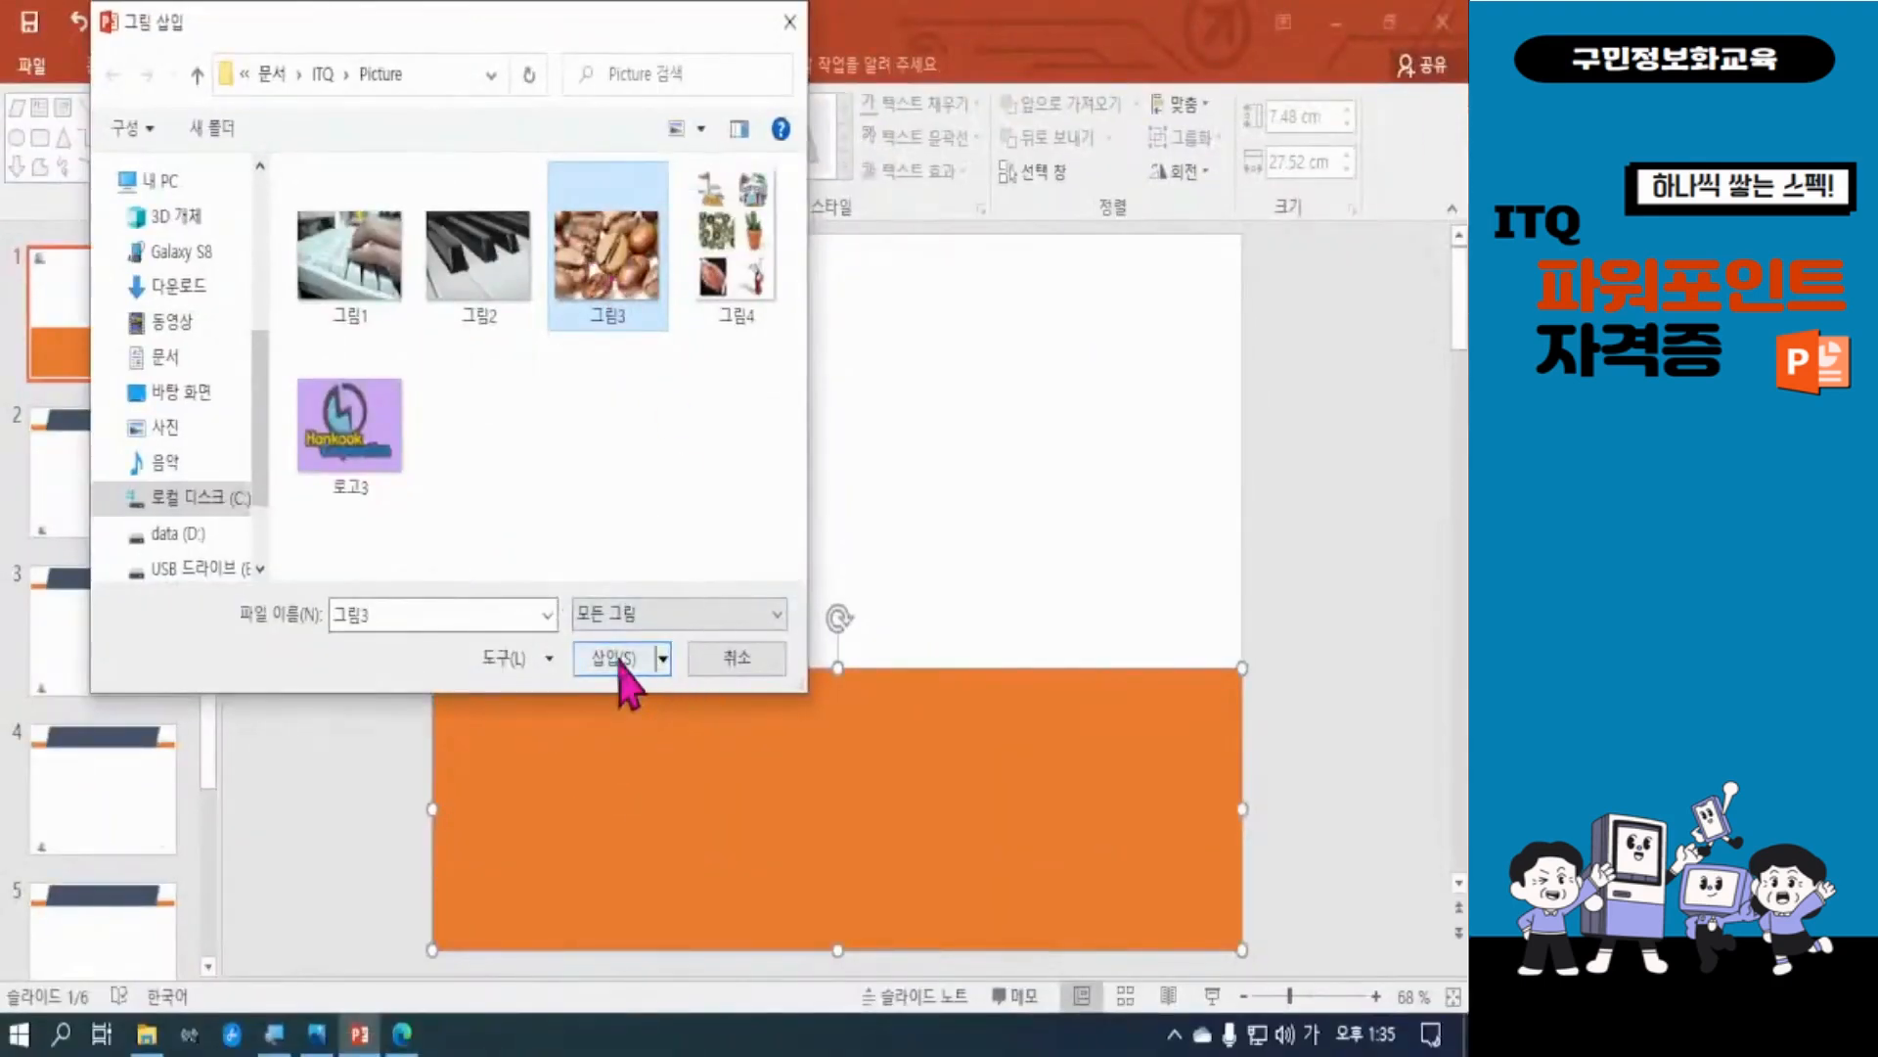
click(619, 660)
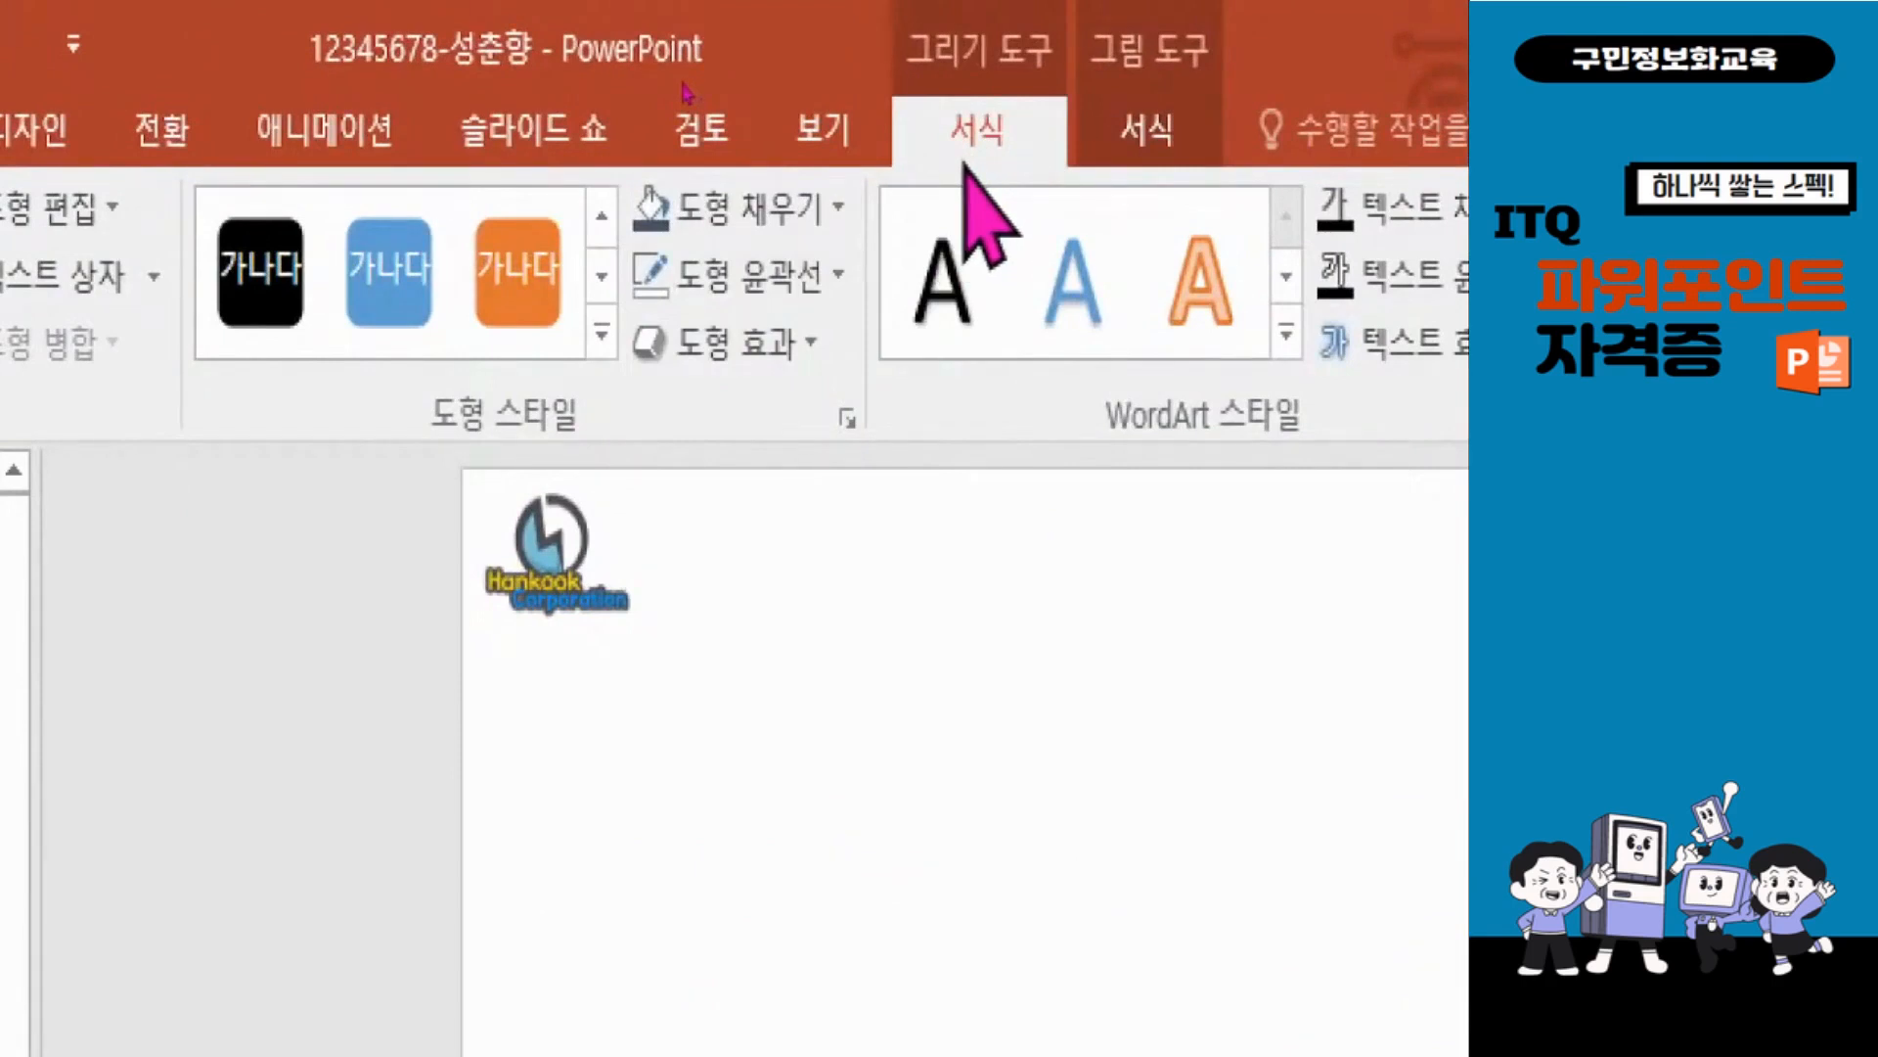
Step: Apply a 5-point soft edge effect (부드러운 가장자리) to the picture-filled rectangle and deselect it
click(754, 344)
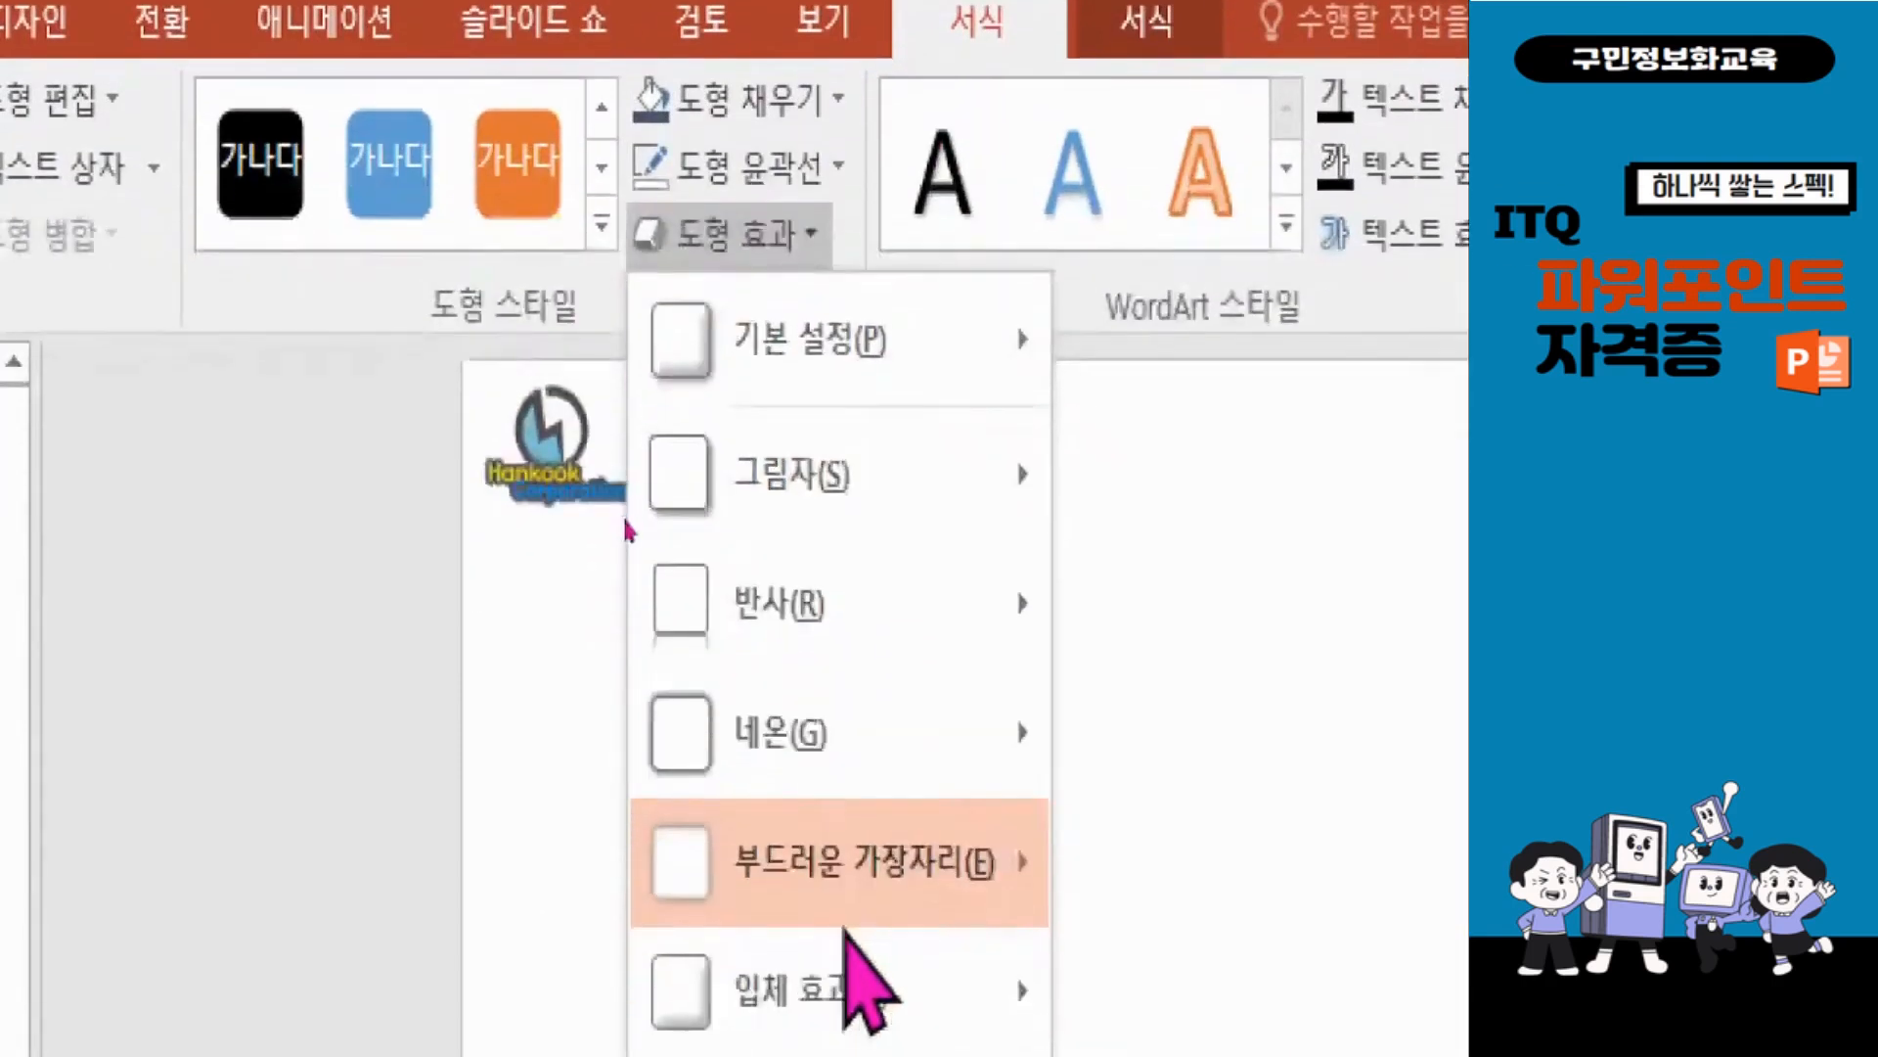
mouse_move(863, 1020)
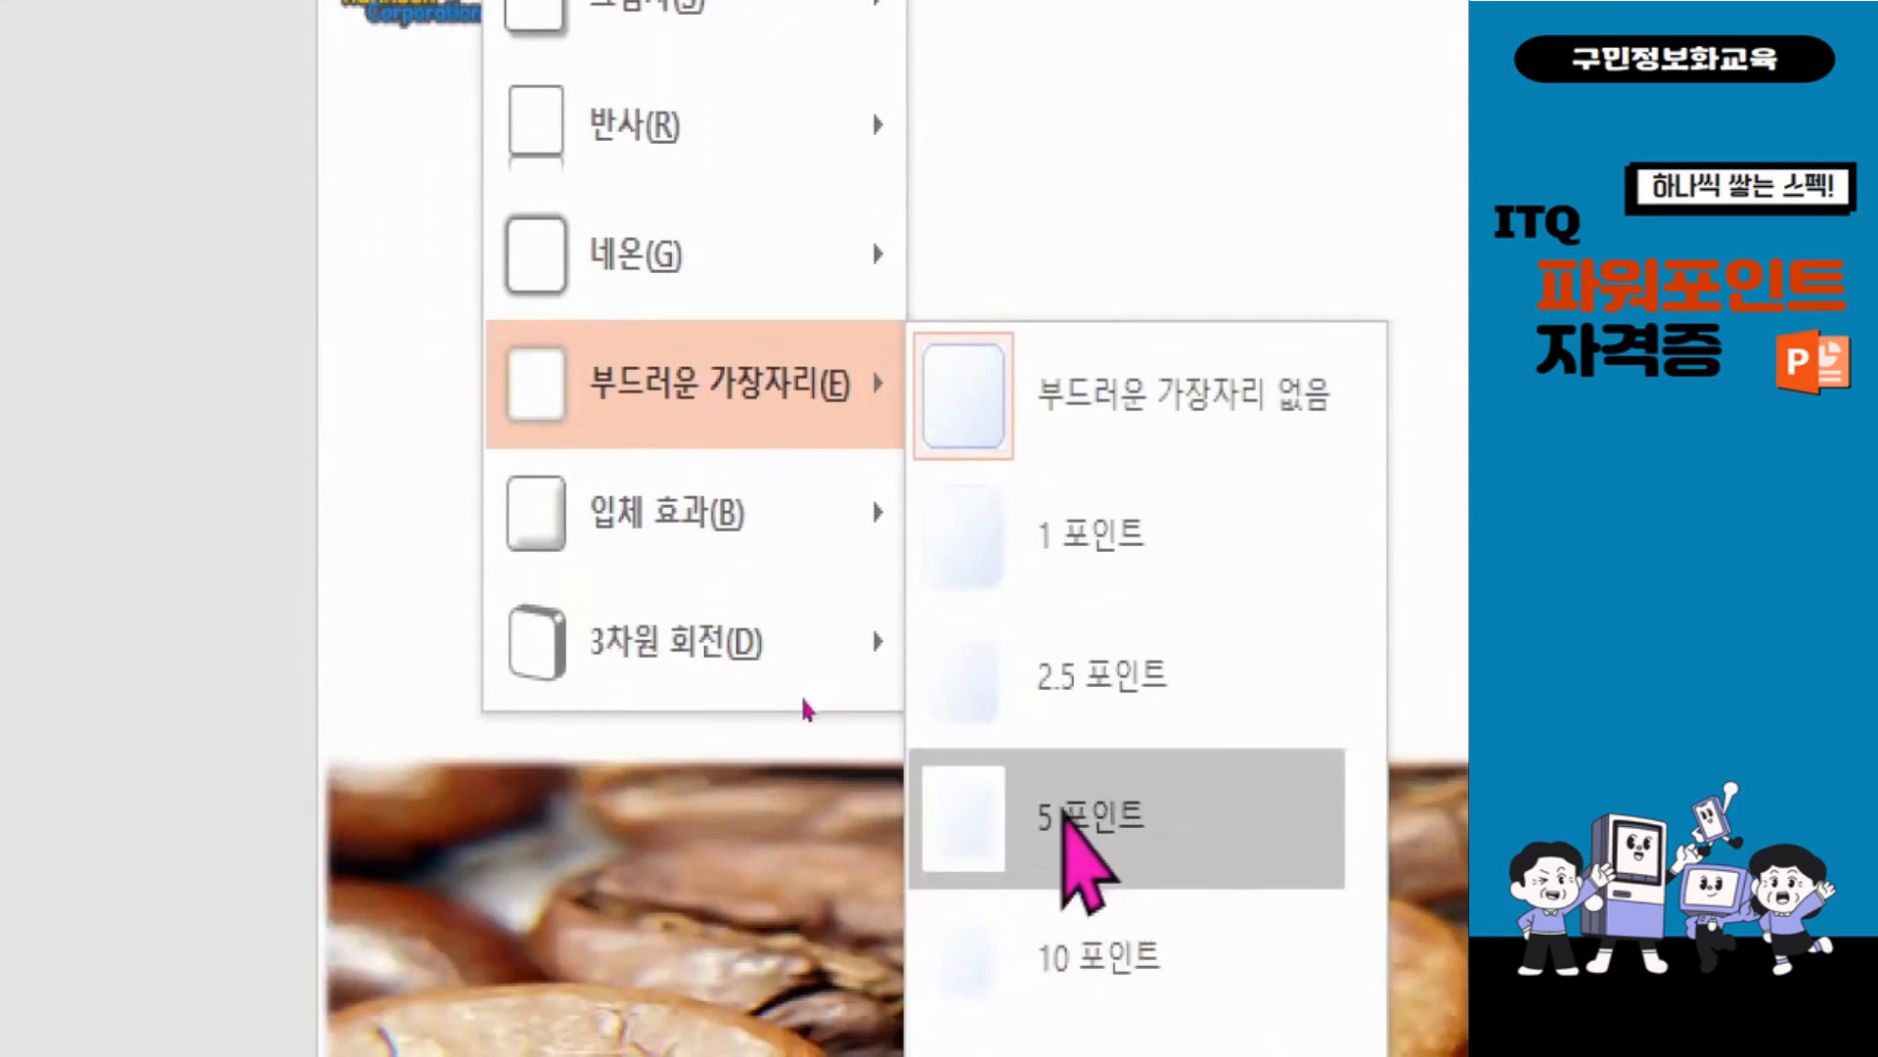
click(1073, 815)
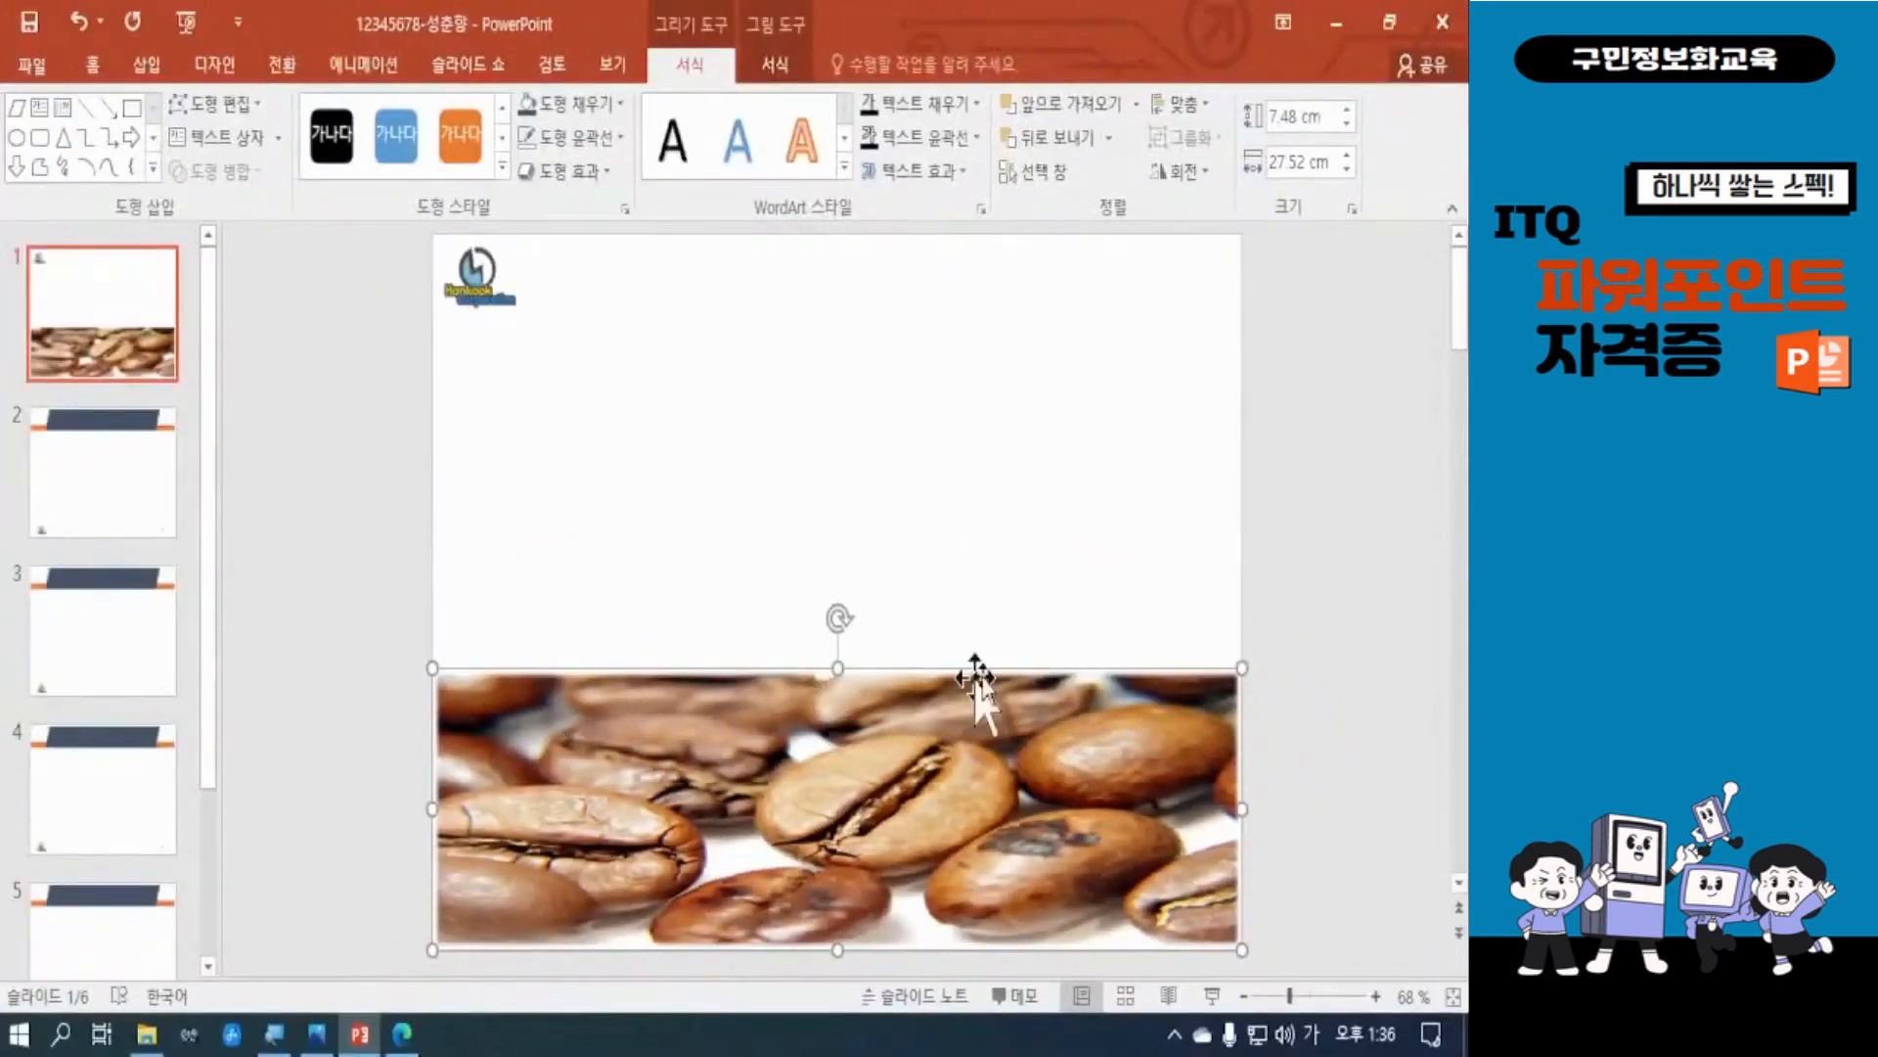
click(1301, 644)
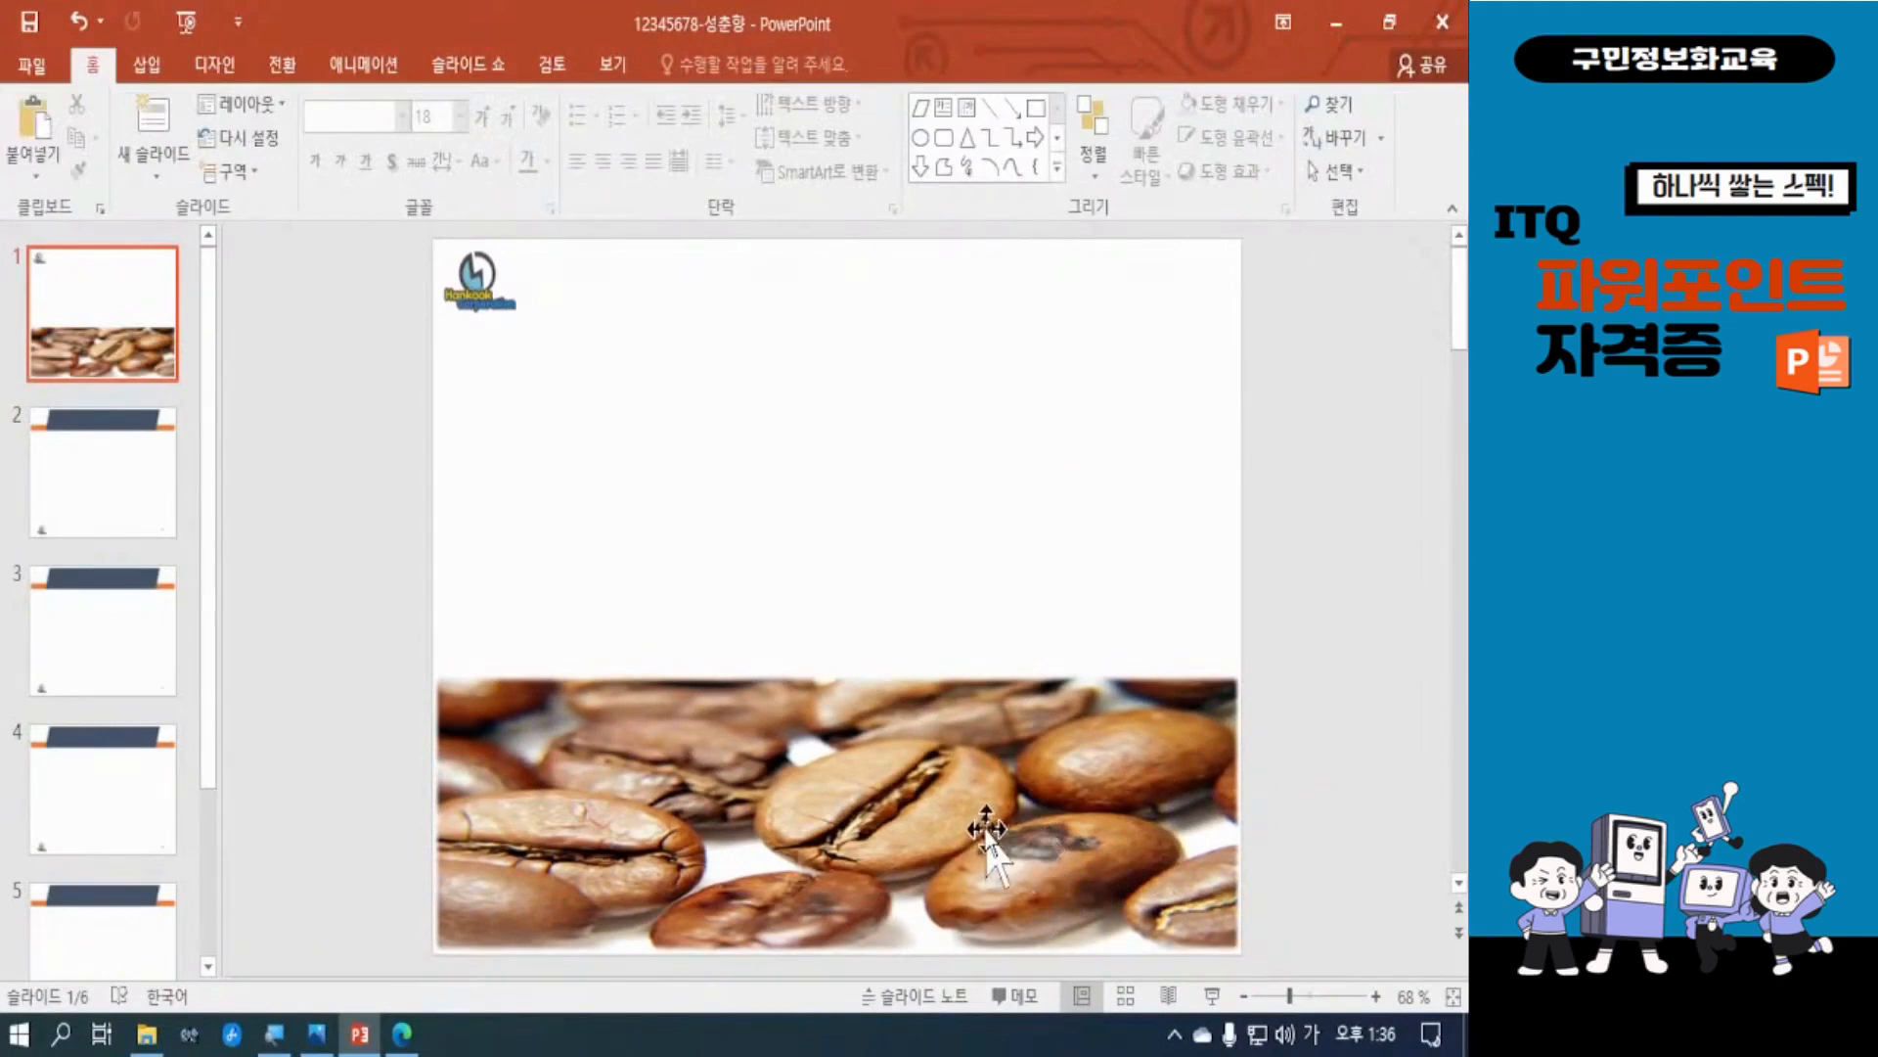
Step: Select the picture-filled rectangle and examine its available picture correction, colour and artistic effect options
click(944, 814)
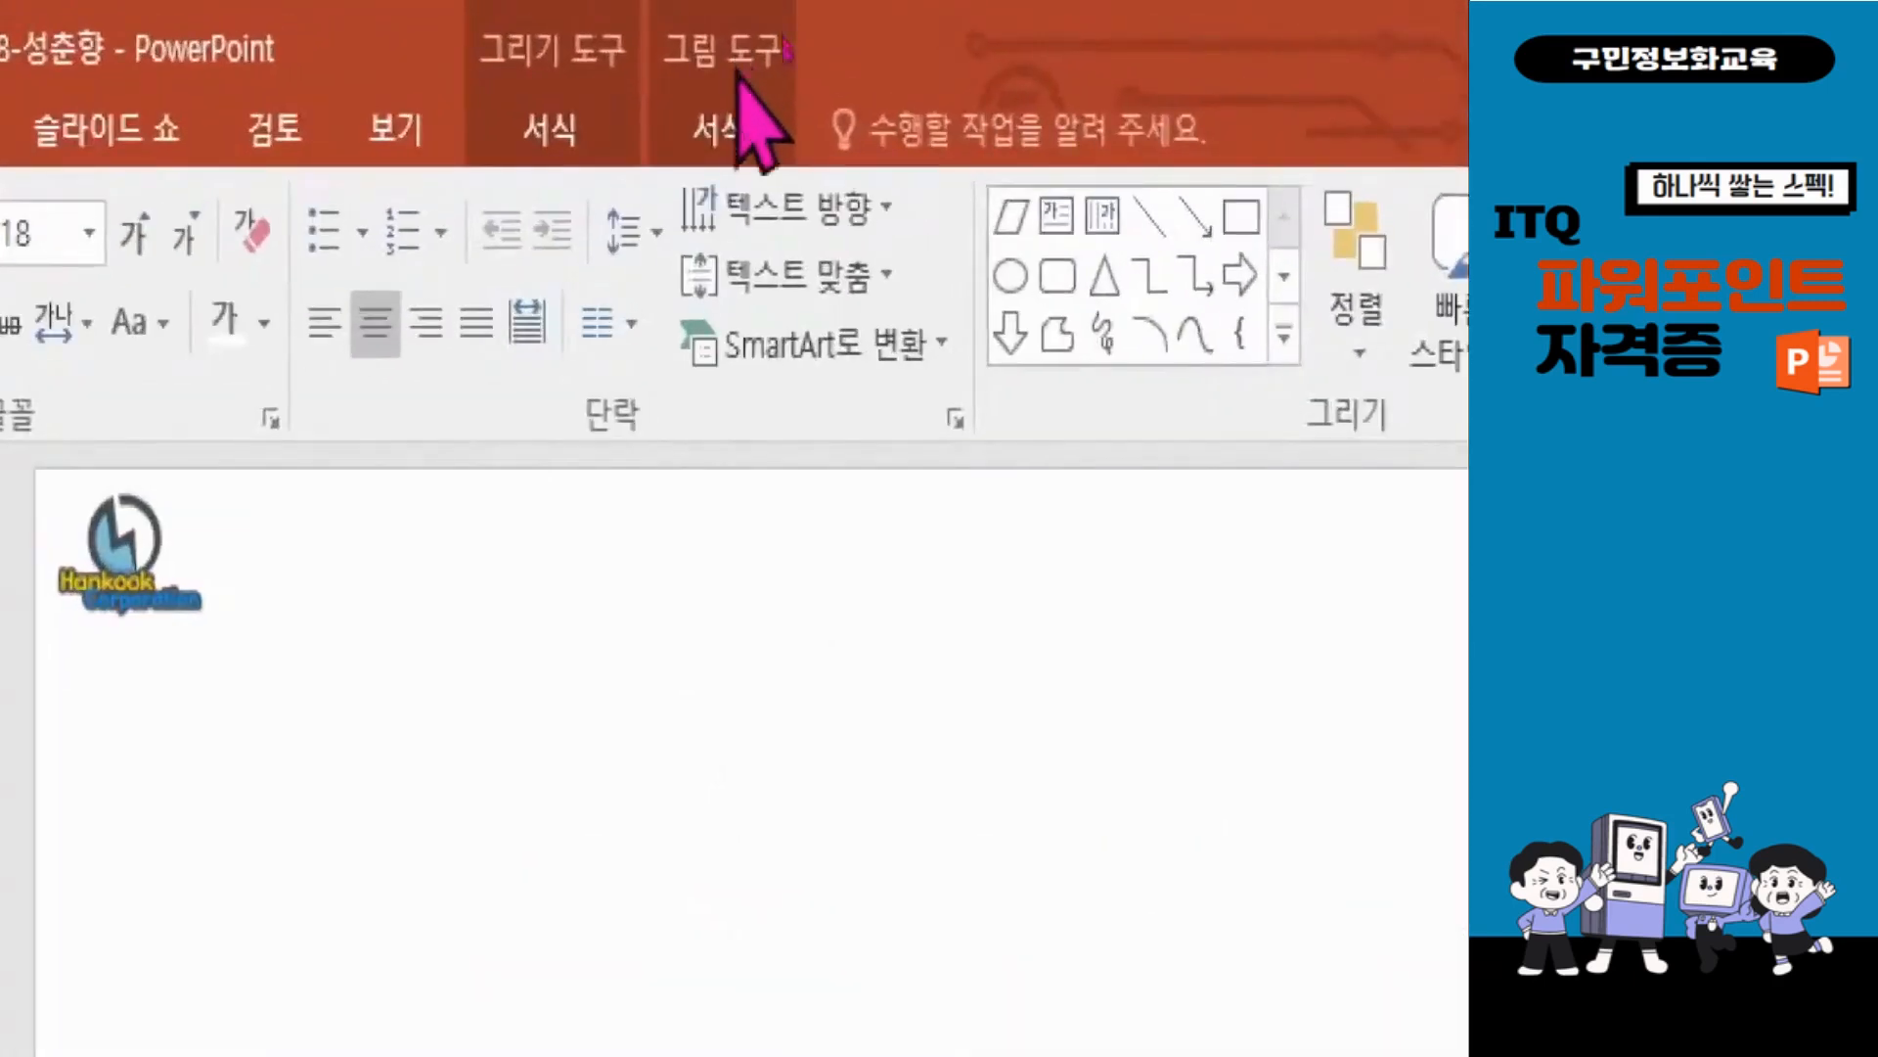
click(724, 132)
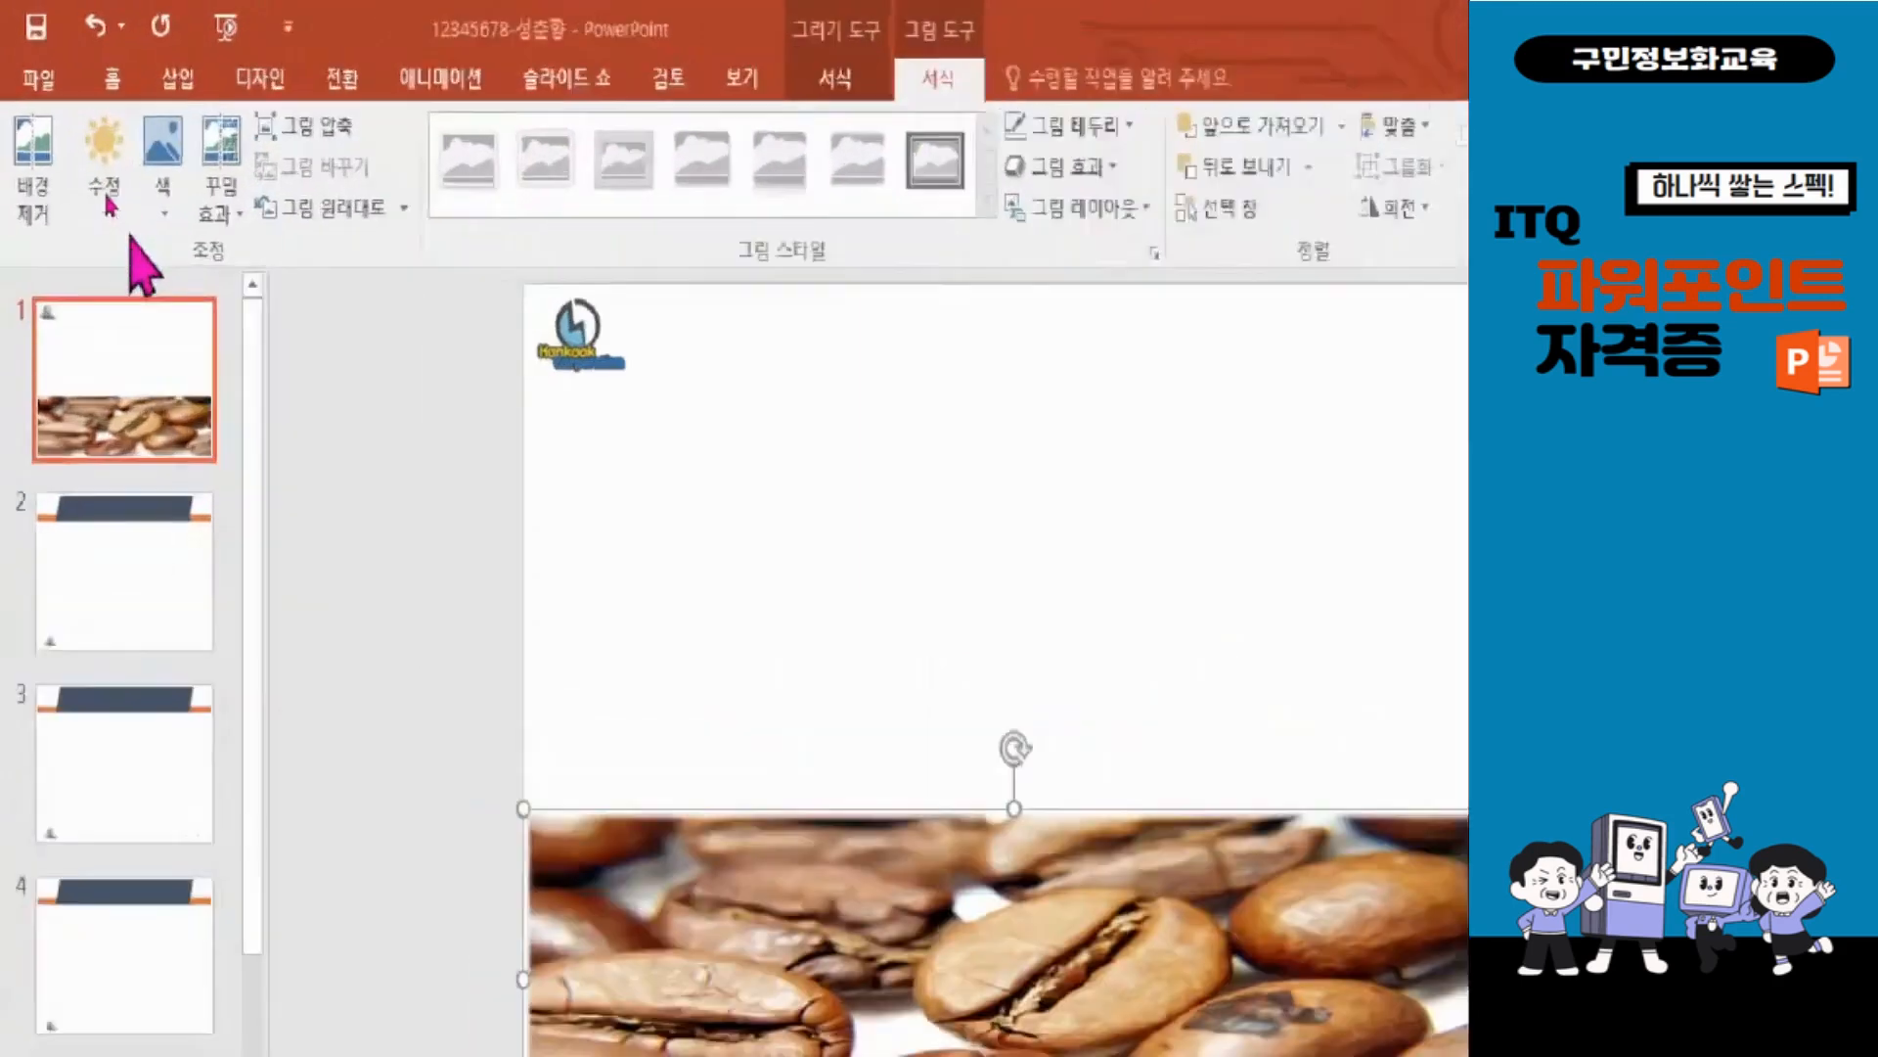
click(110, 211)
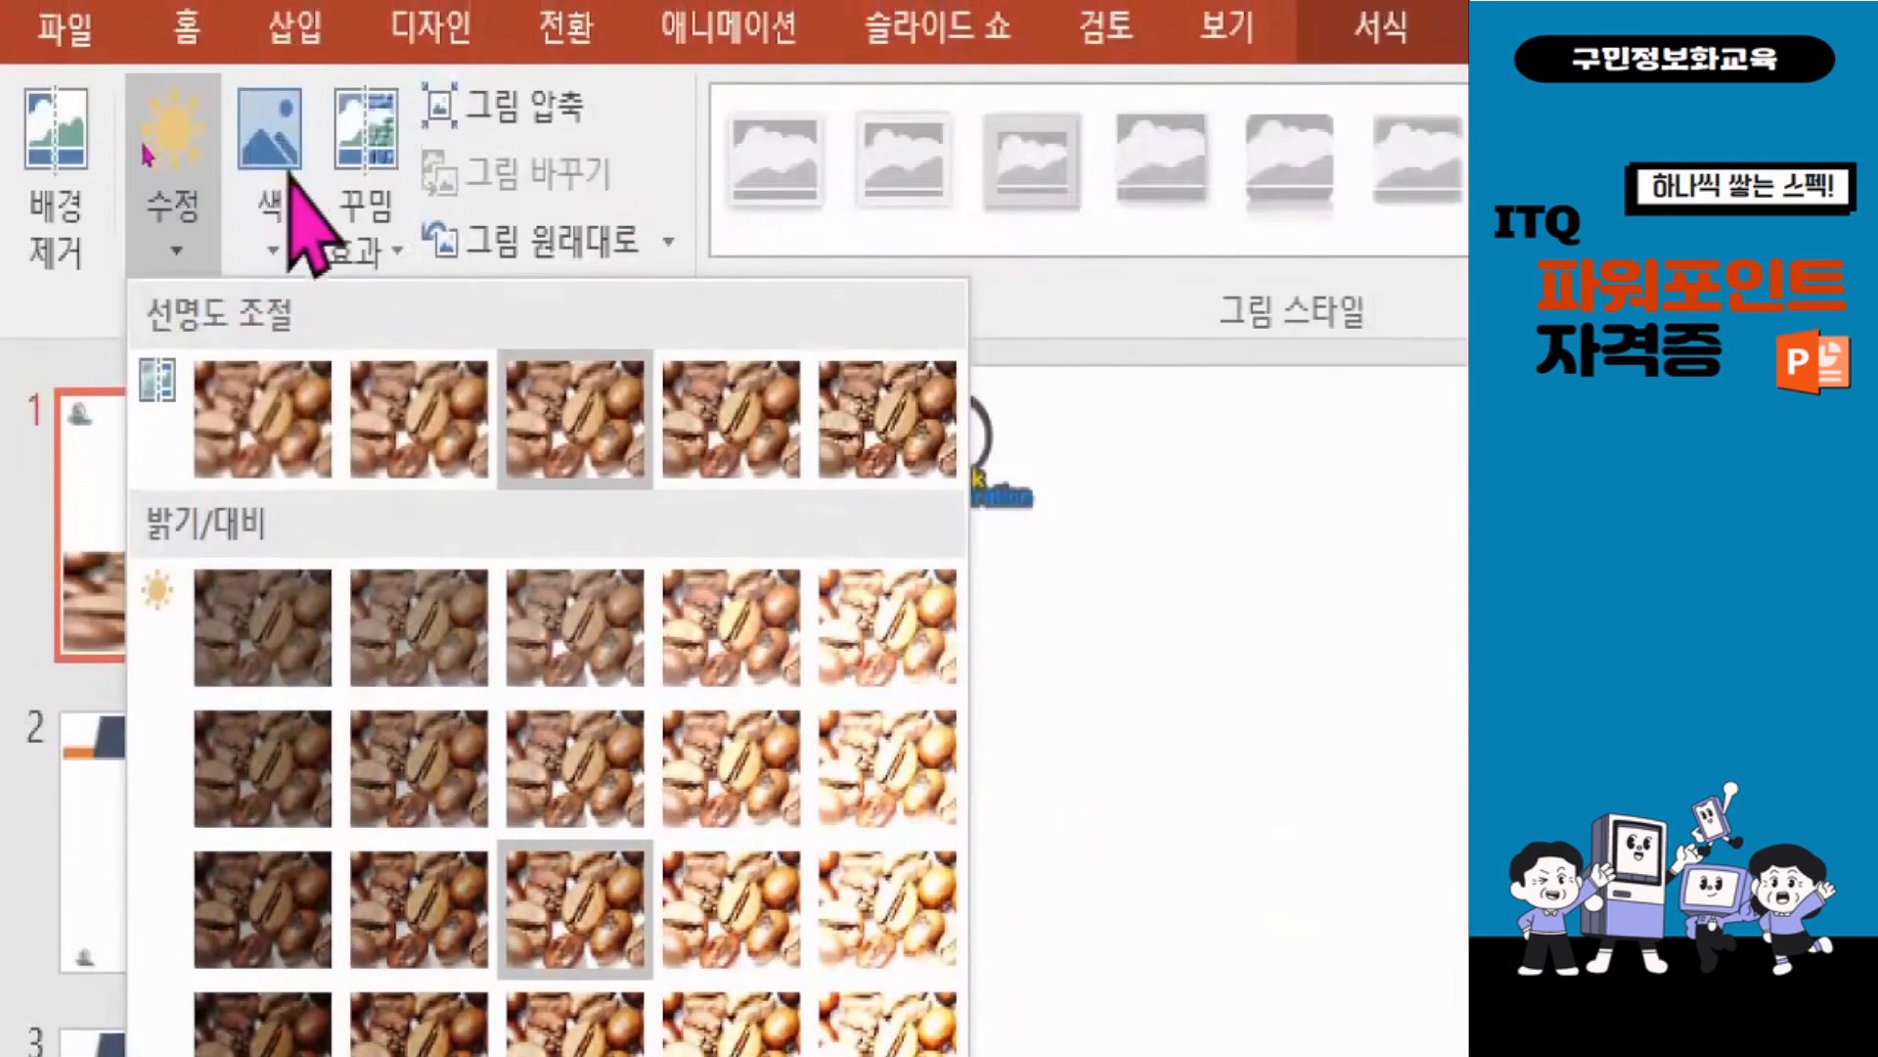
click(279, 235)
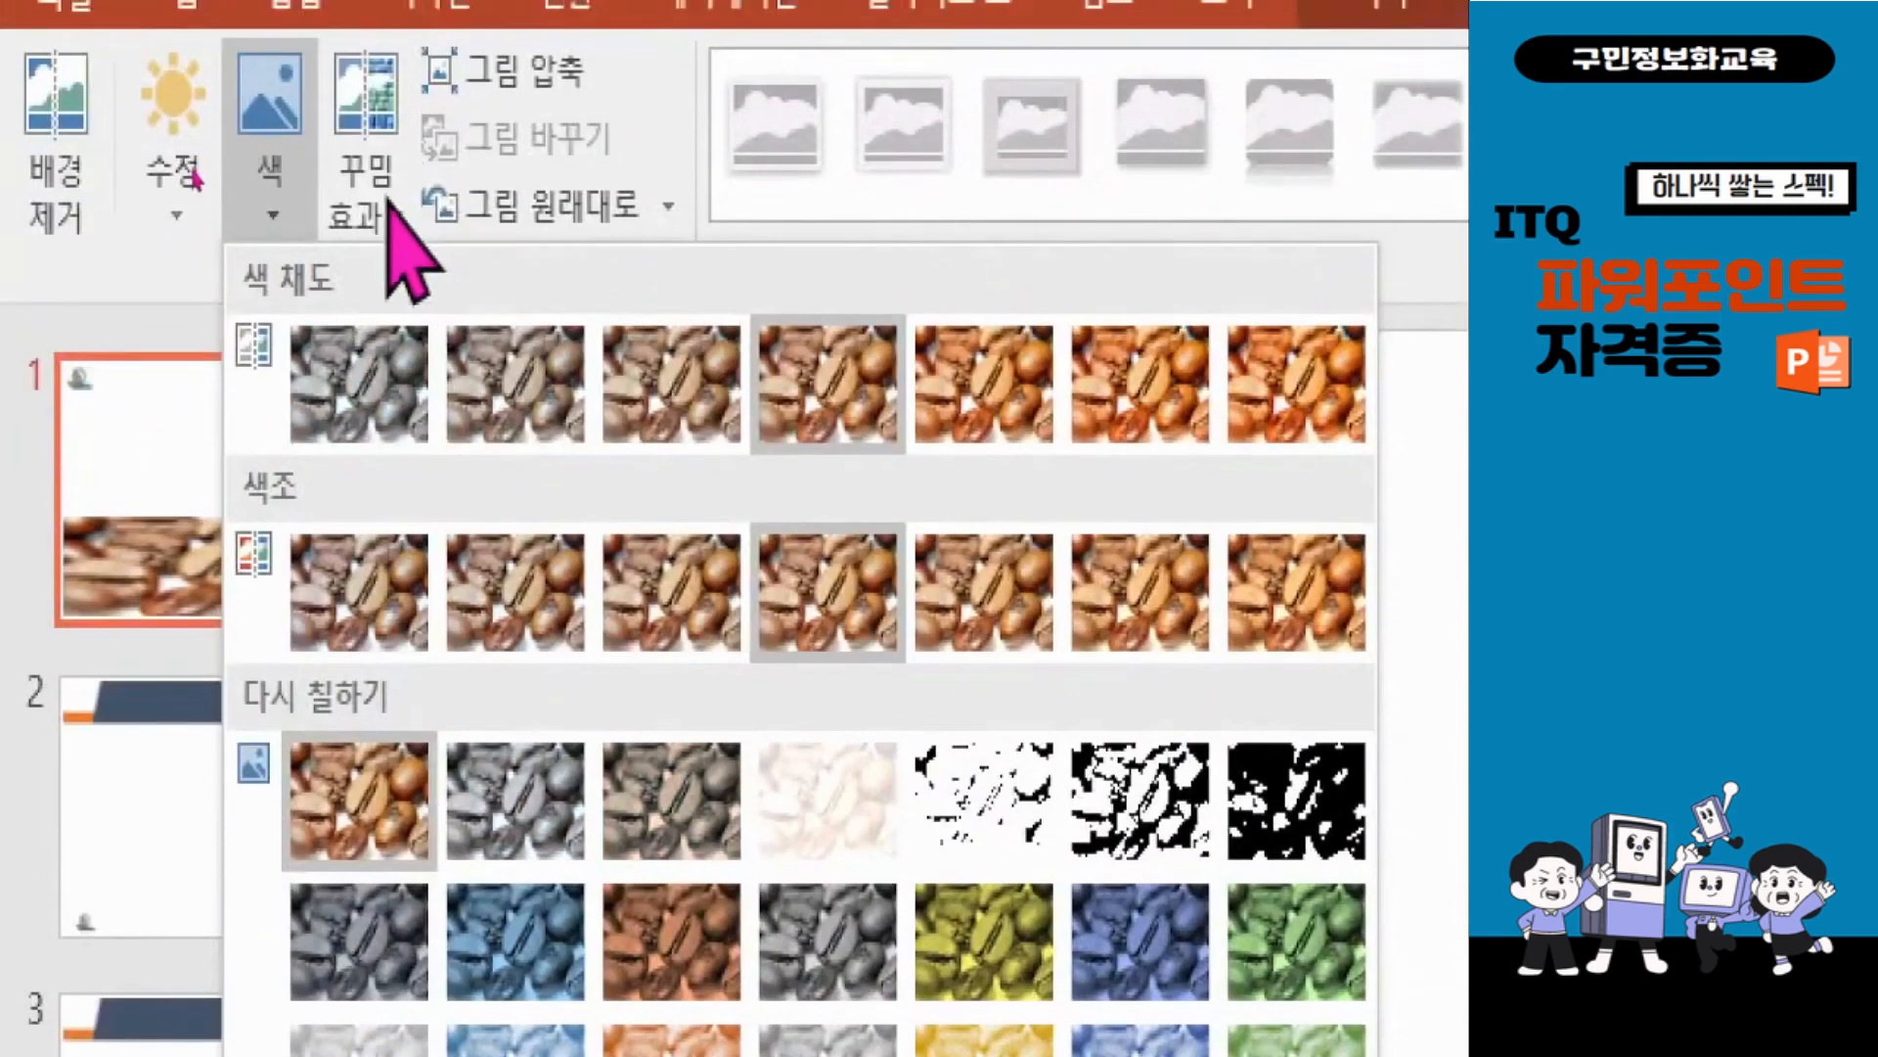
click(381, 106)
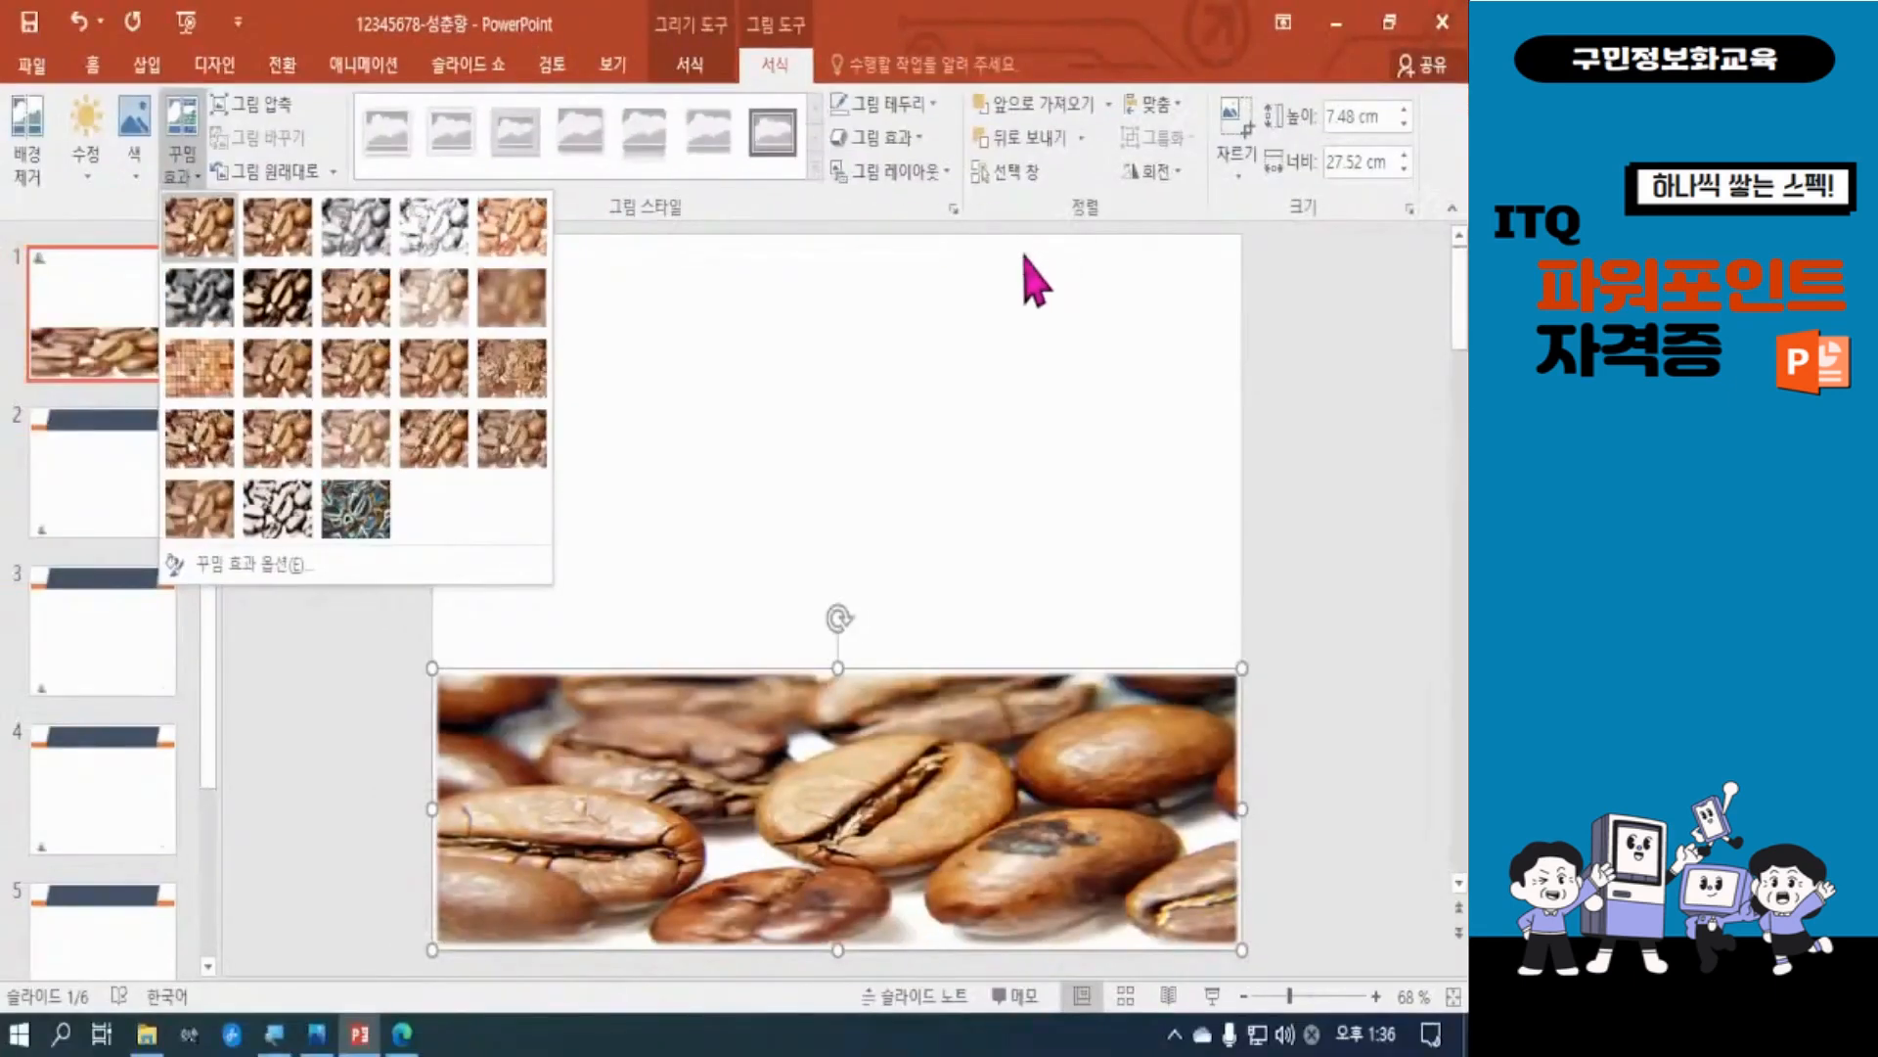
click(978, 332)
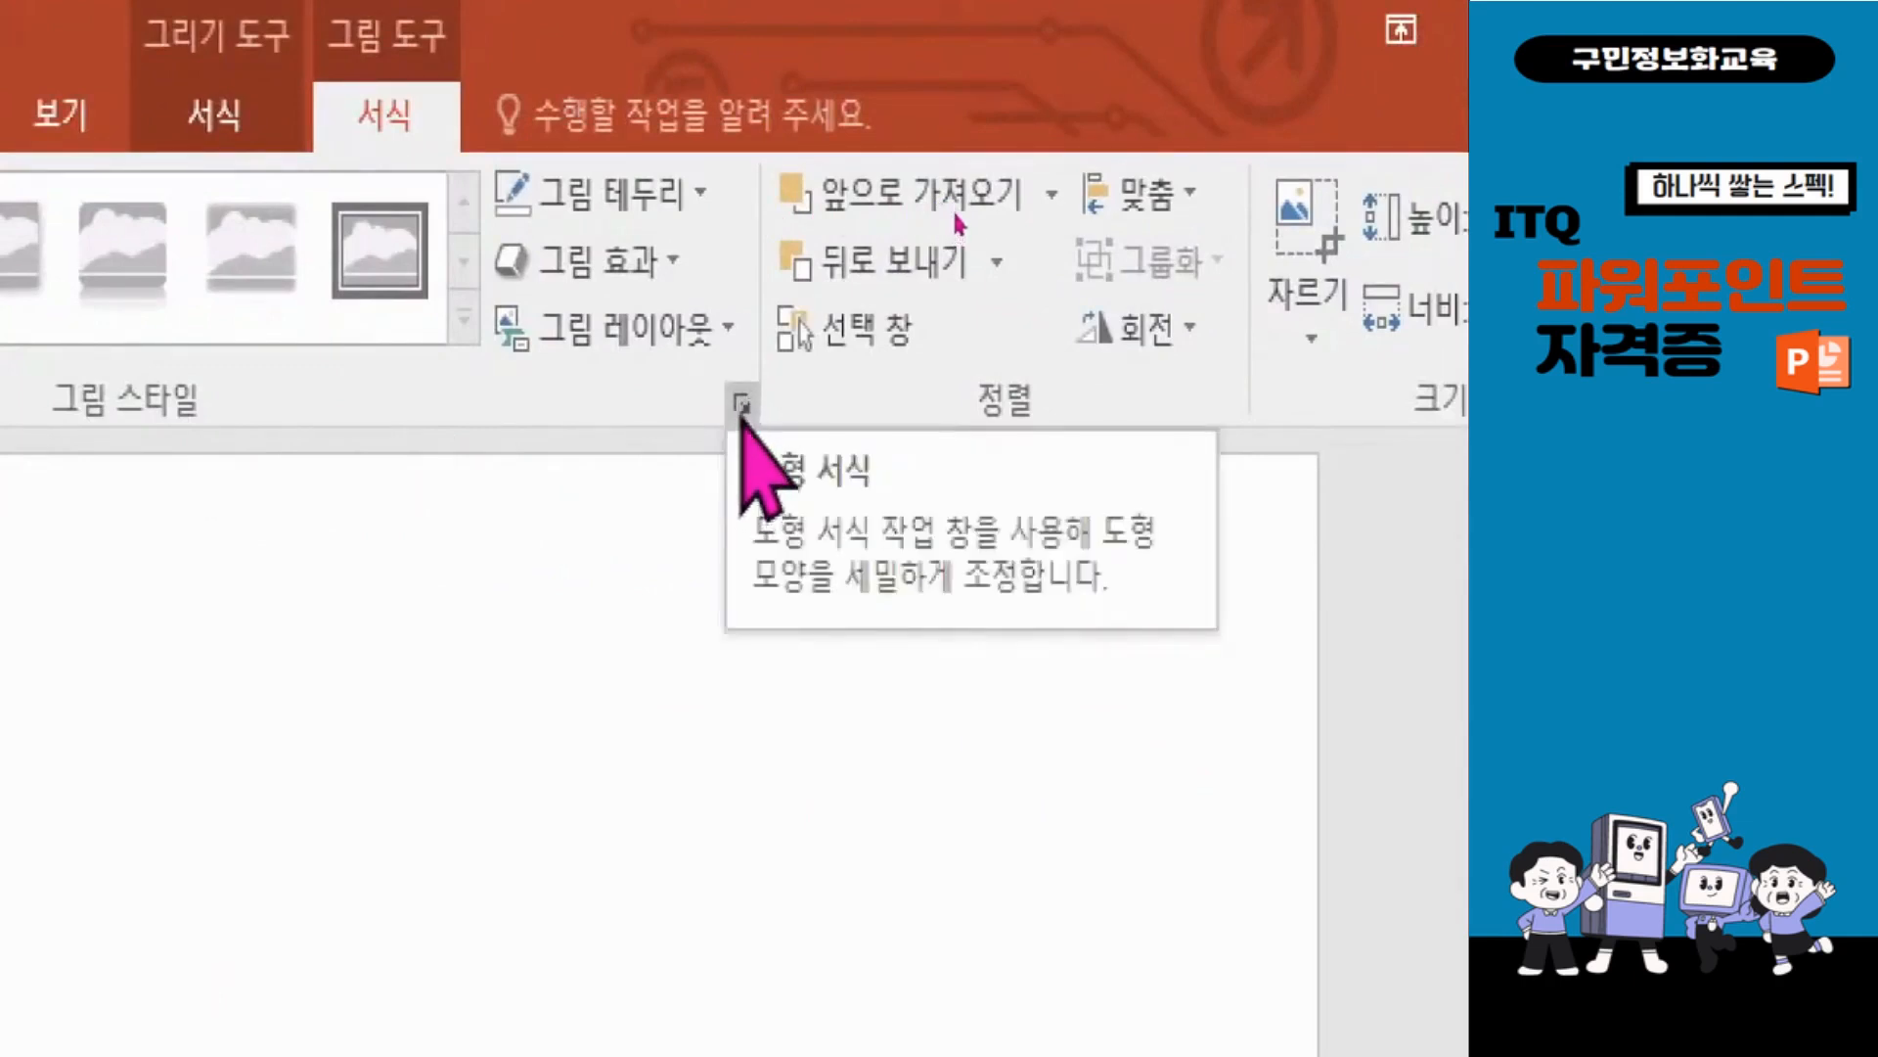
Step: Set the transparency of the rectangle's picture fill to 50%
click(742, 402)
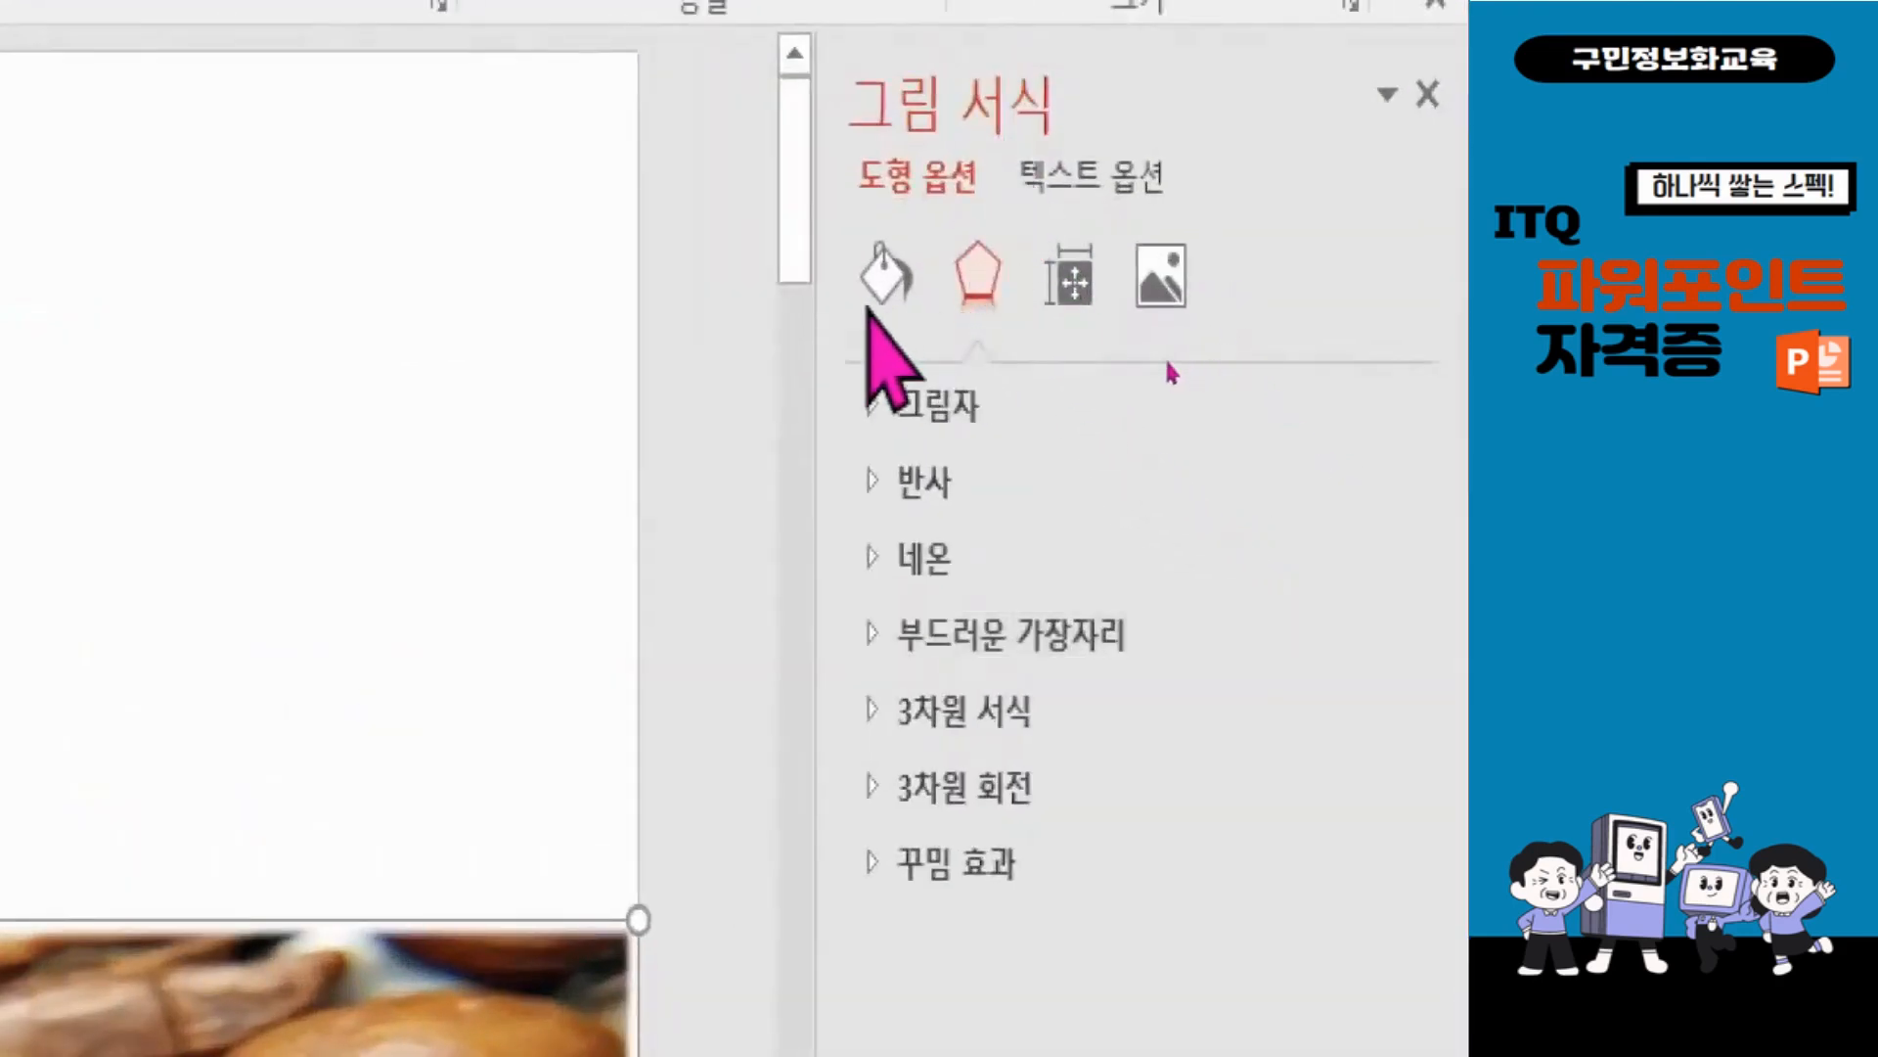
click(890, 278)
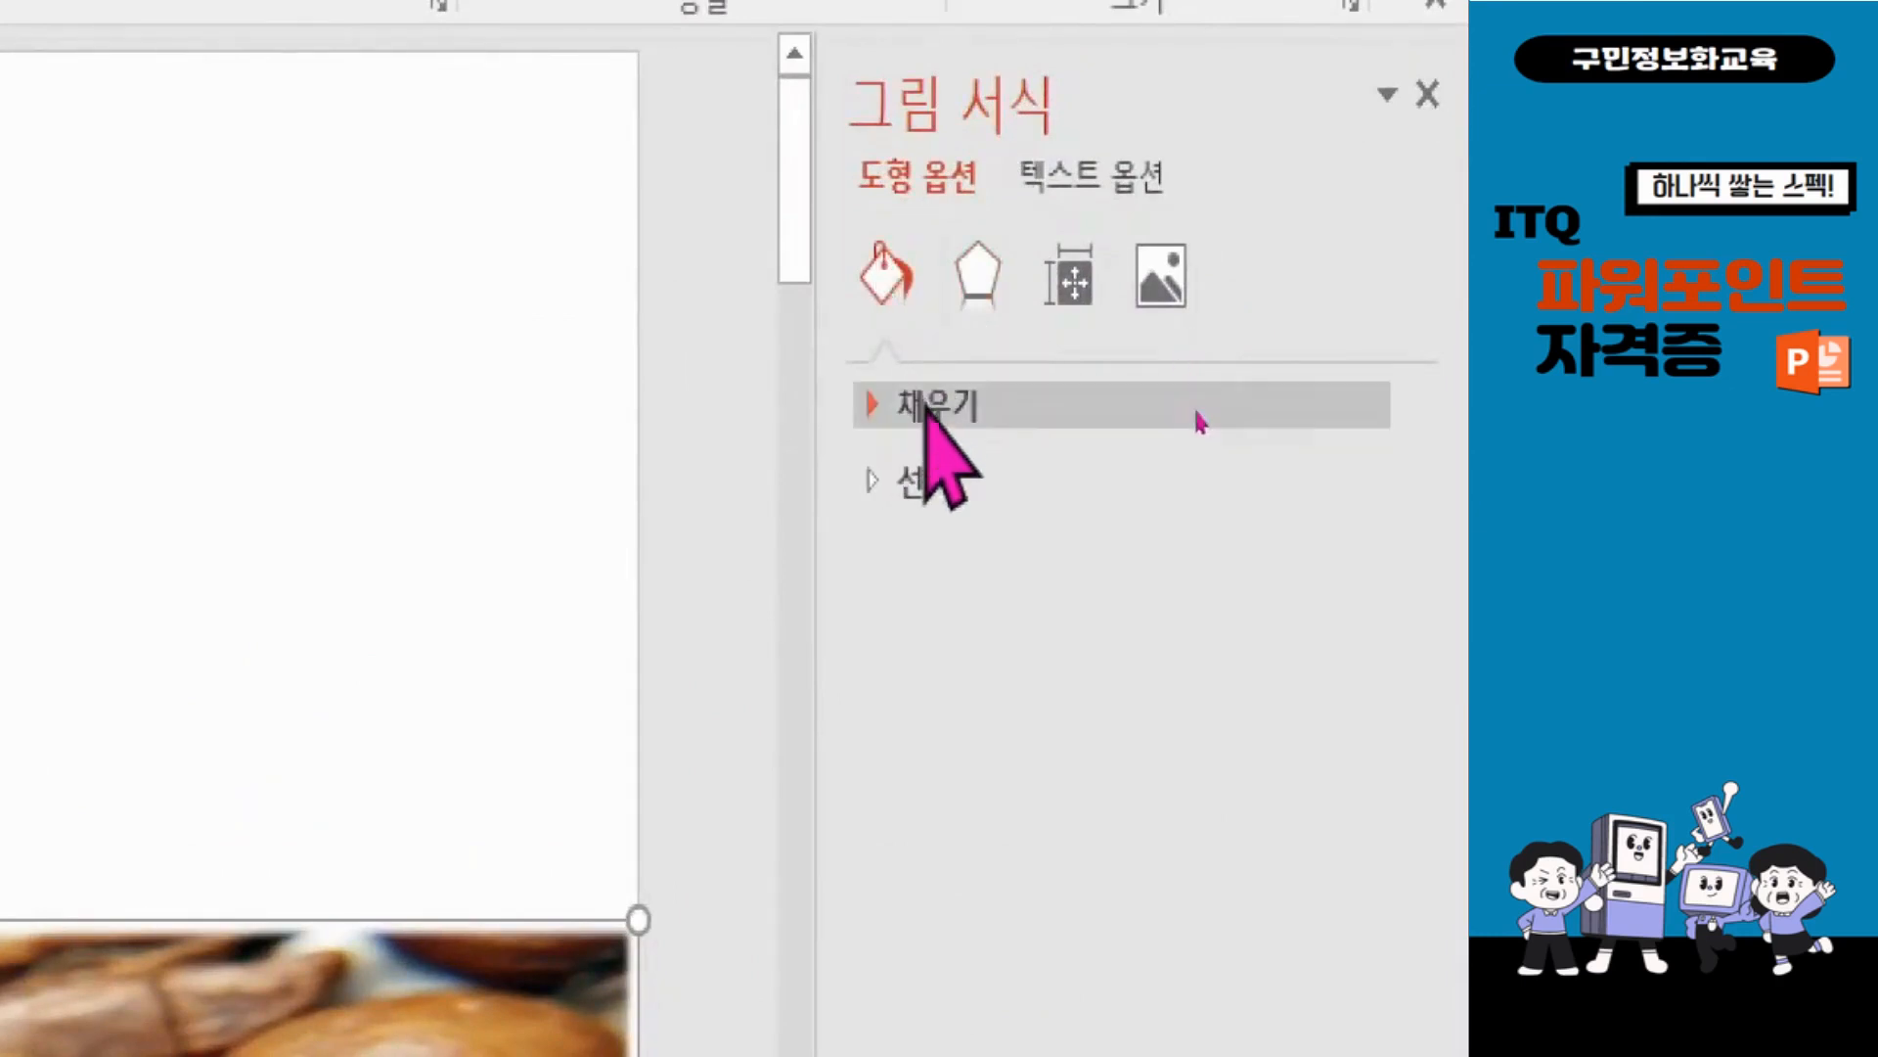
click(910, 409)
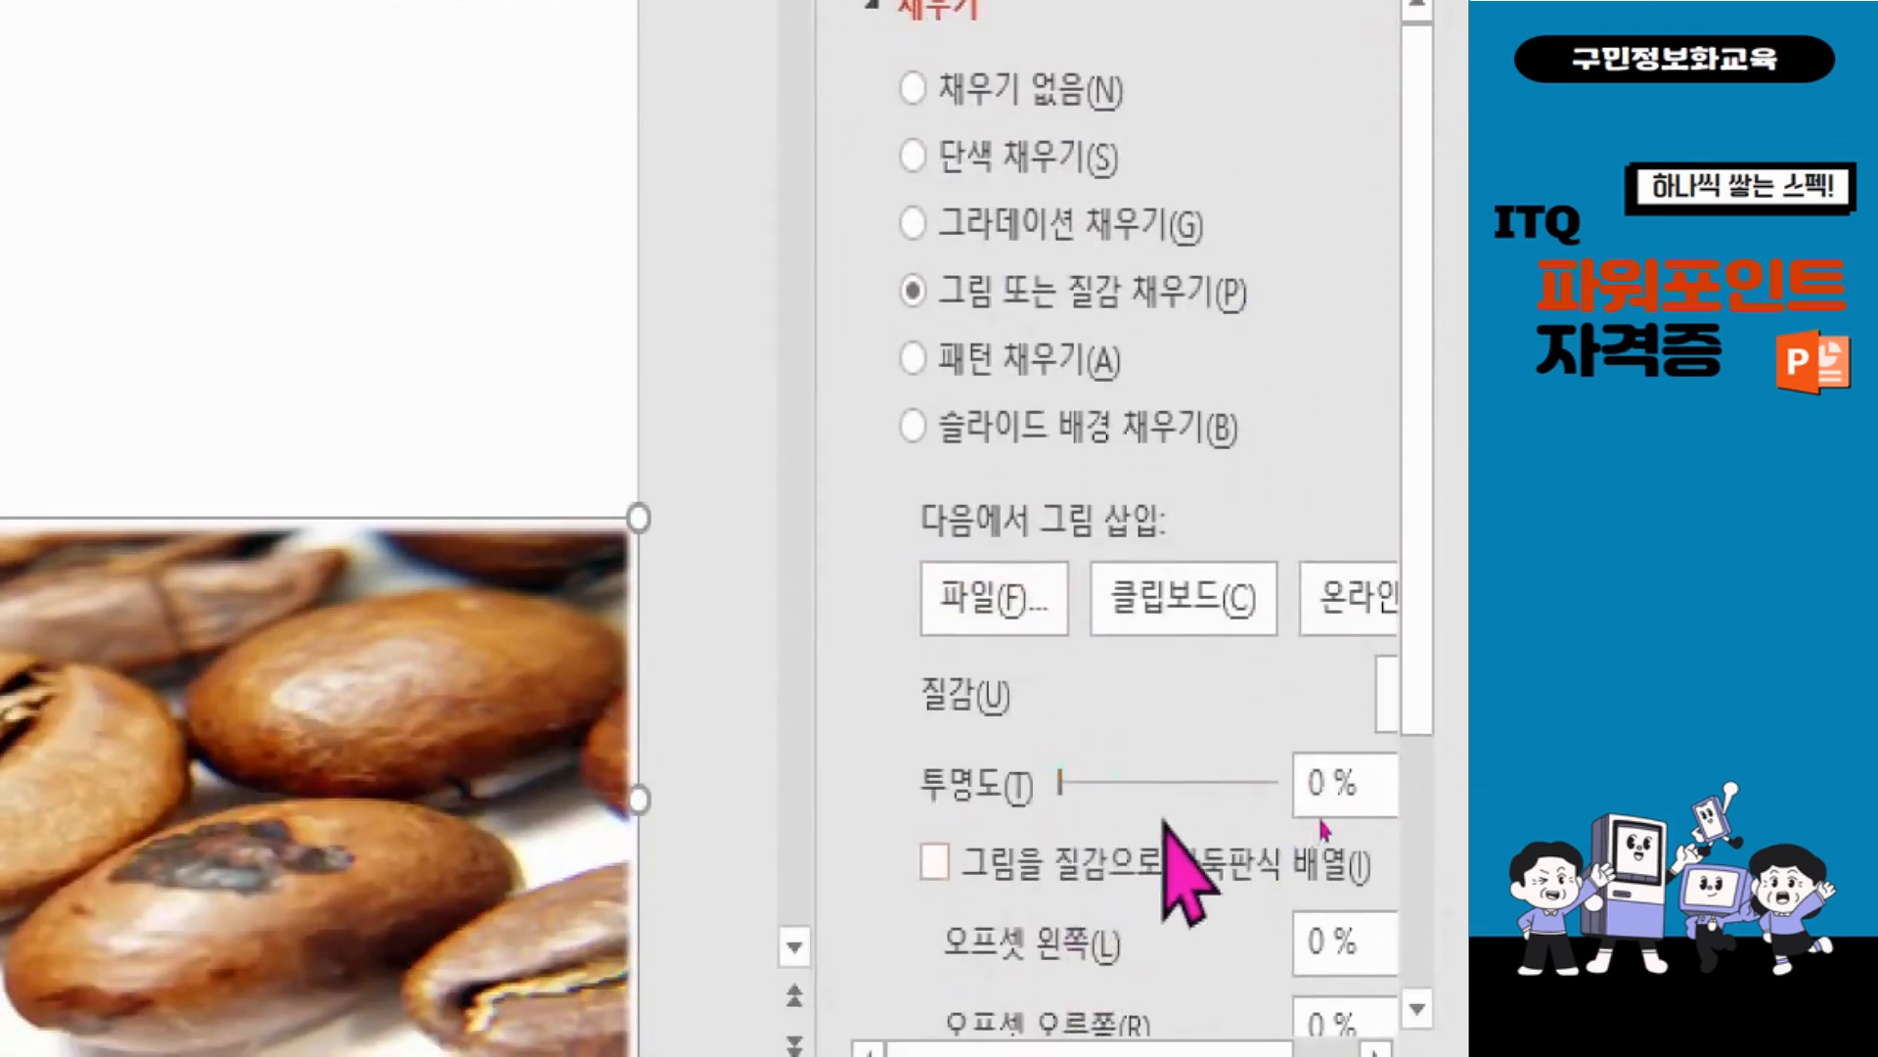
drag(1059, 782, 1177, 783)
click(1341, 782)
double_click(1316, 783)
text(50)
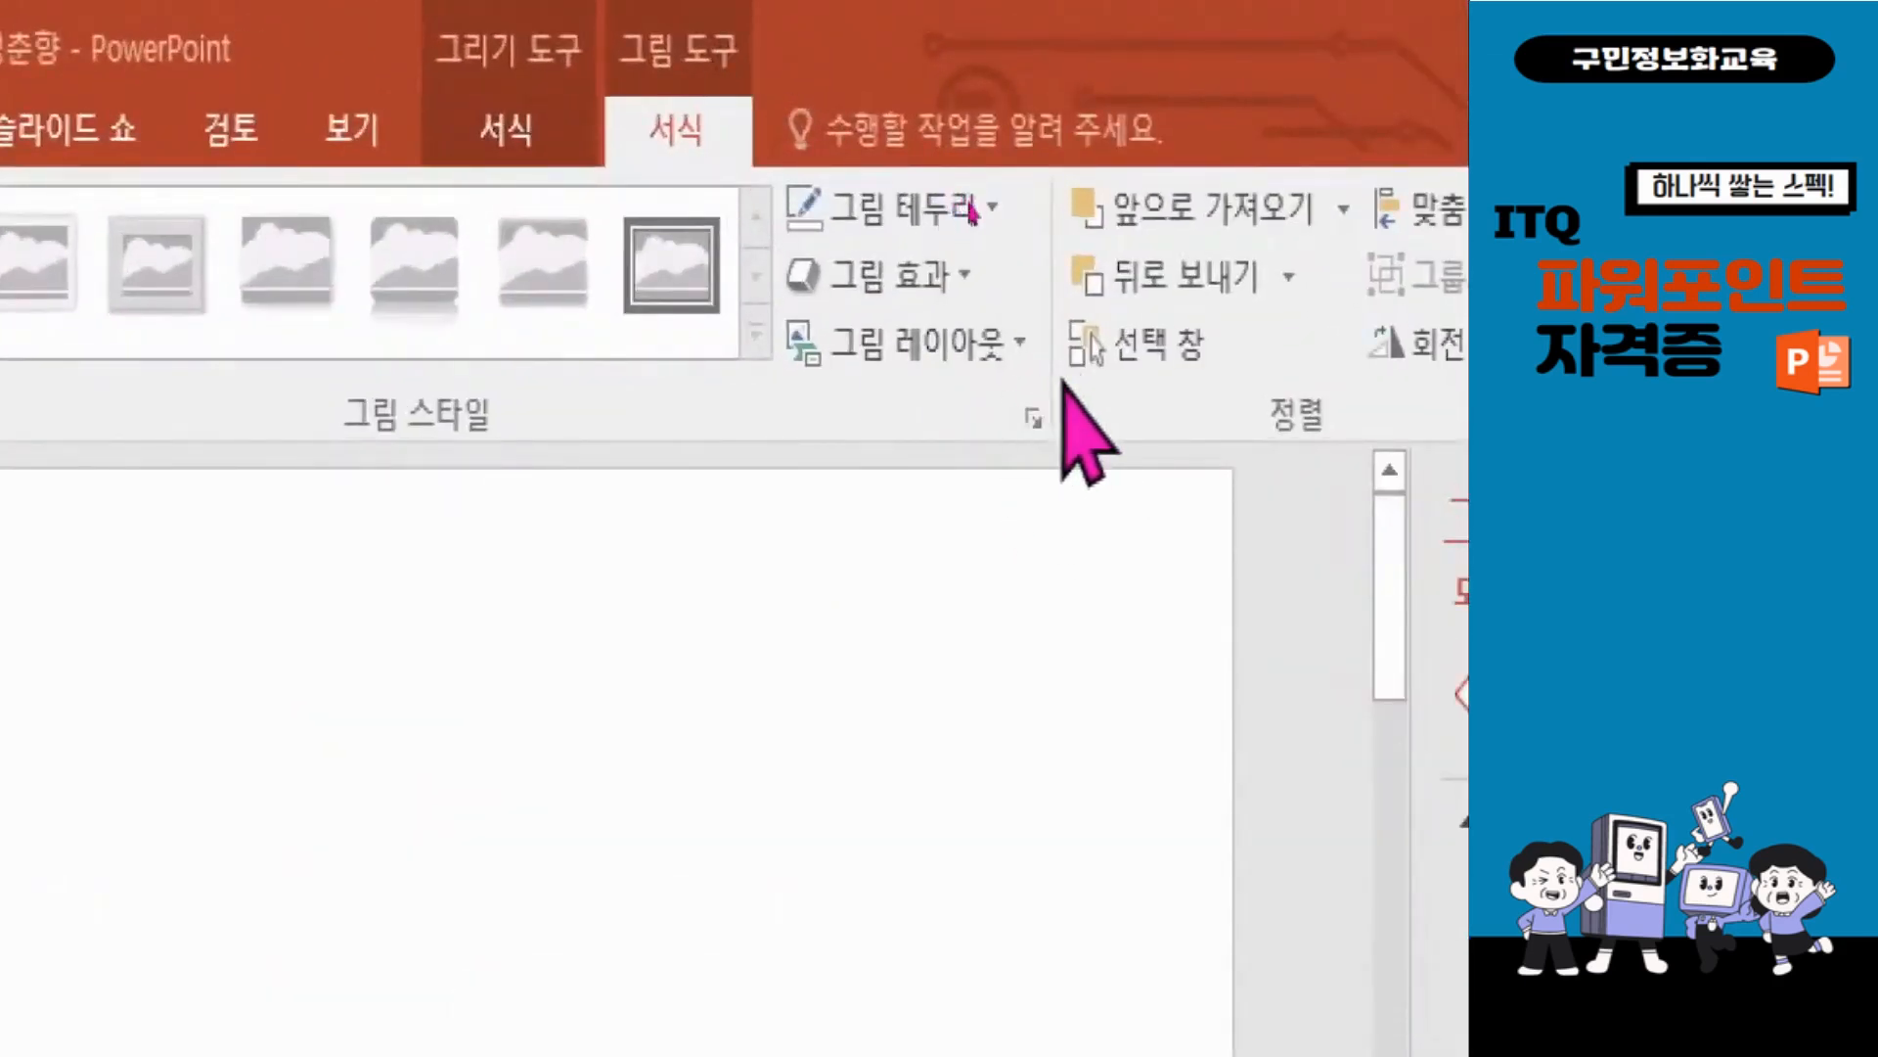
Step: Reopen the fill settings of the picture-filled rectangle through its drawing format options
click(547, 122)
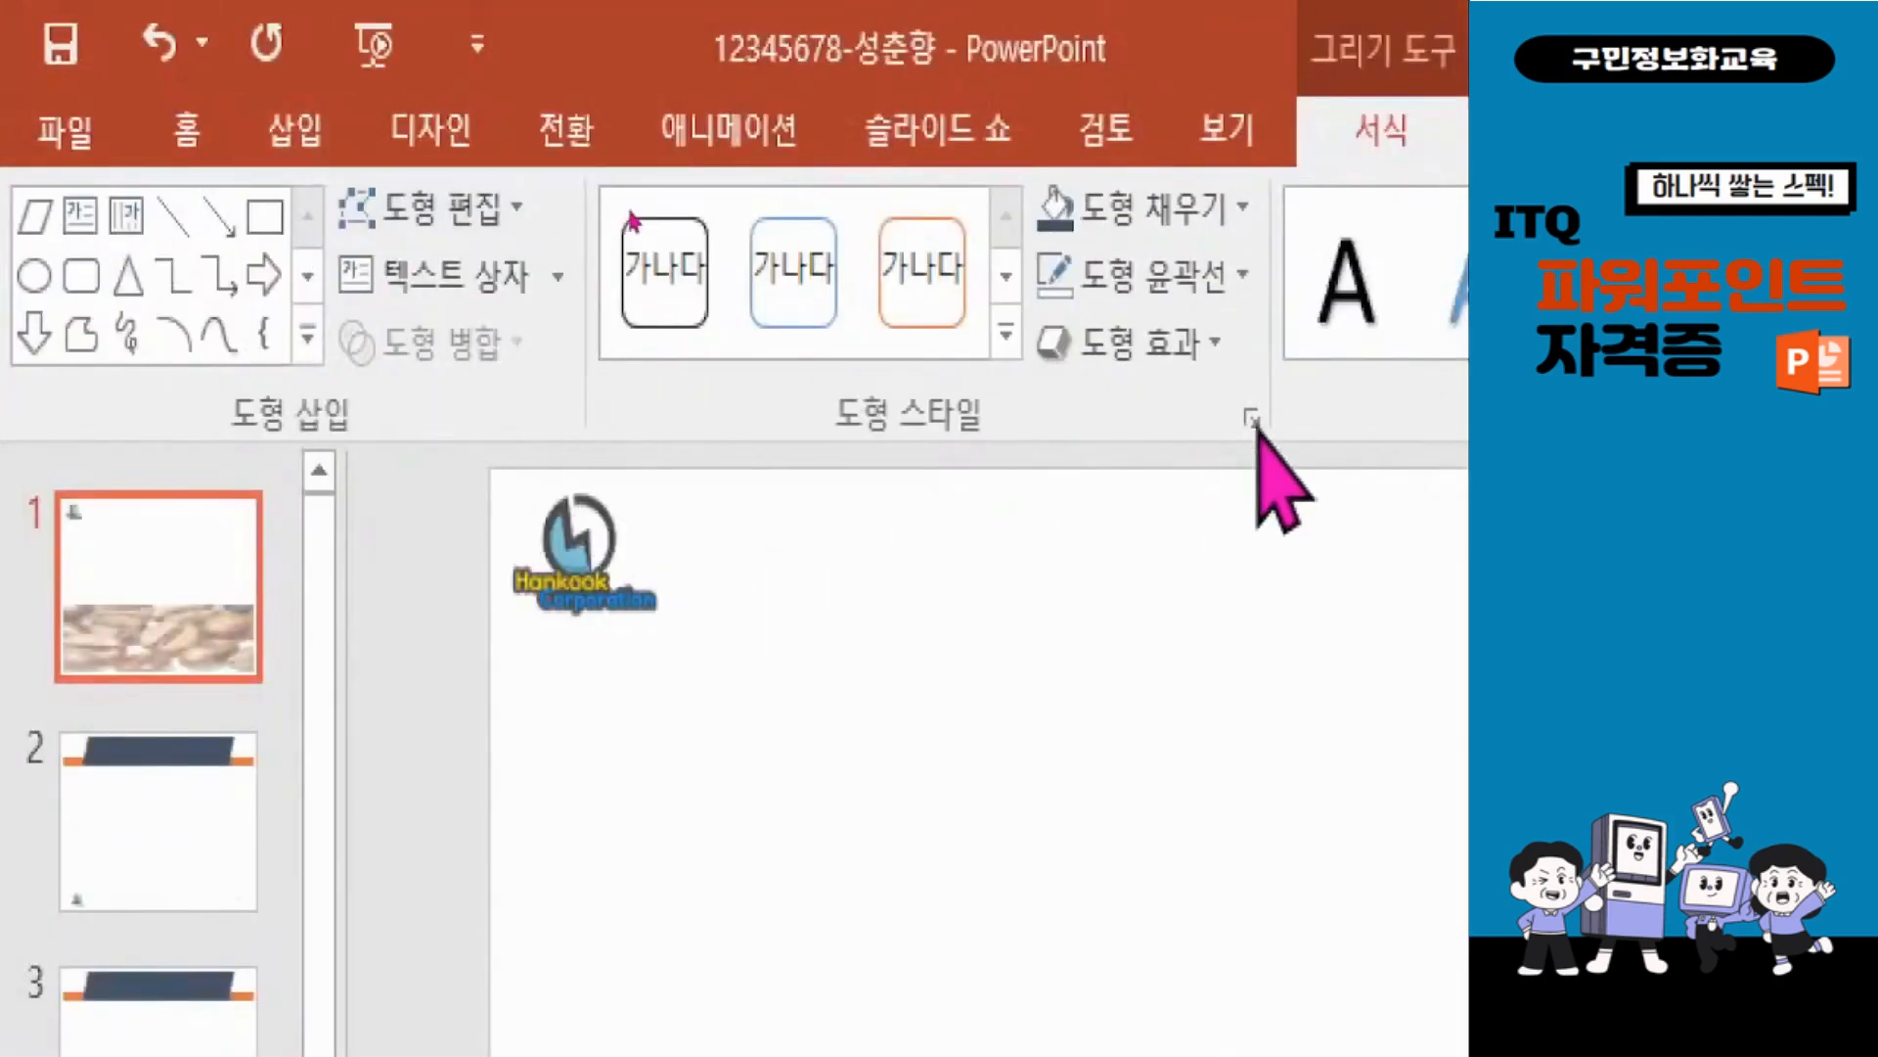
click(1252, 418)
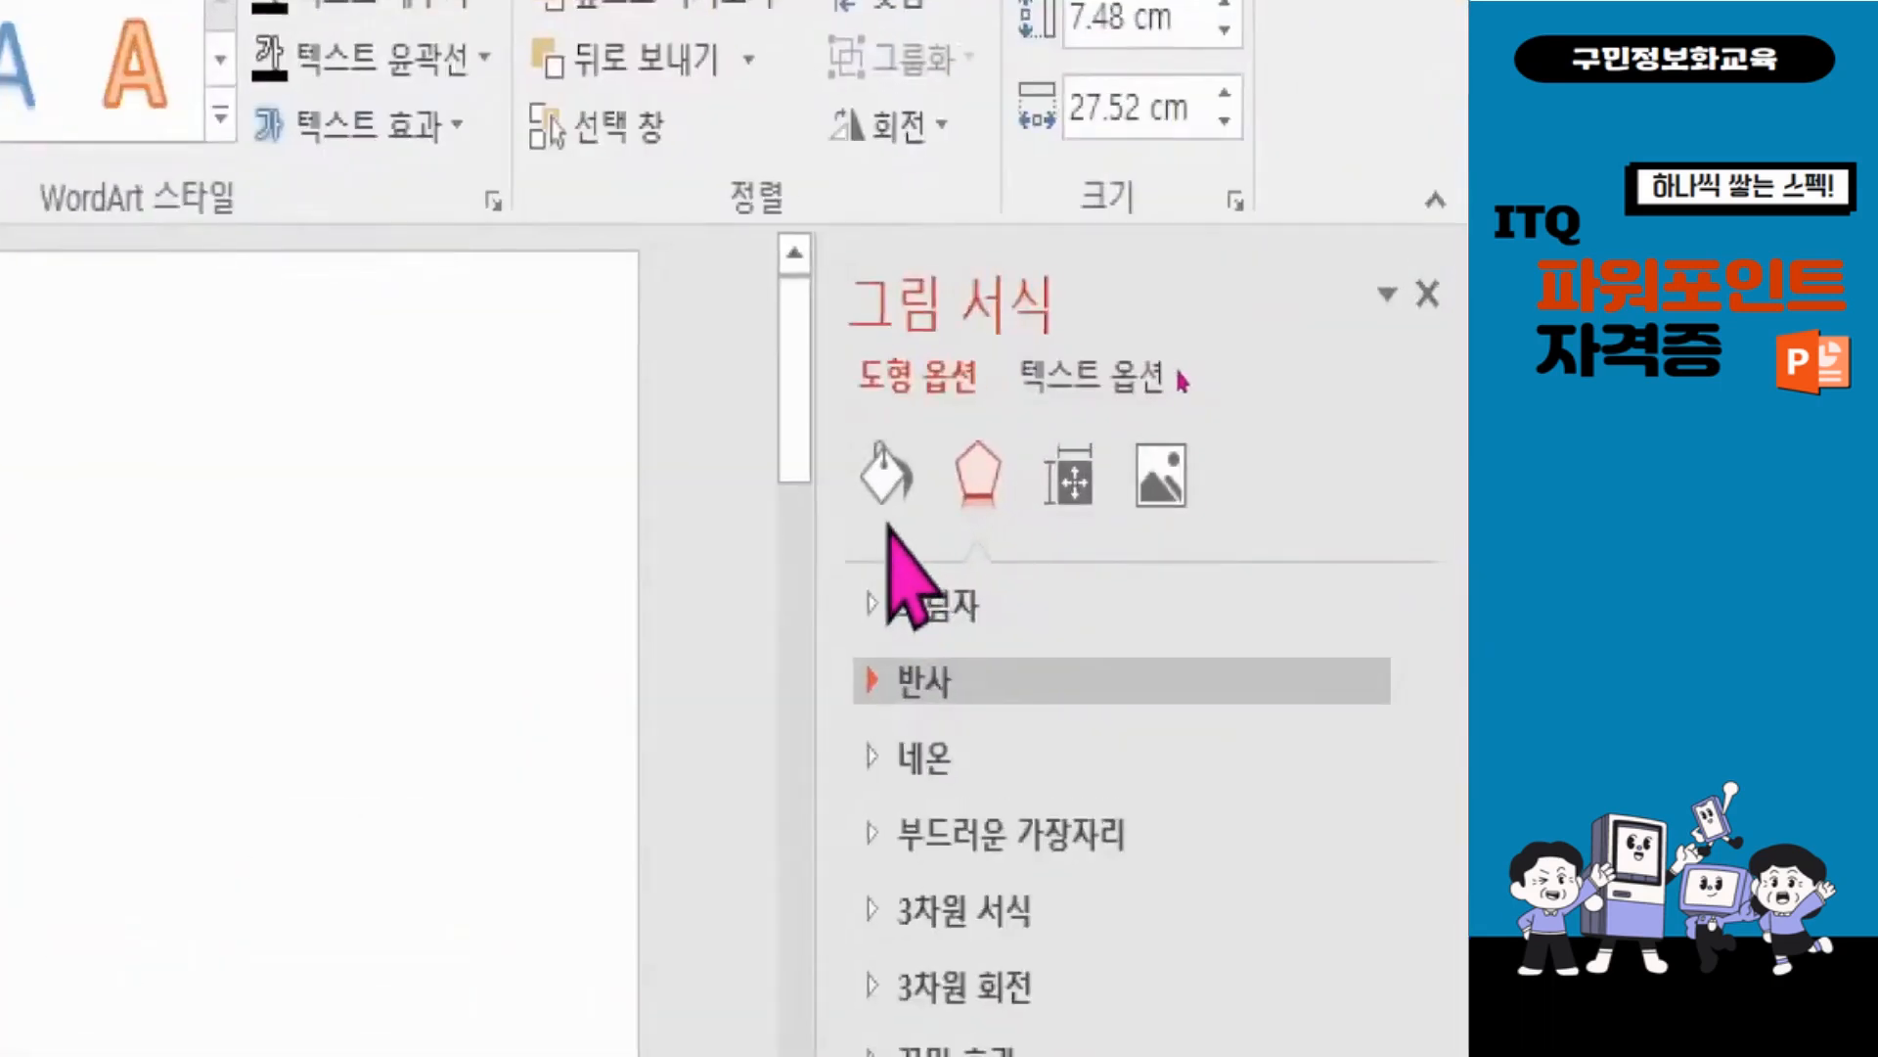
click(885, 494)
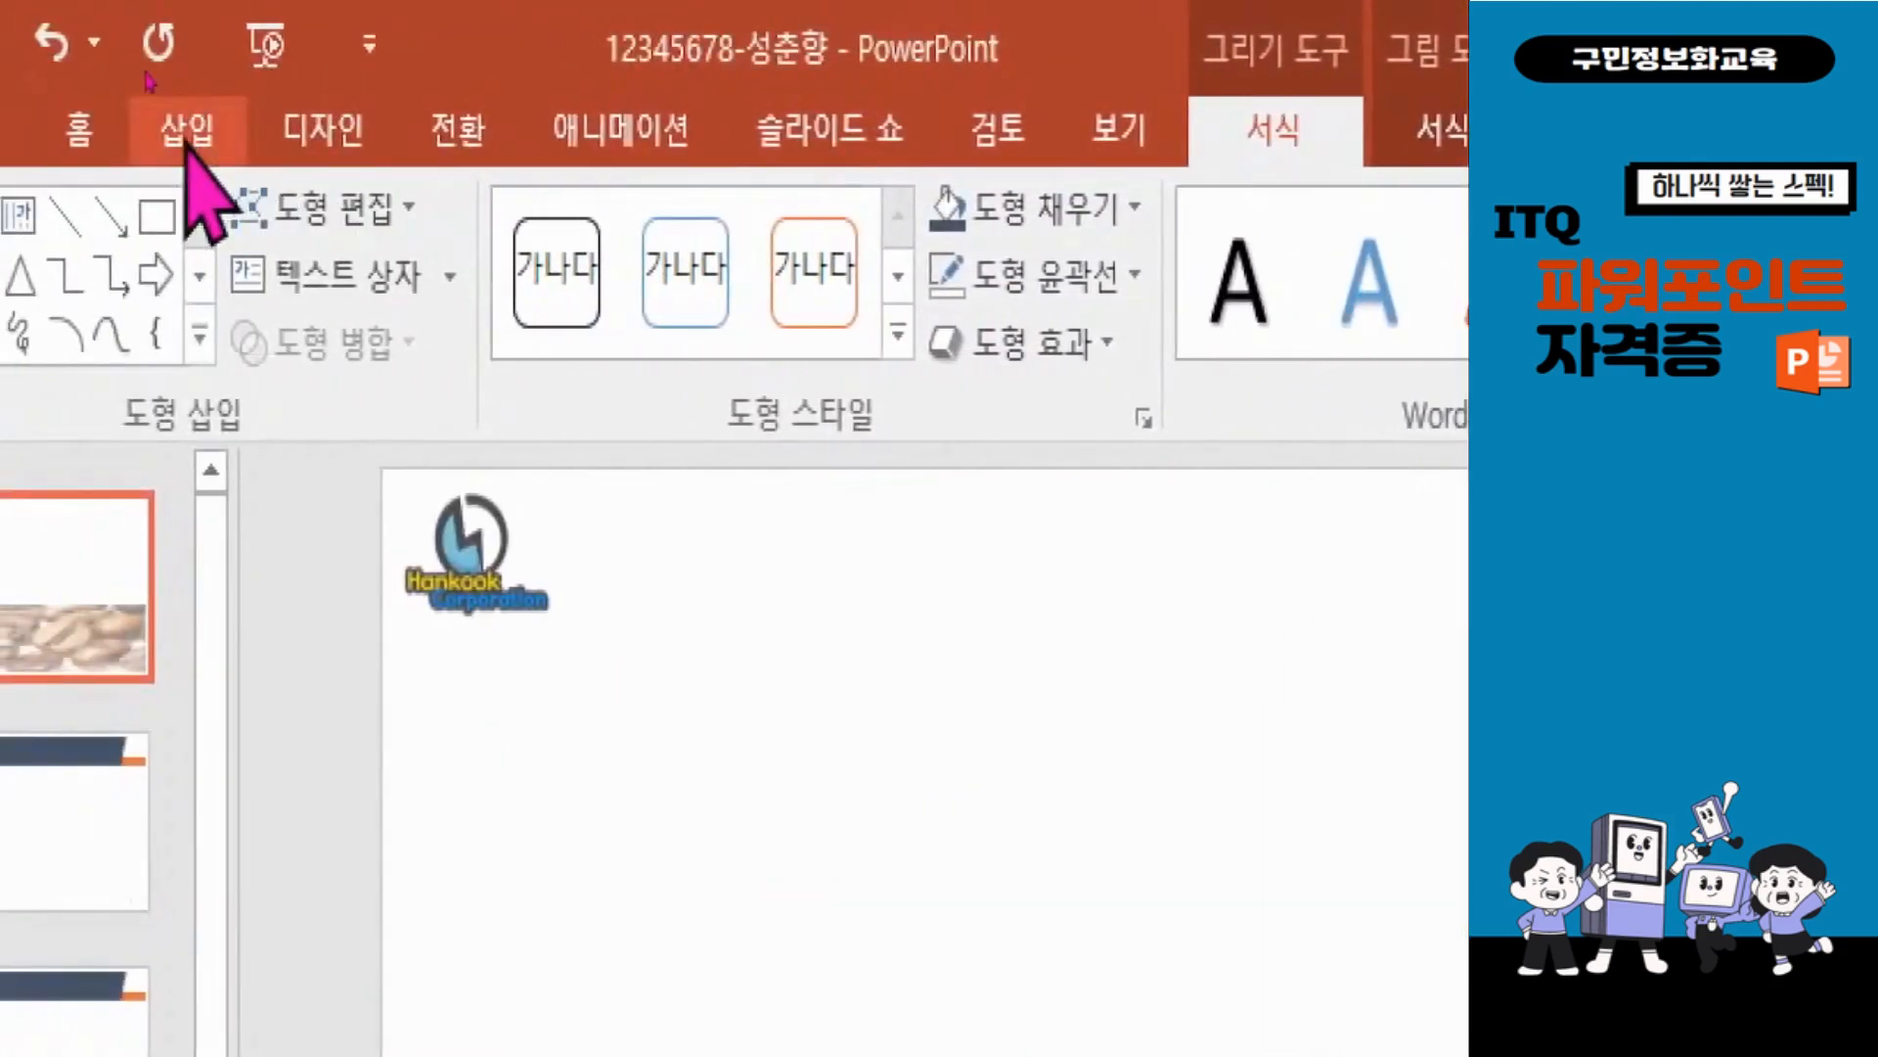
Step: Insert a WordArt in the first plain black style on slide 1 and replace its placeholder text with "Insurance"
click(186, 129)
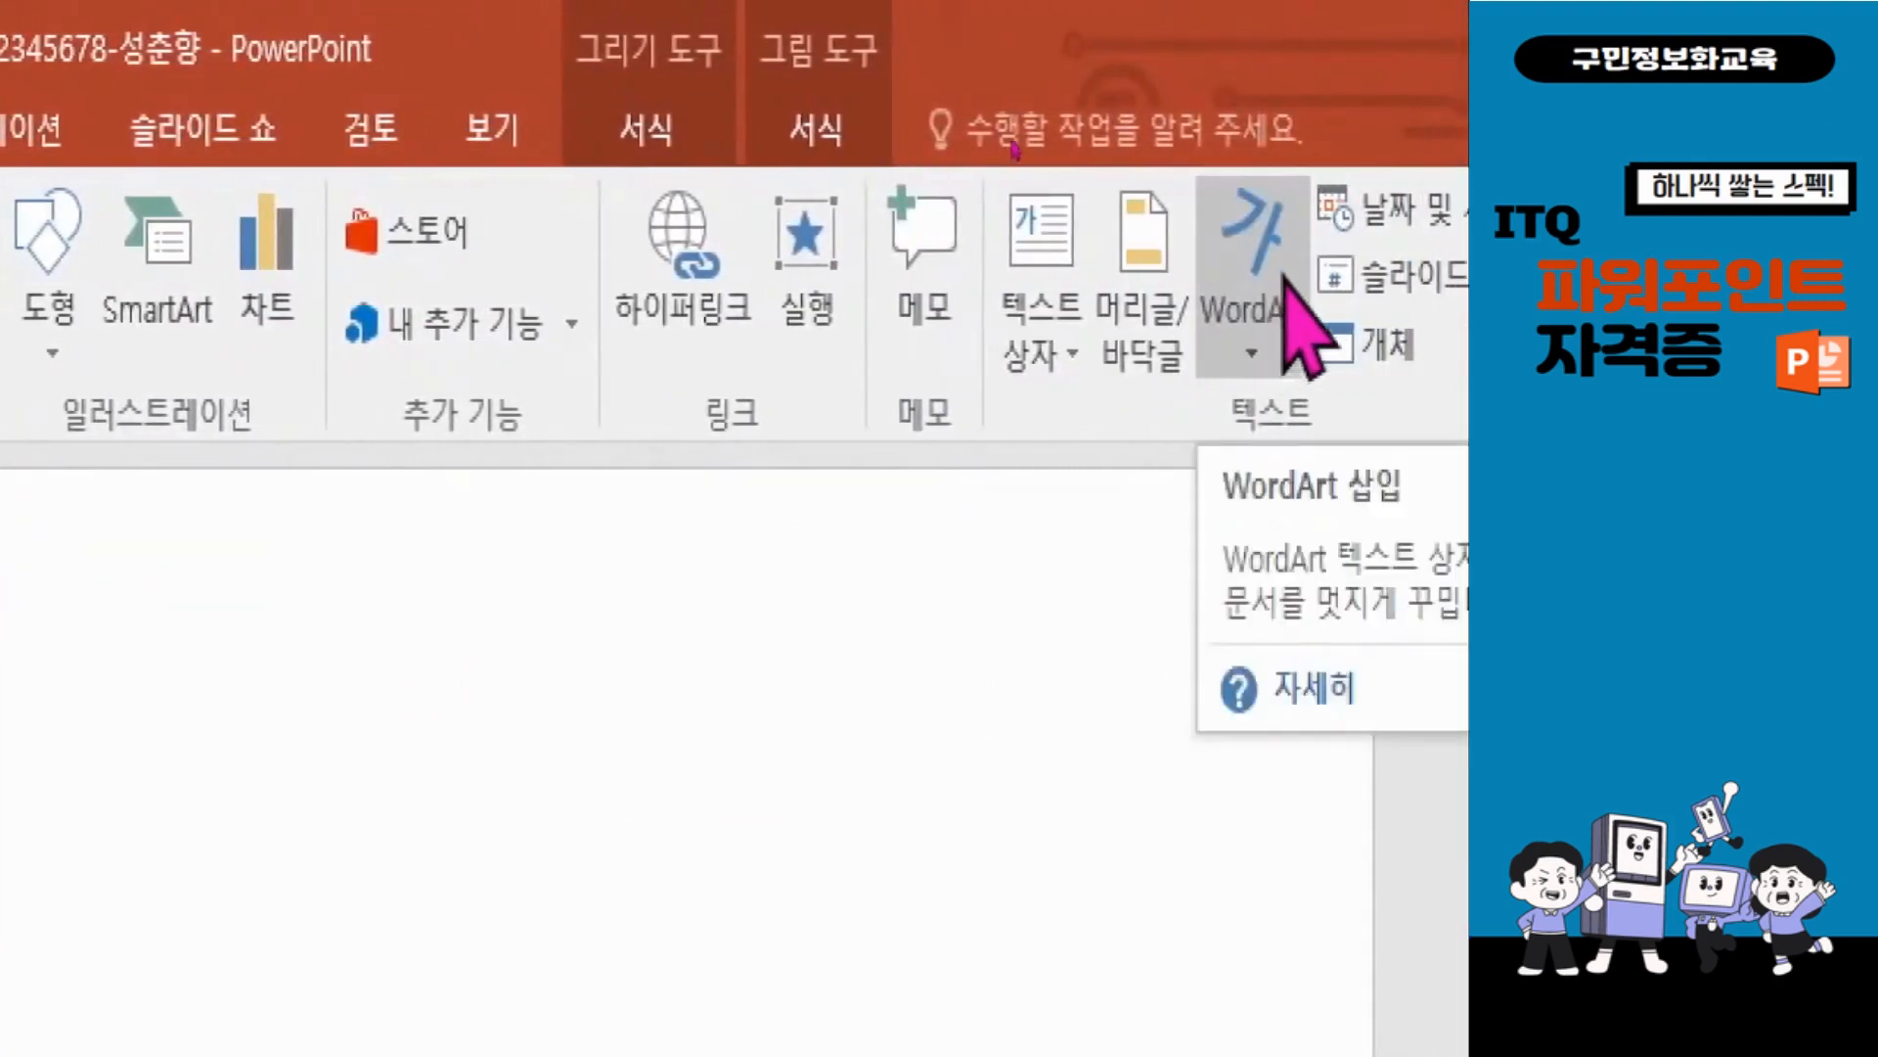
click(1260, 245)
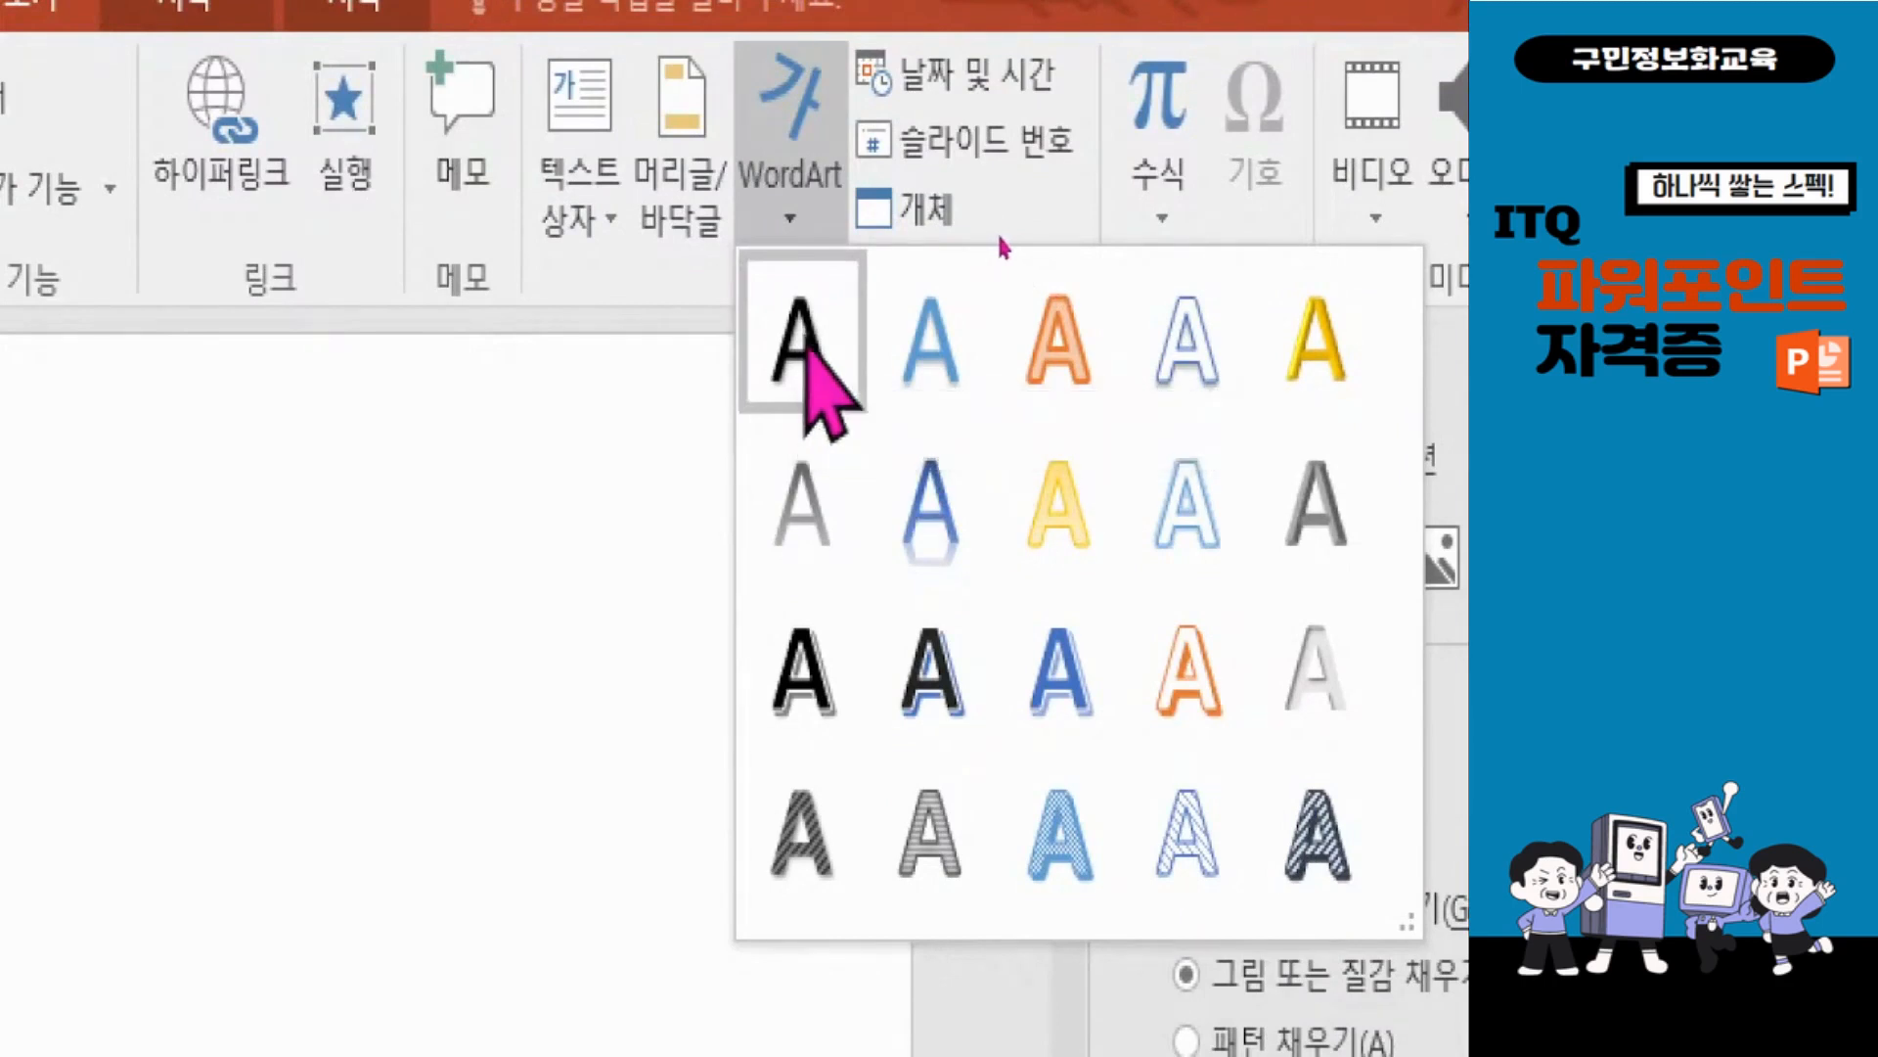
click(805, 343)
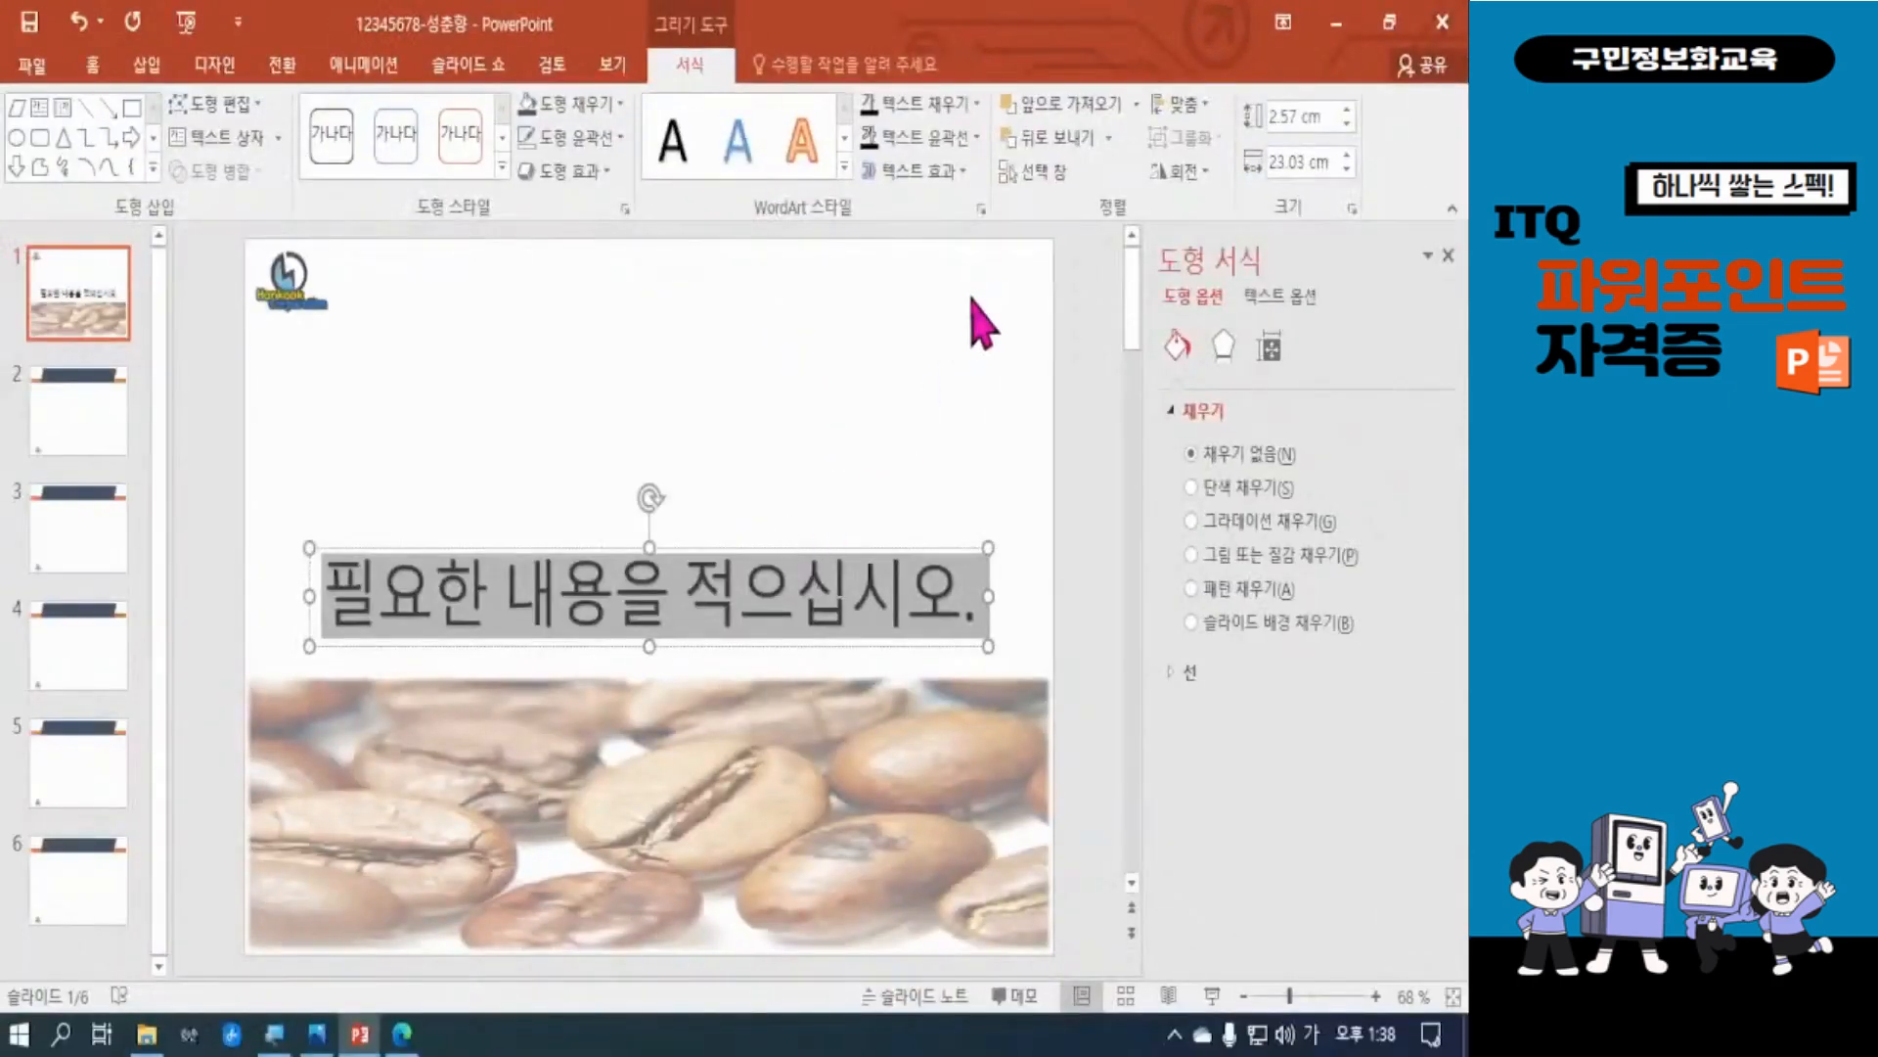
key(Delete)
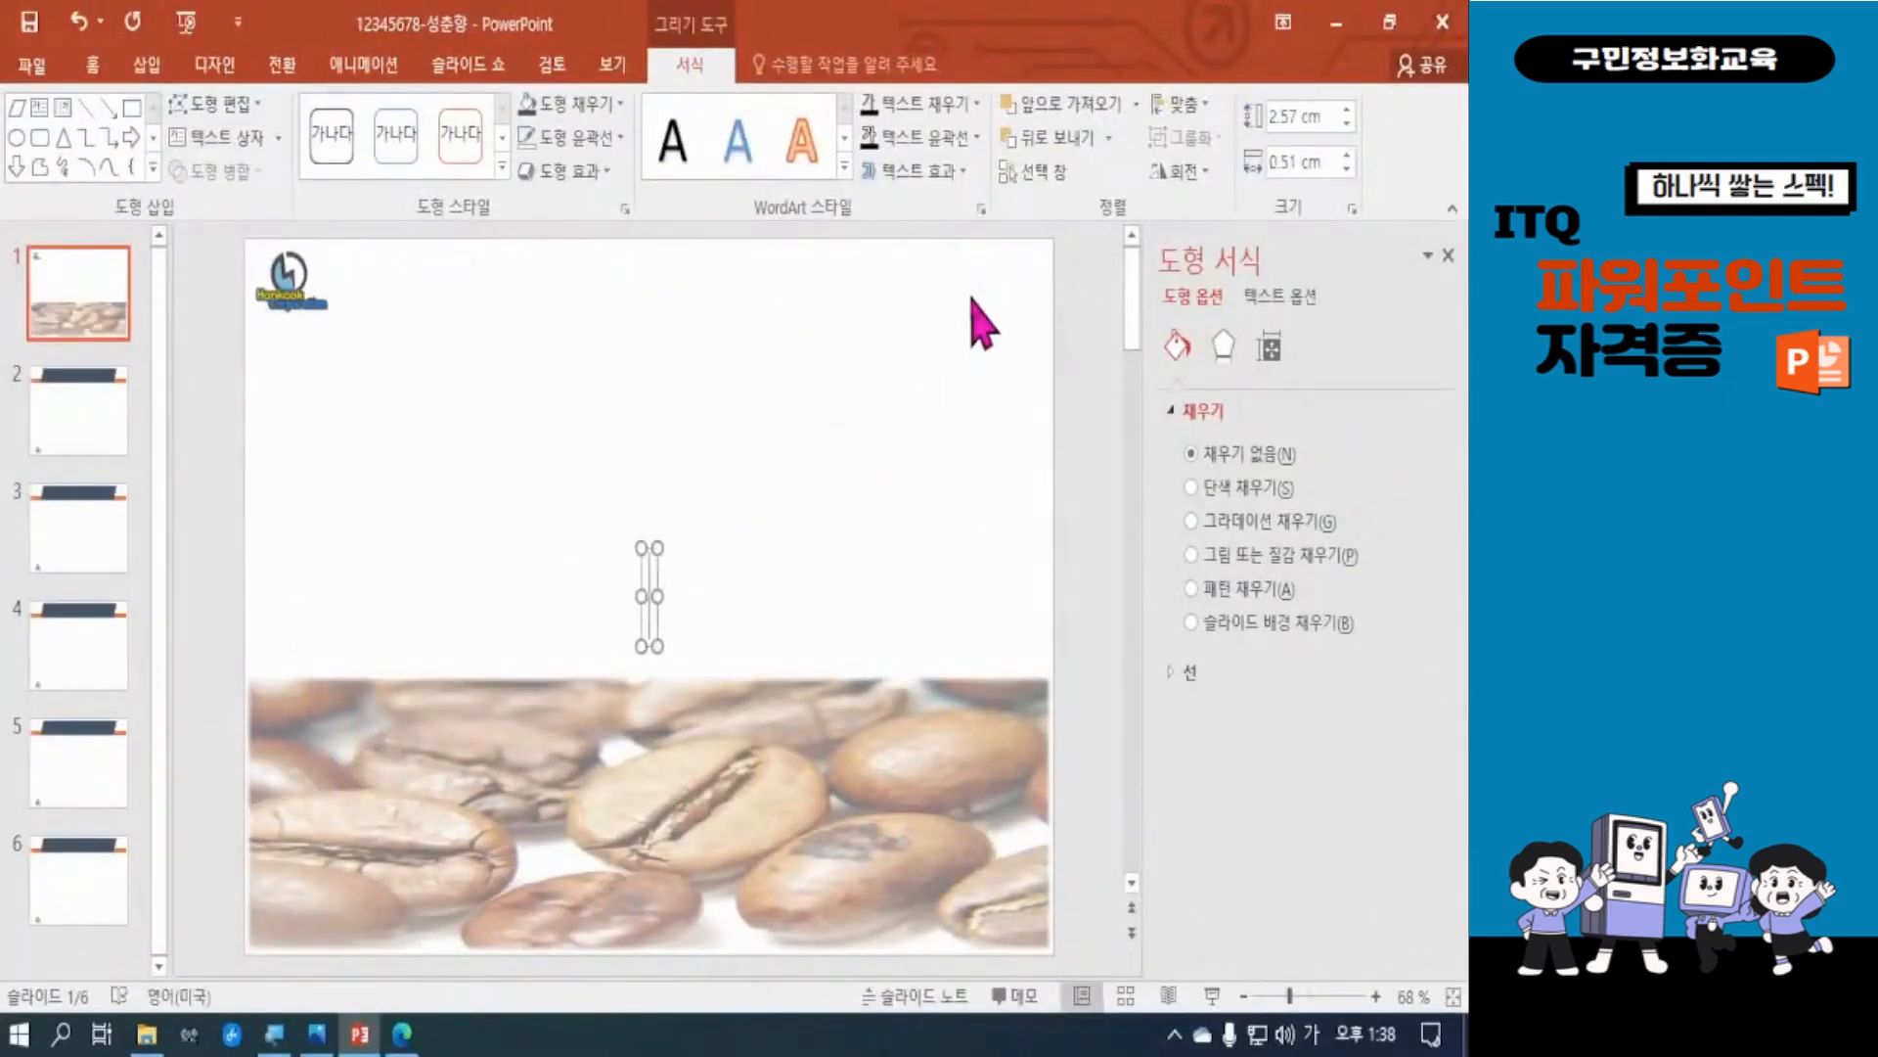
text(In)
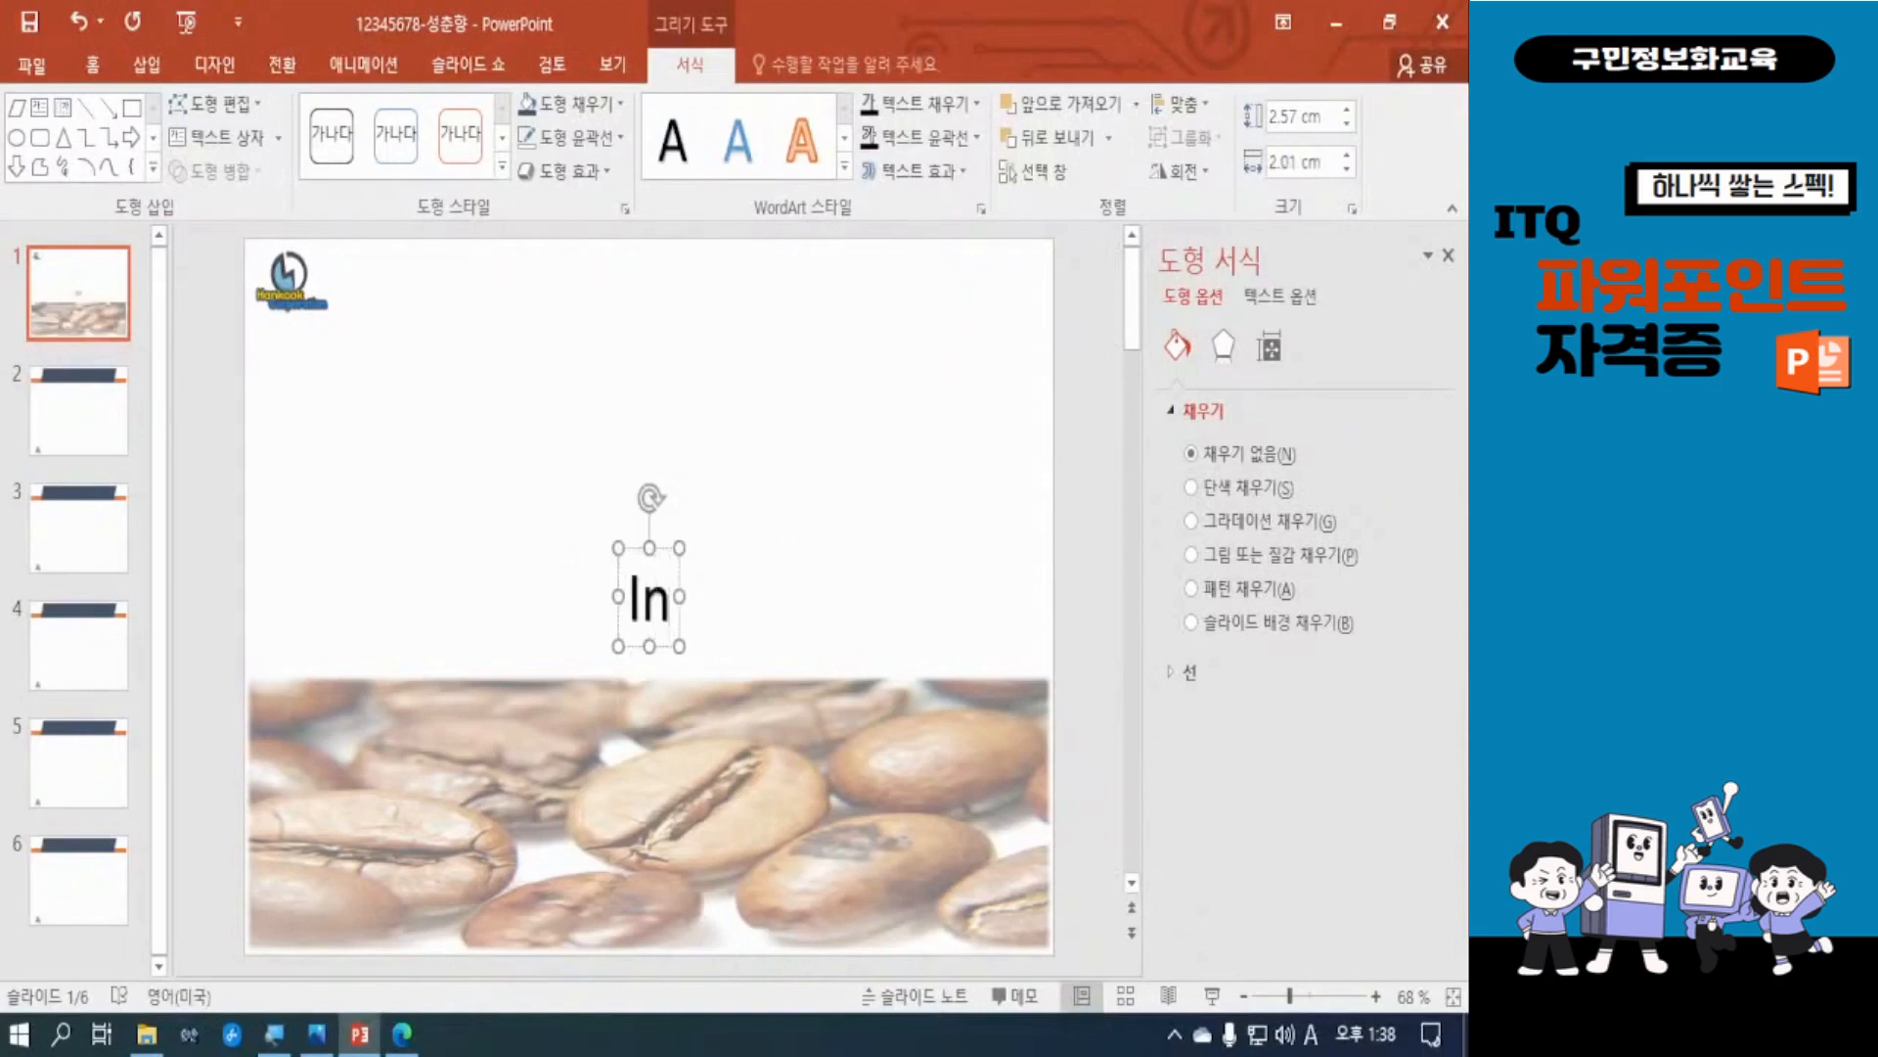
text(suranc)
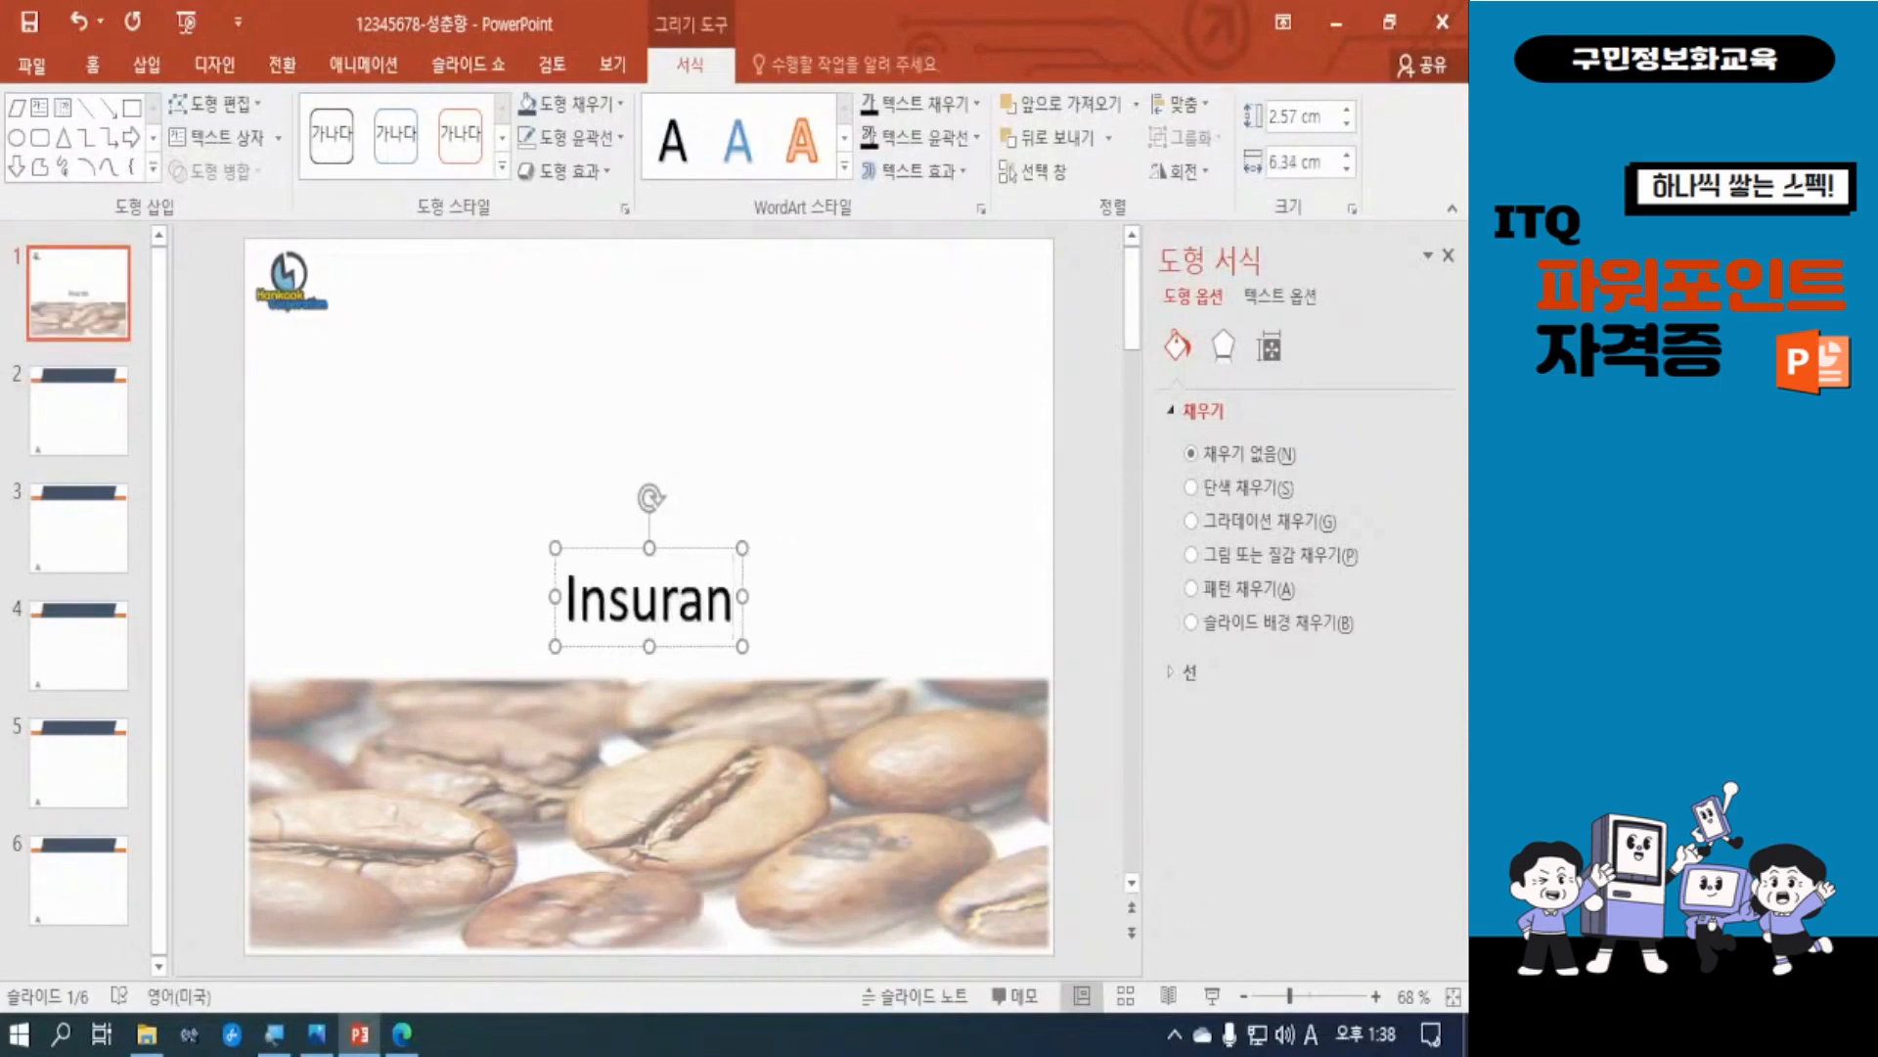
text(e)
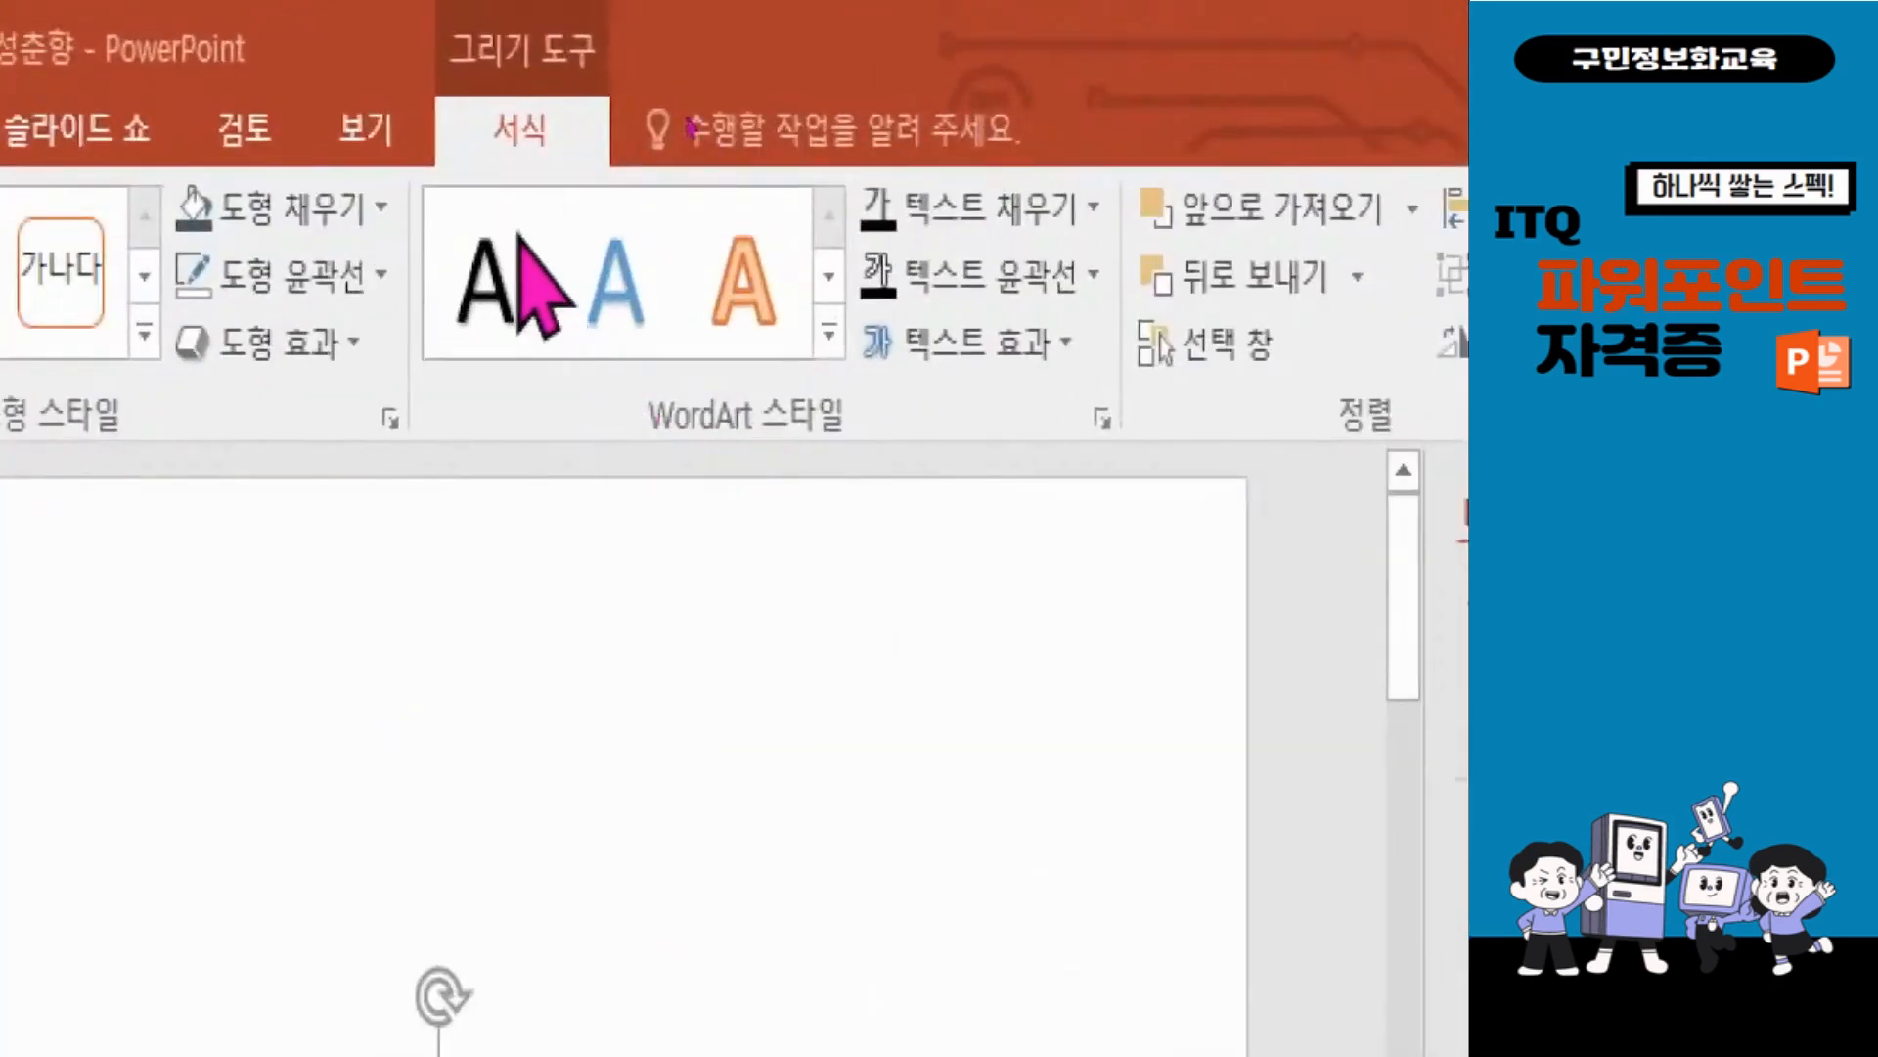
Step: Remove the text shadow from the Insurance WordArt by choosing no shadow (그림자 없음)
click(1057, 340)
mouse_move(1066, 469)
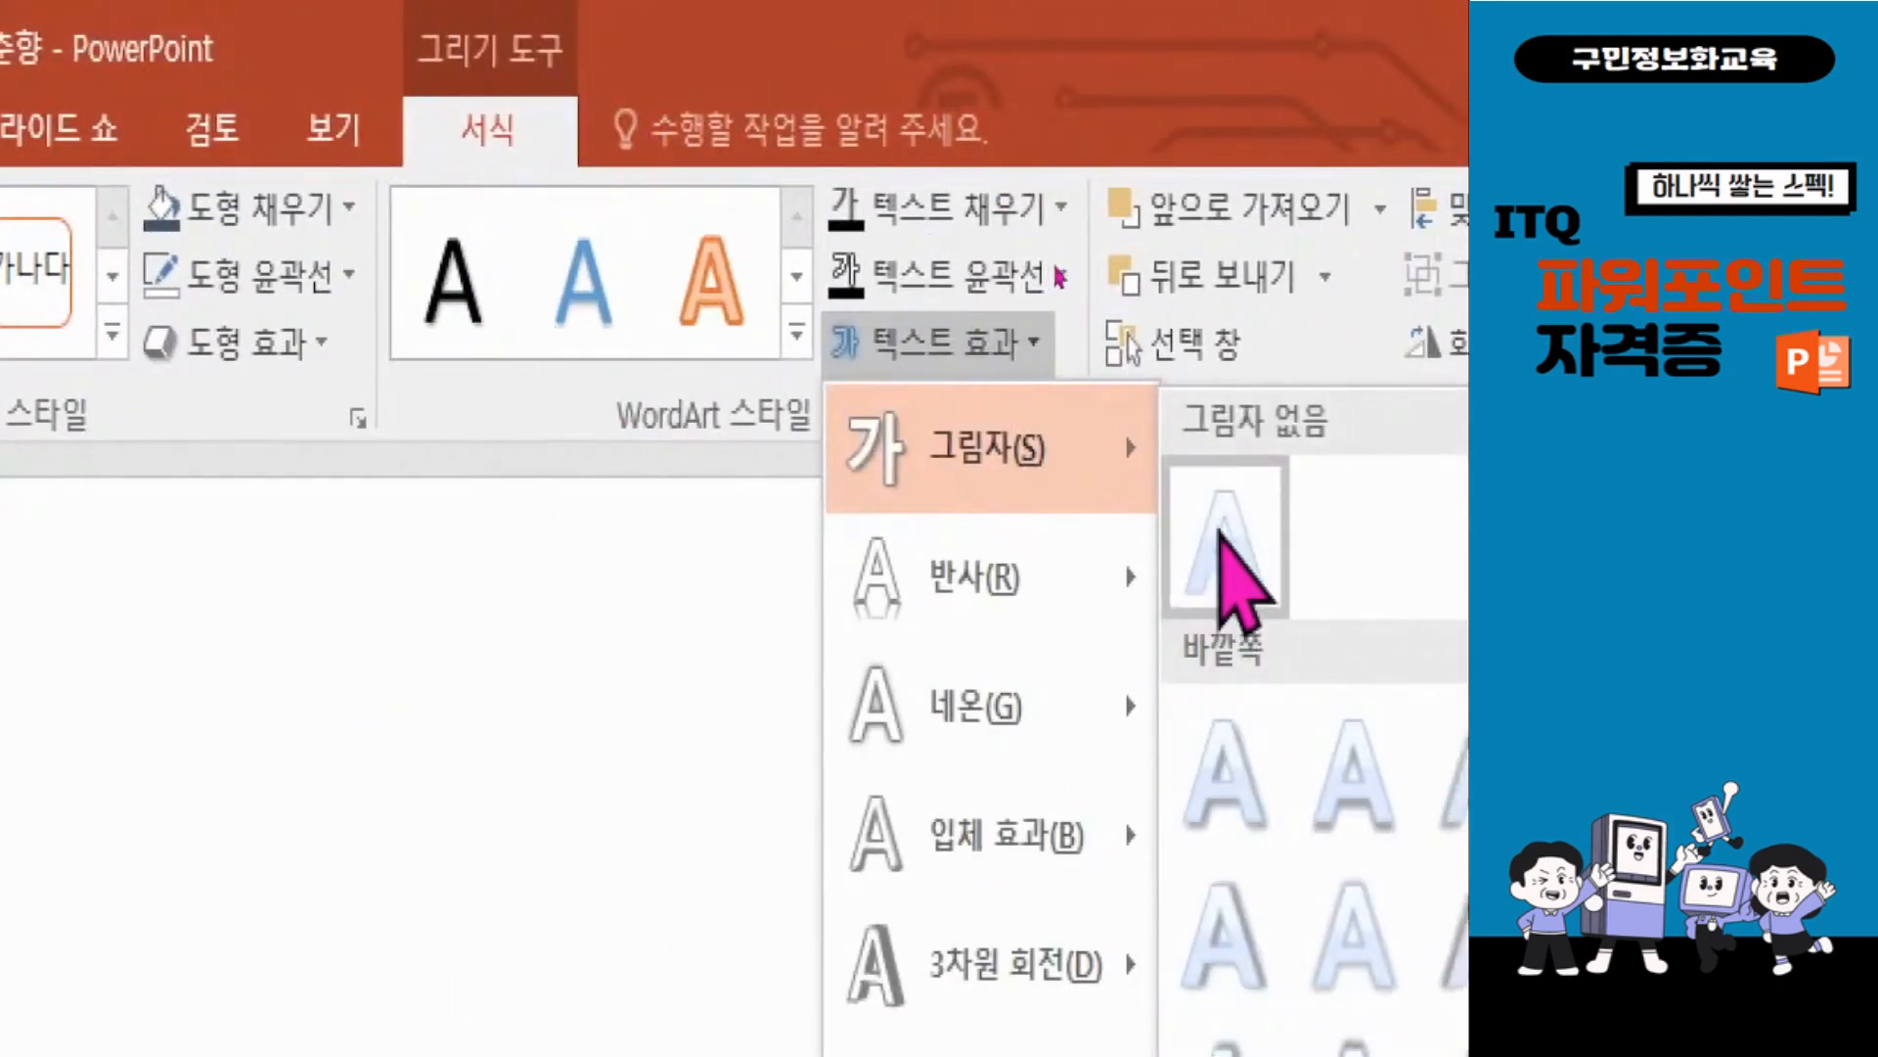
click(1223, 536)
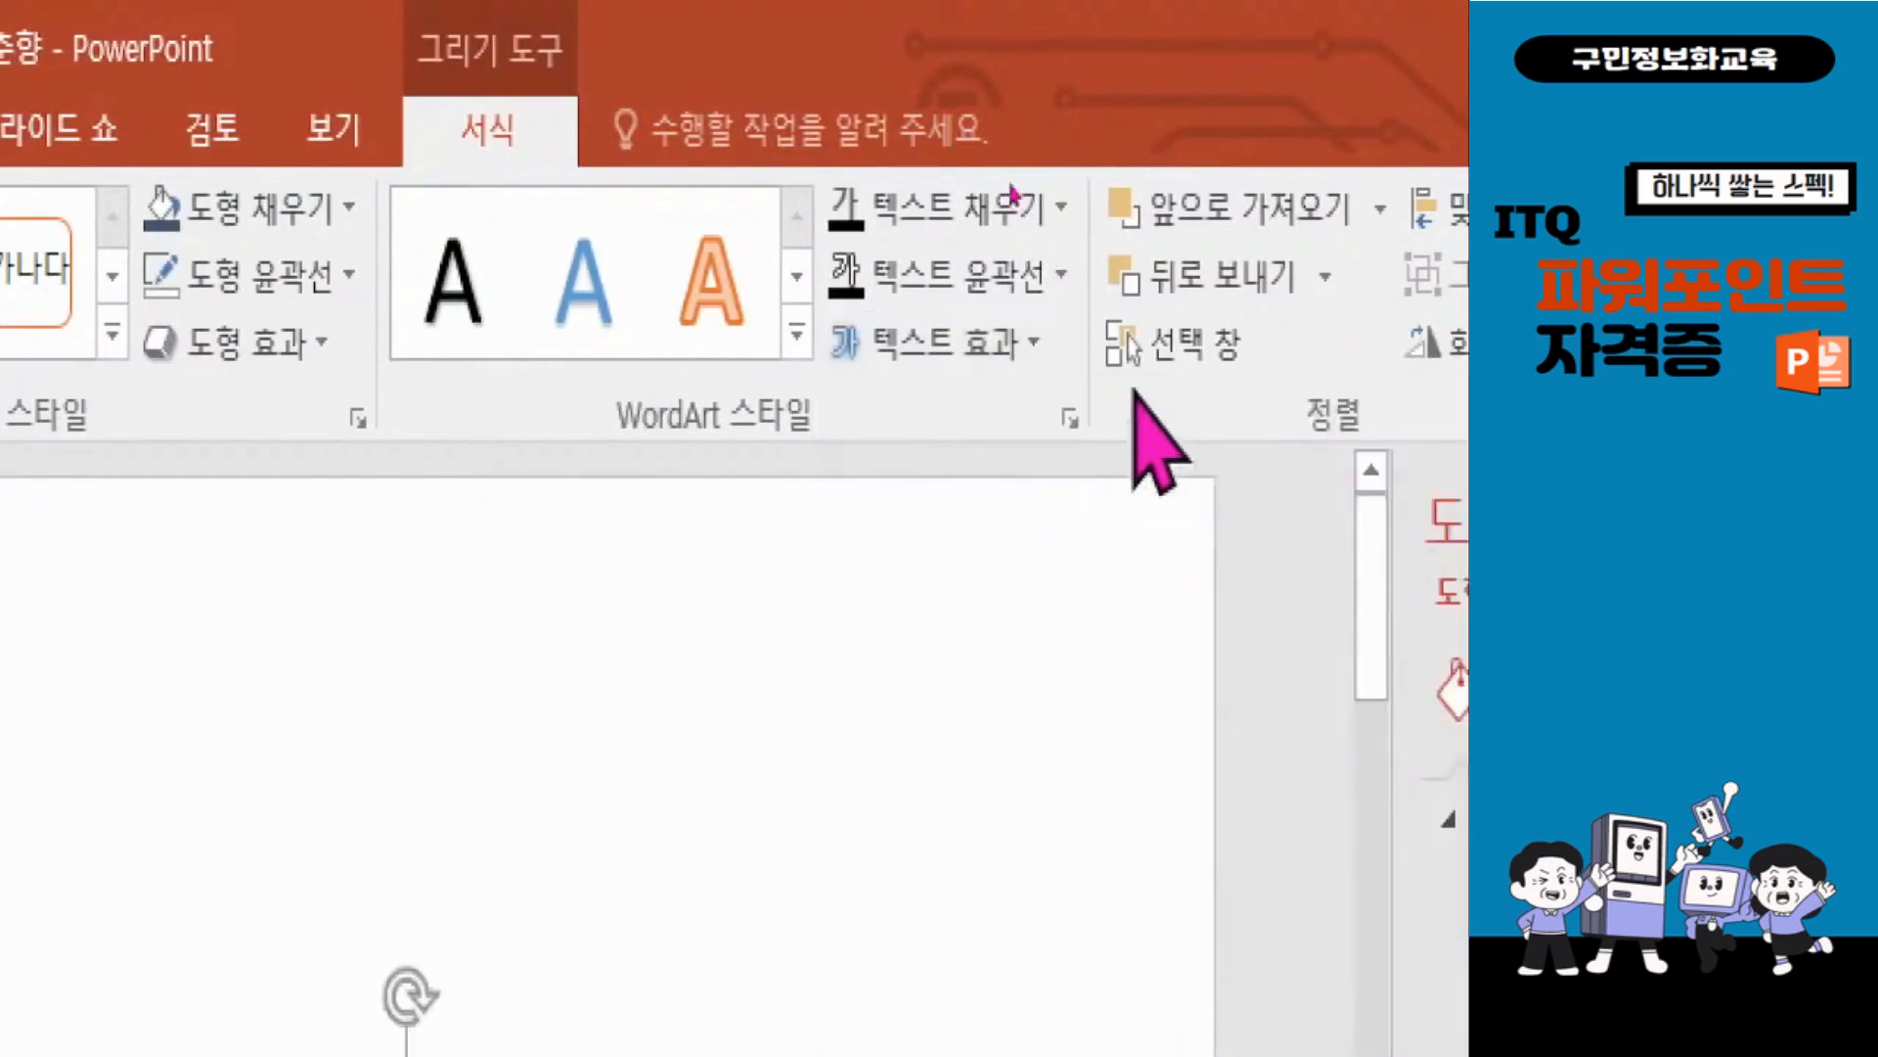
Step: Apply the slant-up (위로 기울기) transform to the Insurance WordArt through its text effects
click(1008, 370)
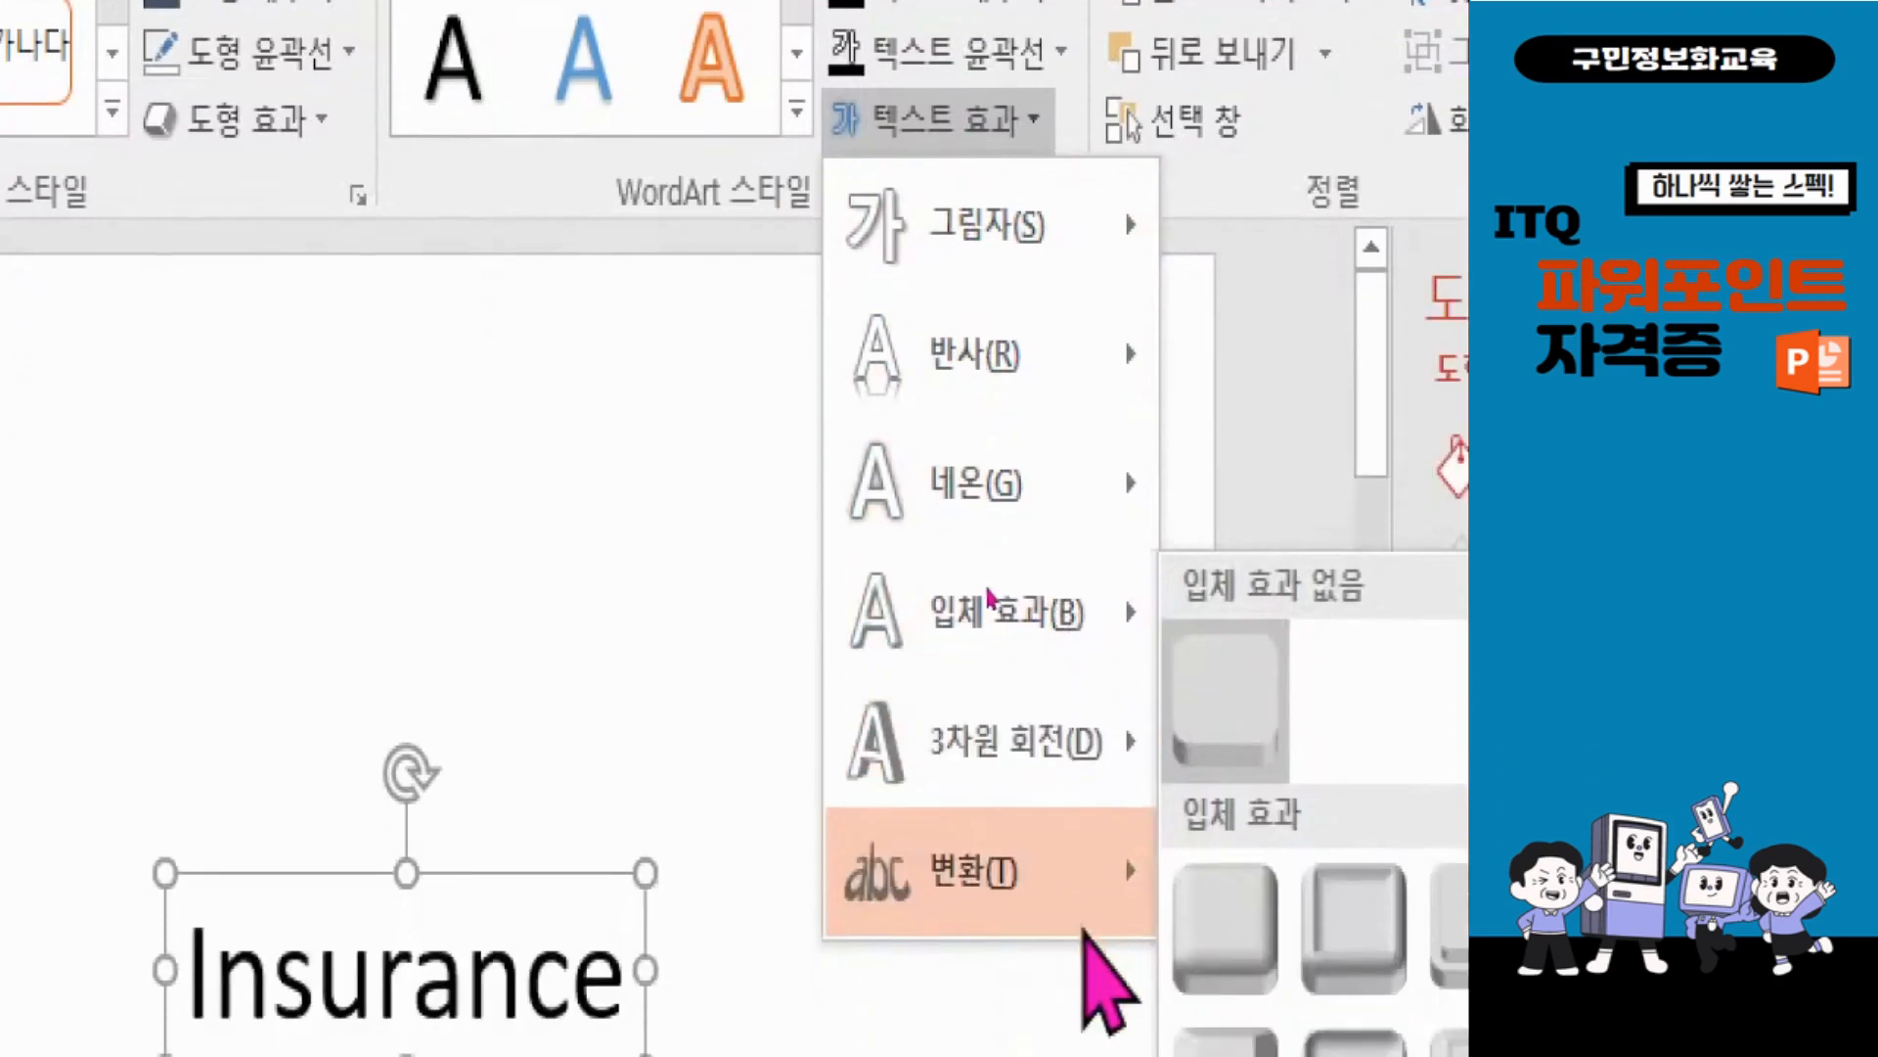
mouse_move(1135, 871)
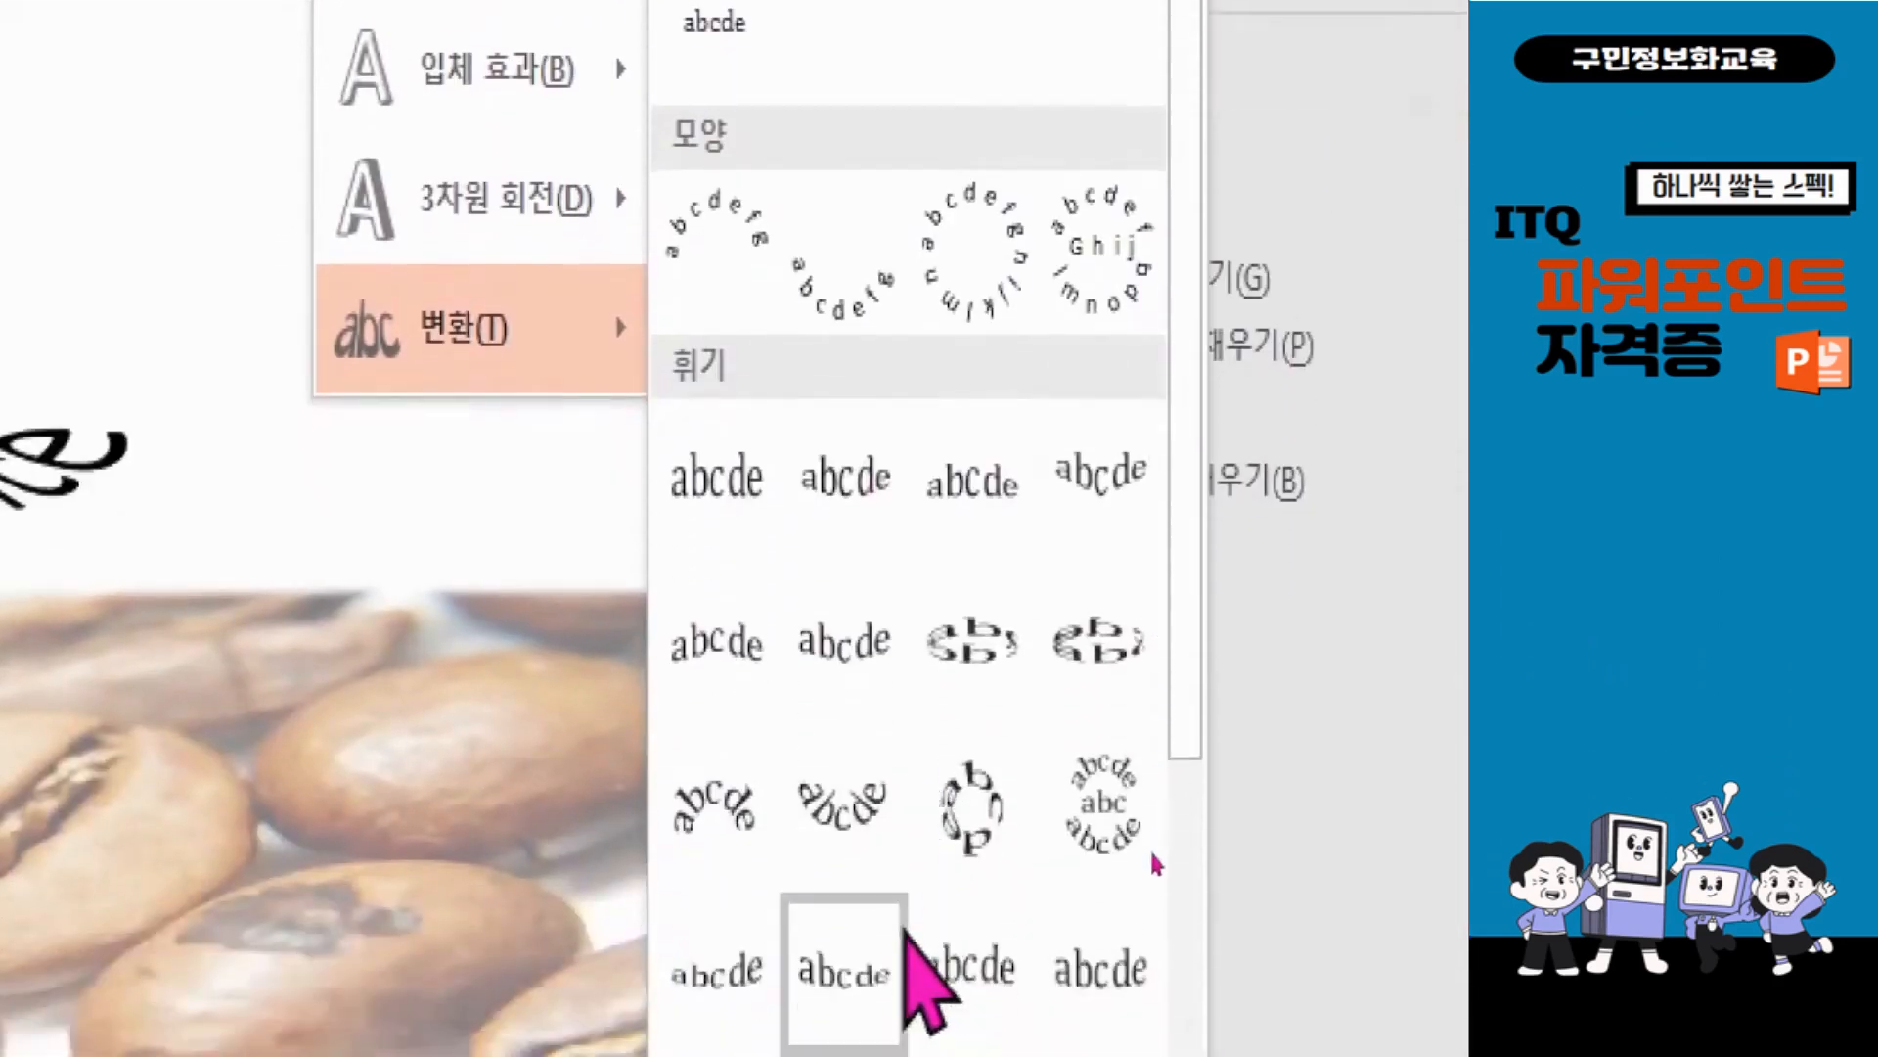
scroll(1022, 578, down, 3)
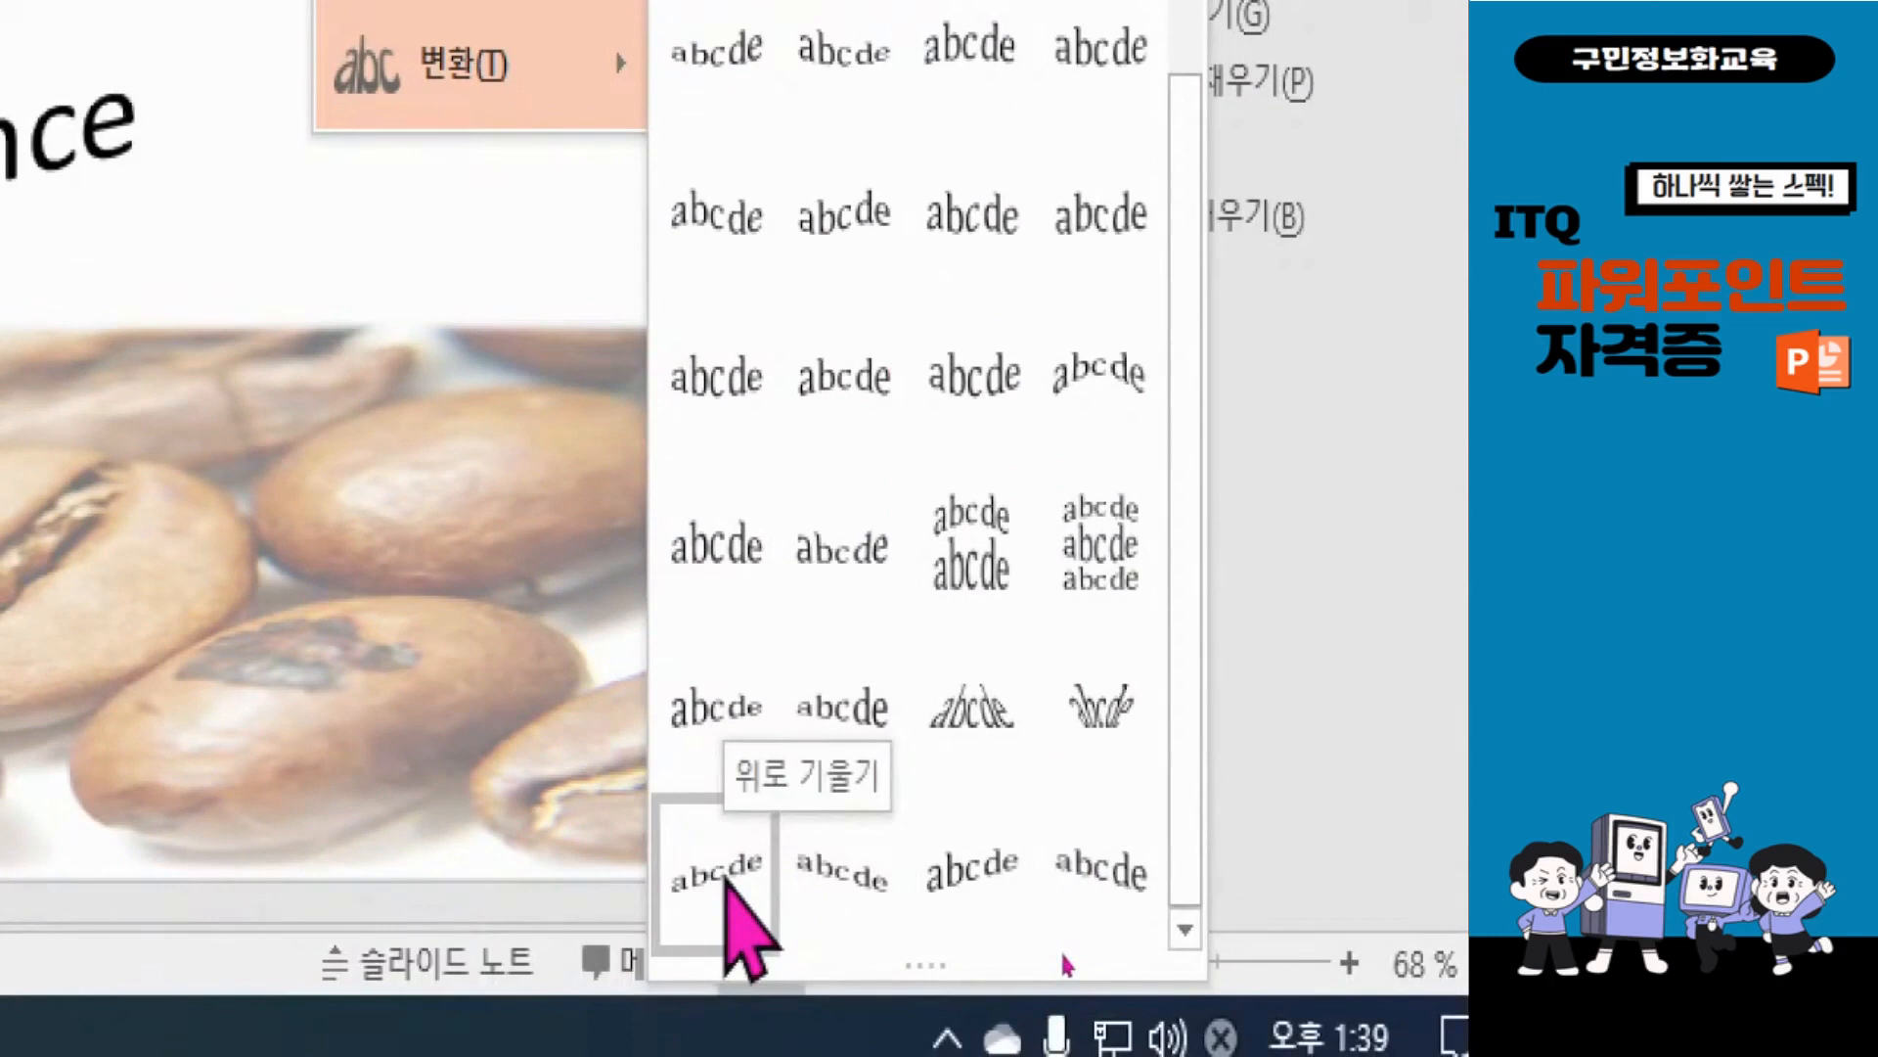
click(726, 877)
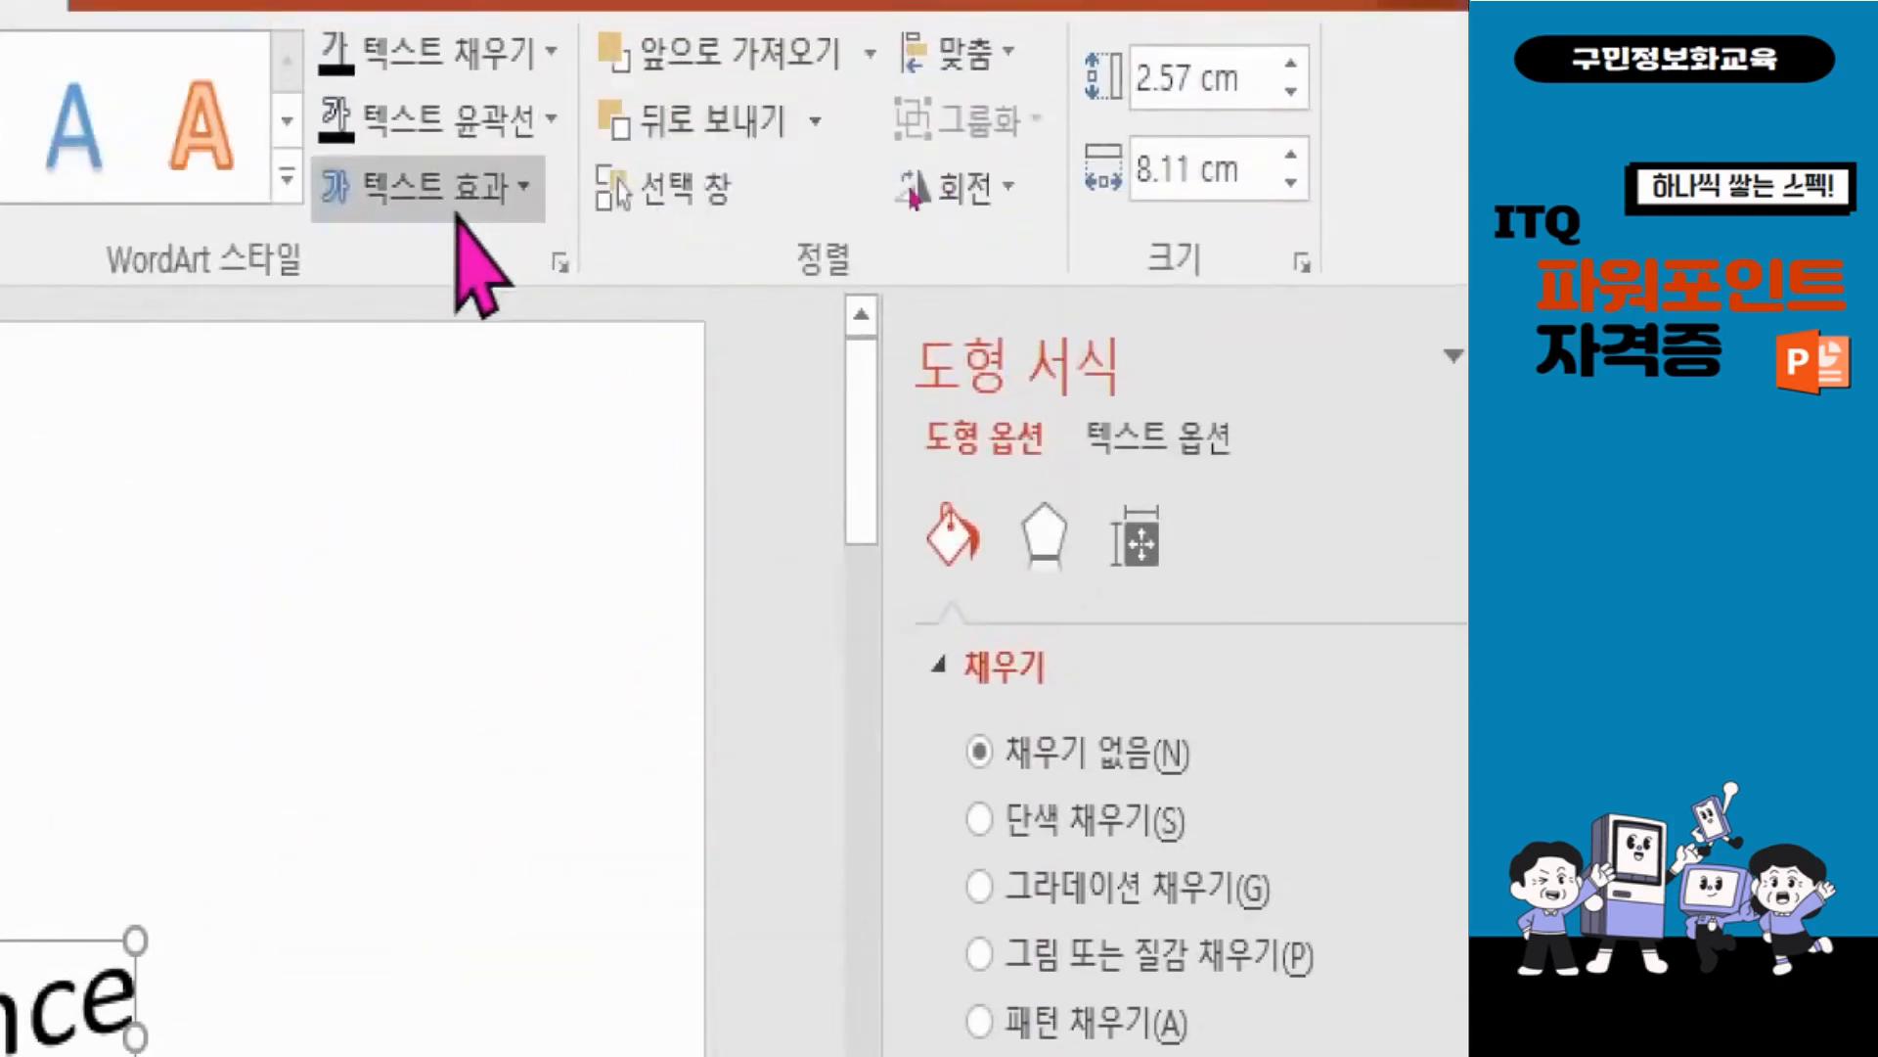
Step: Give the Insurance WordArt the full reflection, touching (전체 반사, 터치) text effect
click(403, 193)
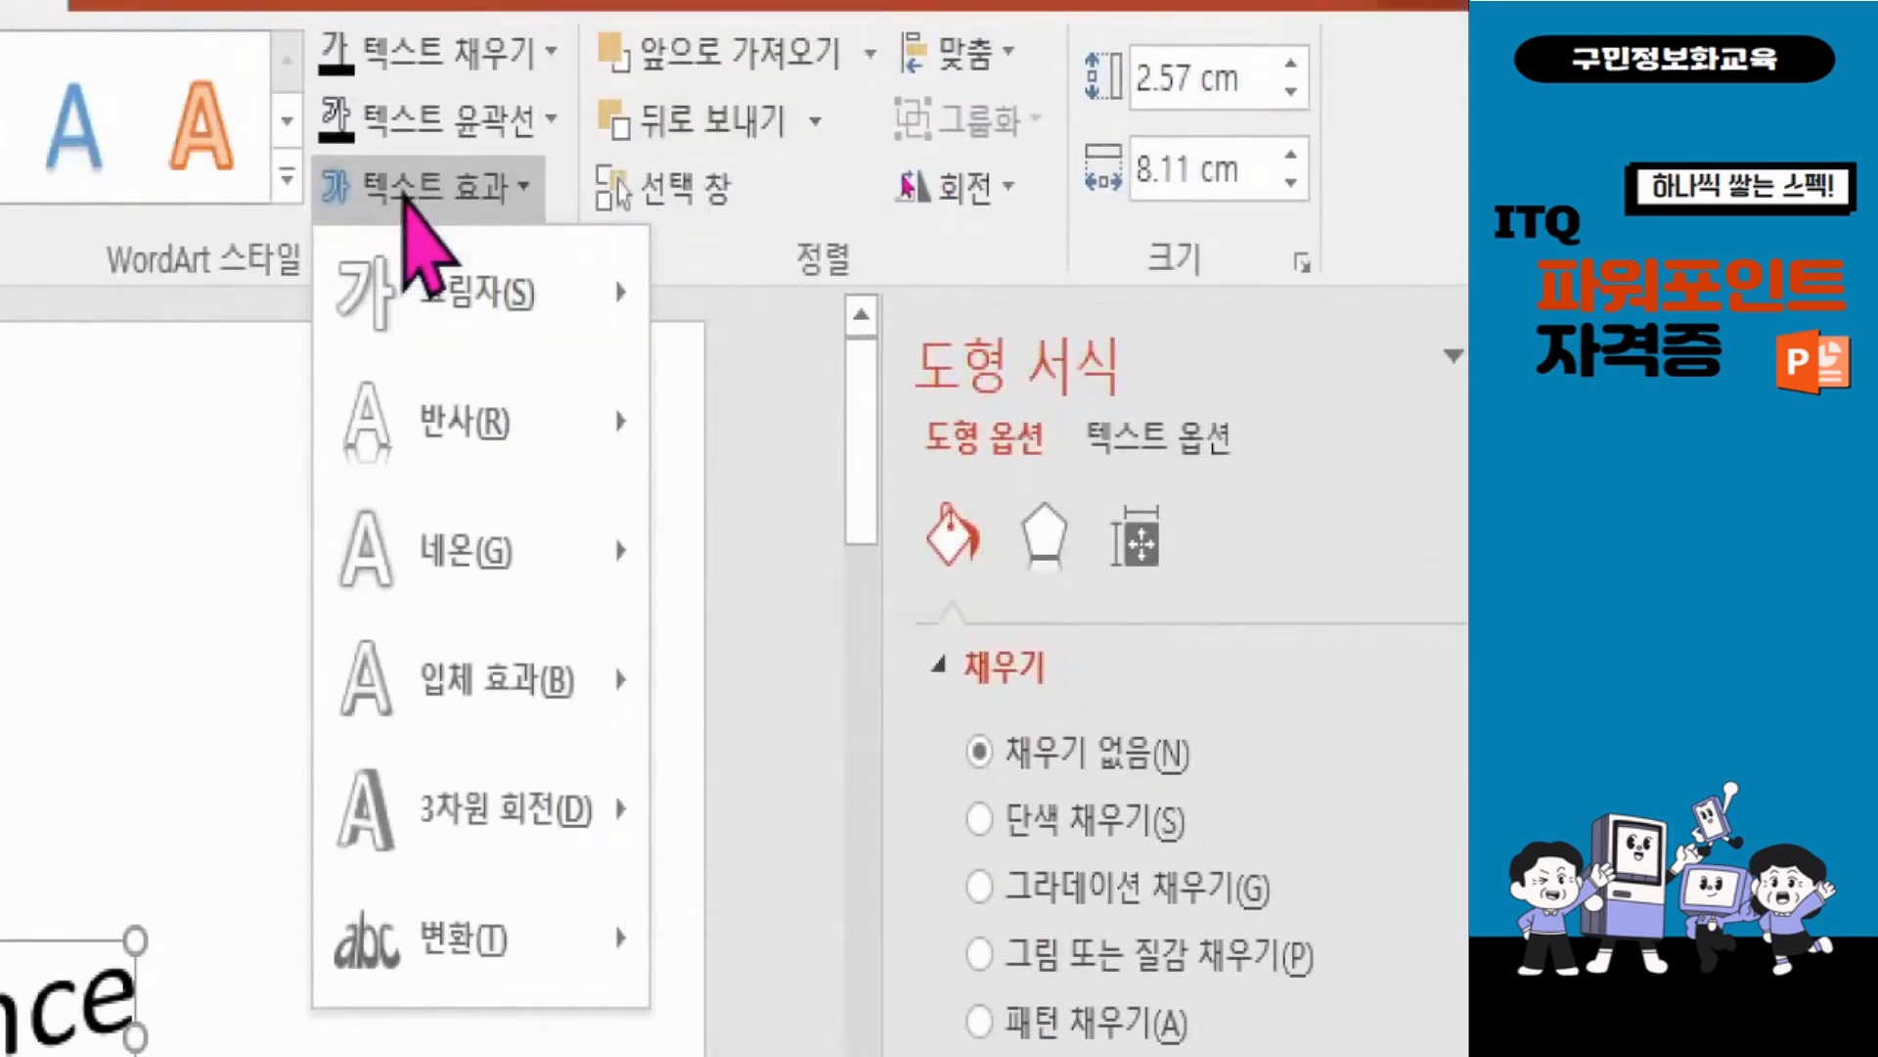
mouse_move(406, 412)
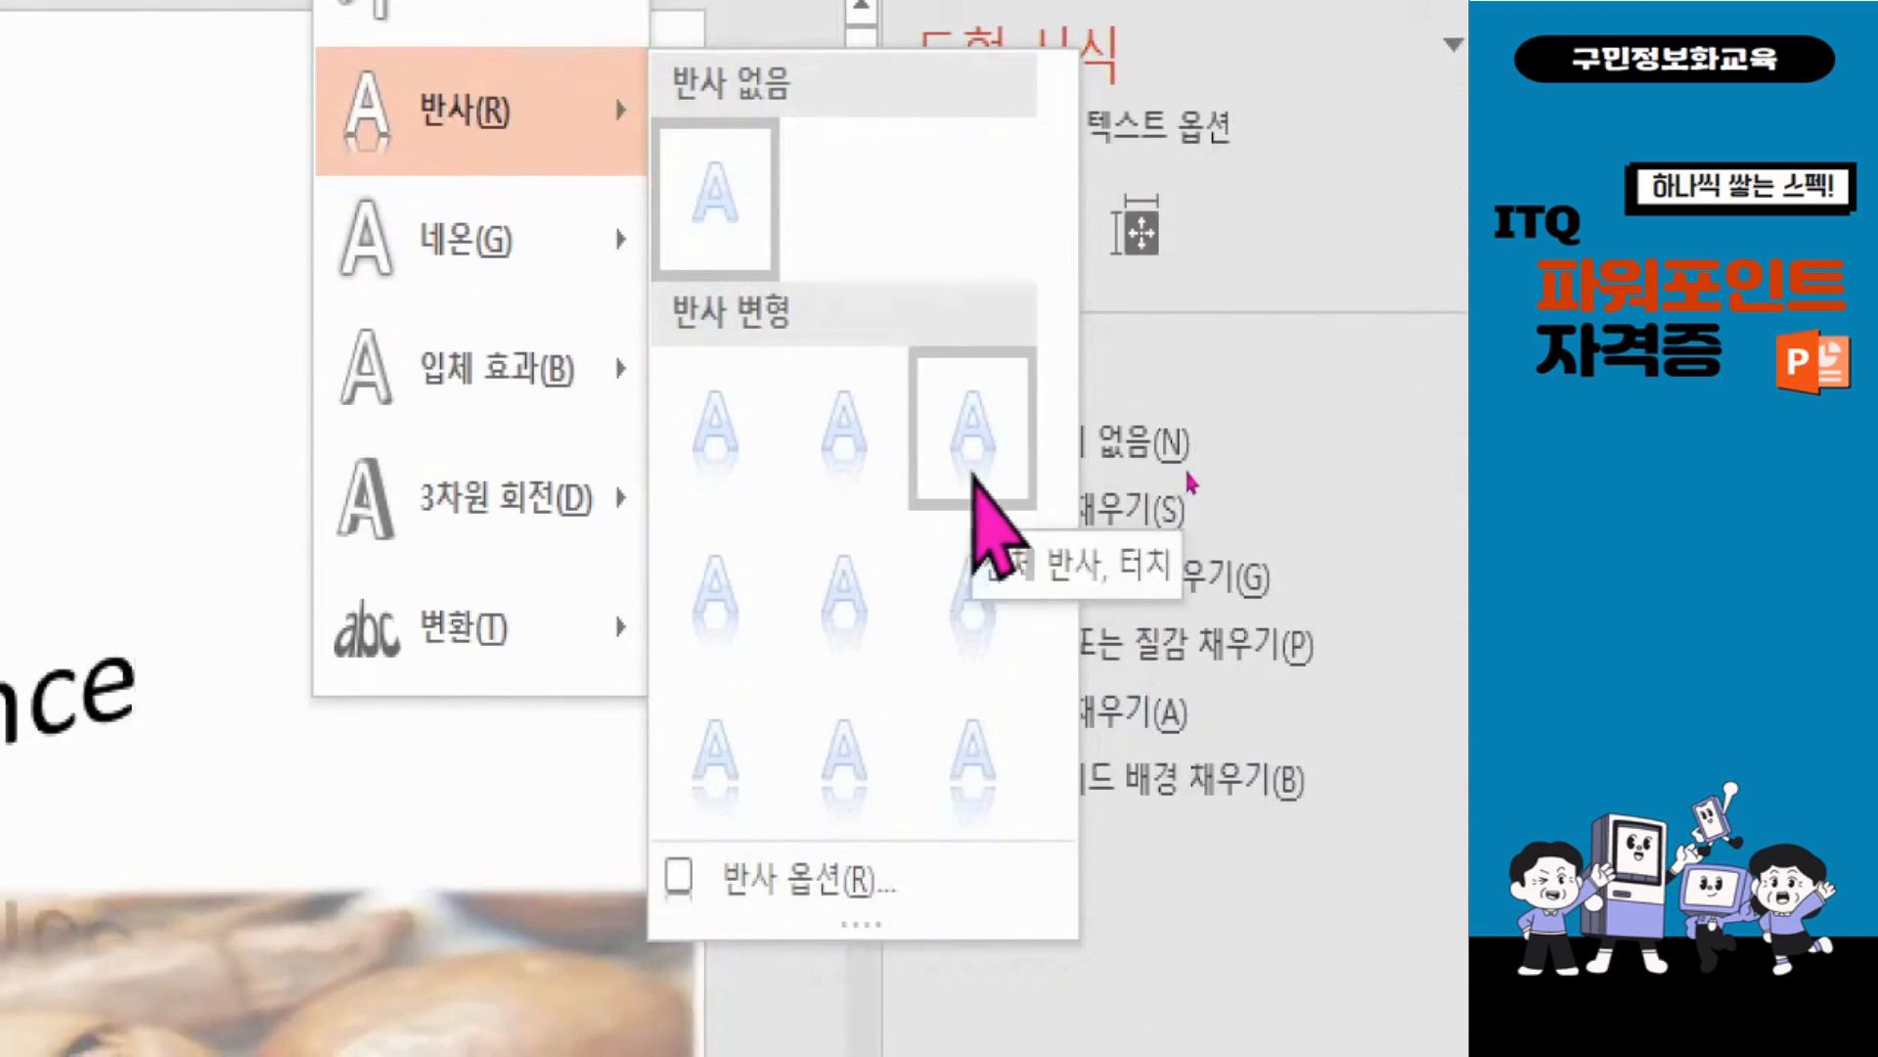
click(973, 477)
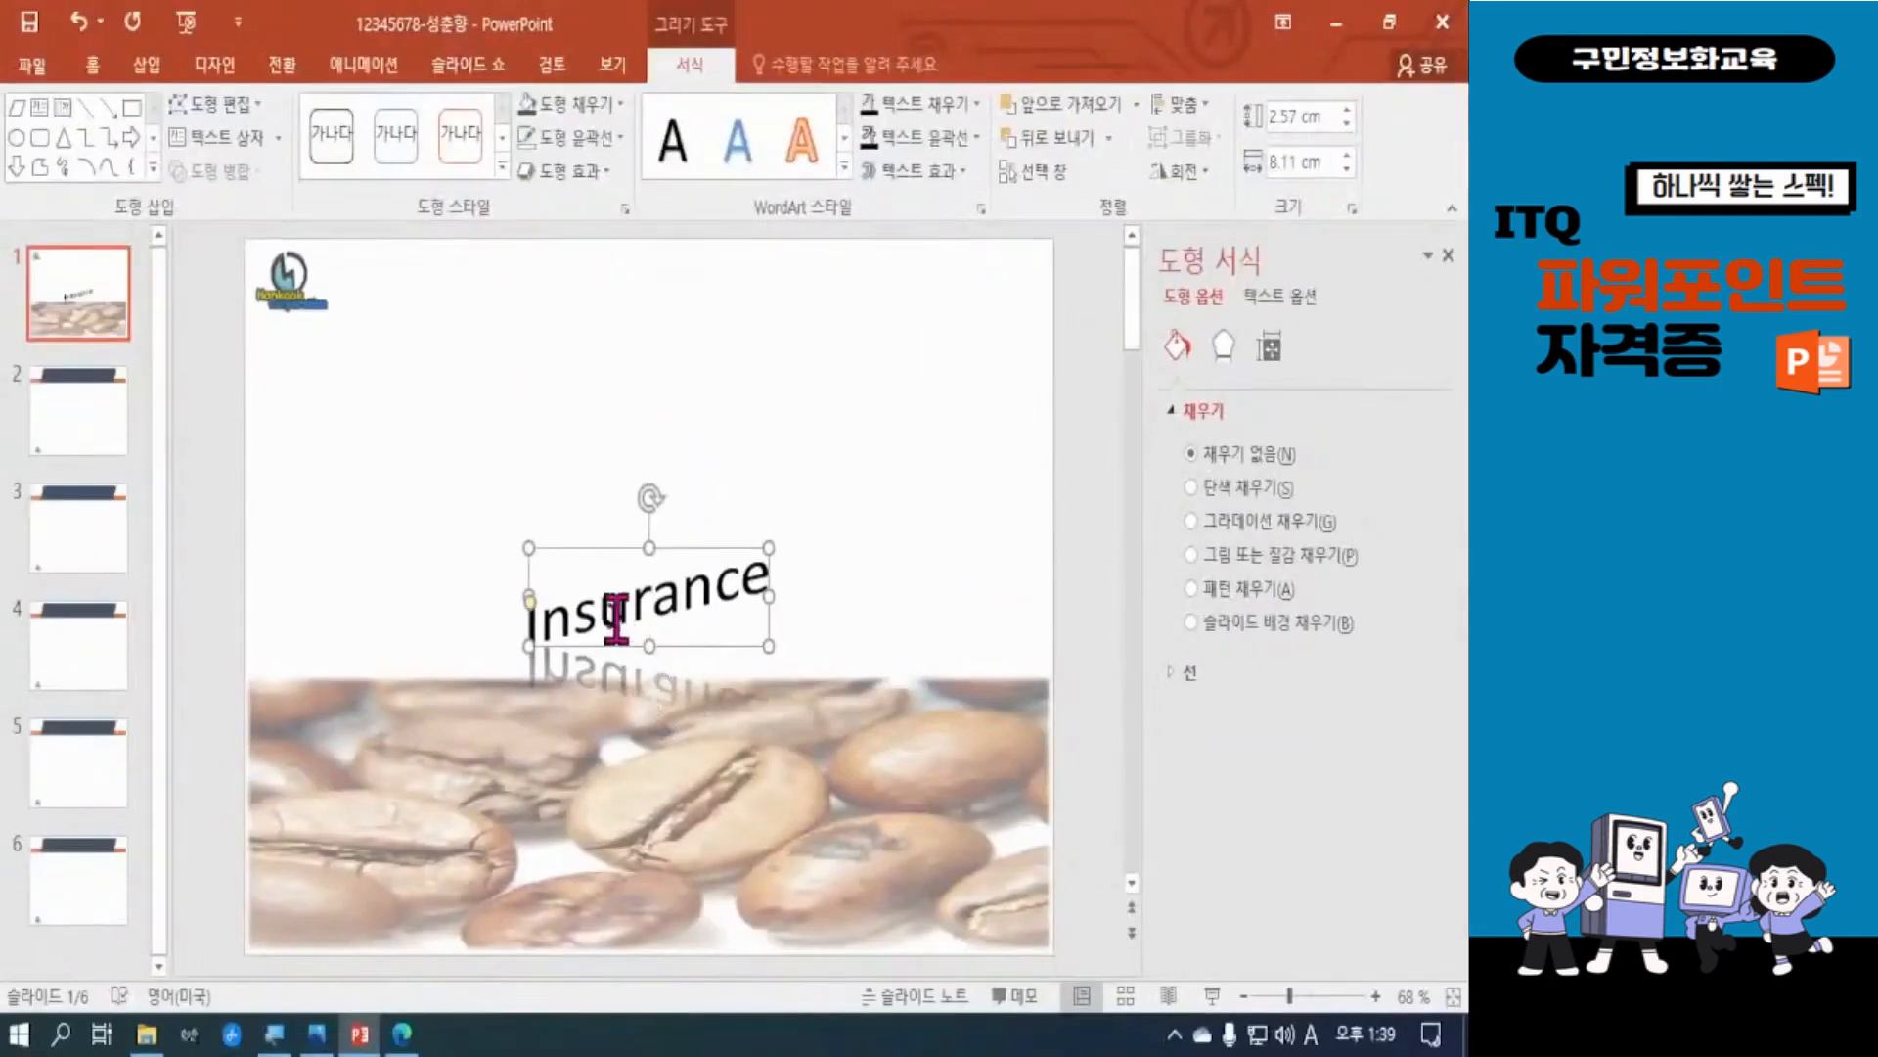
Step: Enlarge the Insurance WordArt to about 3.81 cm high and 20.32 cm wide and place it above the coffee bean picture
drag(533, 552, 422, 412)
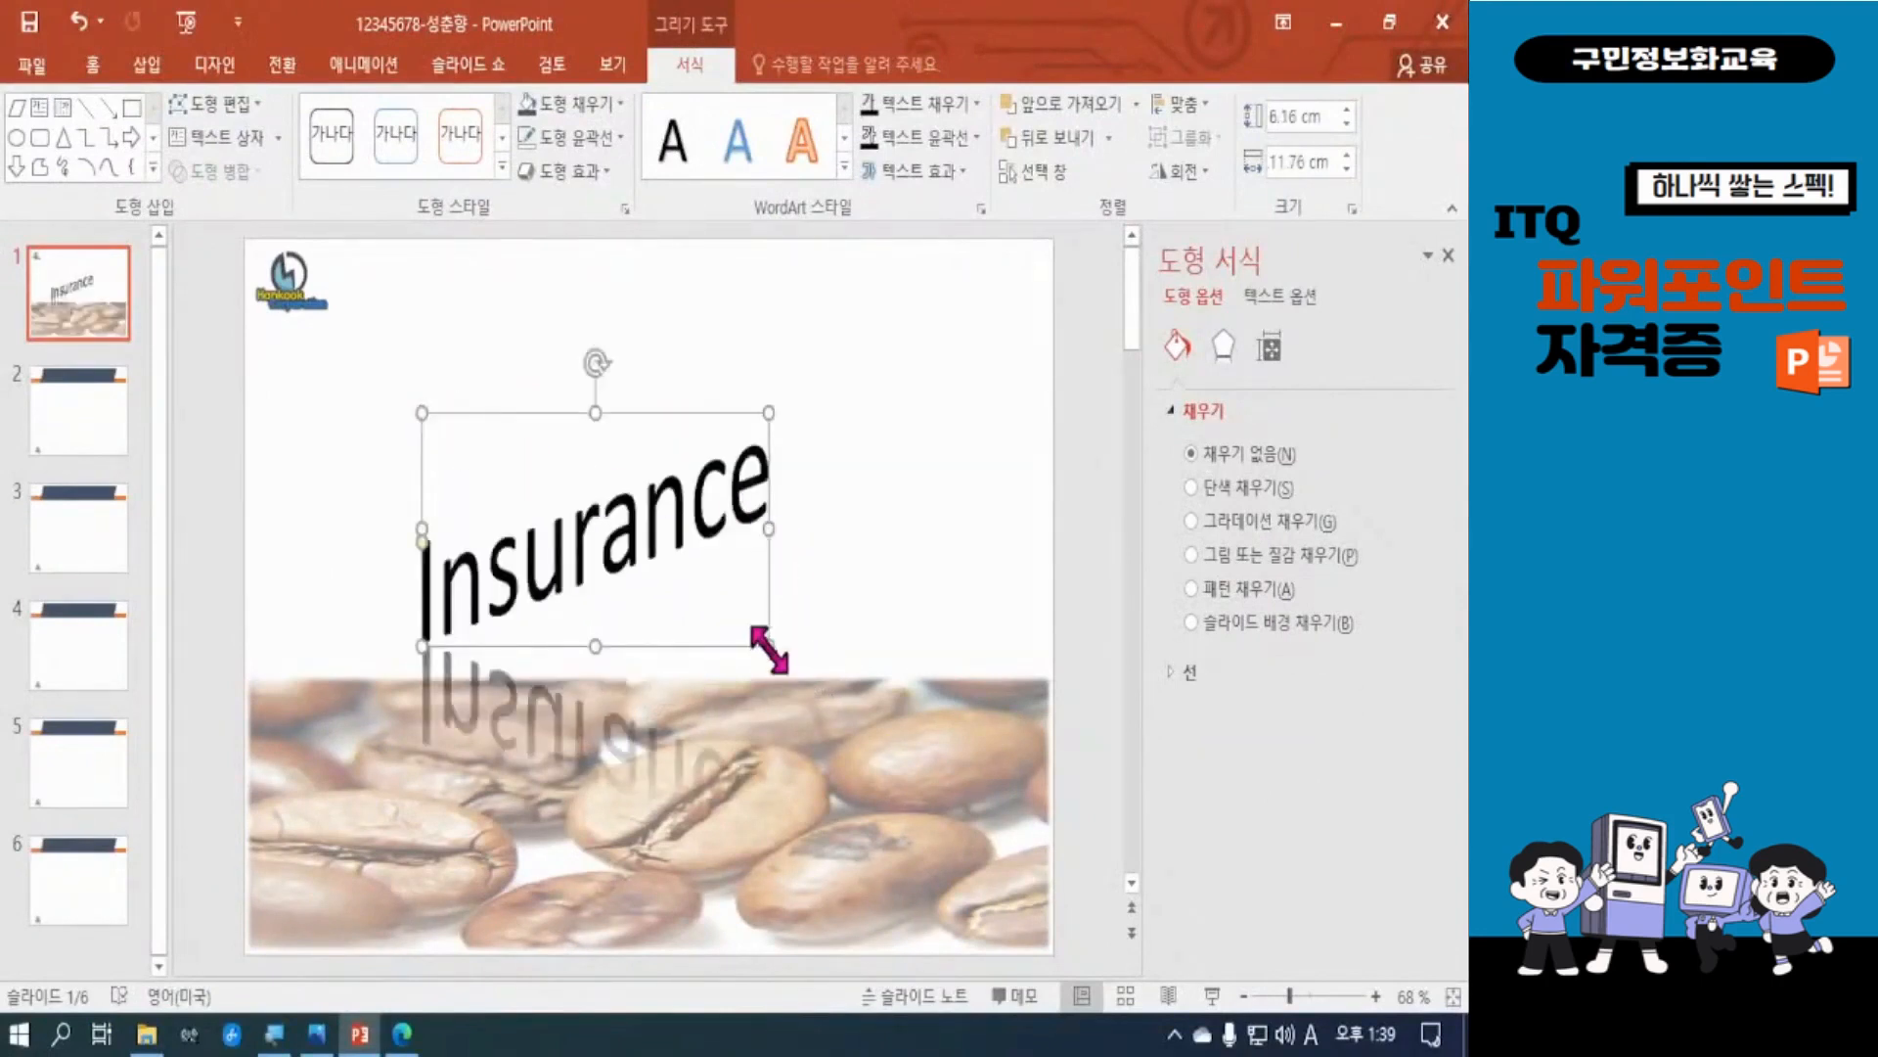
drag(769, 527, 932, 495)
drag(752, 375, 650, 369)
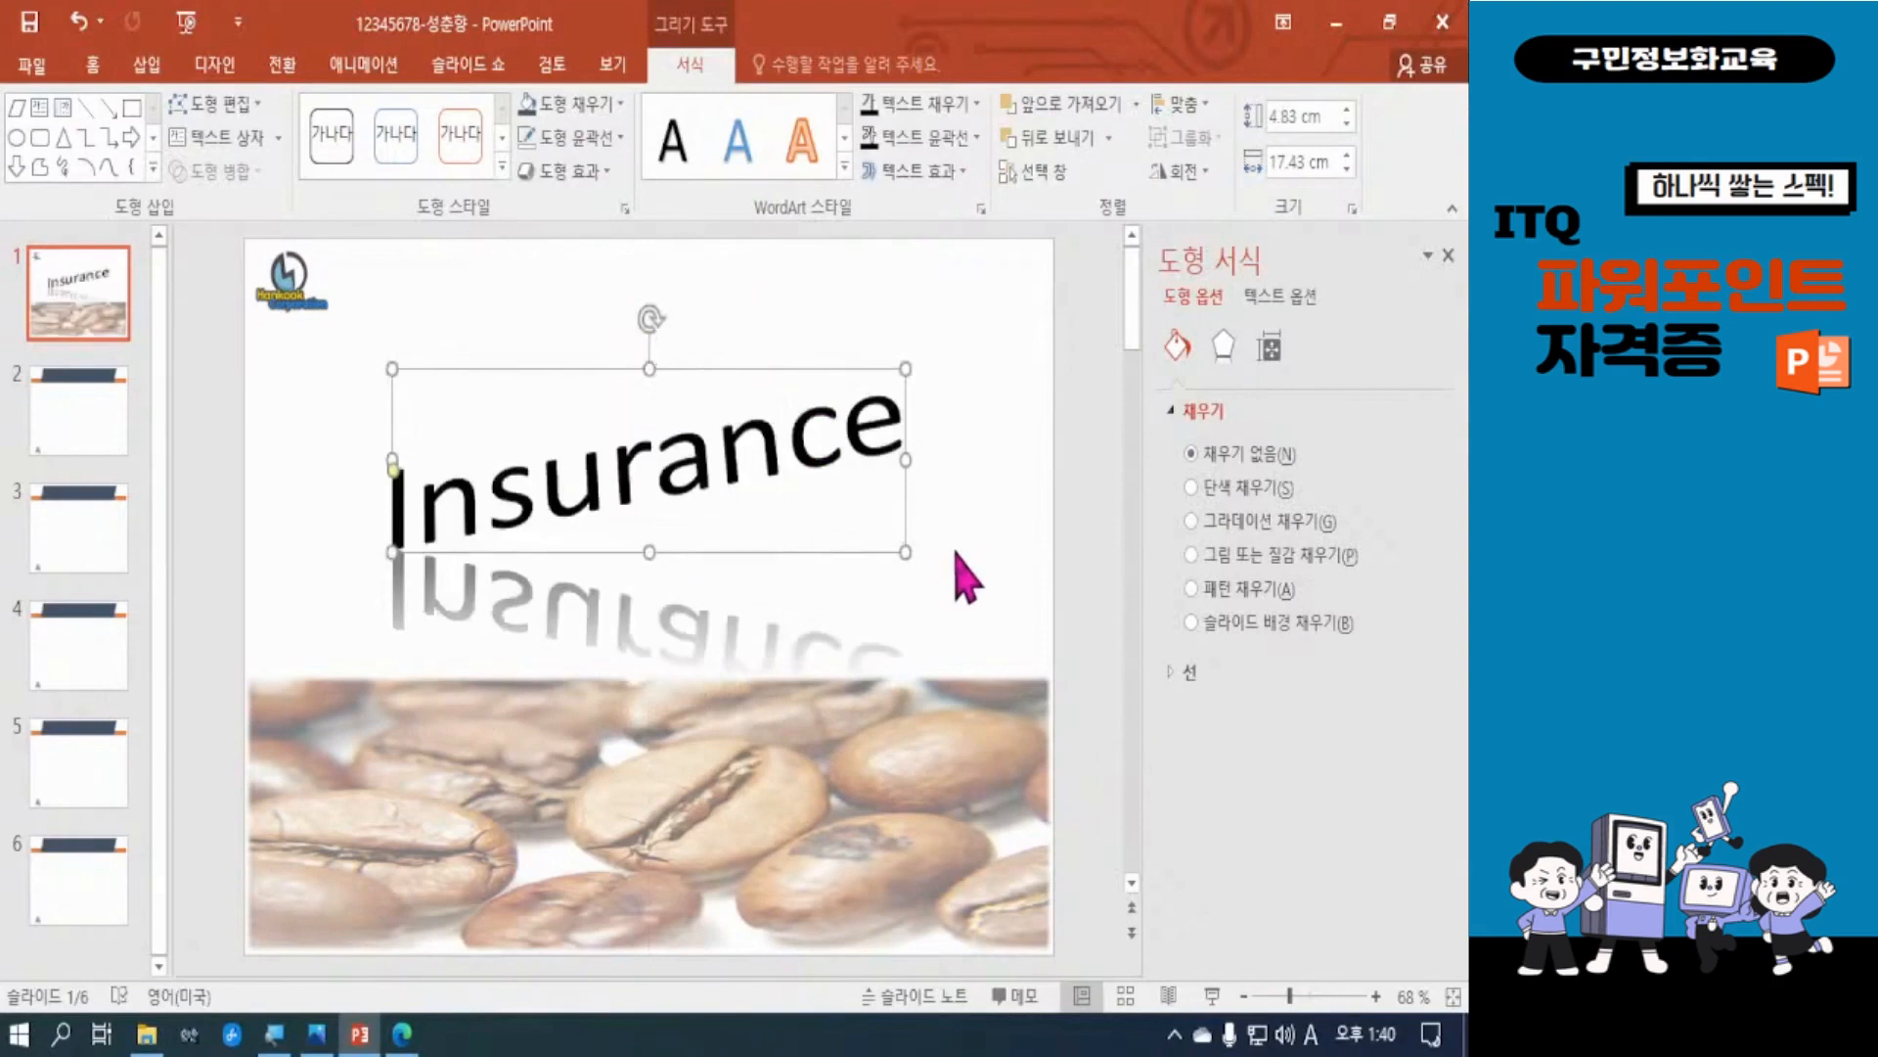
drag(900, 458, 985, 456)
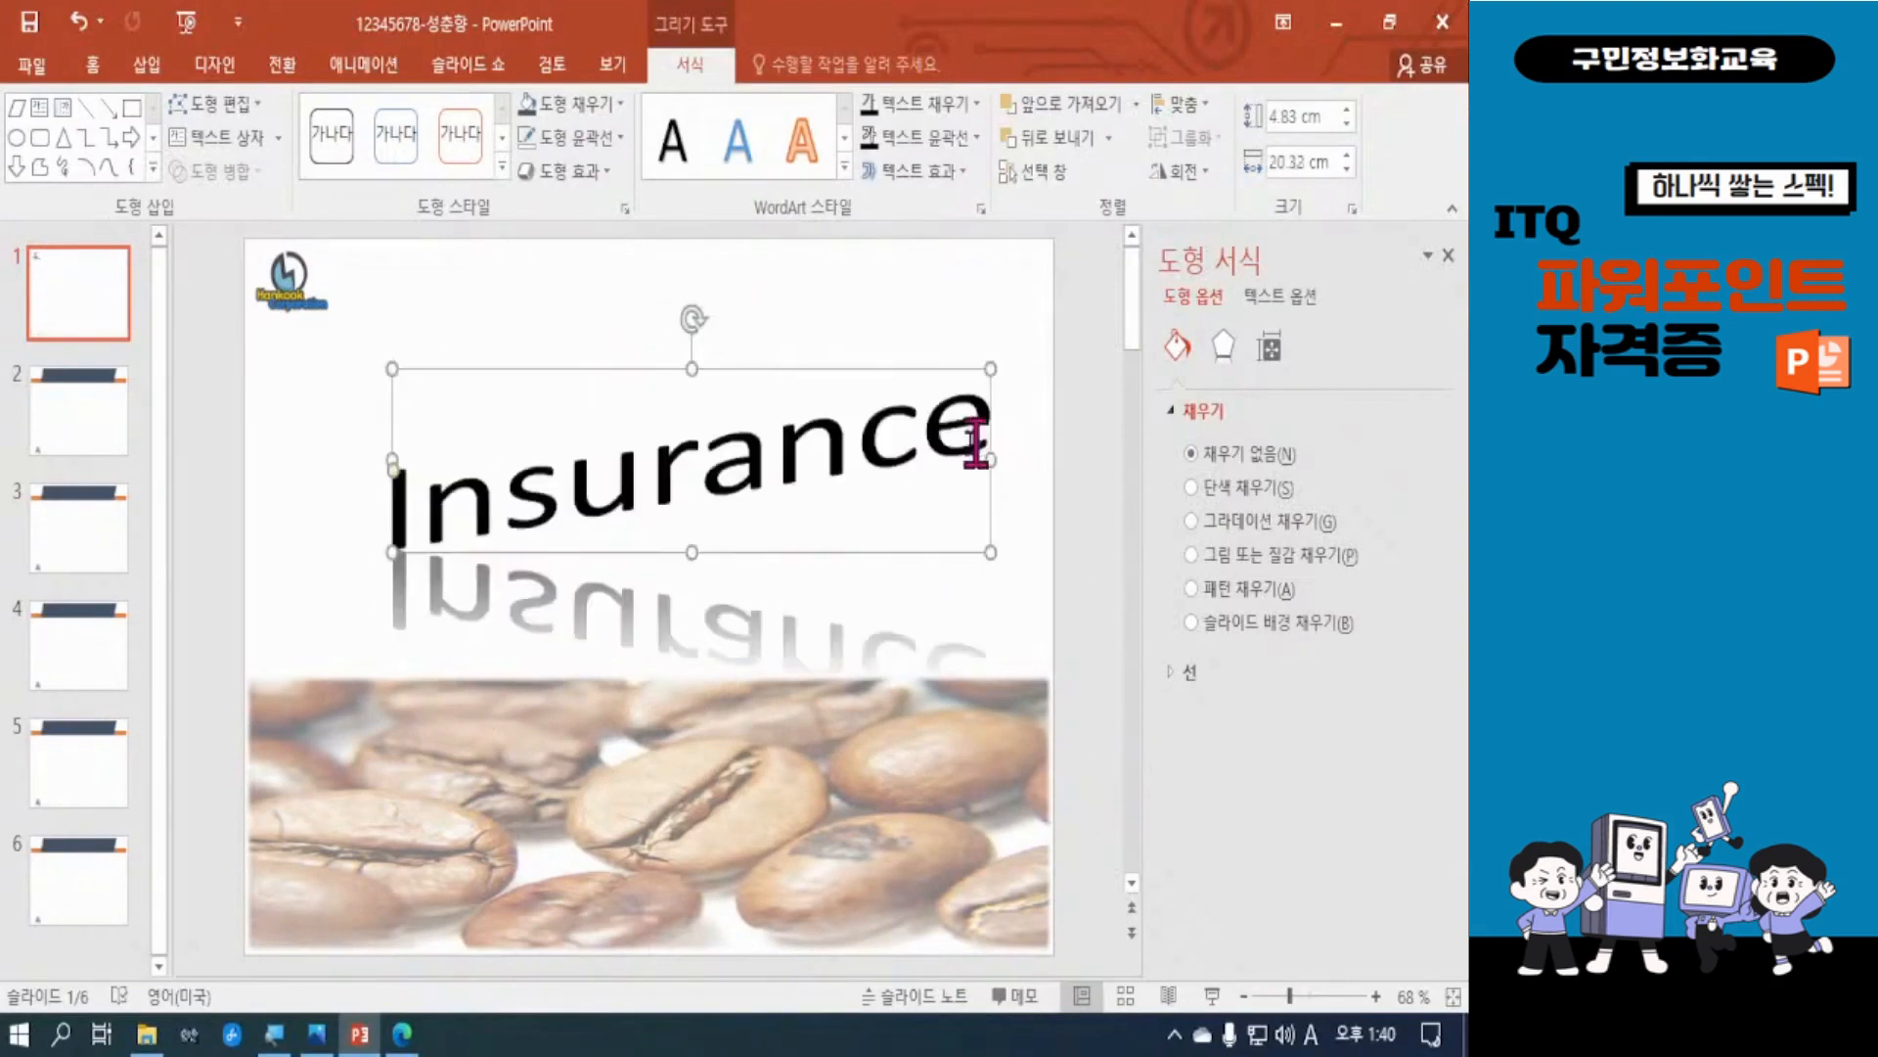
drag(713, 369, 656, 331)
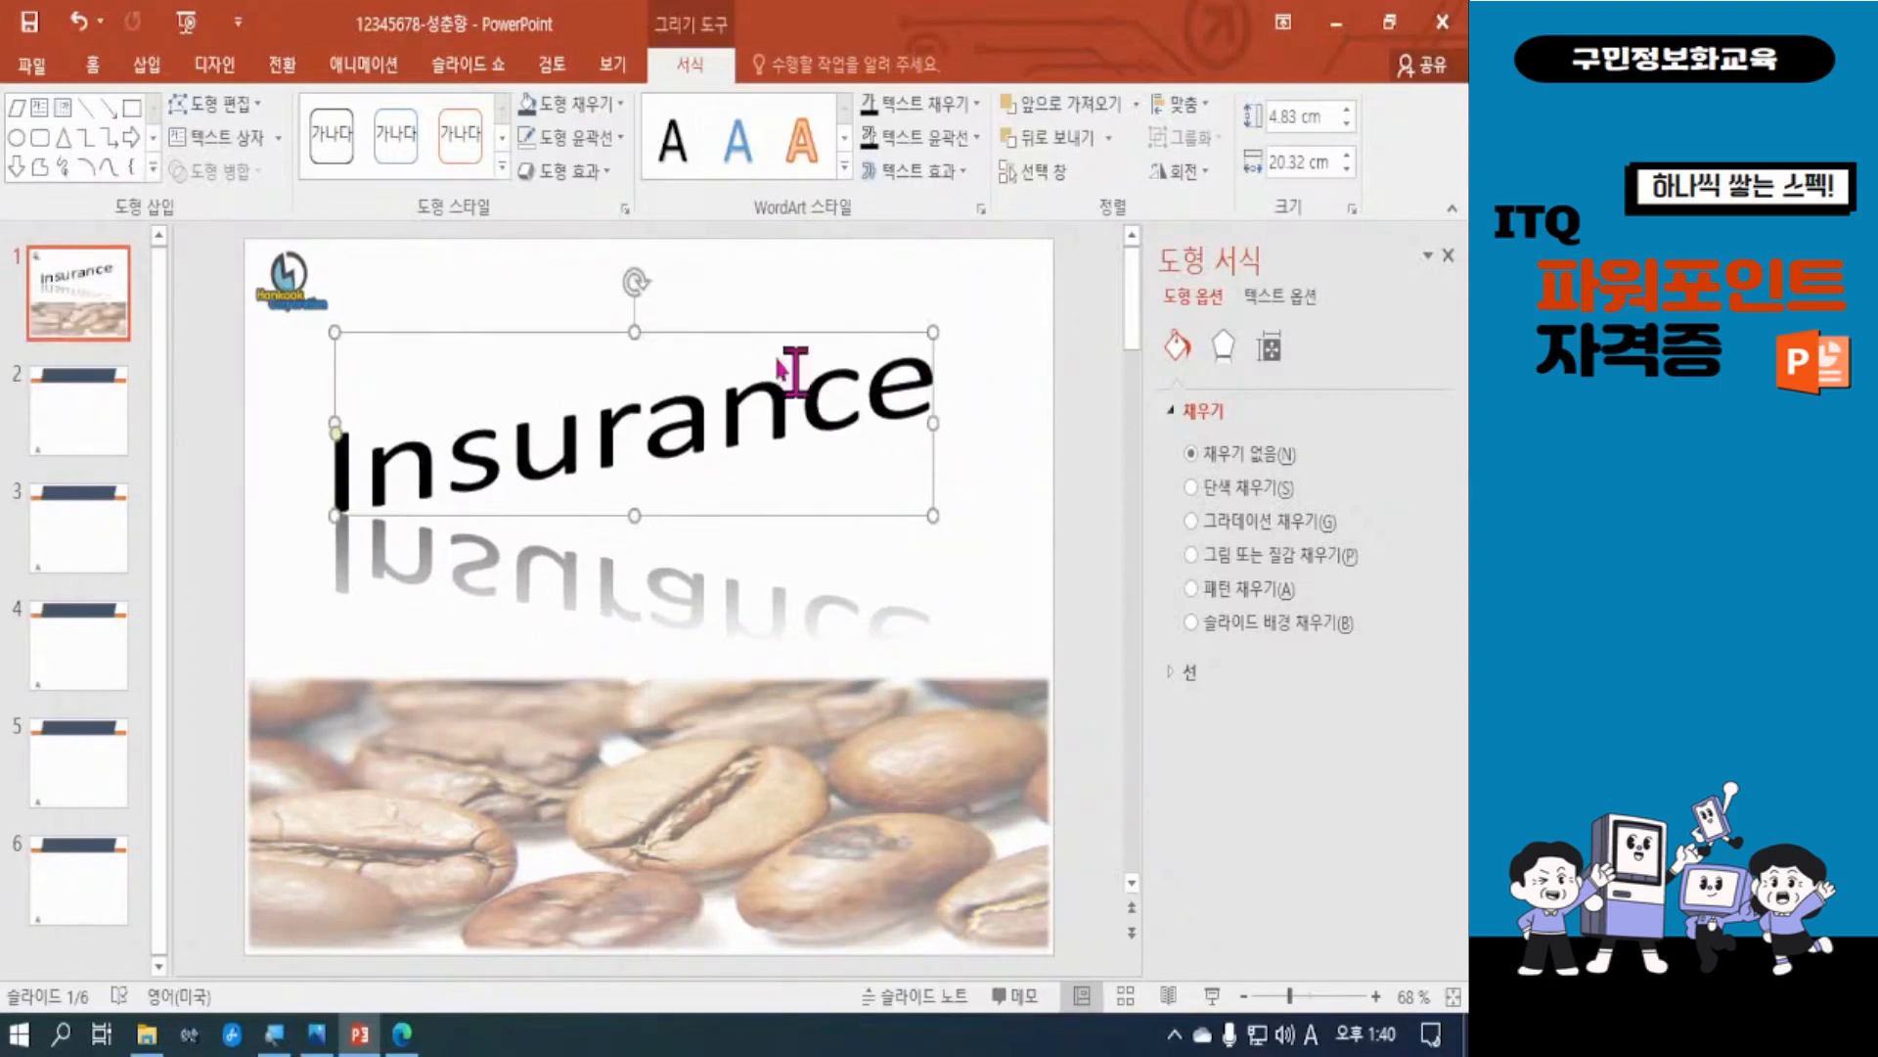
drag(634, 330, 637, 385)
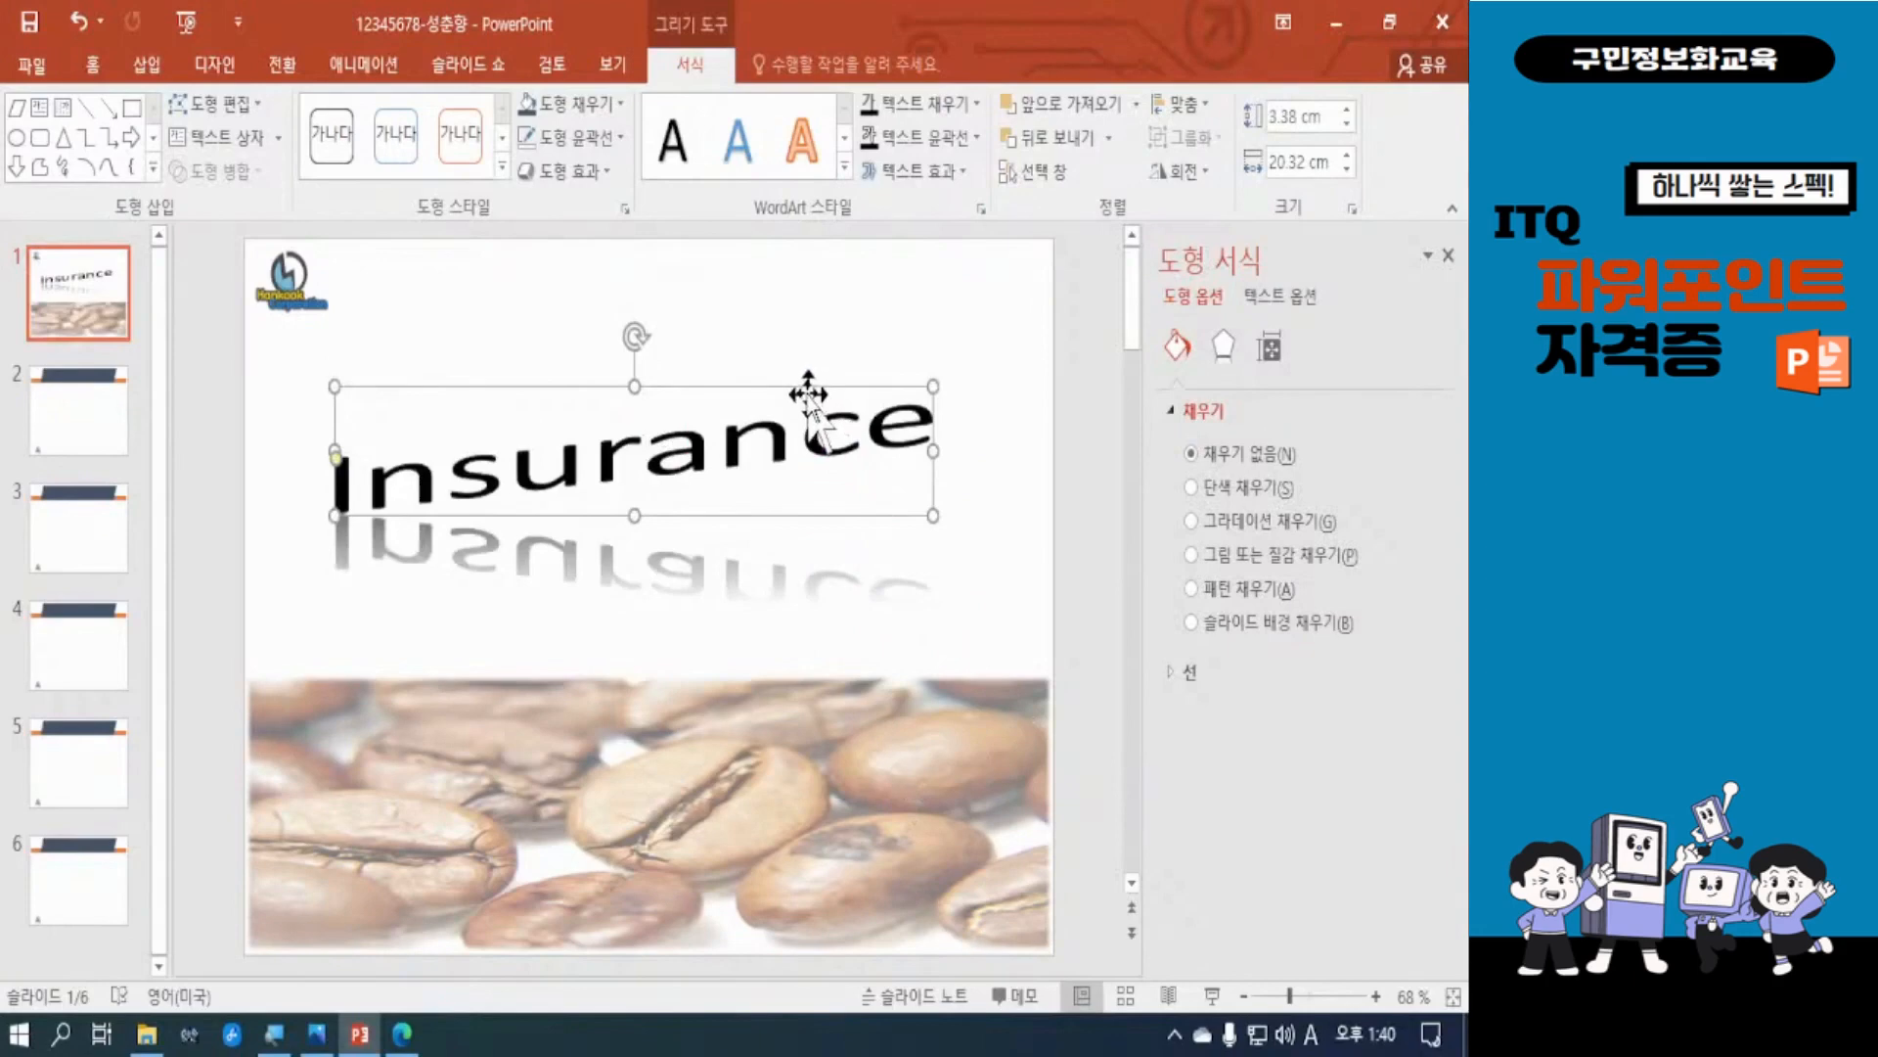
drag(635, 386, 636, 370)
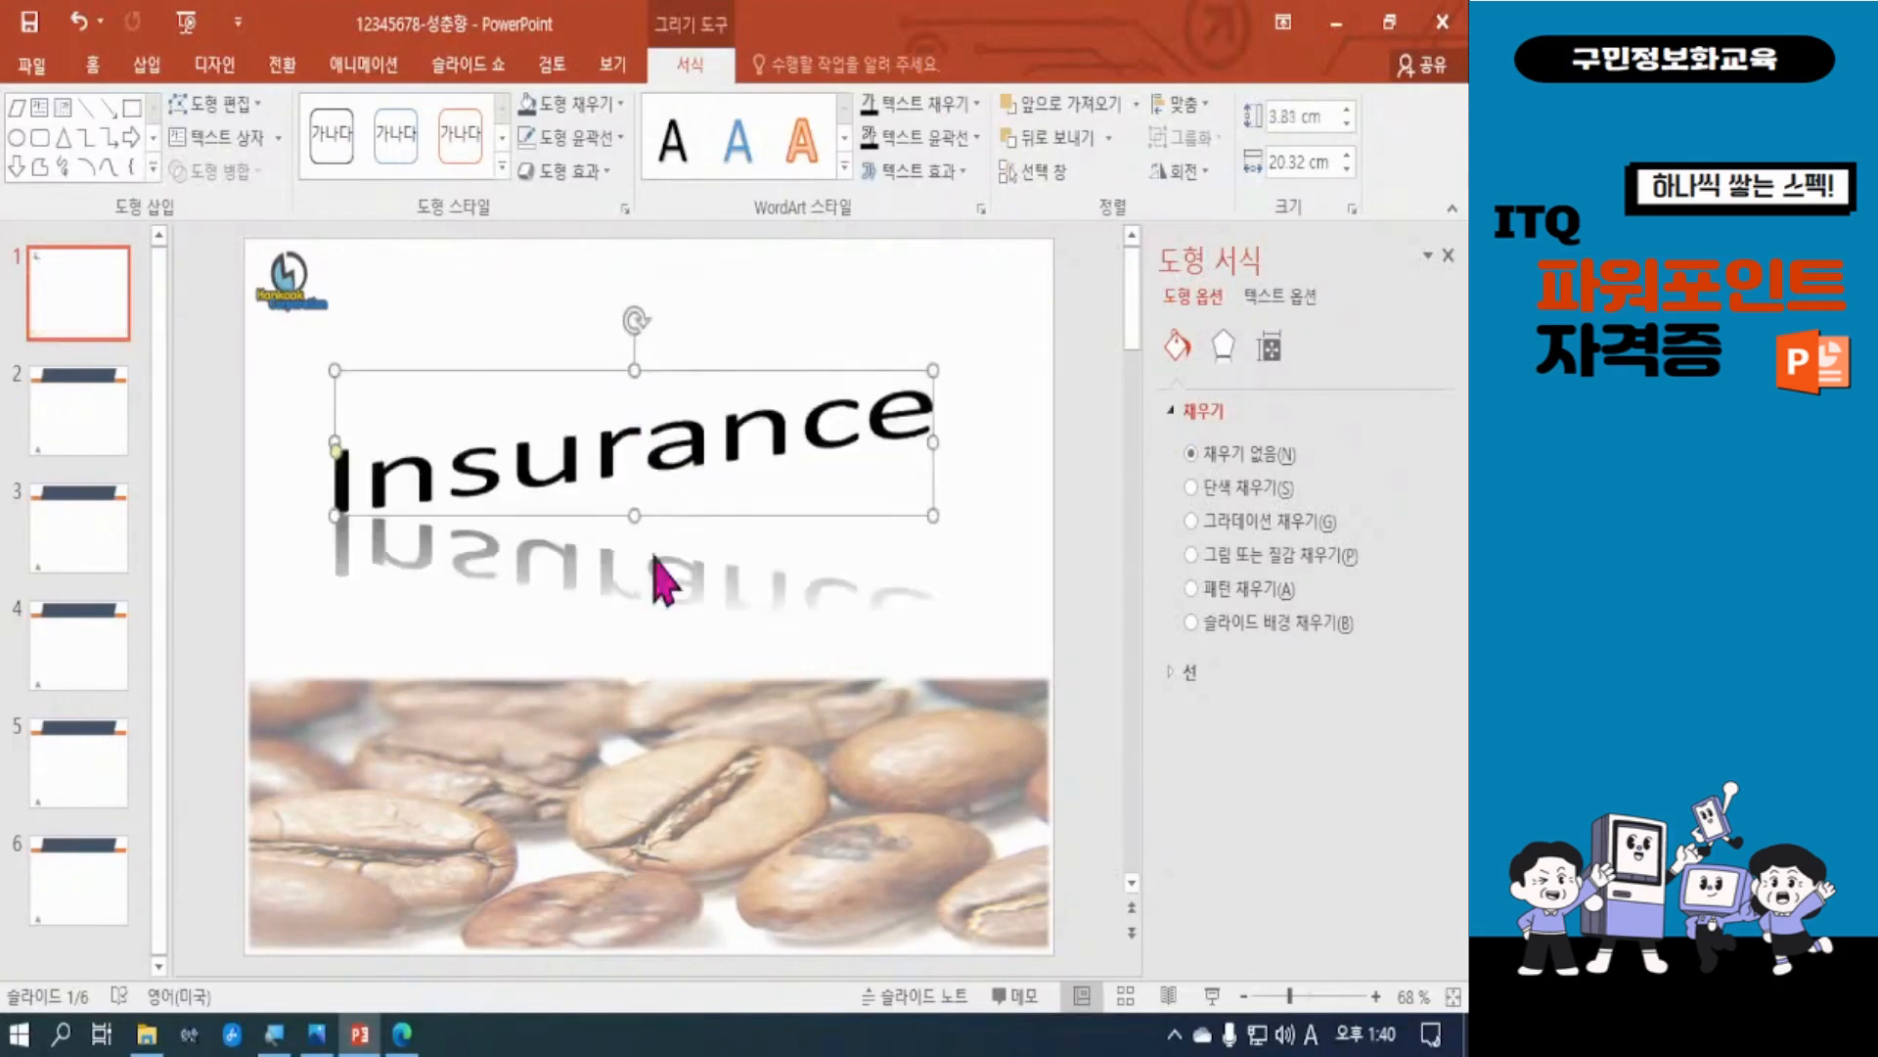
Step: Compare the WordArt with the Slide 1 sample in the exam PDF and widen it to about 22.5 cm
click(402, 1033)
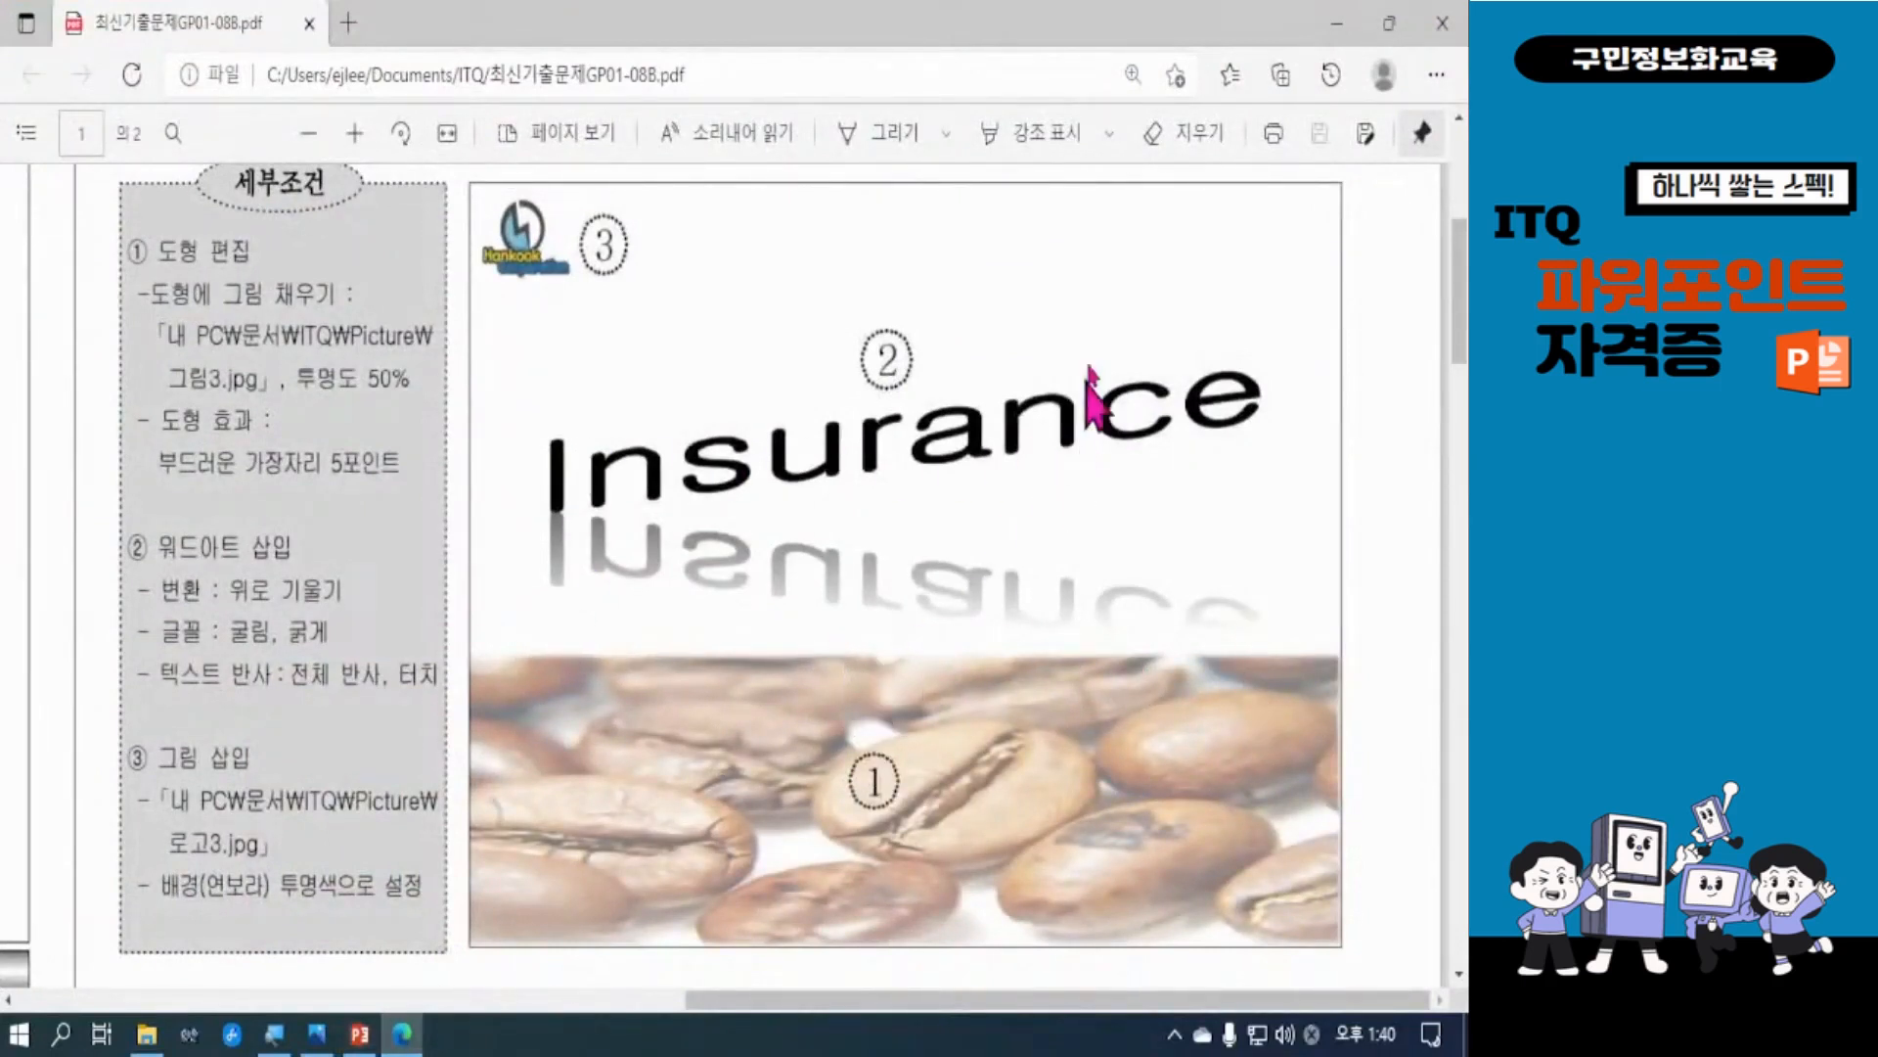
click(1337, 22)
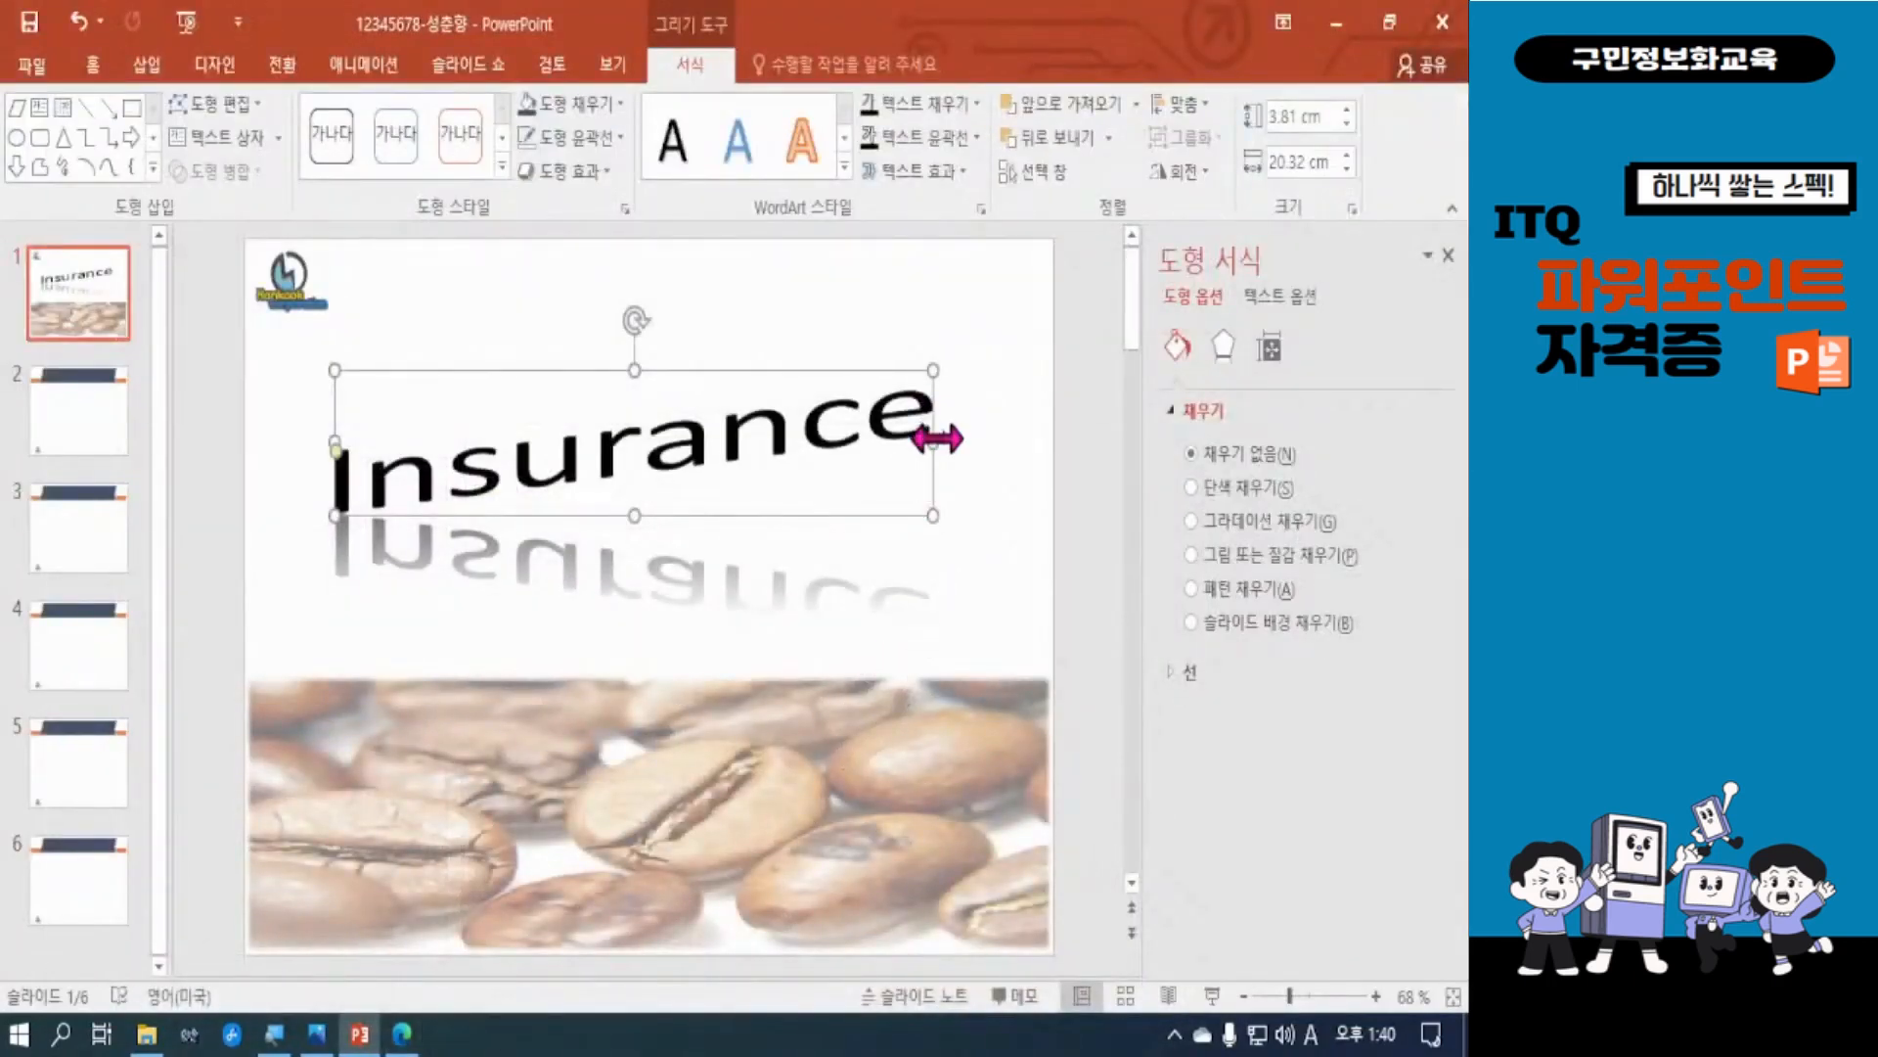
drag(935, 441, 976, 440)
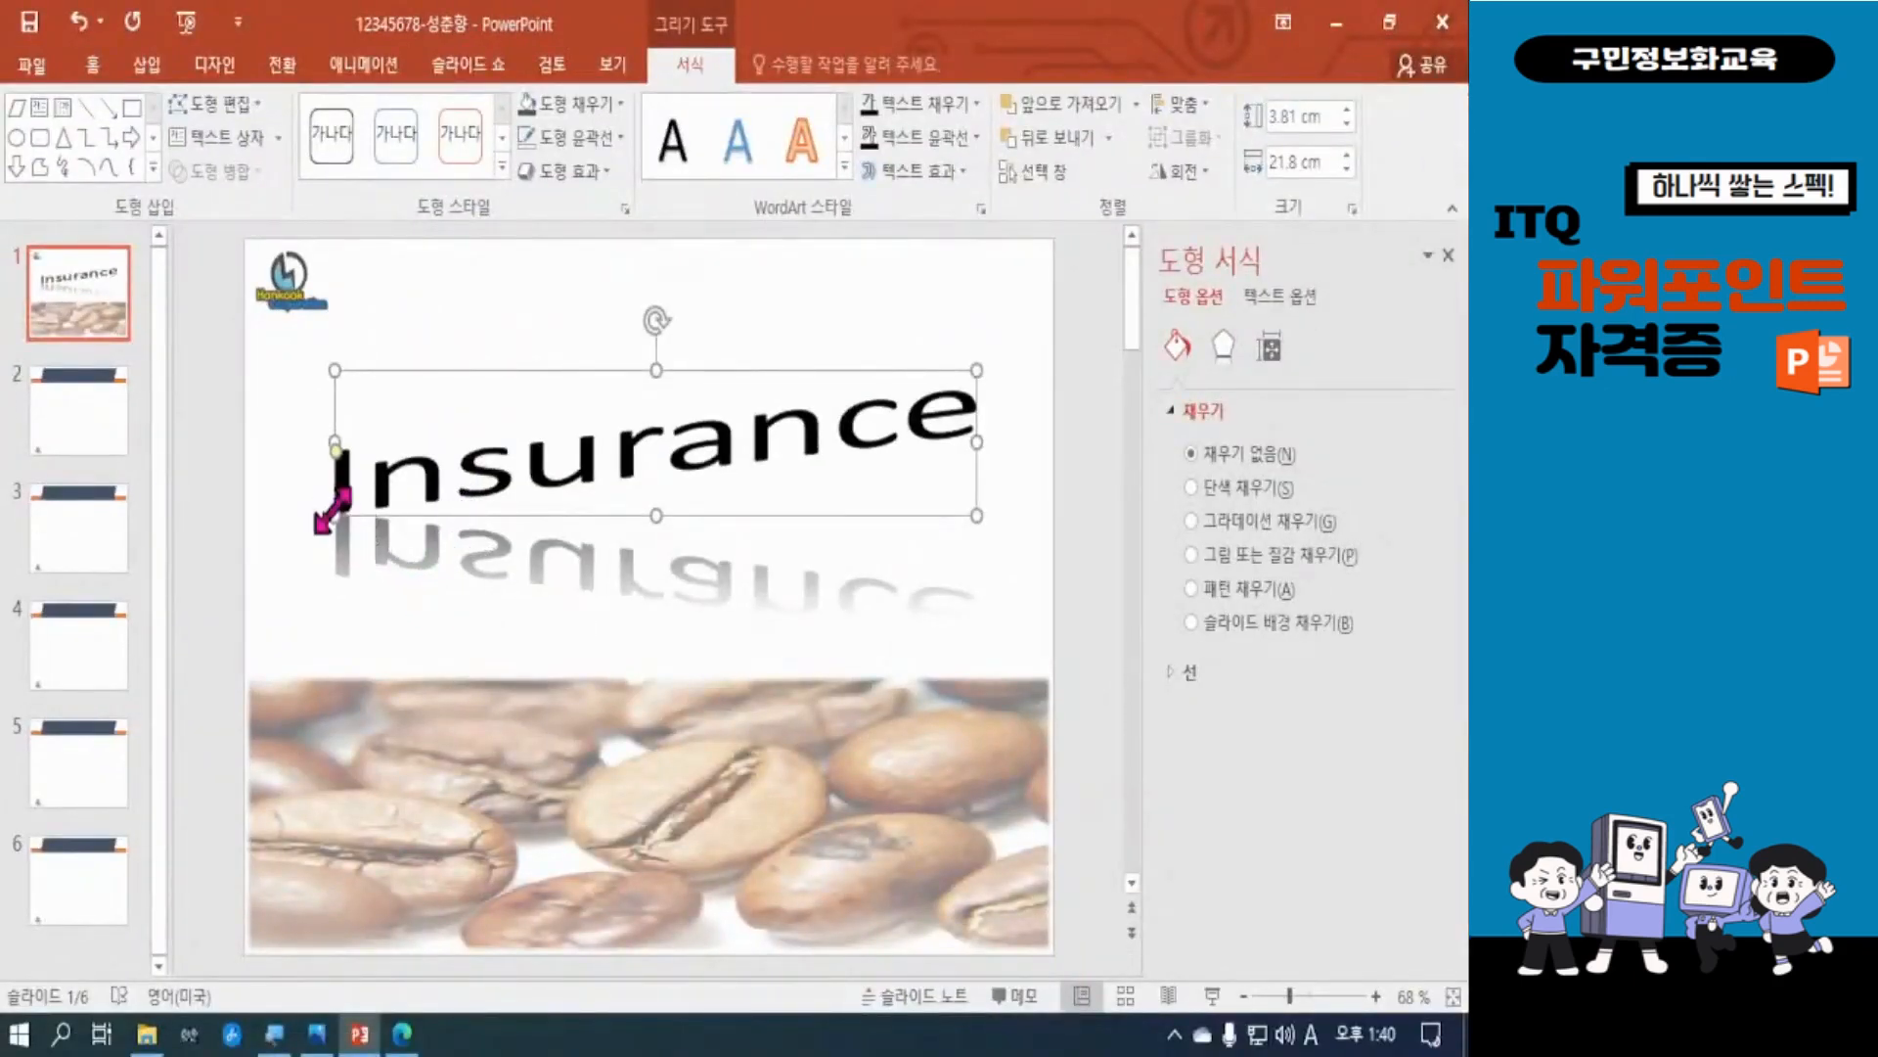
drag(334, 371, 314, 370)
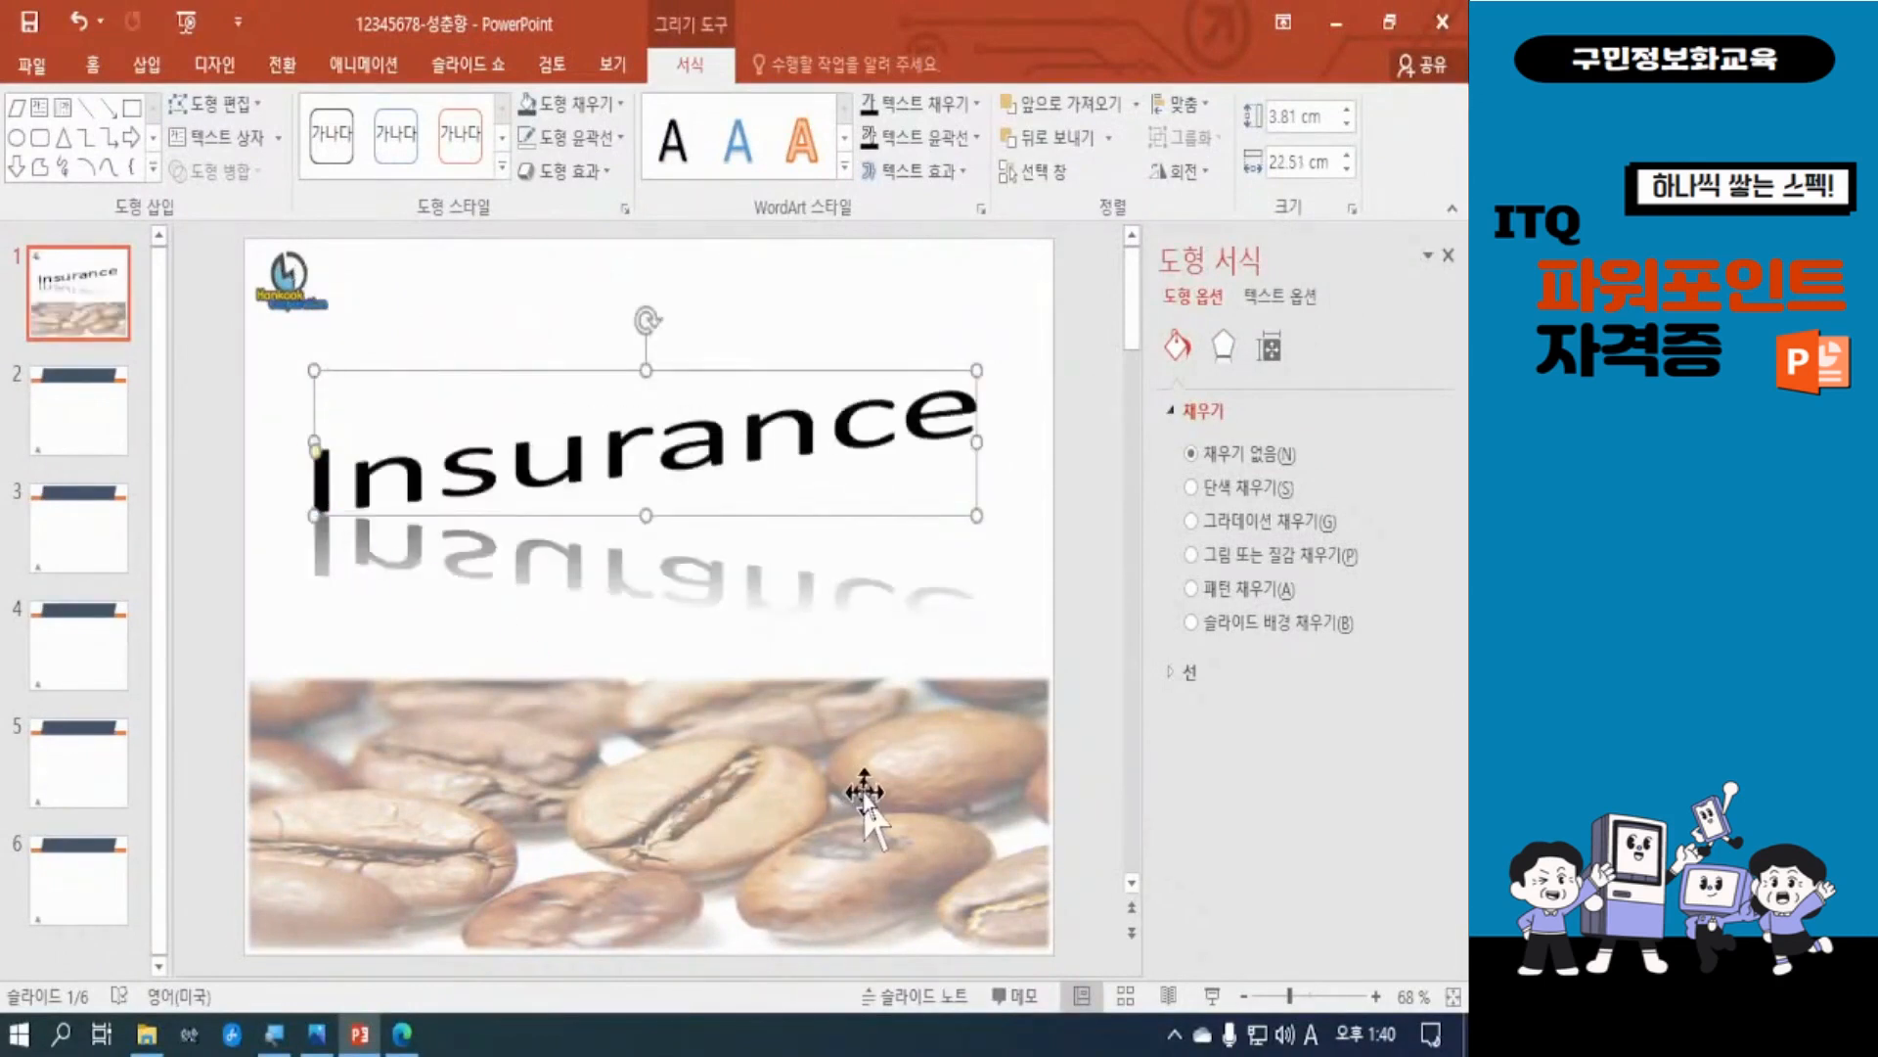
Step: Save the presentation and move the Insurance WordArt slightly lower on slide 1
click(48, 29)
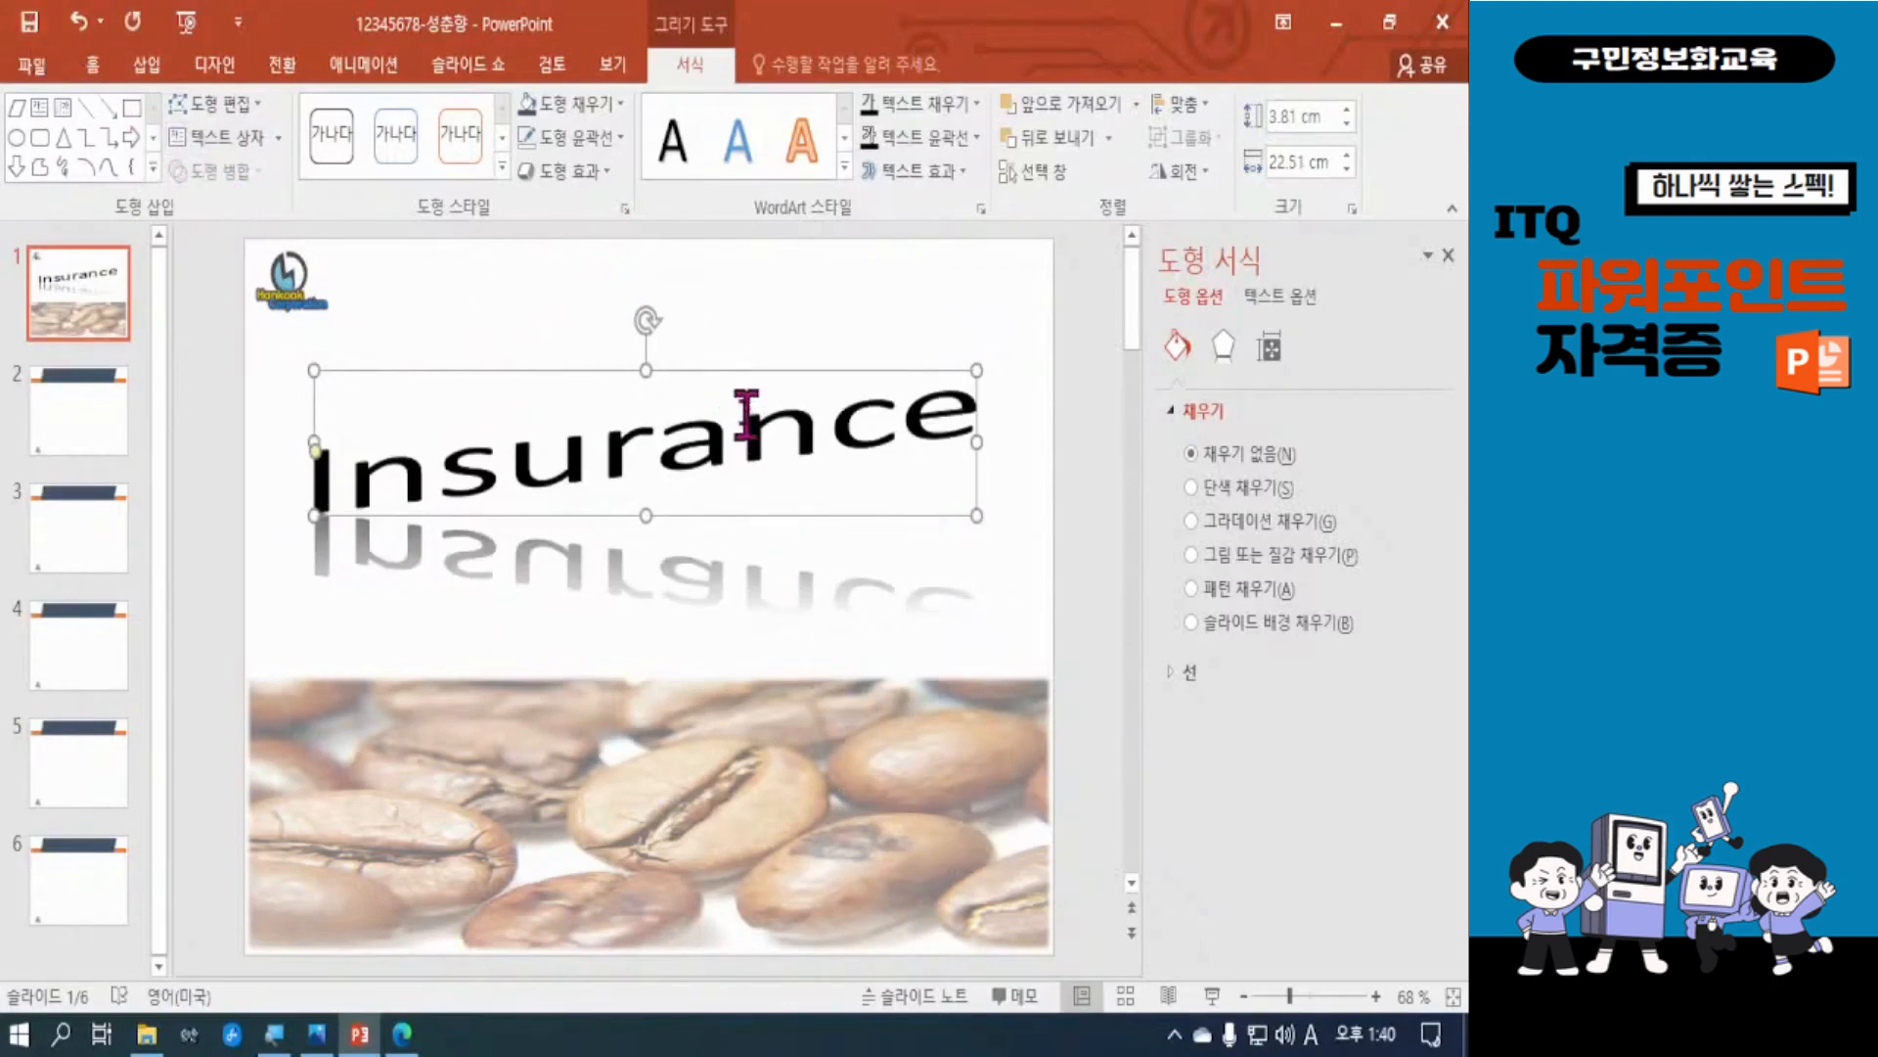
mouse_move(739, 363)
mouse_down()
mouse_move(742, 399)
mouse_move(739, 383)
mouse_up()
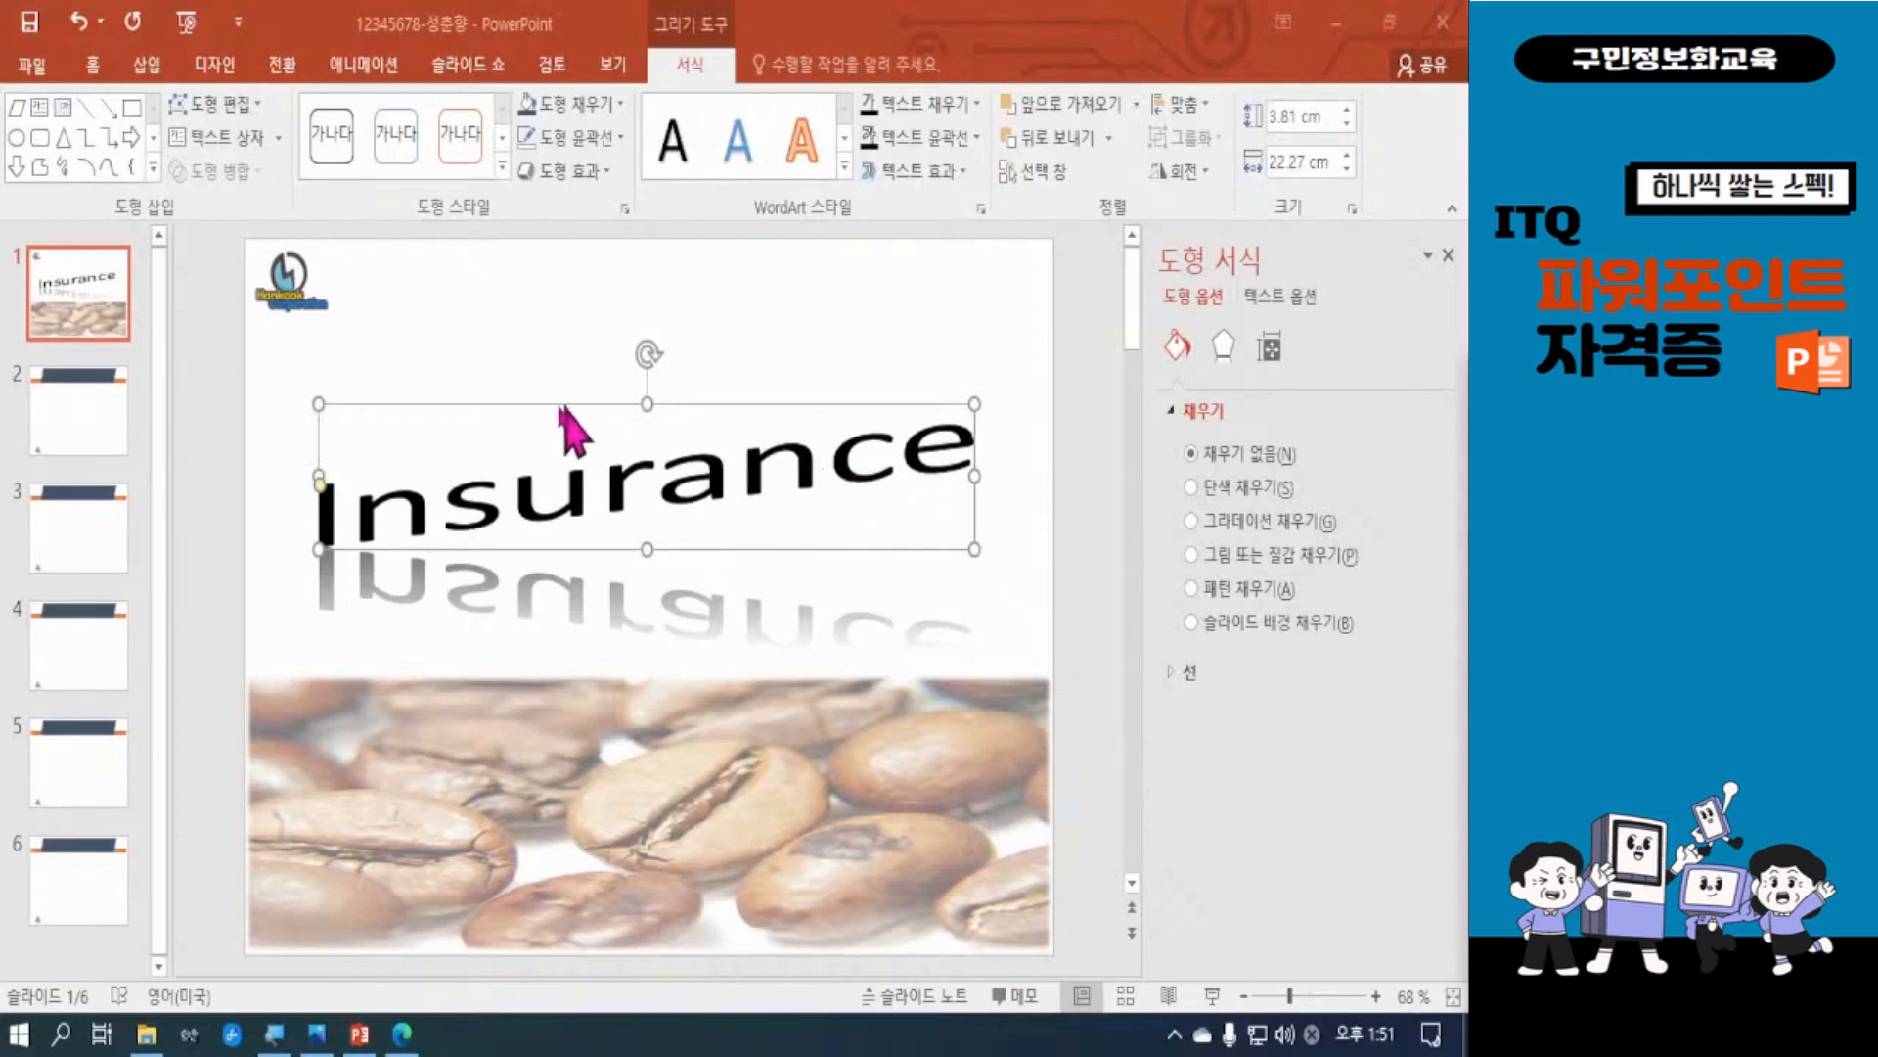
click(866, 549)
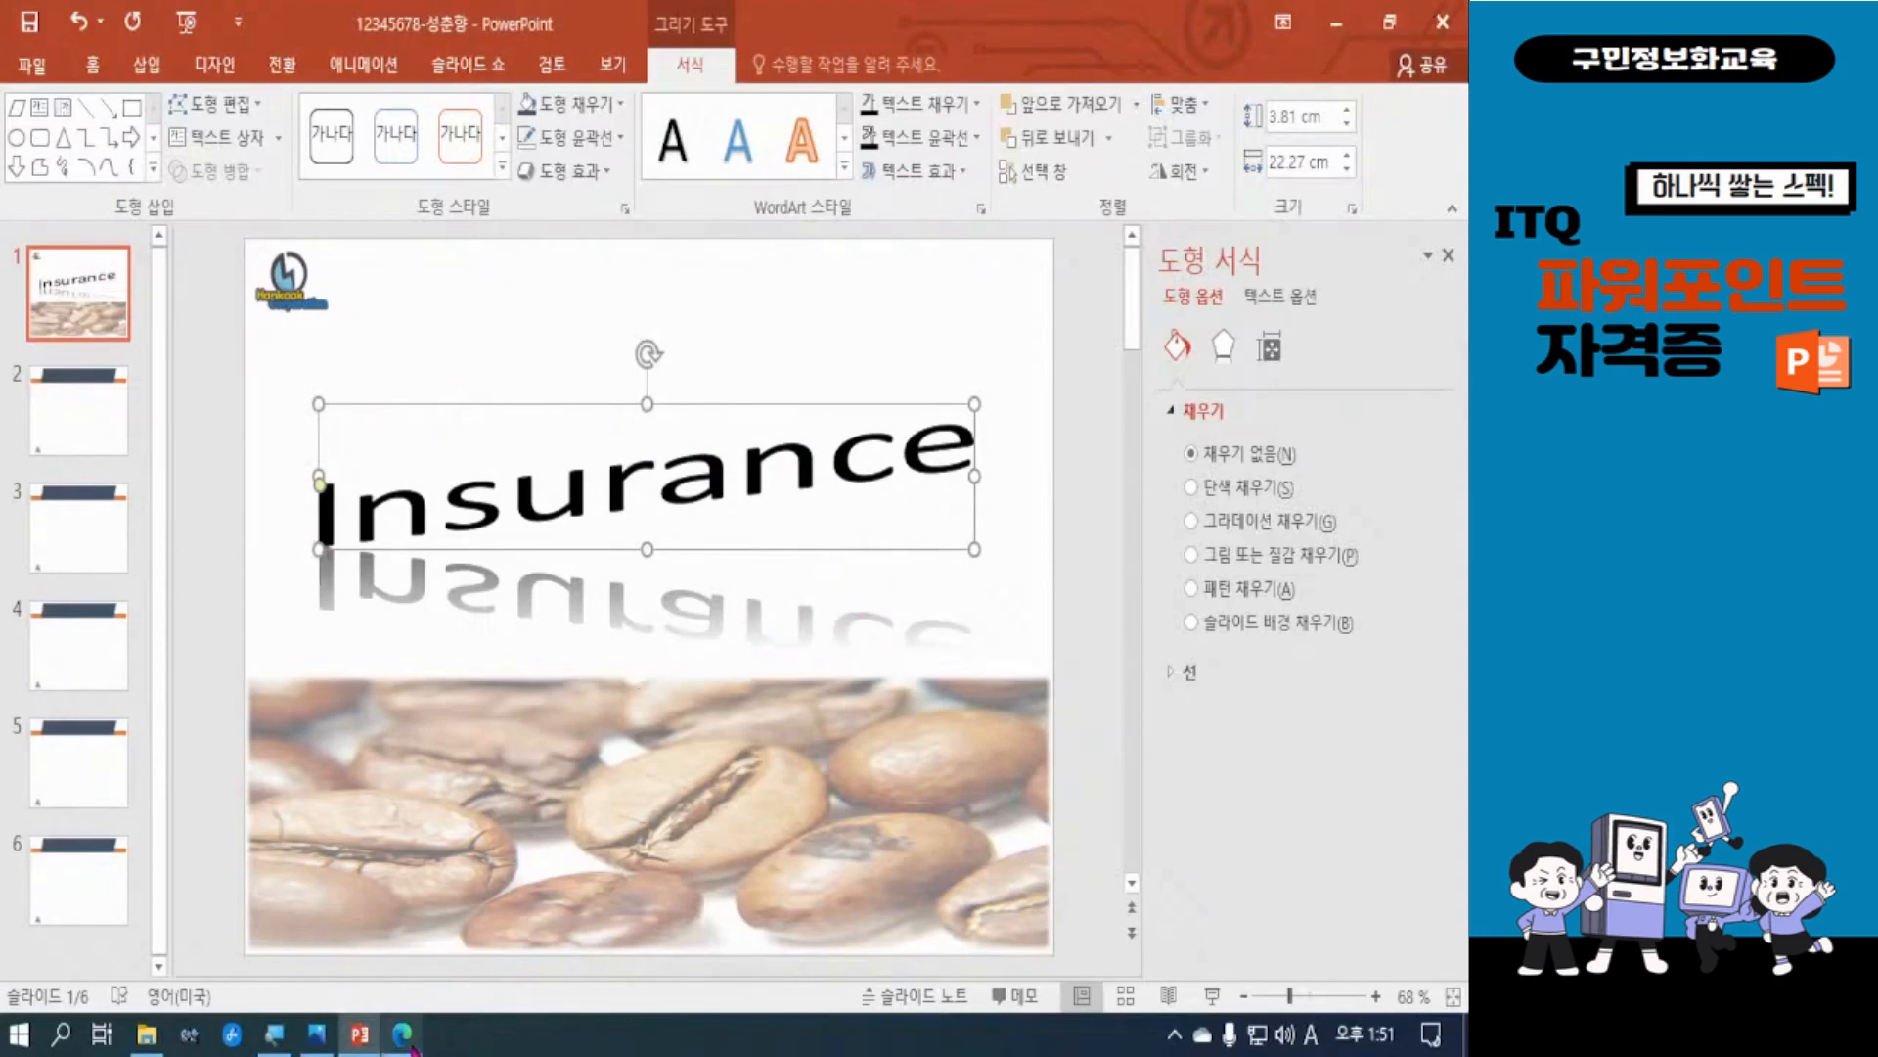
Step: Switch to the exam PDF, examine the slant and reflection of the sample Insurance WordArt, and return to PowerPoint
click(421, 851)
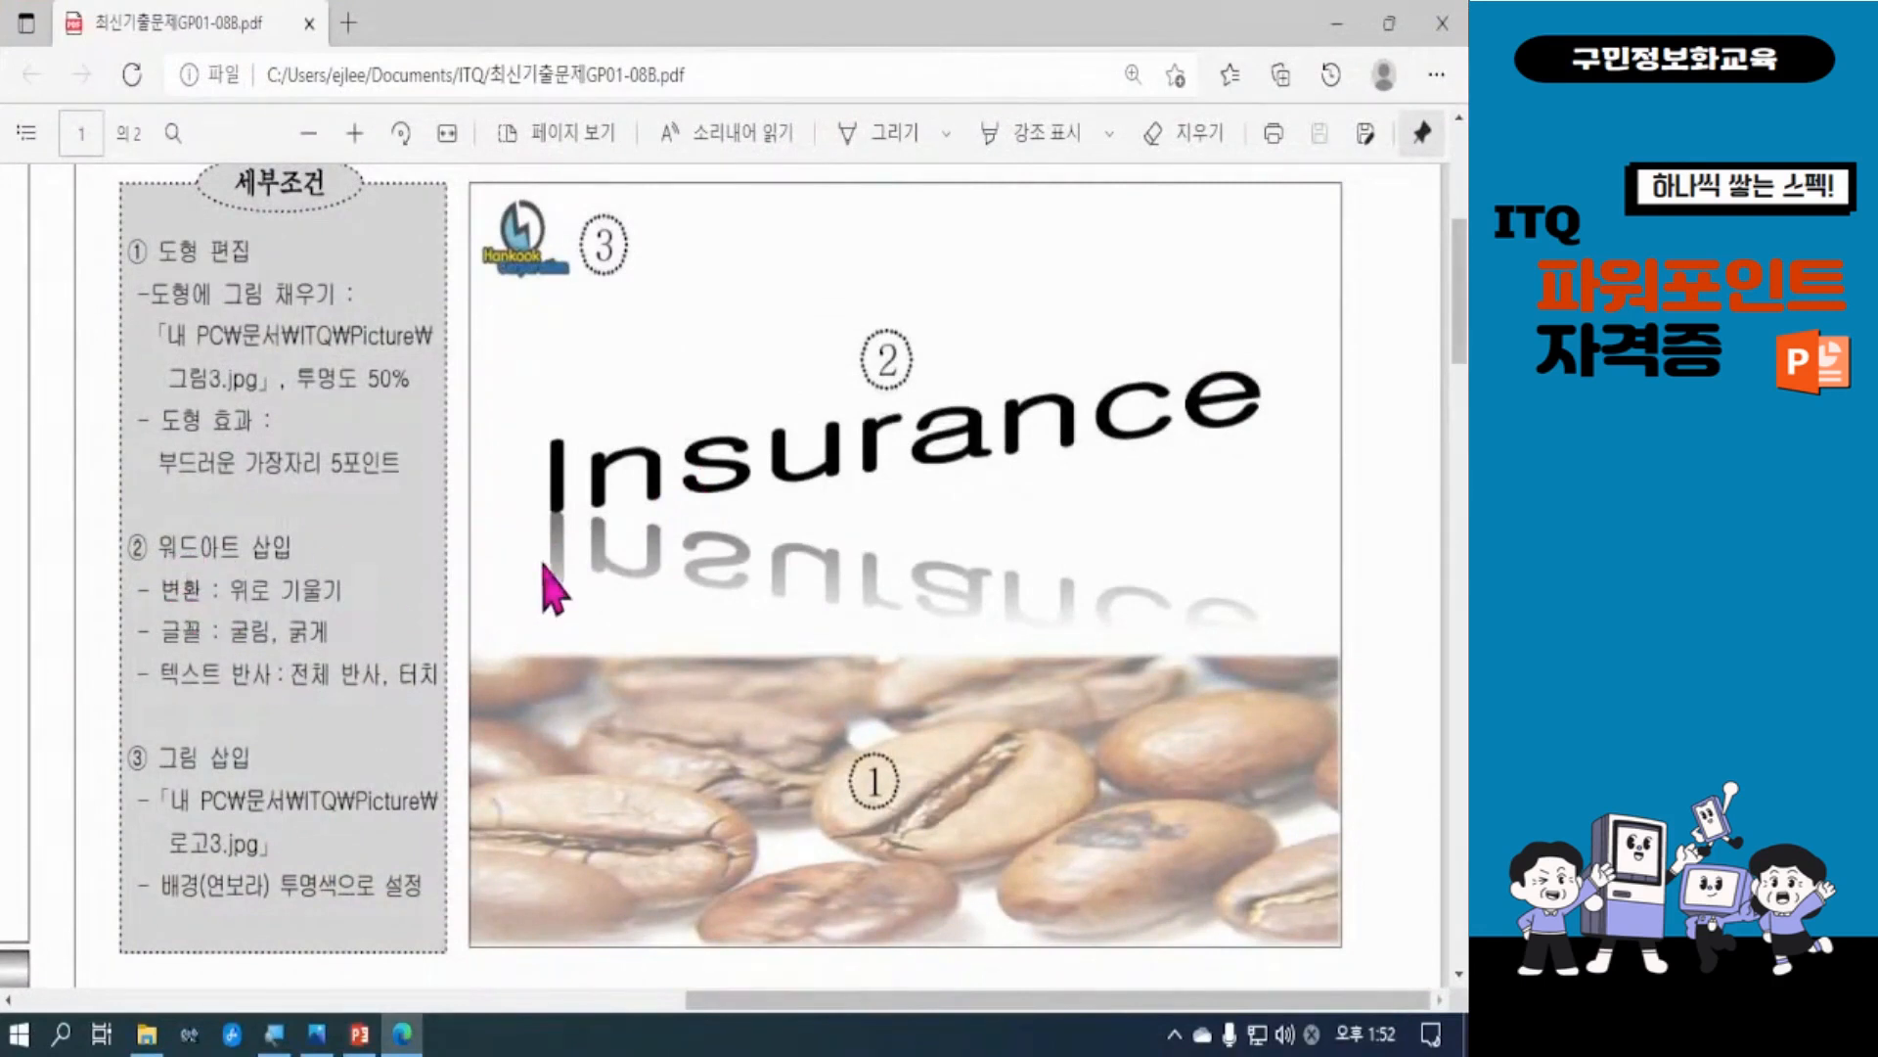
drag(556, 516, 1228, 374)
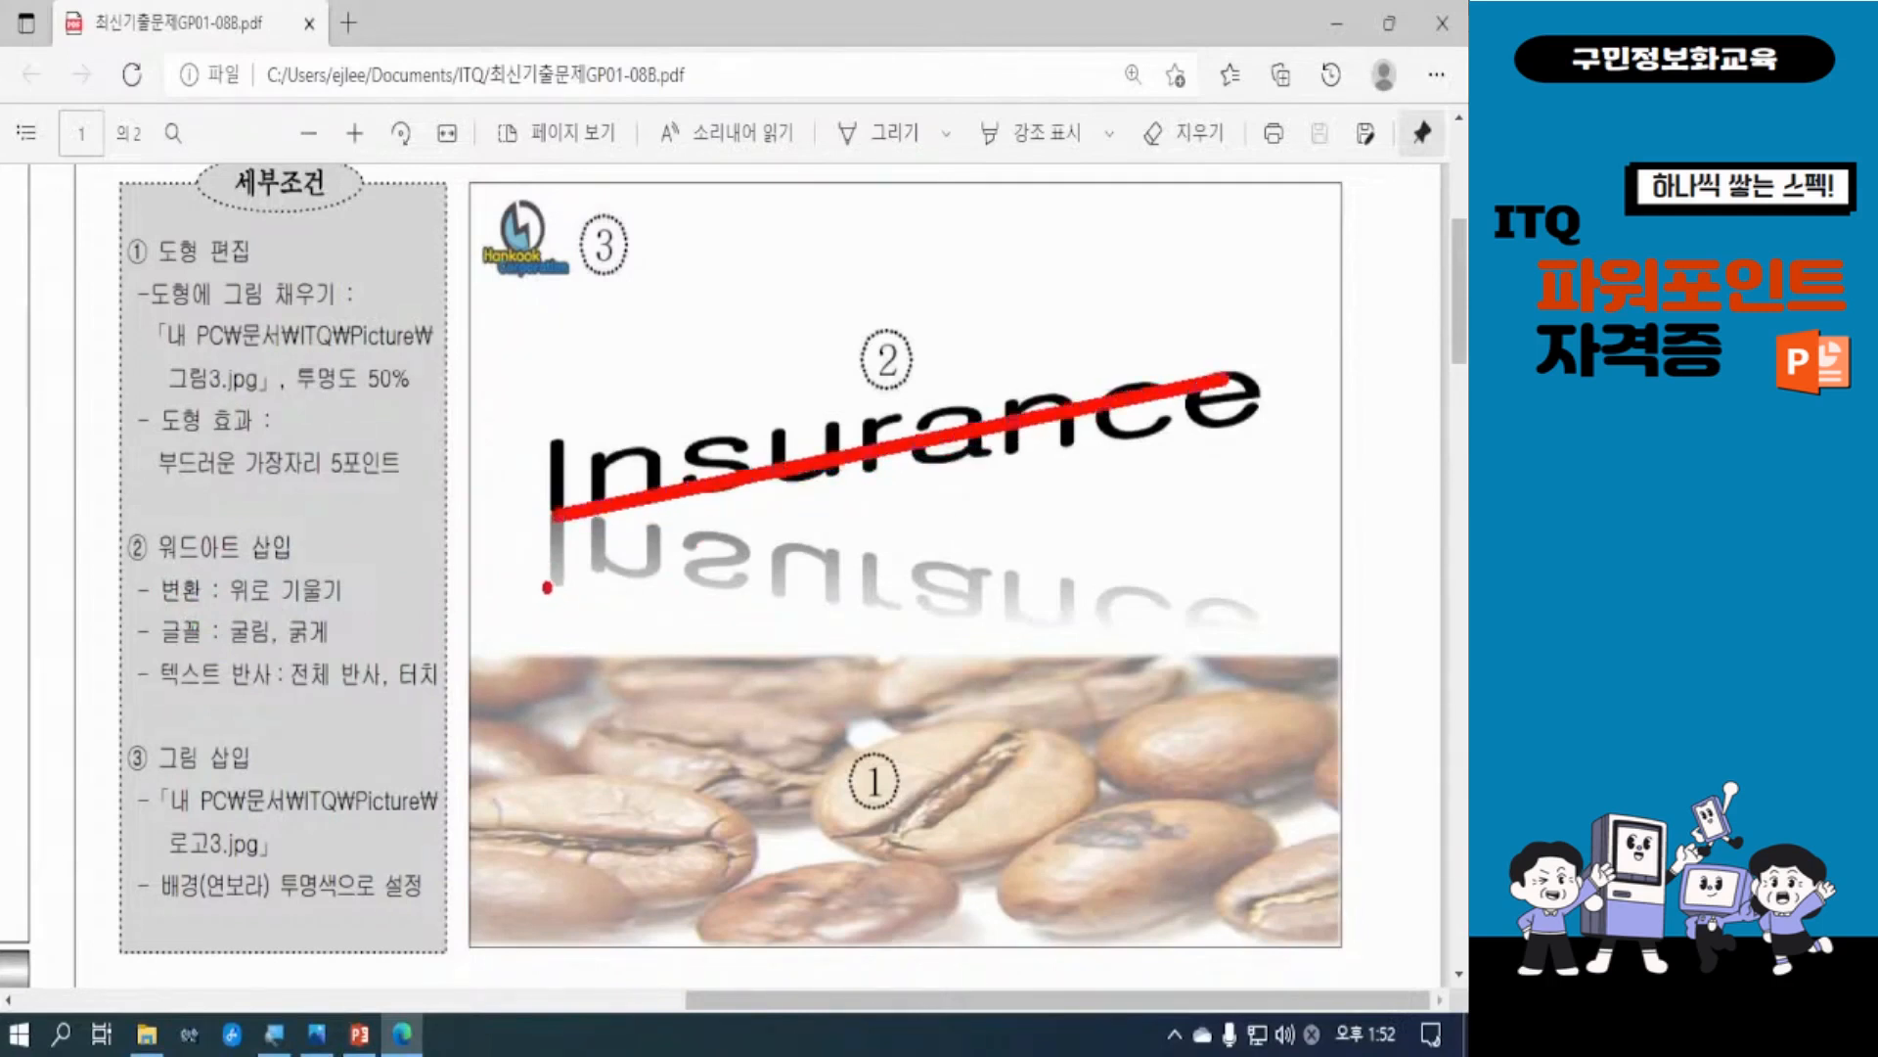
drag(568, 556, 1194, 554)
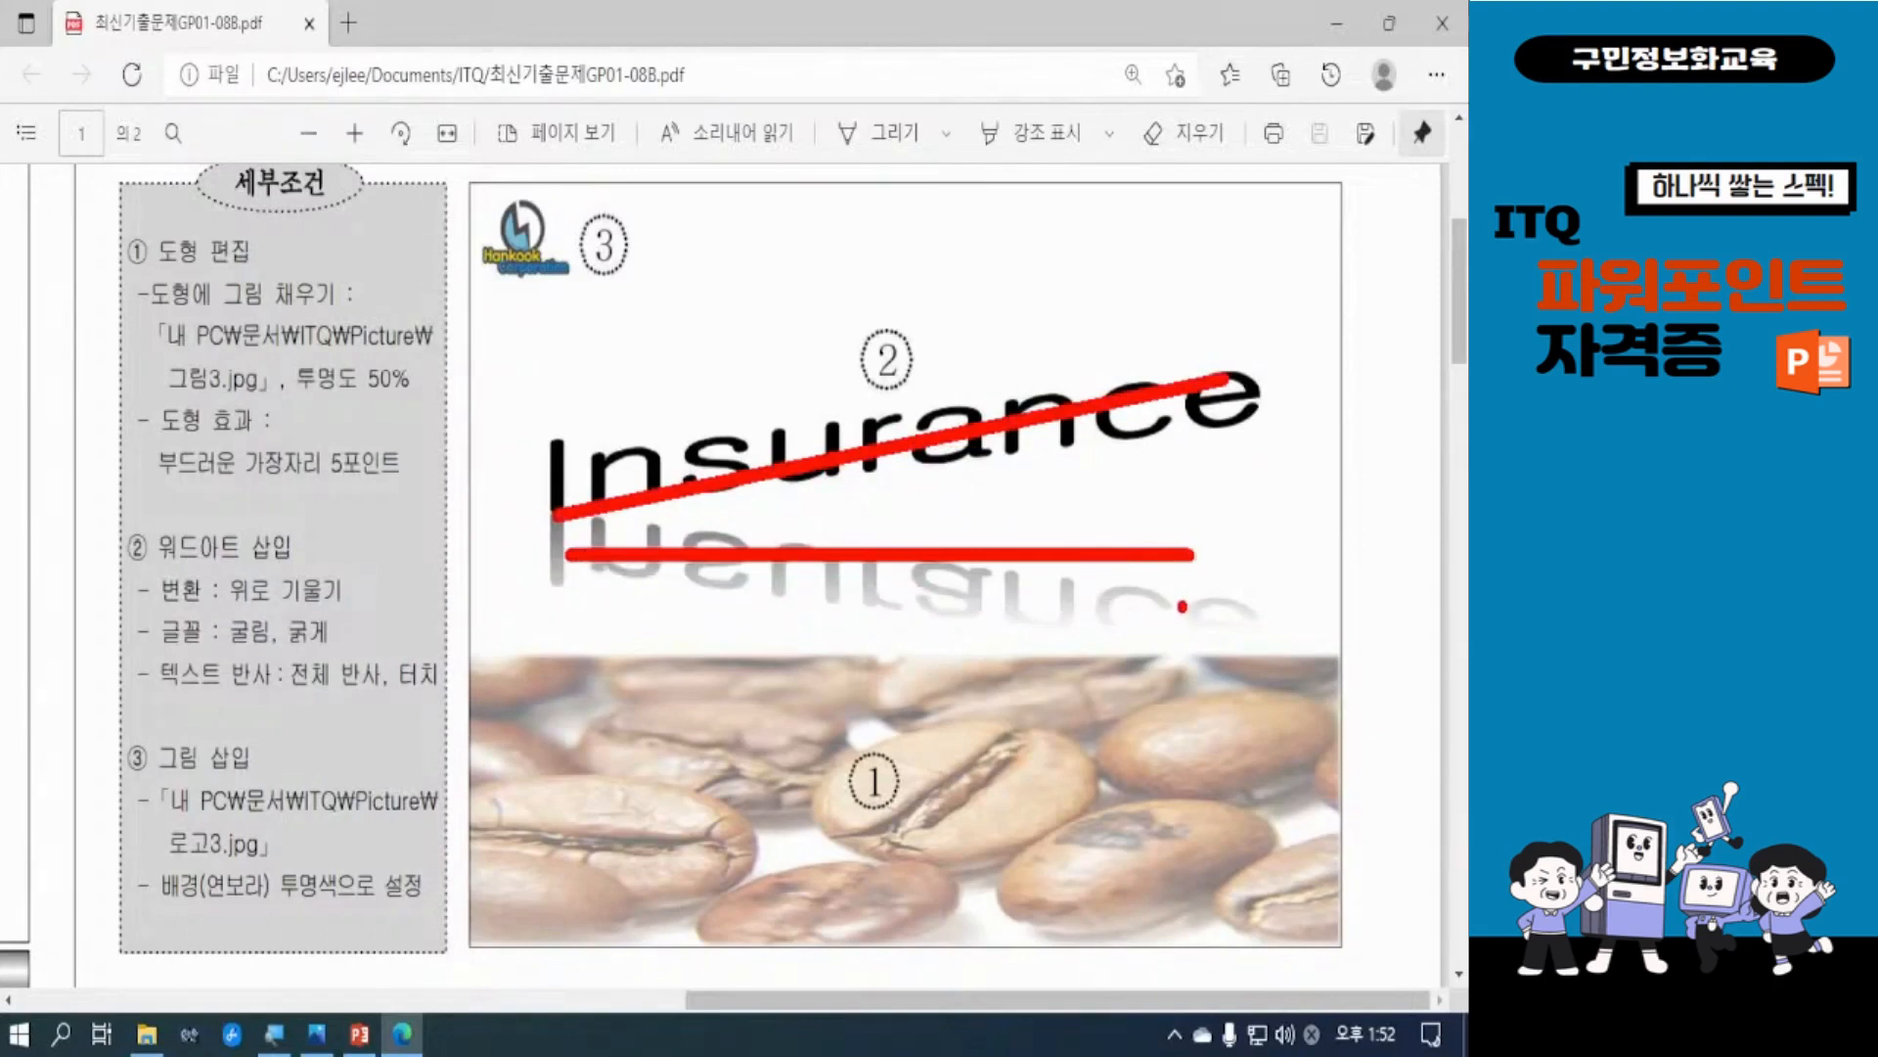
key(Escape)
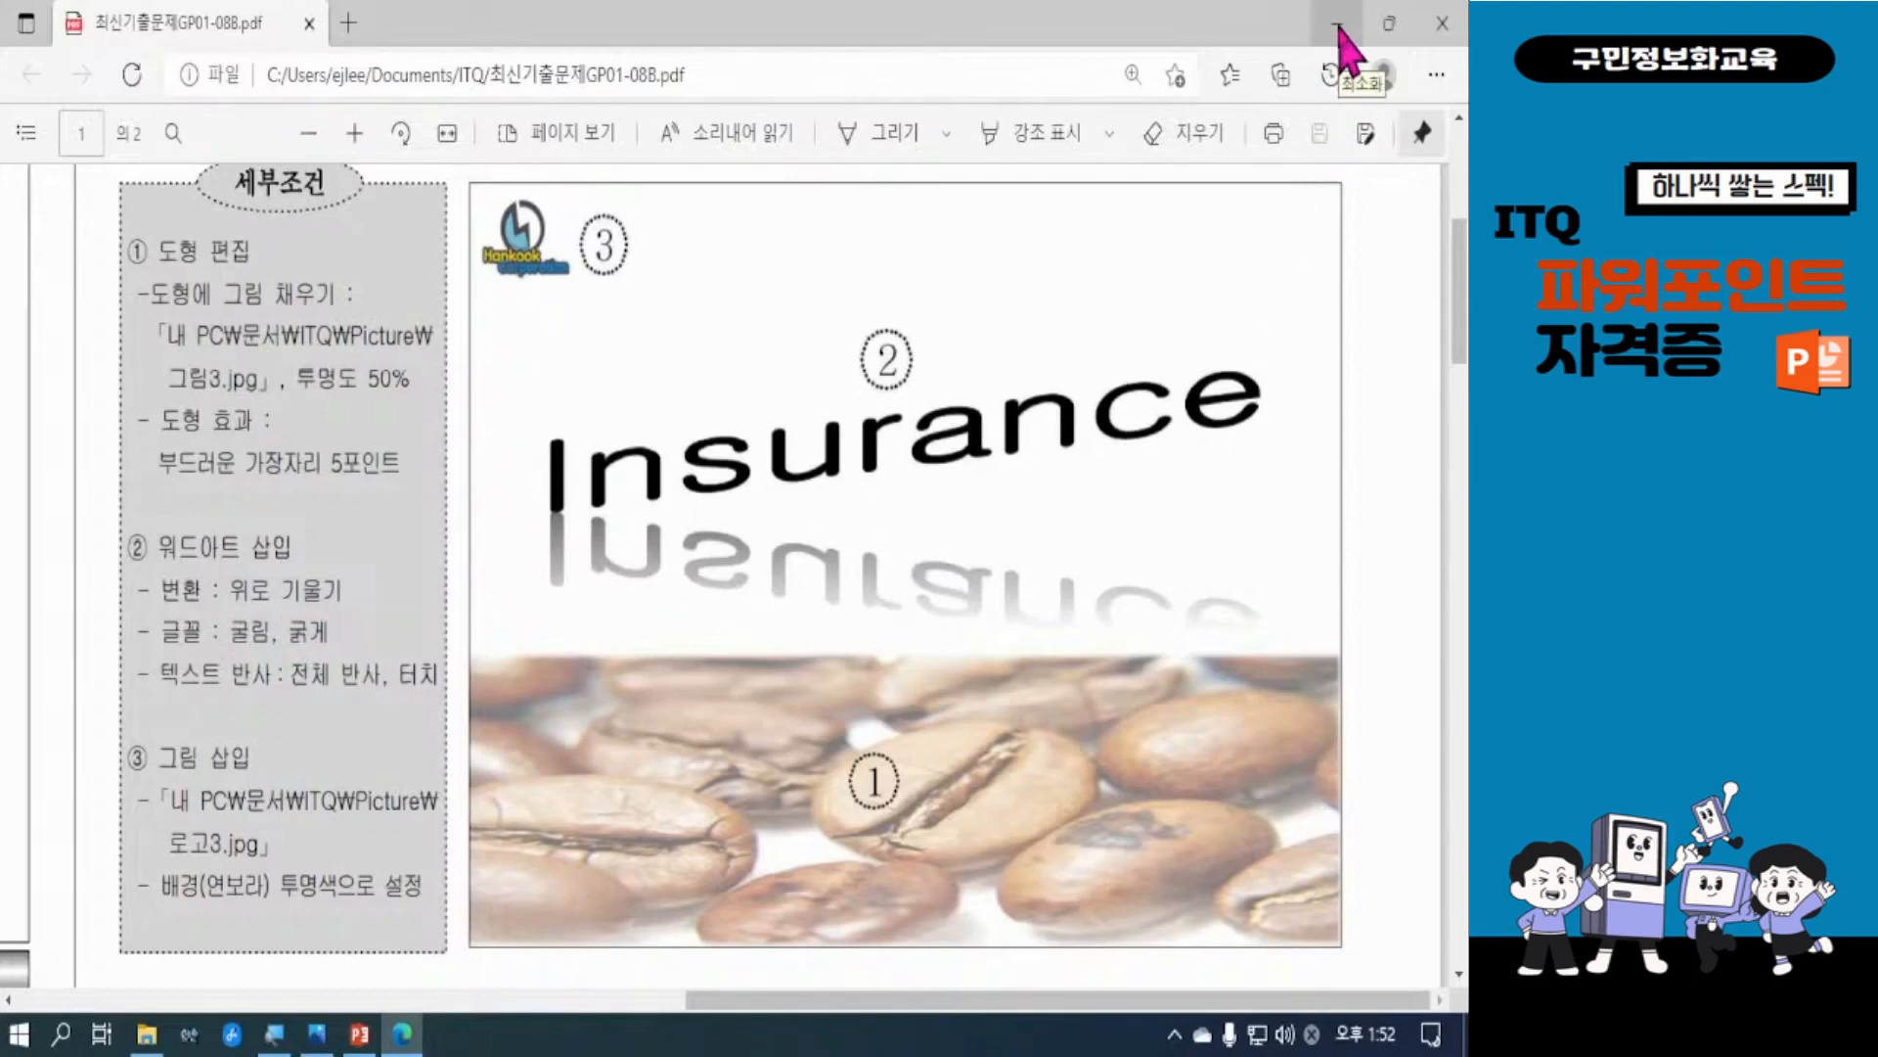
click(1338, 30)
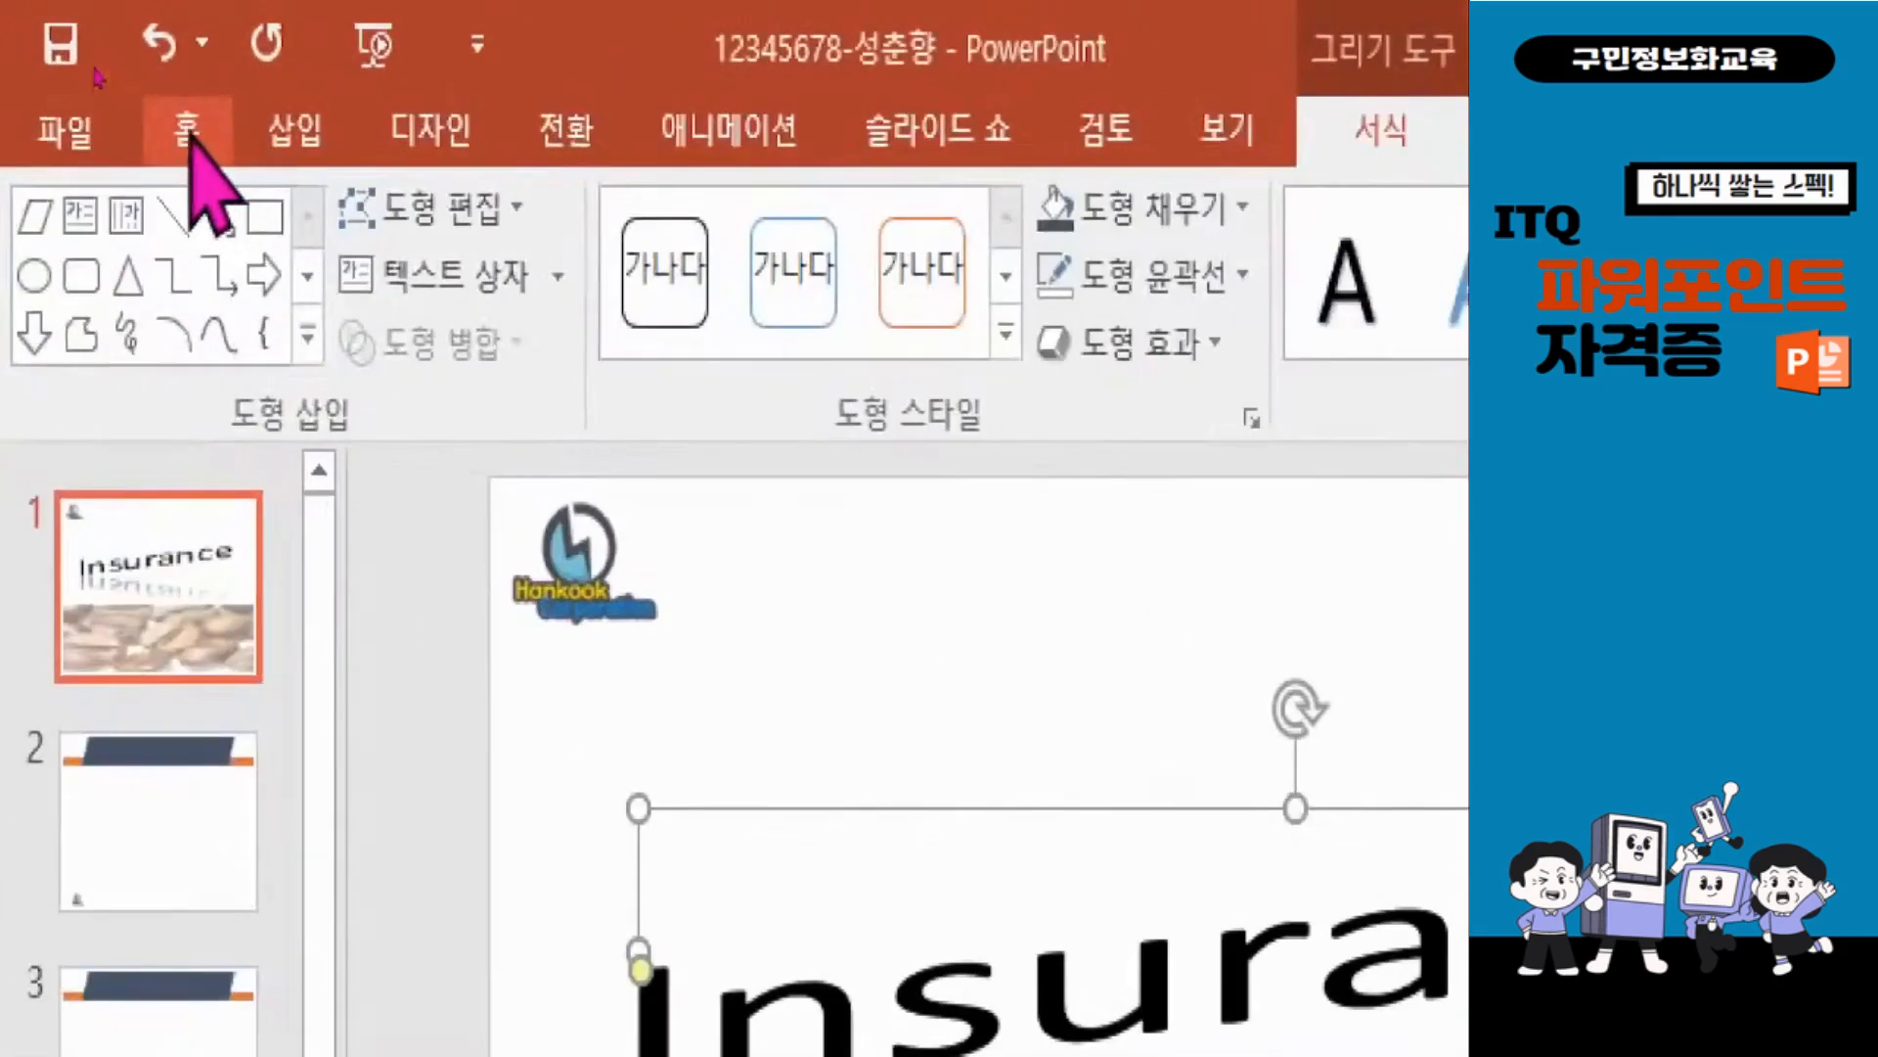
Step: Set the Insurance WordArt's font to 굴림 and make it bold
click(167, 116)
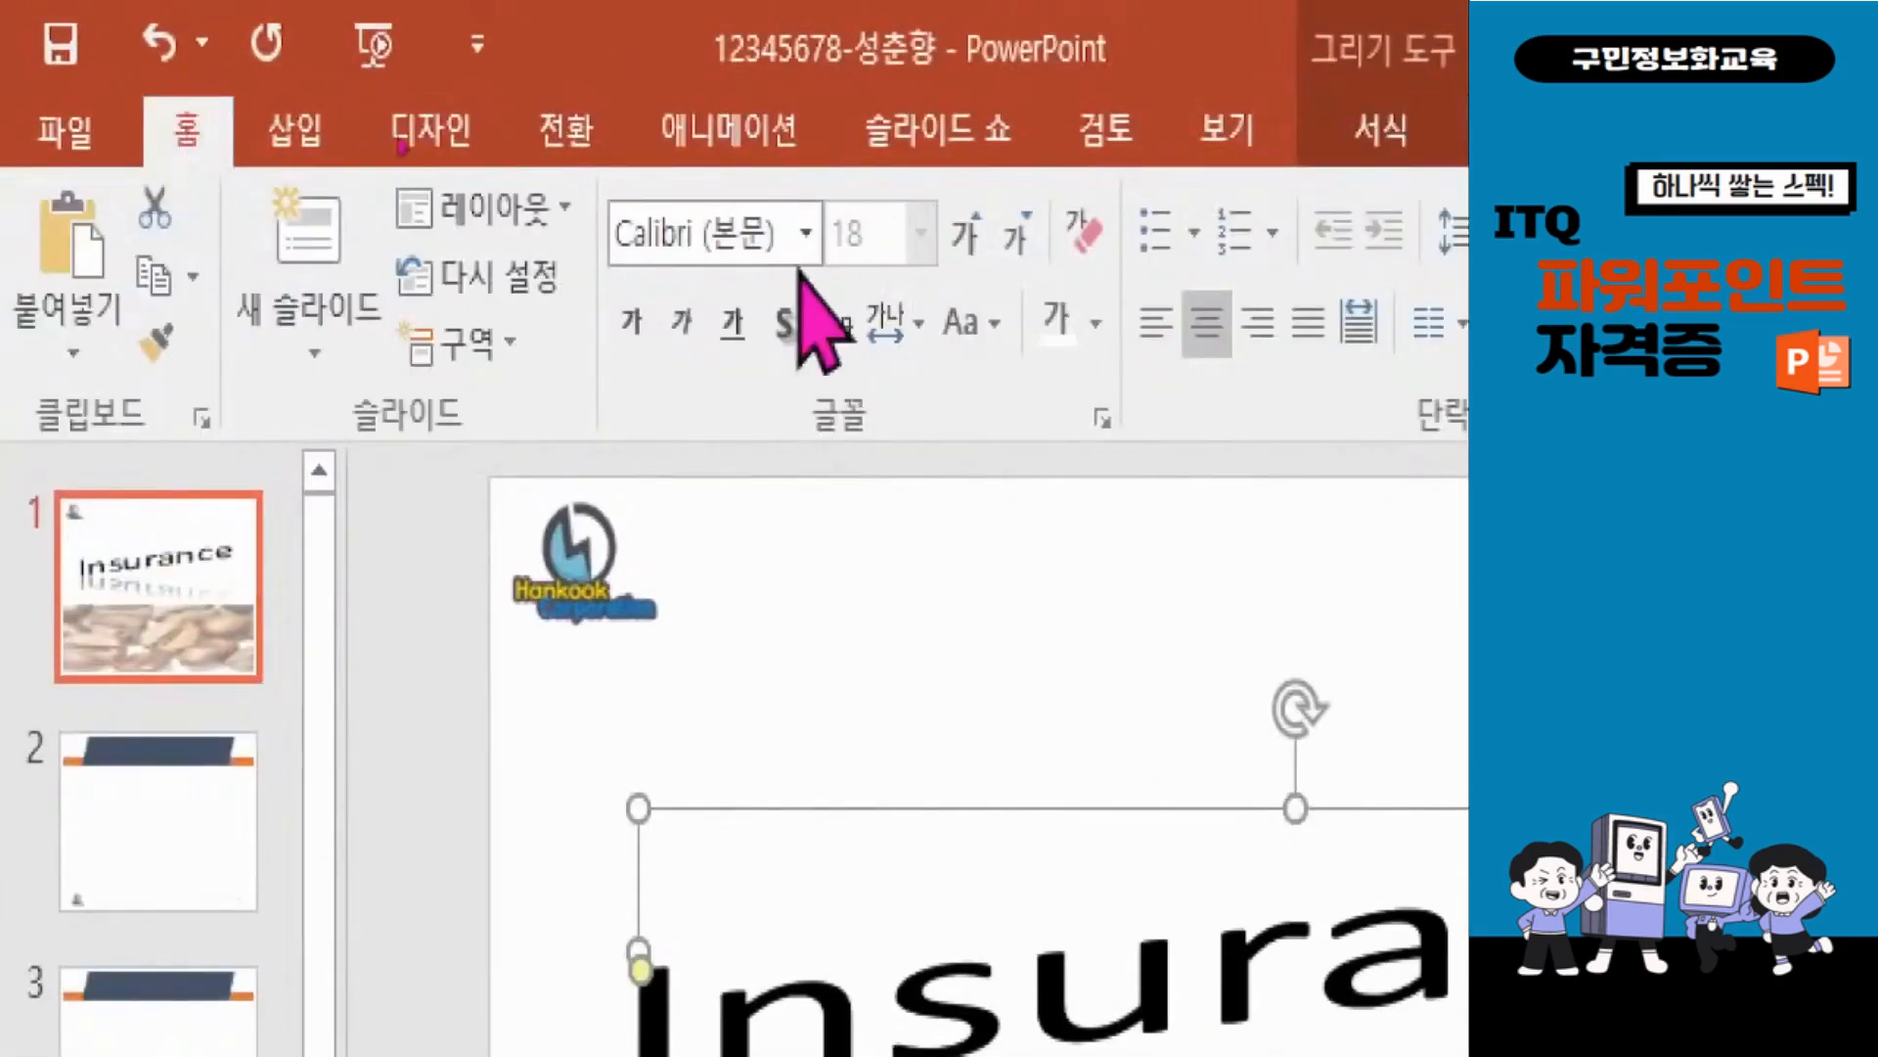
click(696, 235)
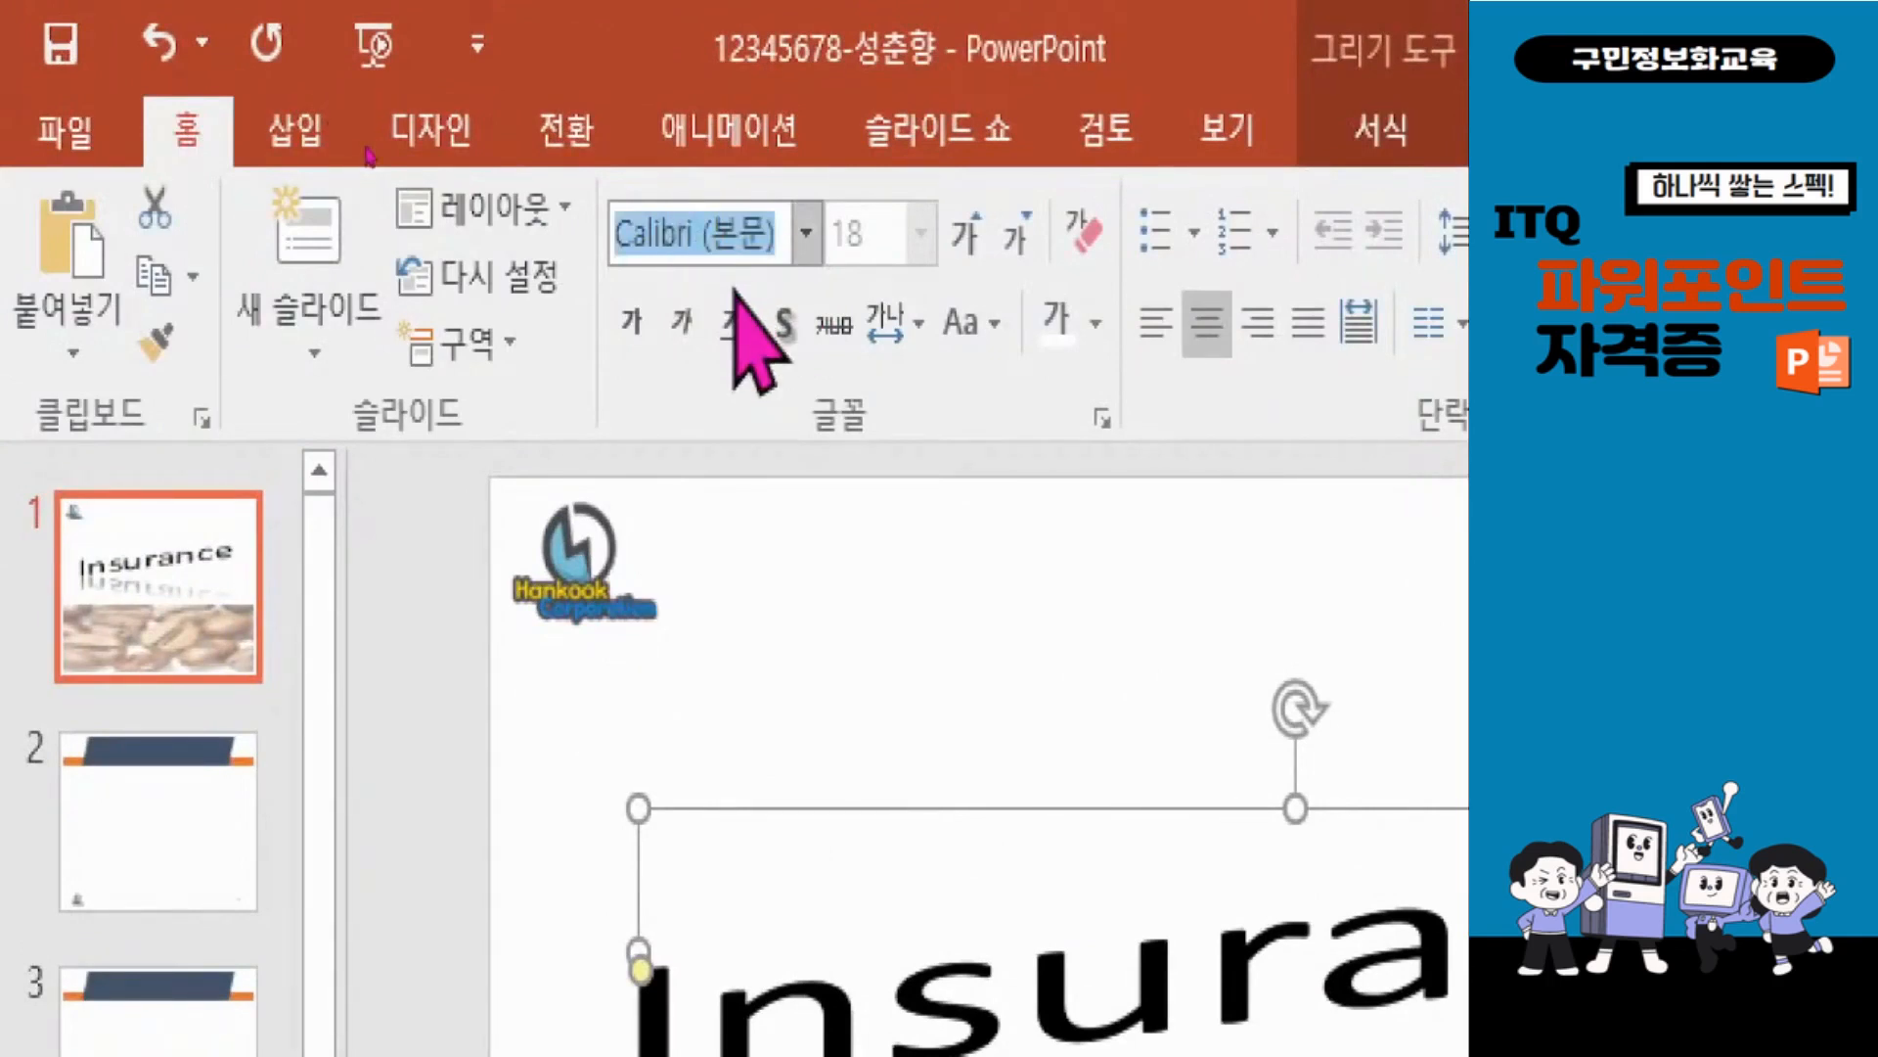
text(ㄱ)
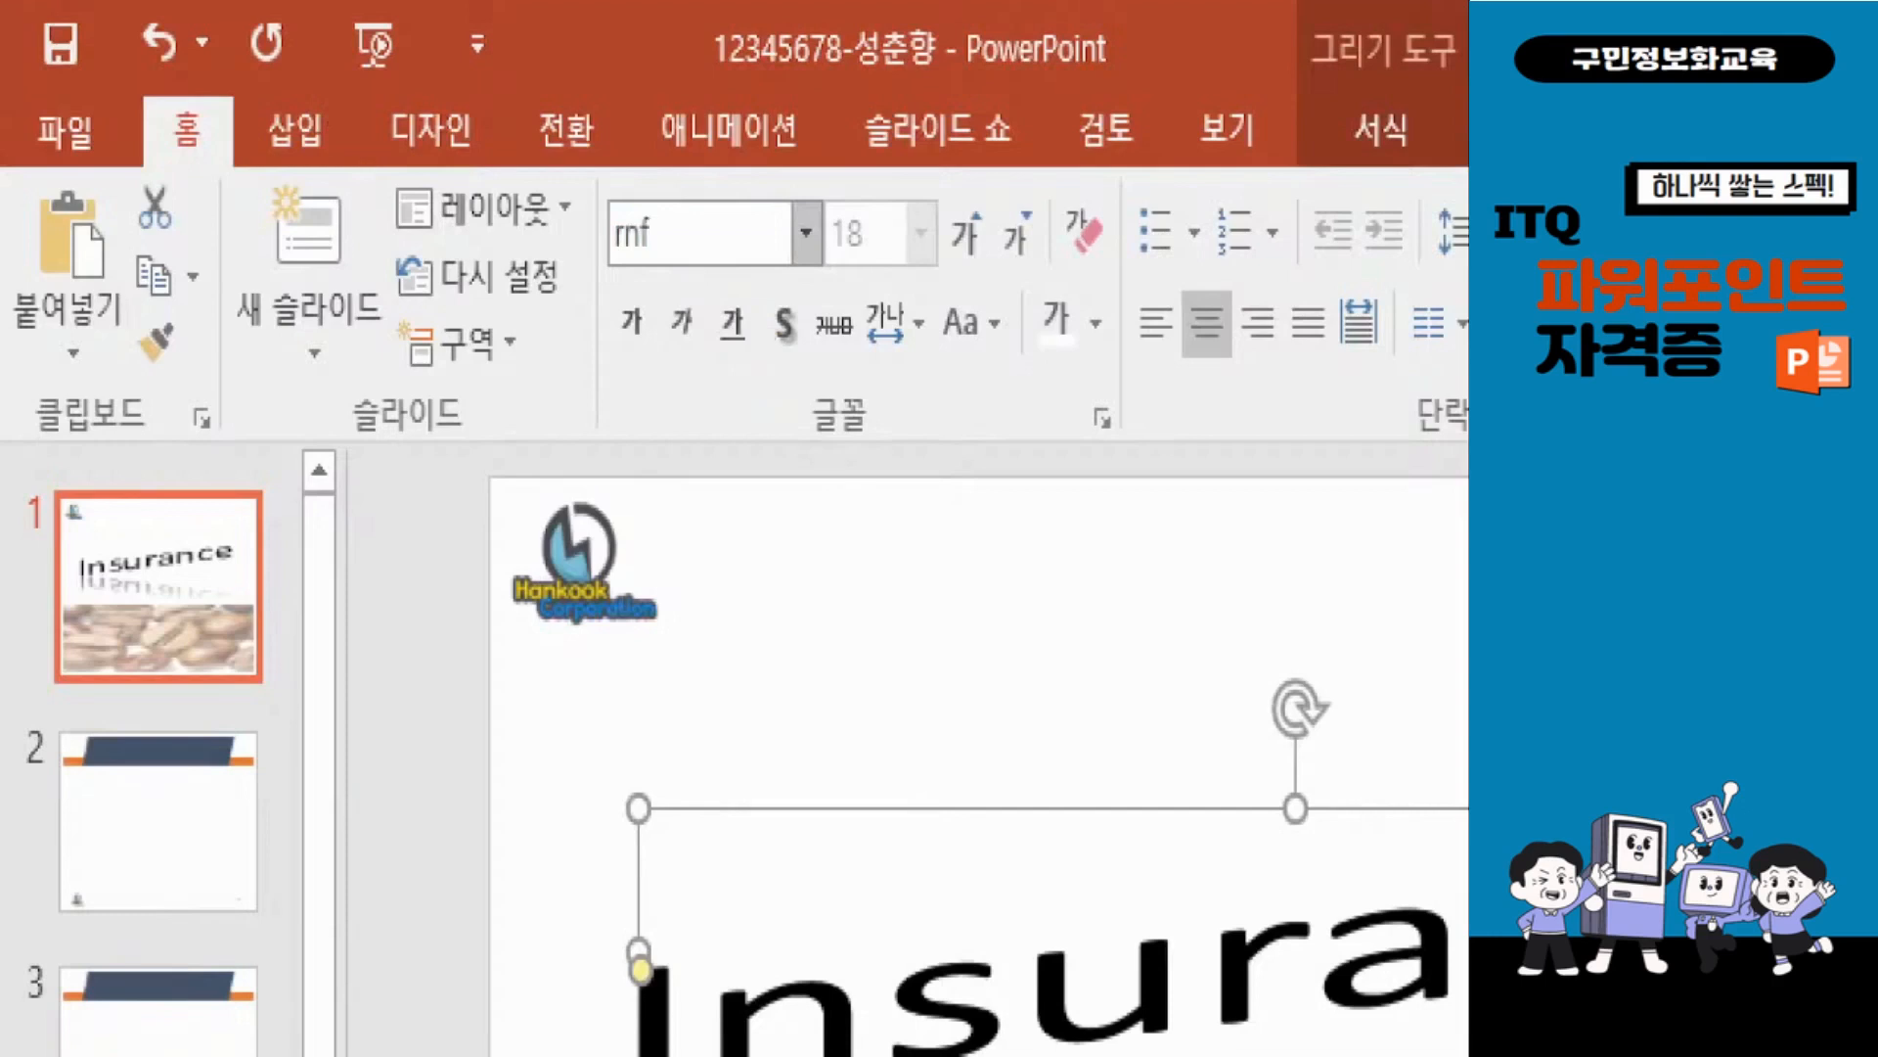
text(굴림)
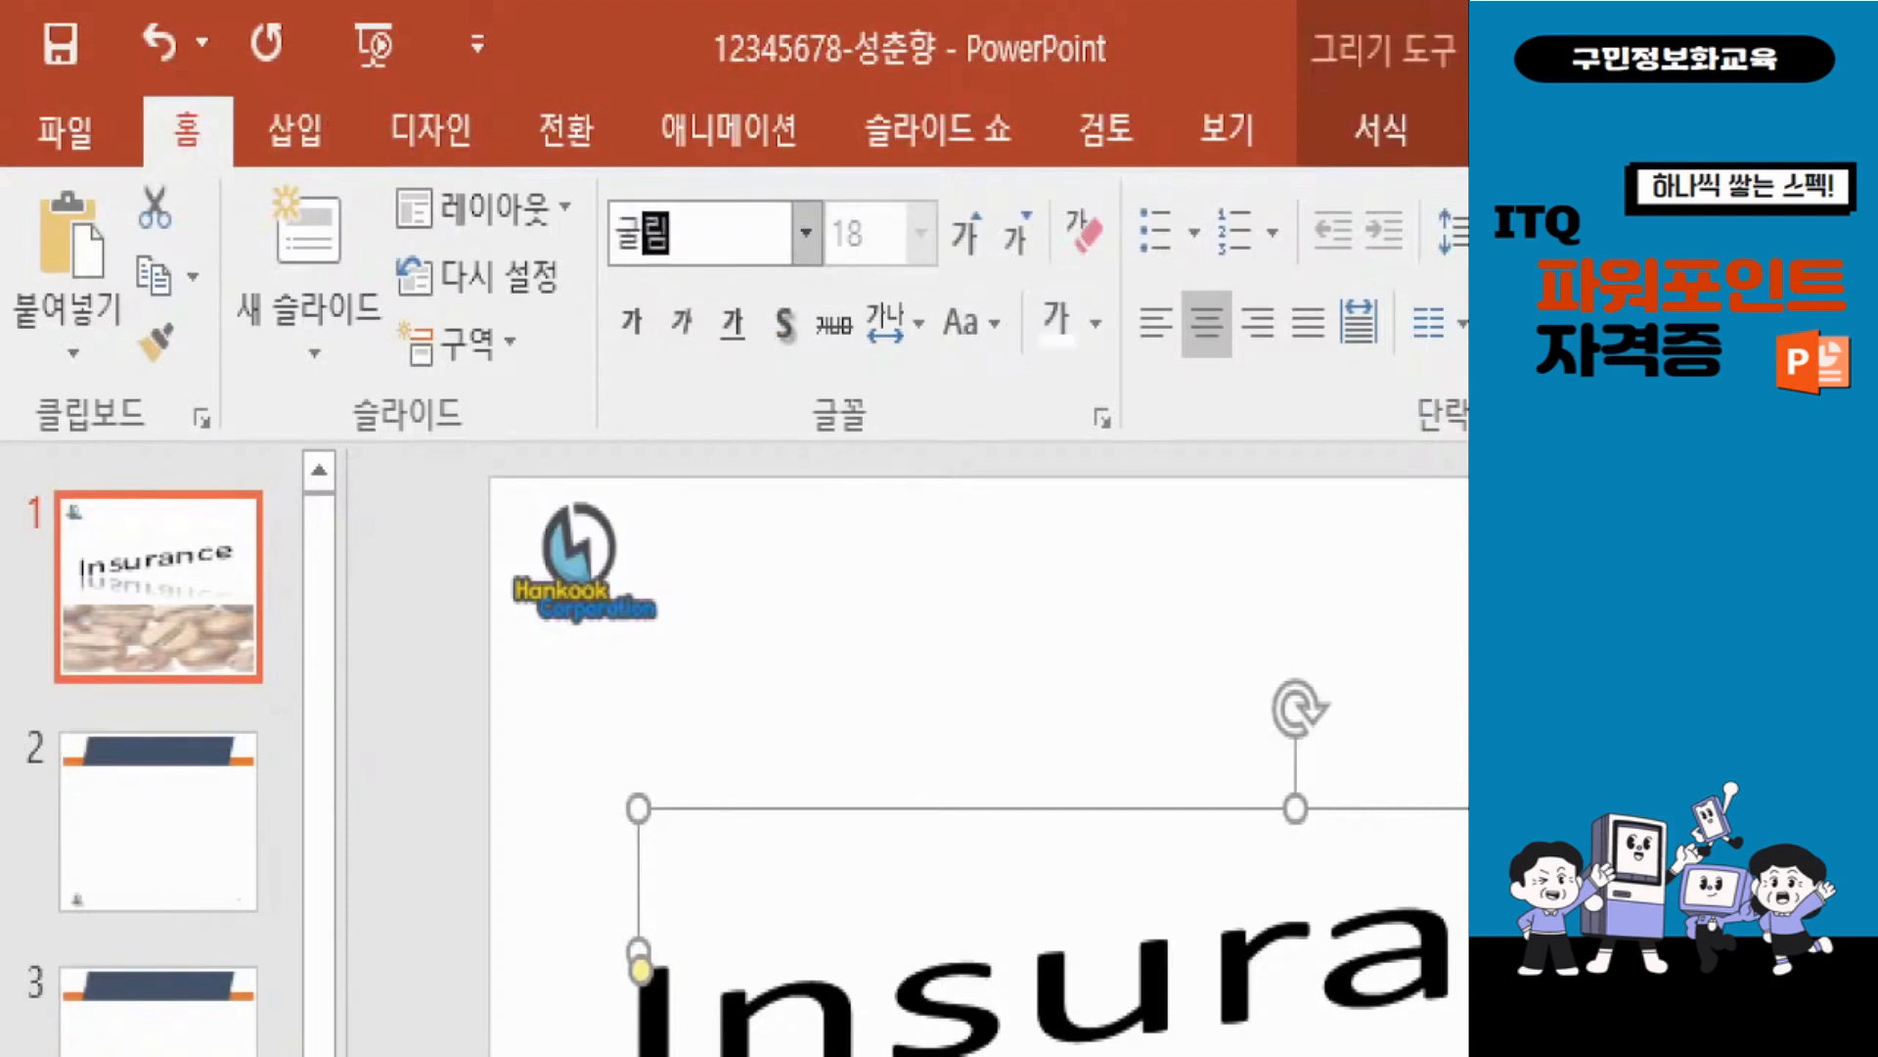
key(Return)
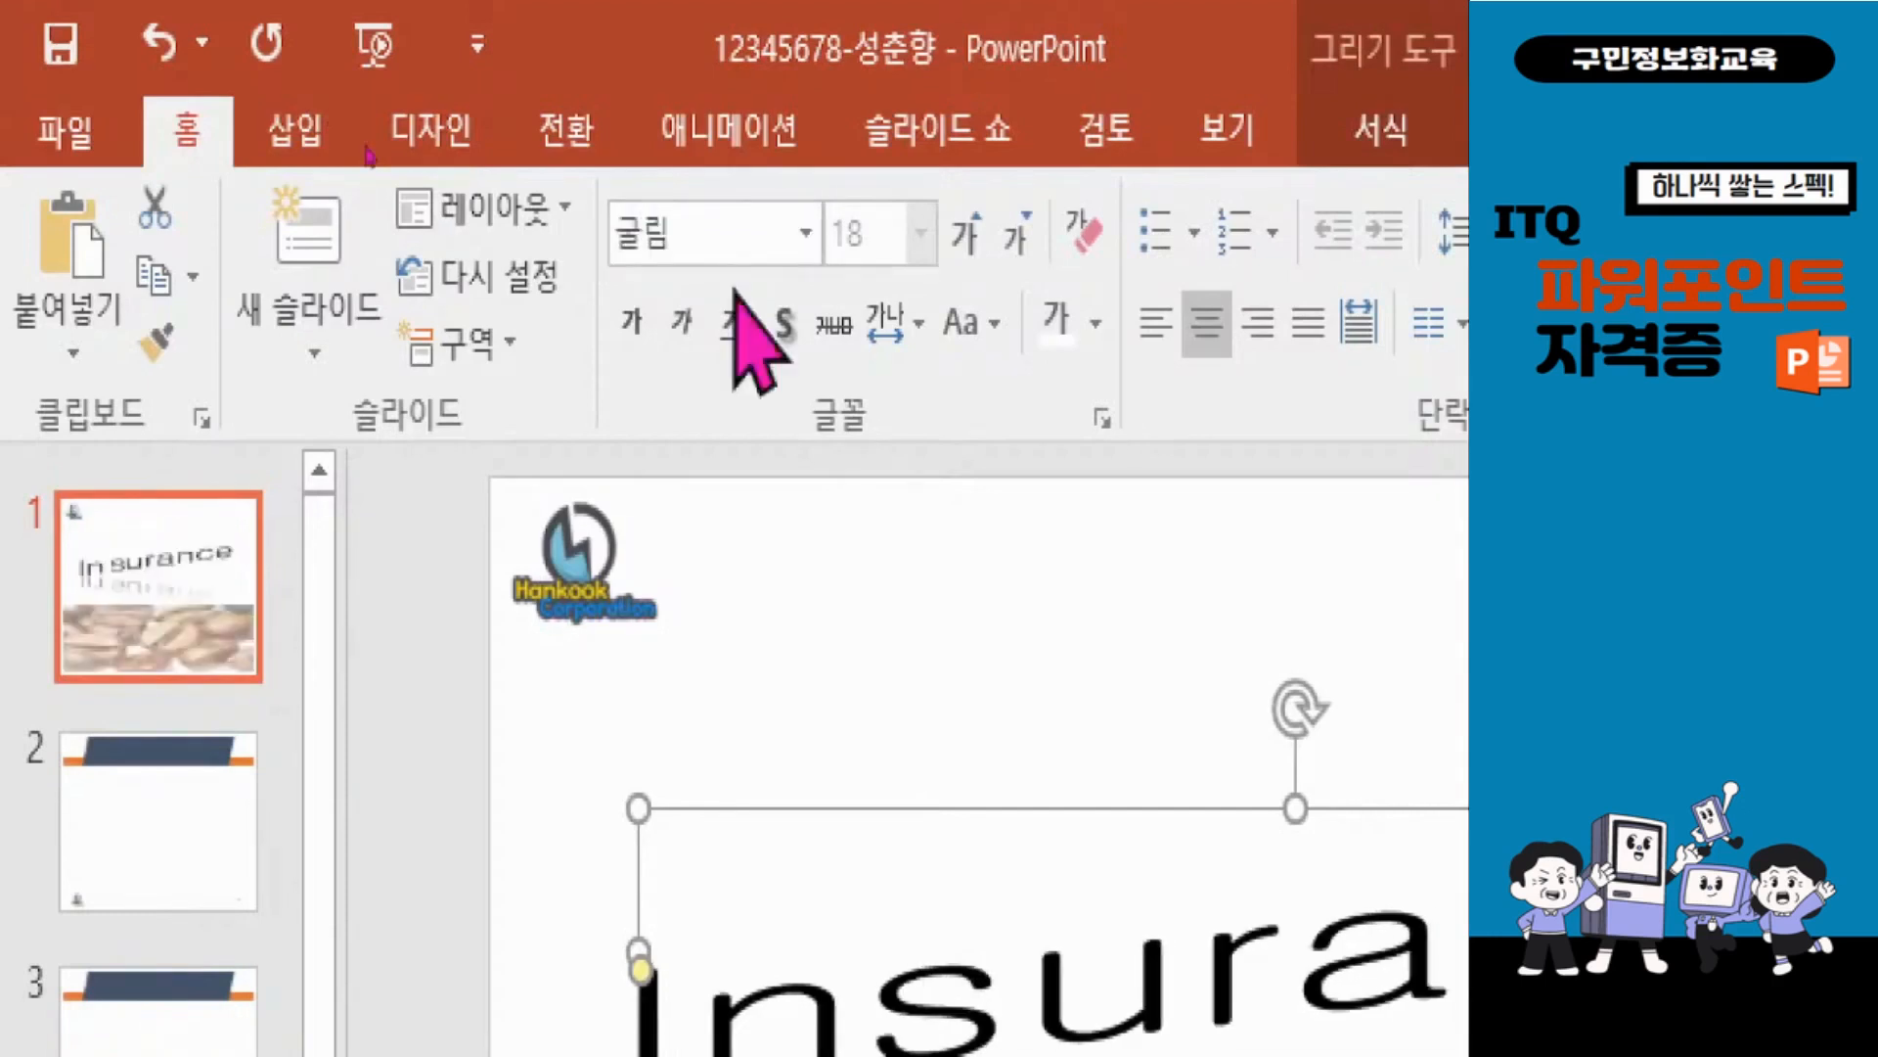
click(635, 335)
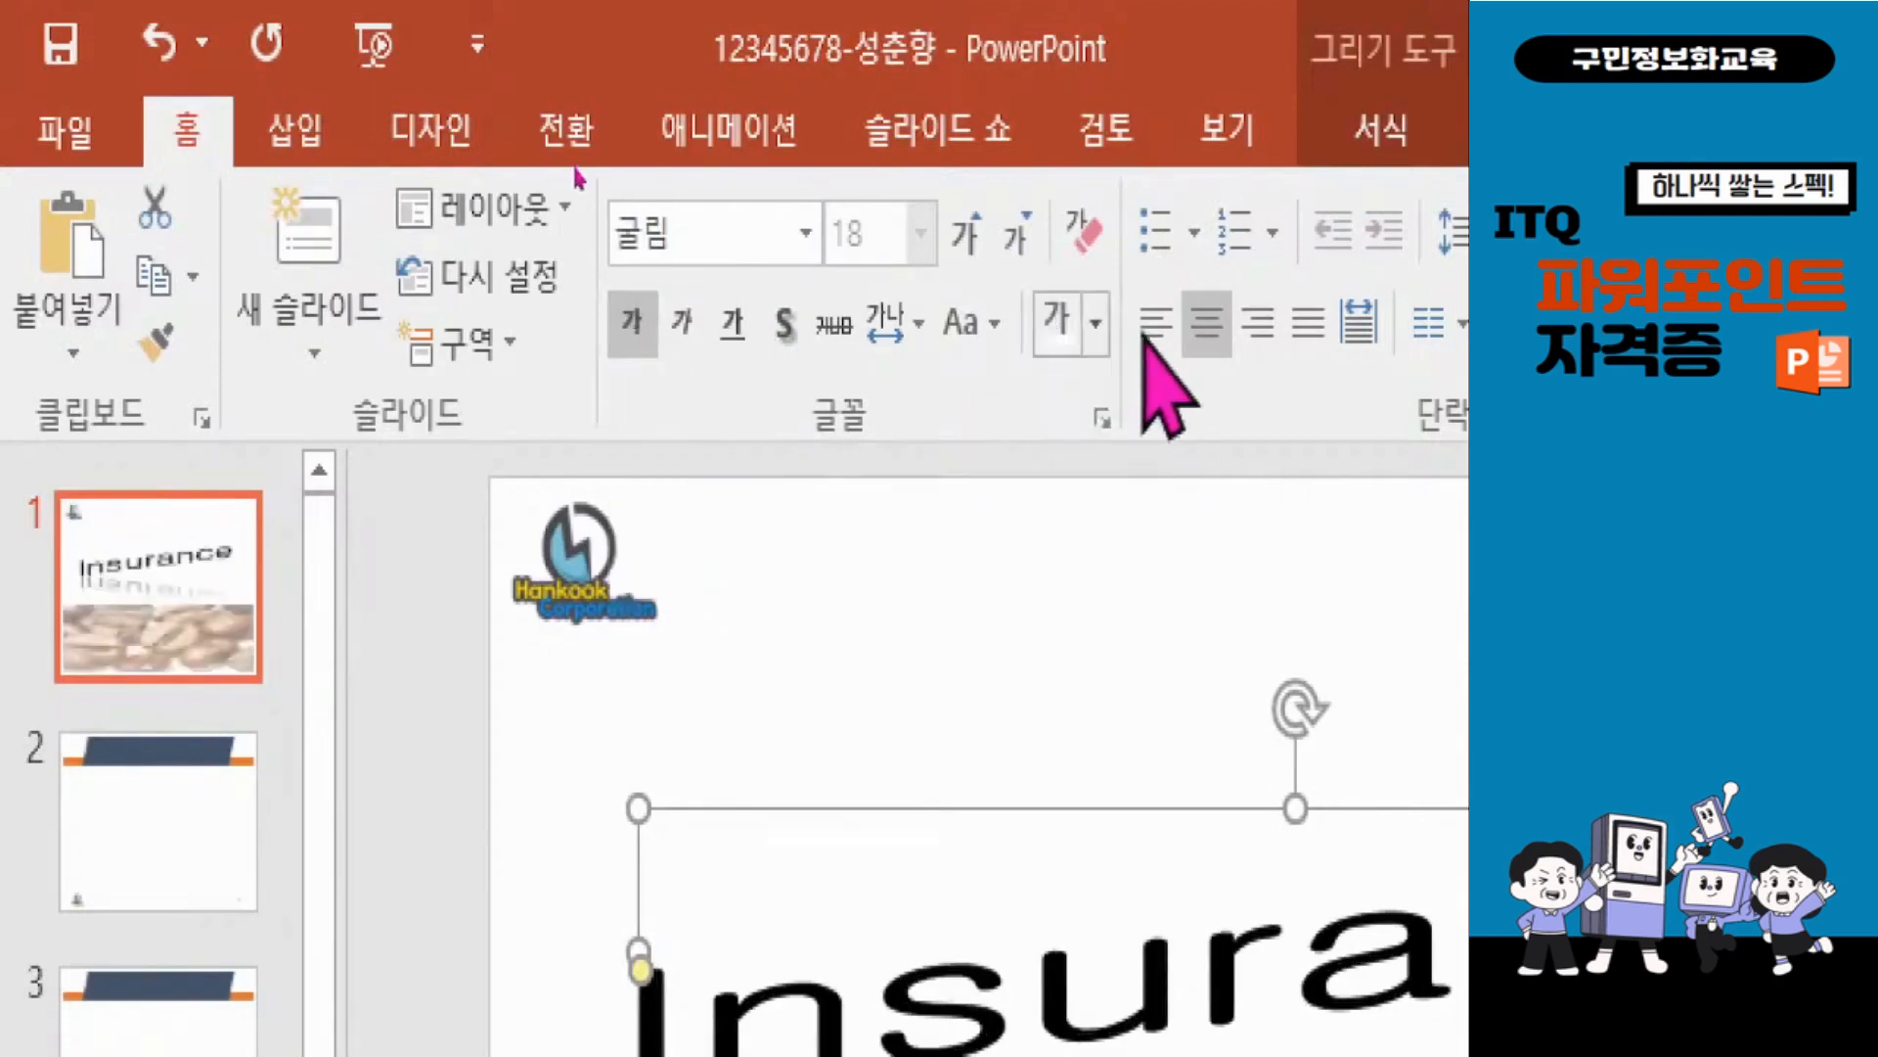
click(1095, 323)
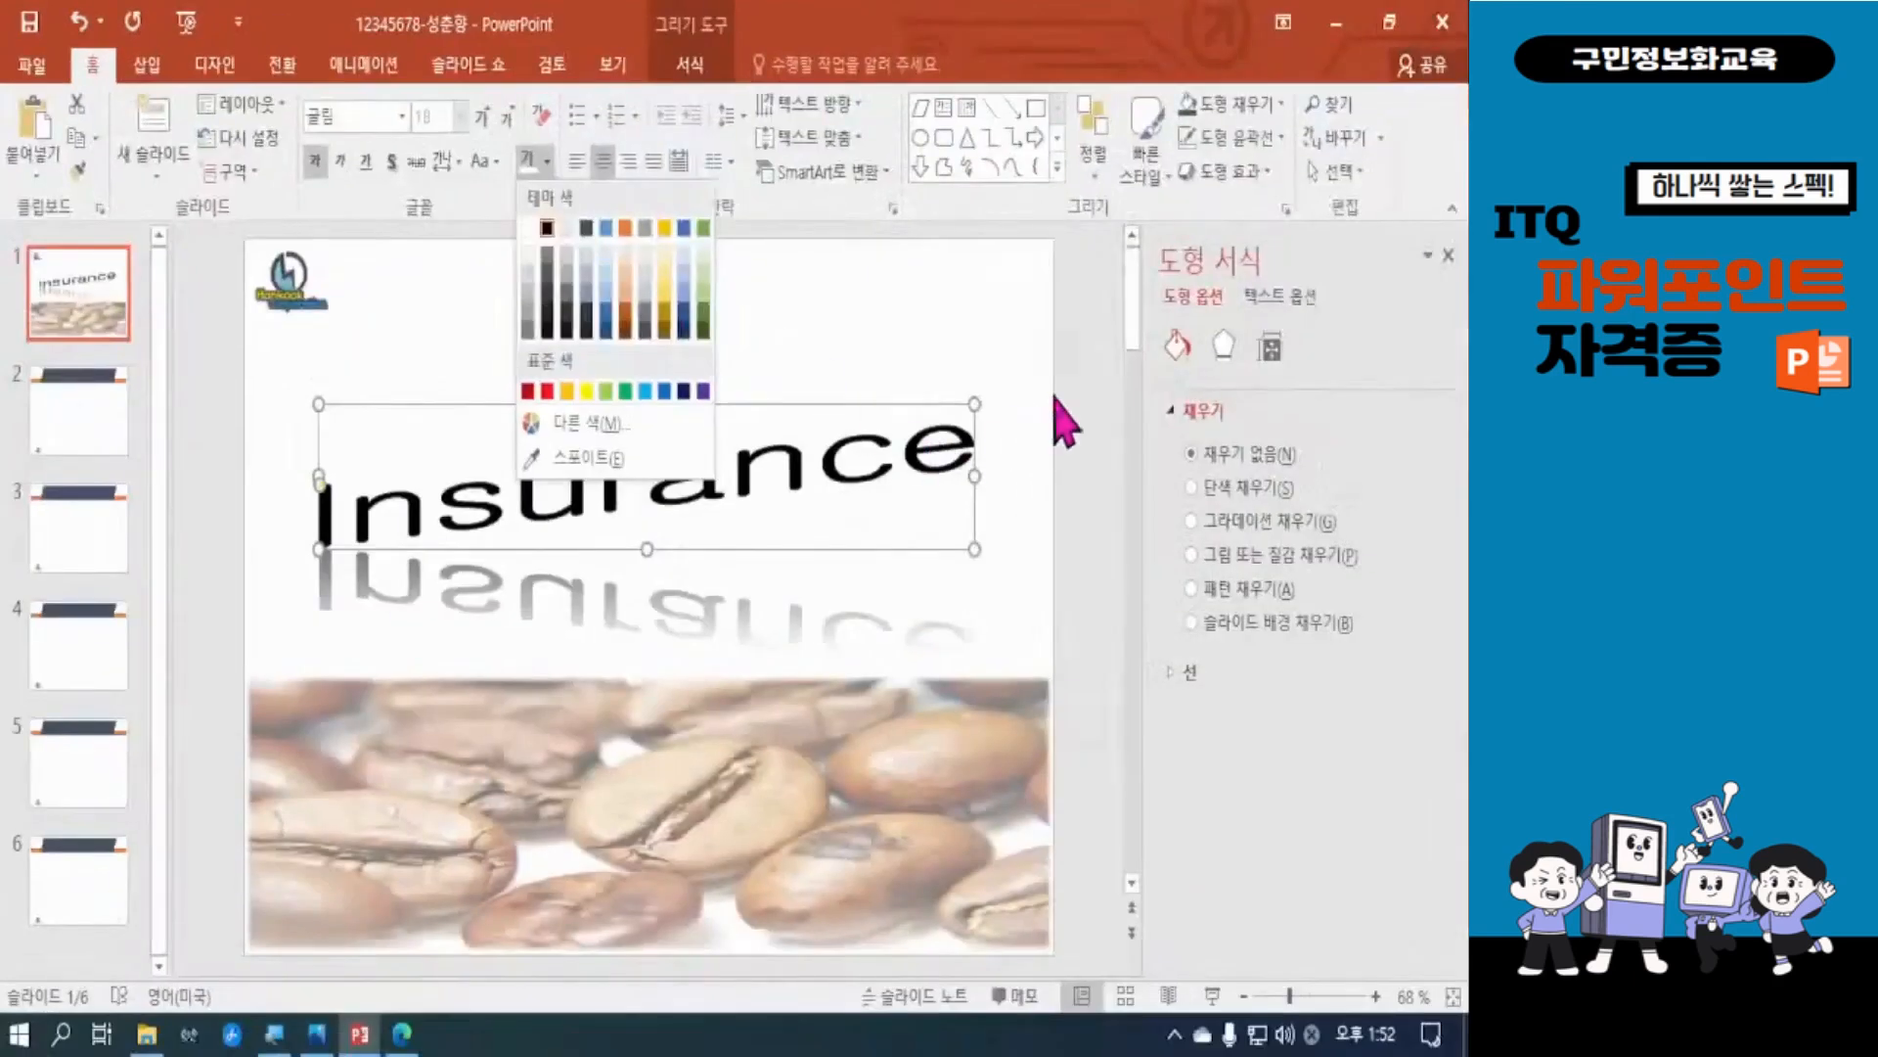
click(1066, 389)
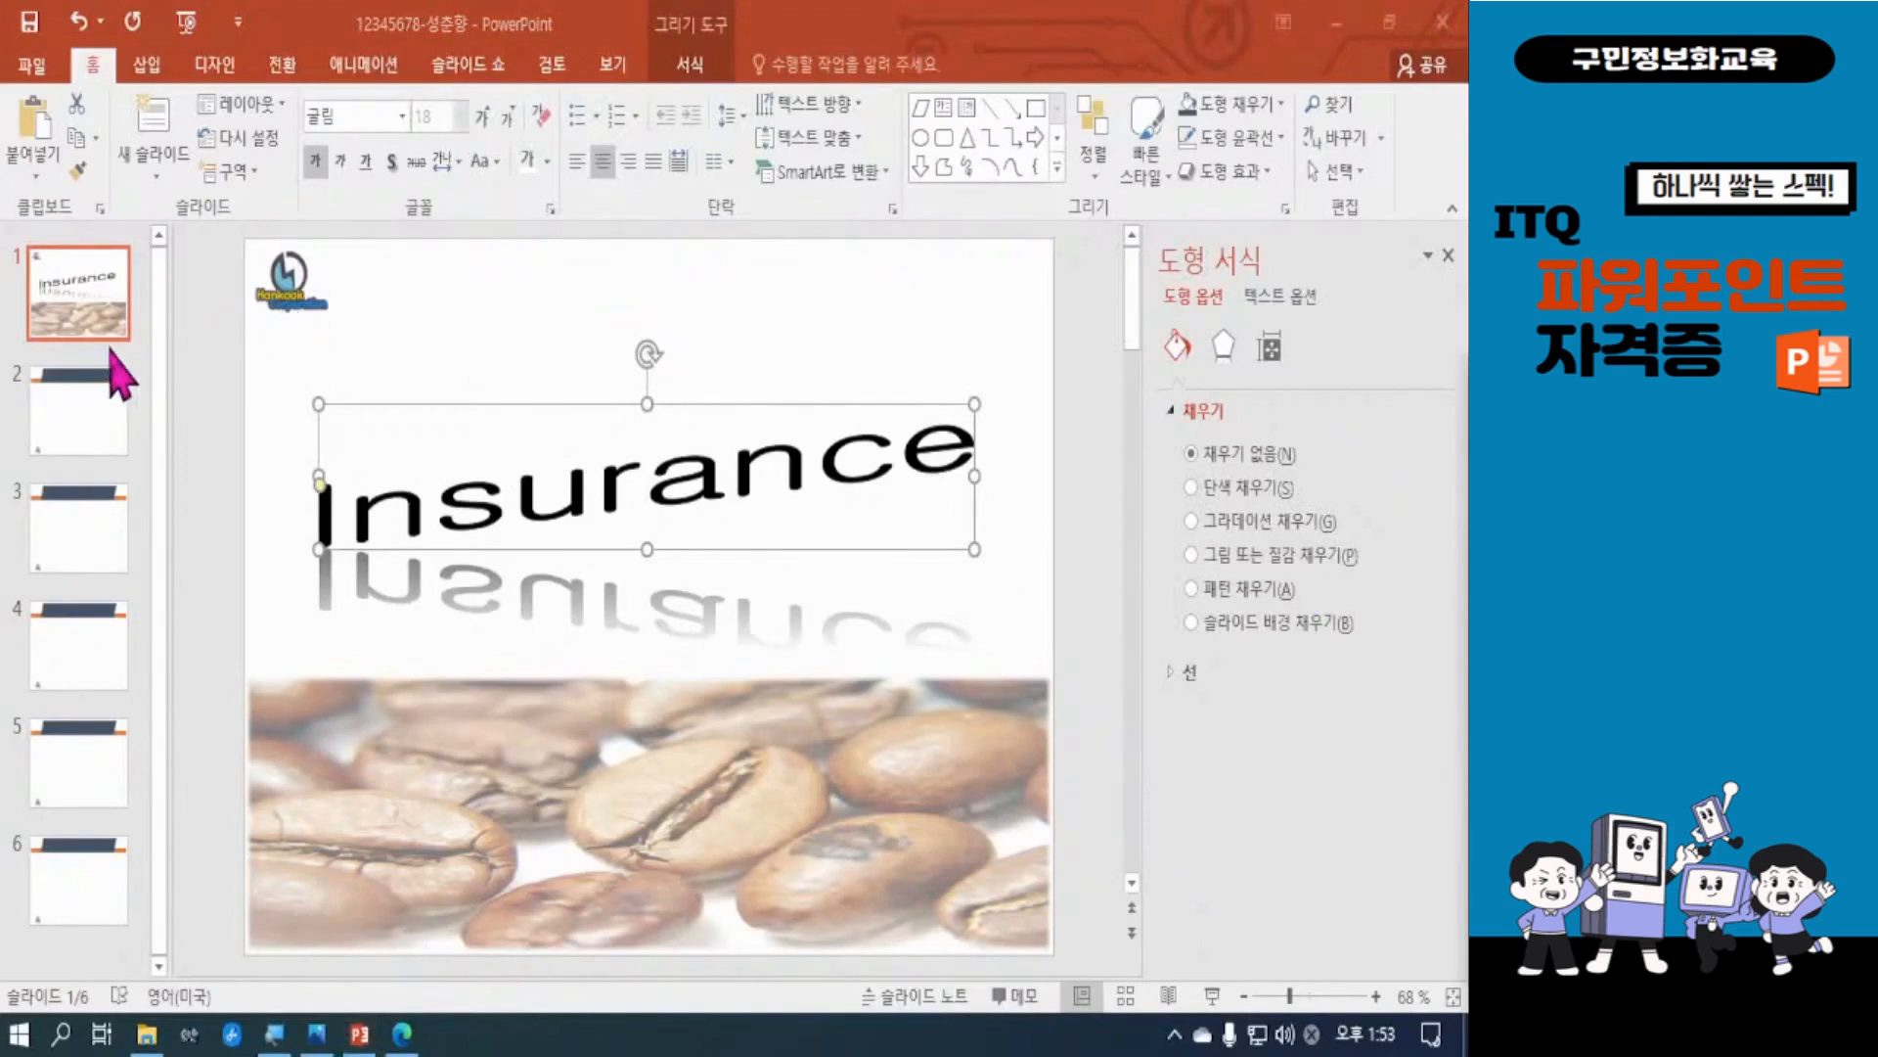
Step: Open slide 2 and close the background formatting pane
click(94, 445)
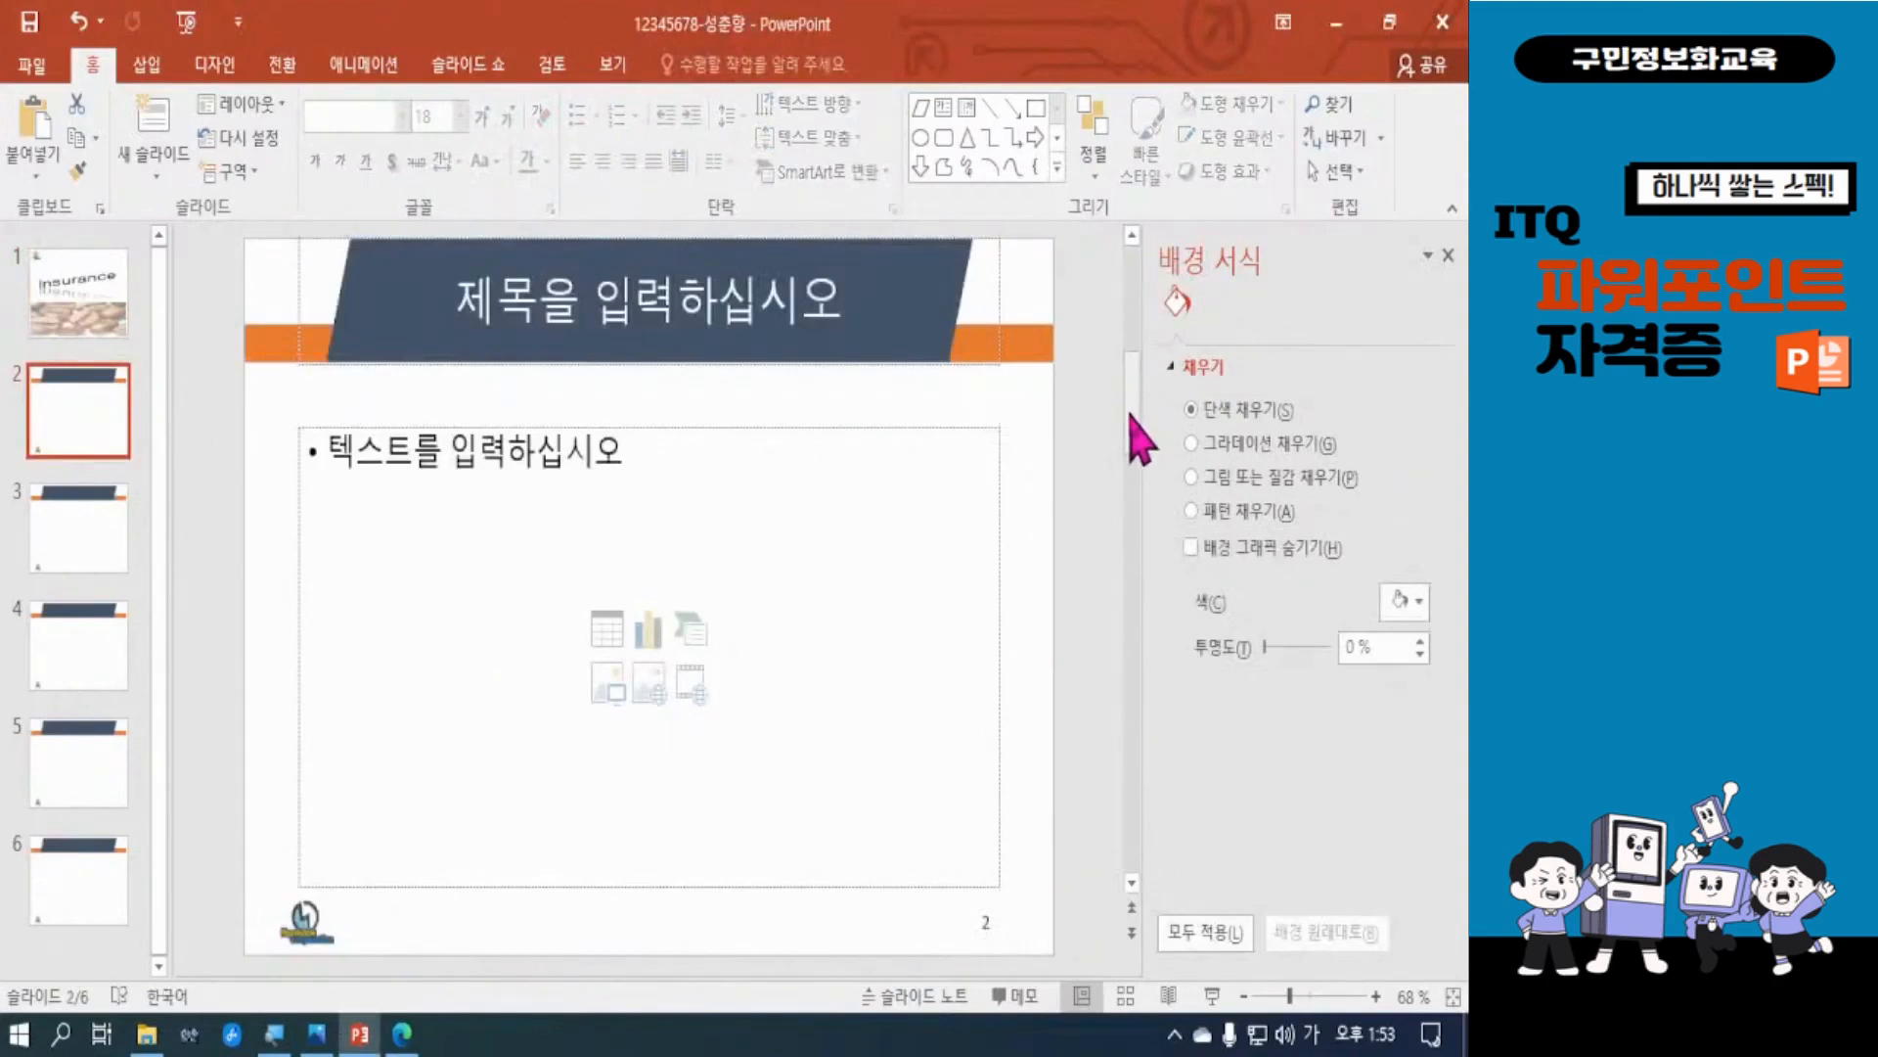
click(1450, 258)
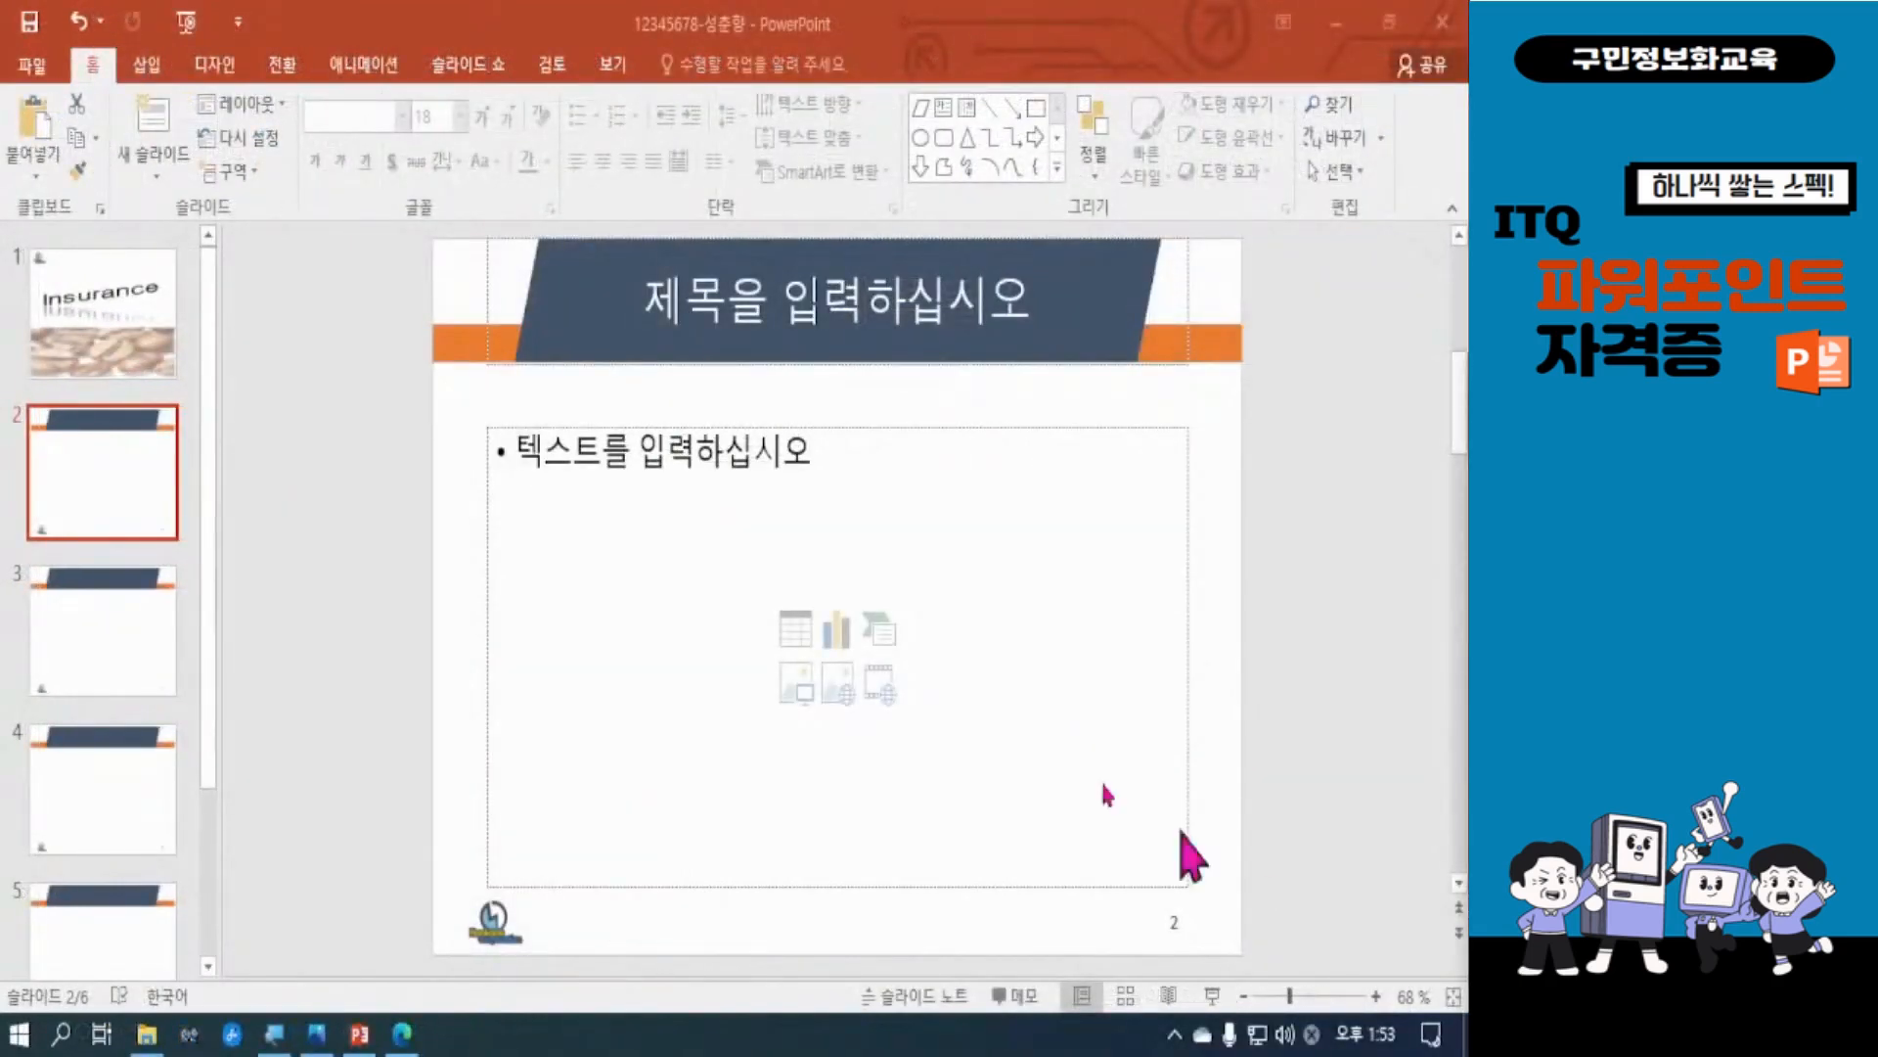
Step: Switch to the exam PDF and review the Slide 2 table-of-contents (목차) instructions and sample layout
click(402, 1035)
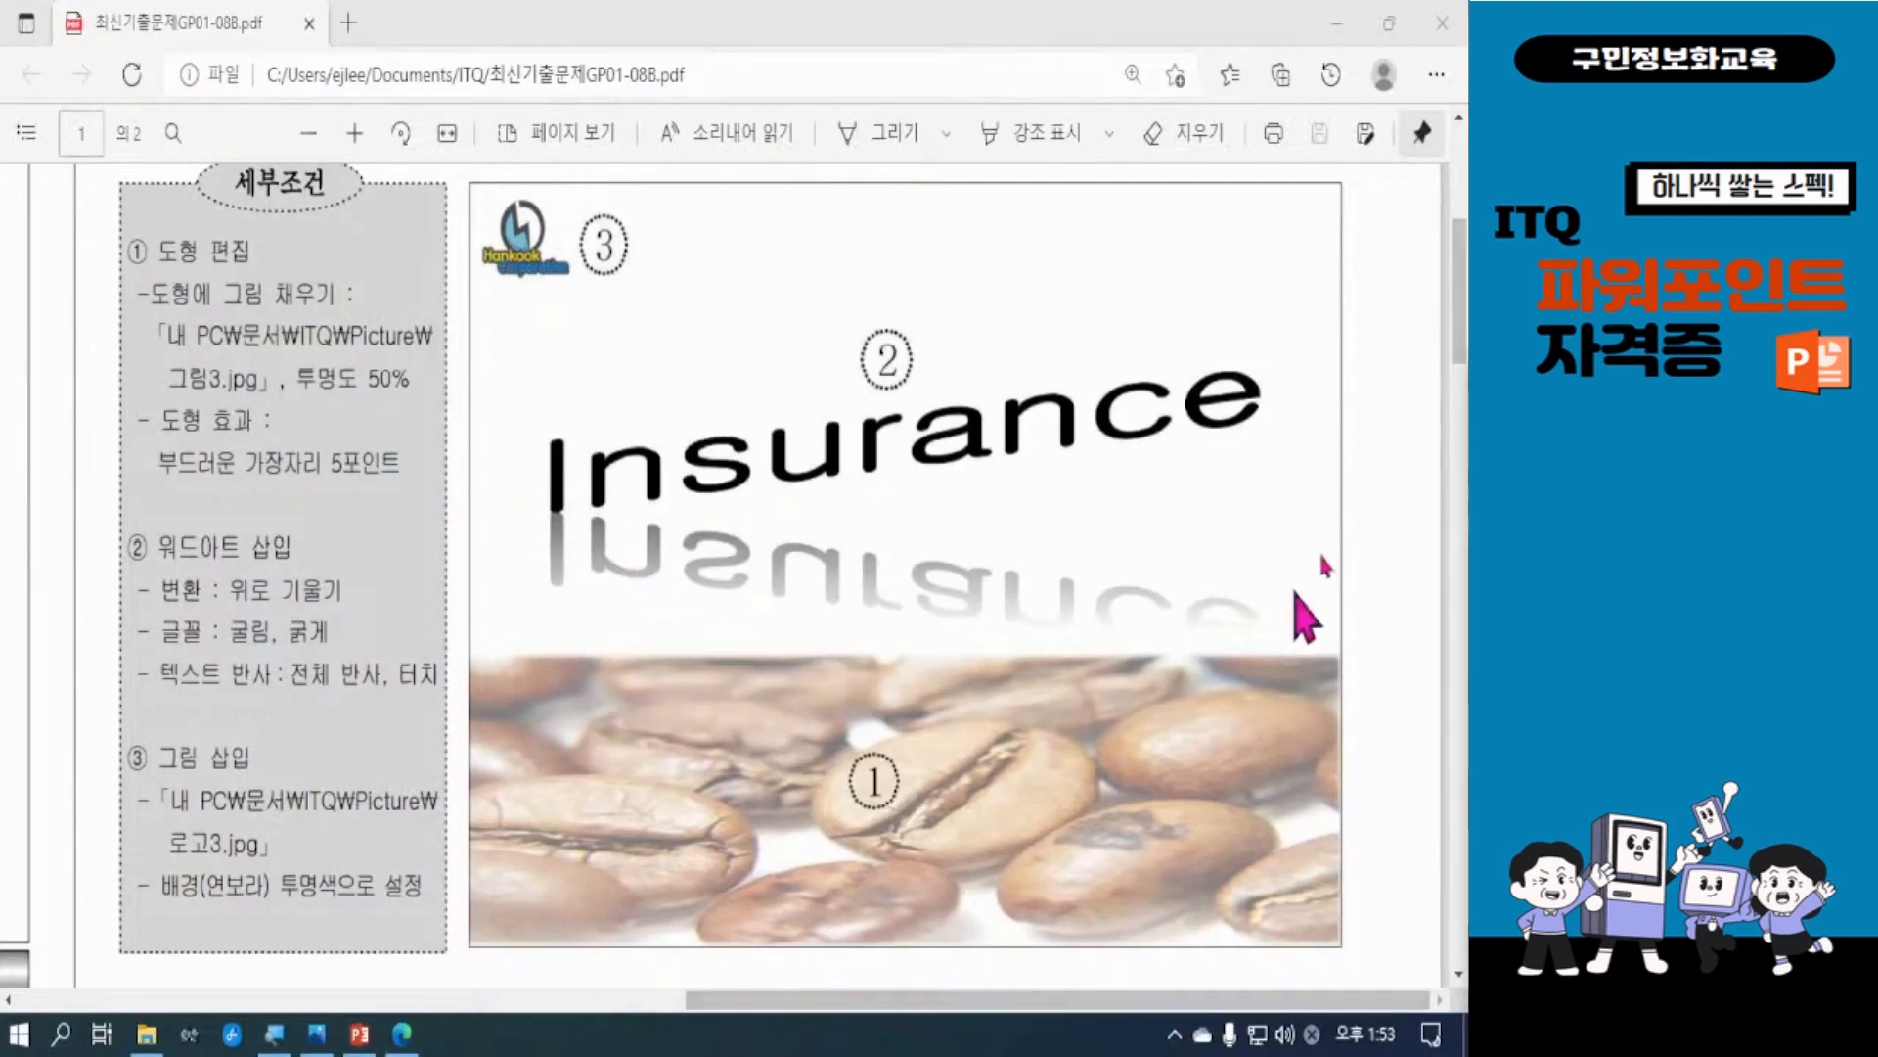
scroll(1455, 398, down, 5)
scroll(1455, 398, down, 4)
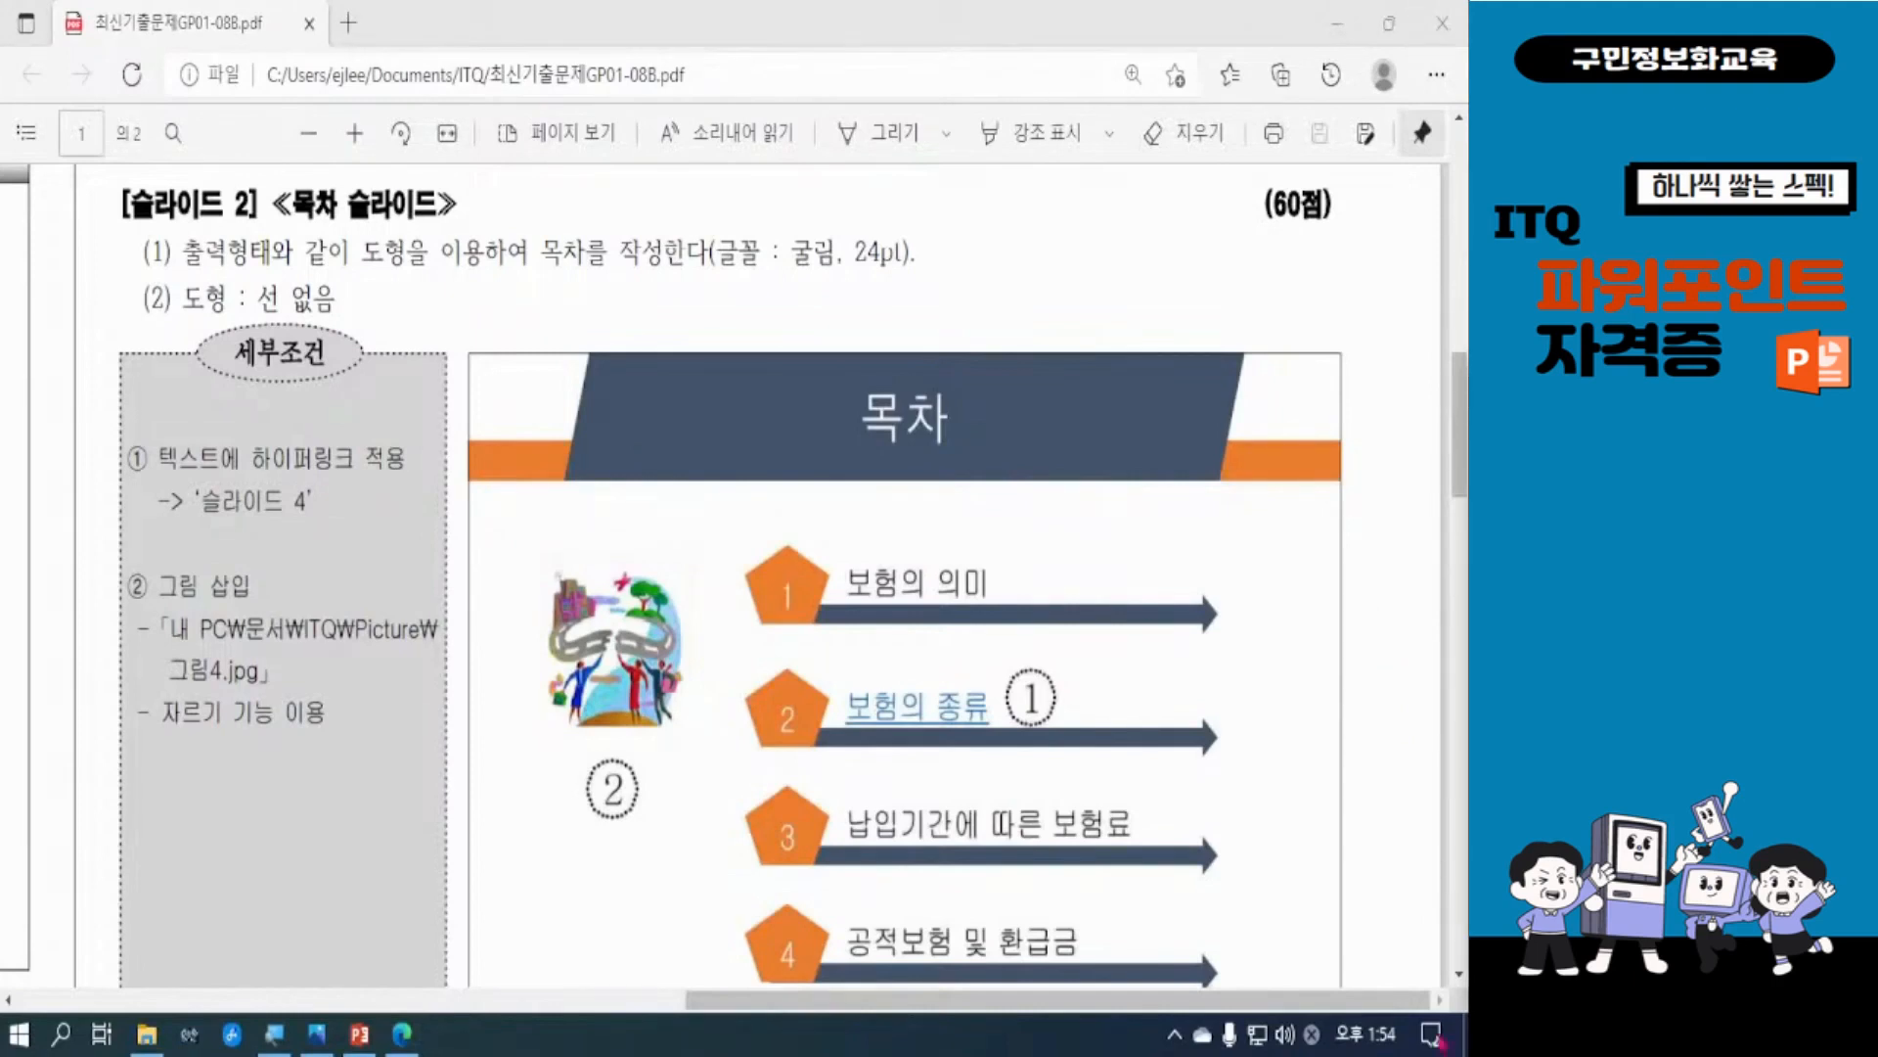
scroll(1266, 705, down, 2)
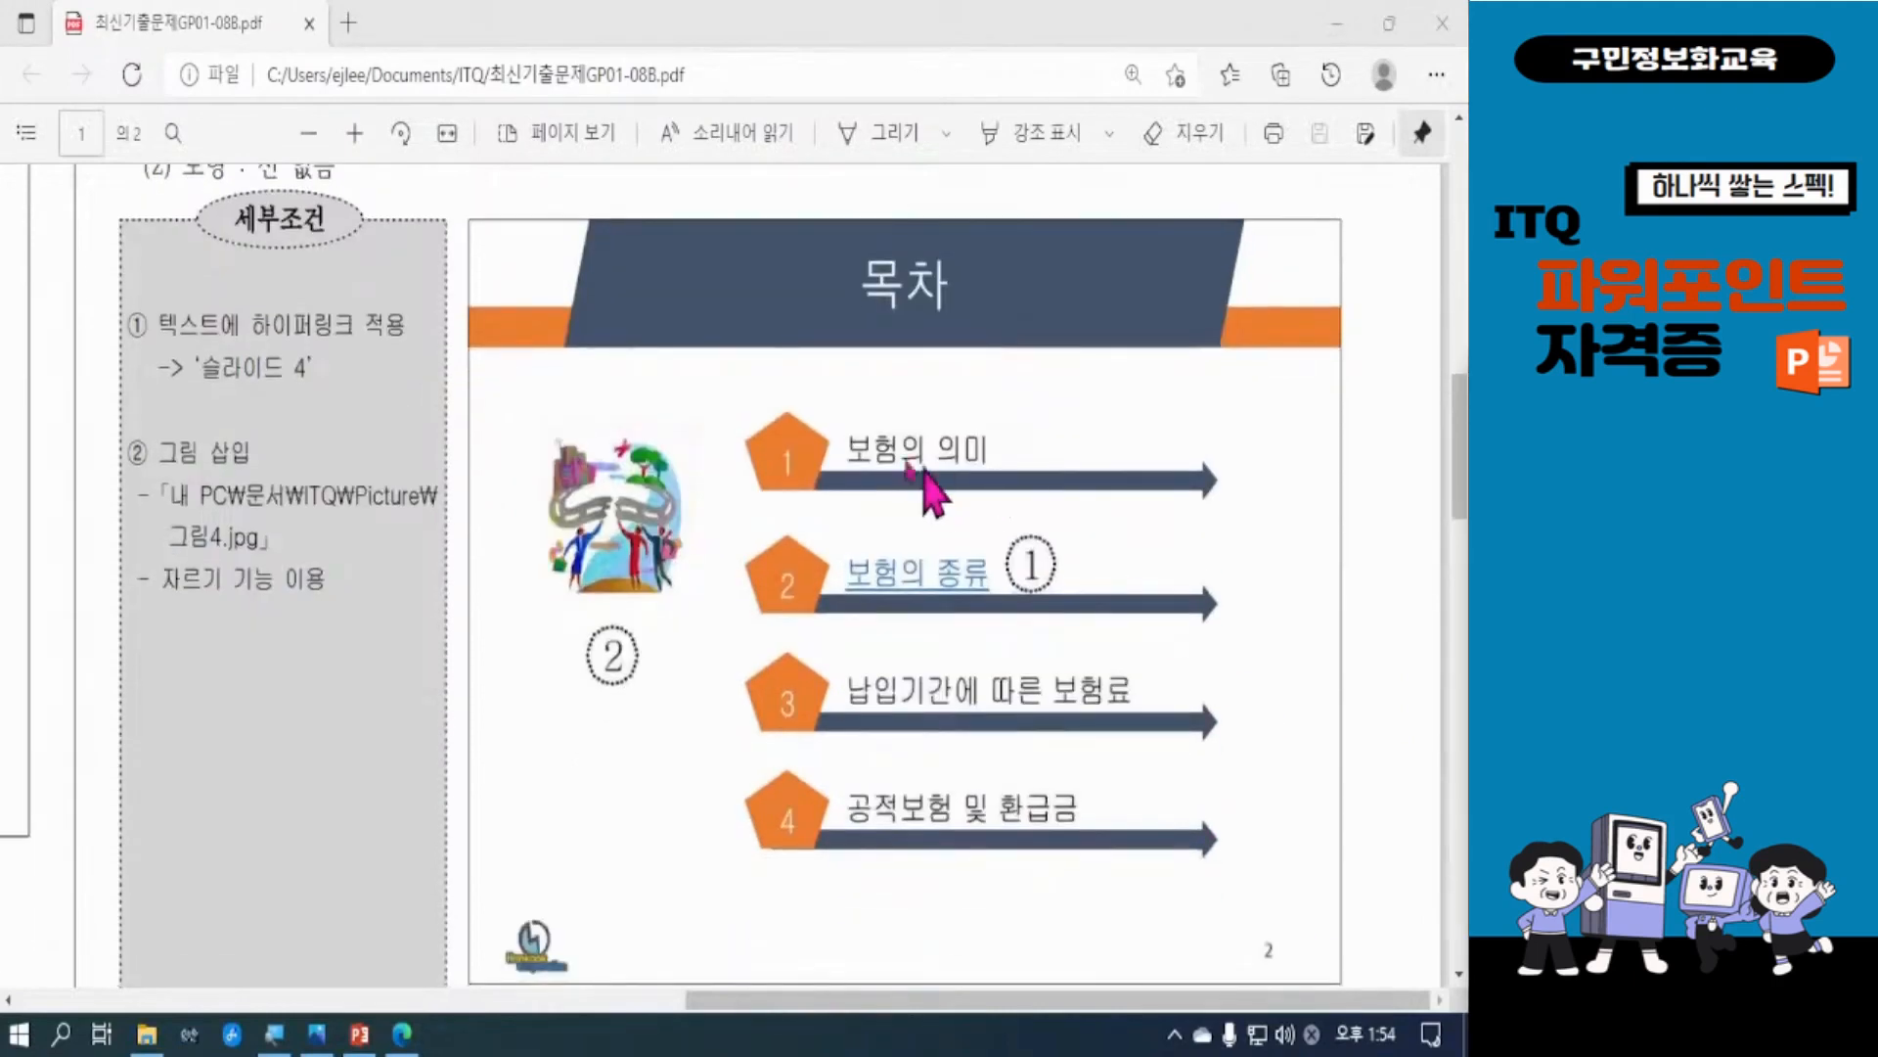